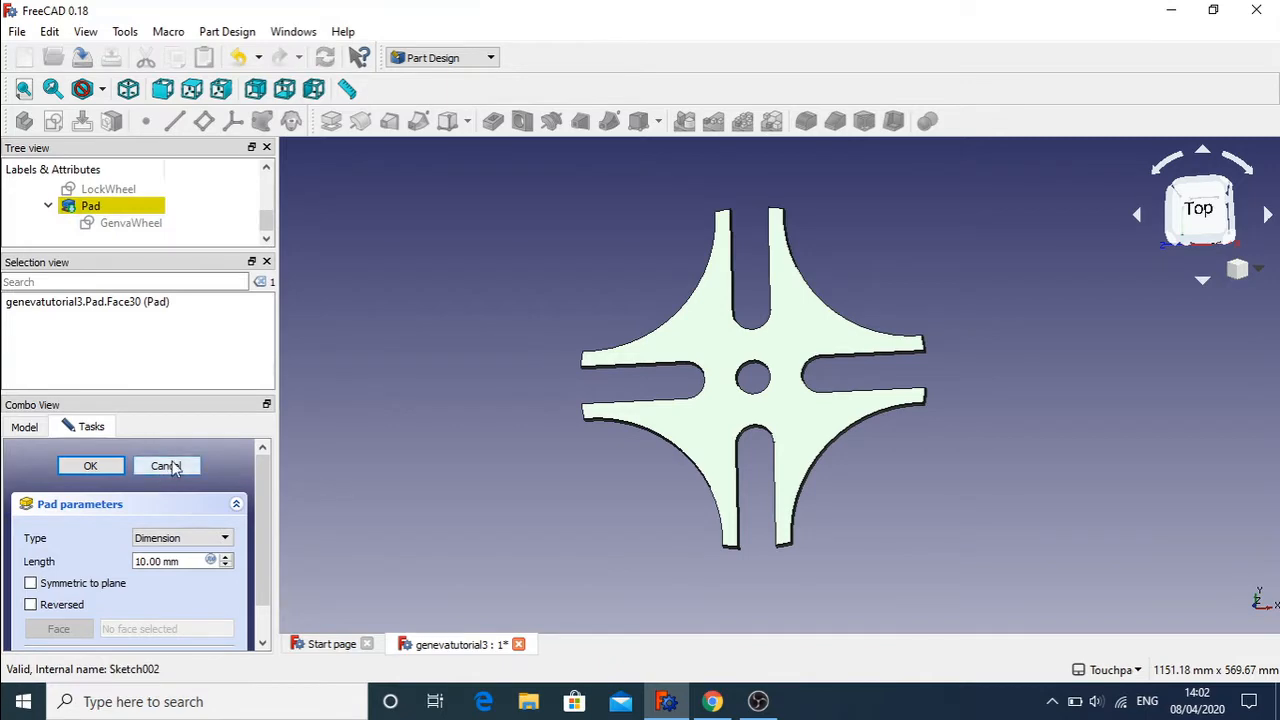
- Cancel the pad edit, check the GenvaWheel sketch, and open the LockWheel sketch for editing
{"action": "left_click", "coordinate": [170, 467]}
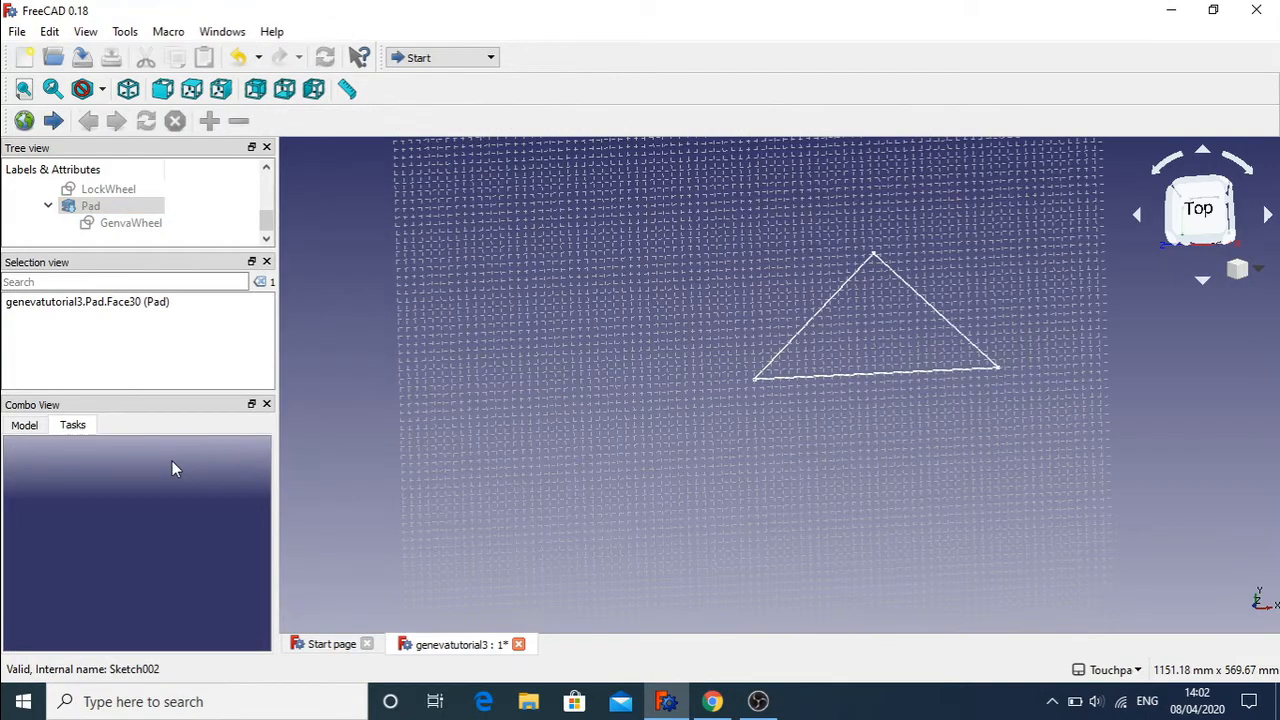
{"action": "double_click", "coordinate": [145, 224]}
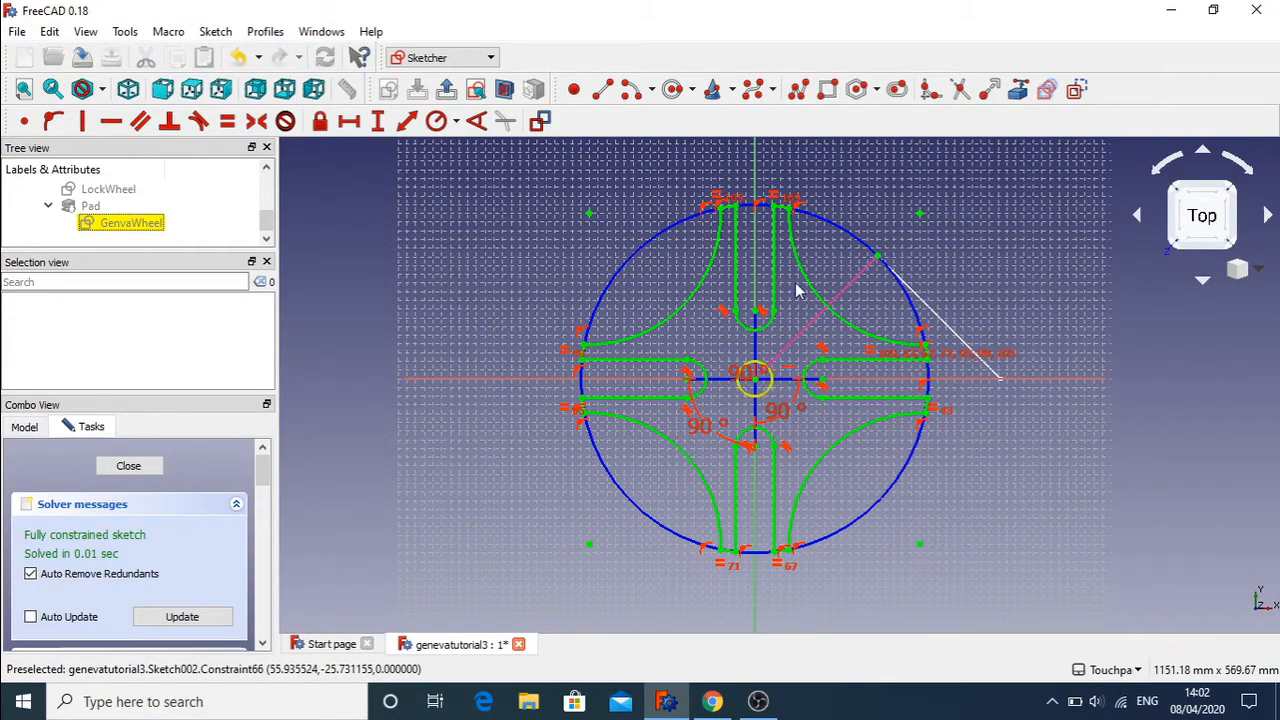
{"action": "double_click", "coordinate": [110, 189]}
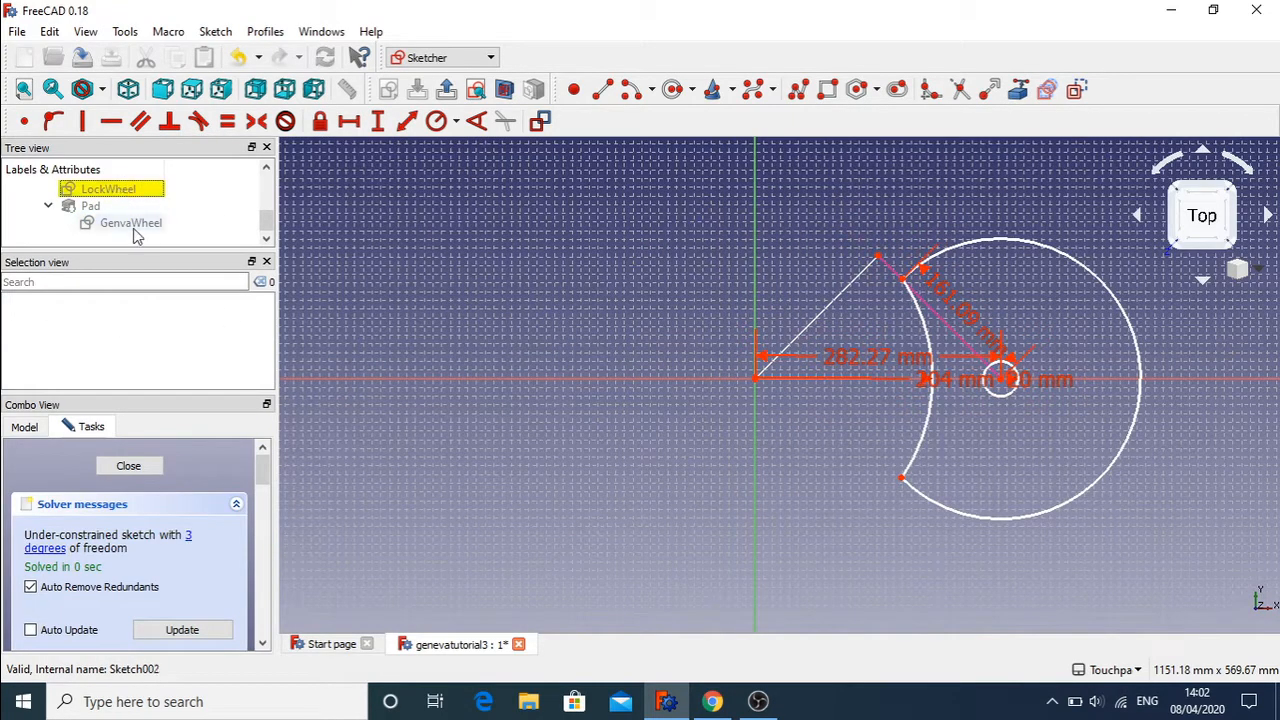
- Show the GenvaWheel sketch alongside the LockWheel sketch being edited
{"action": "left_click", "coordinate": [131, 223]}
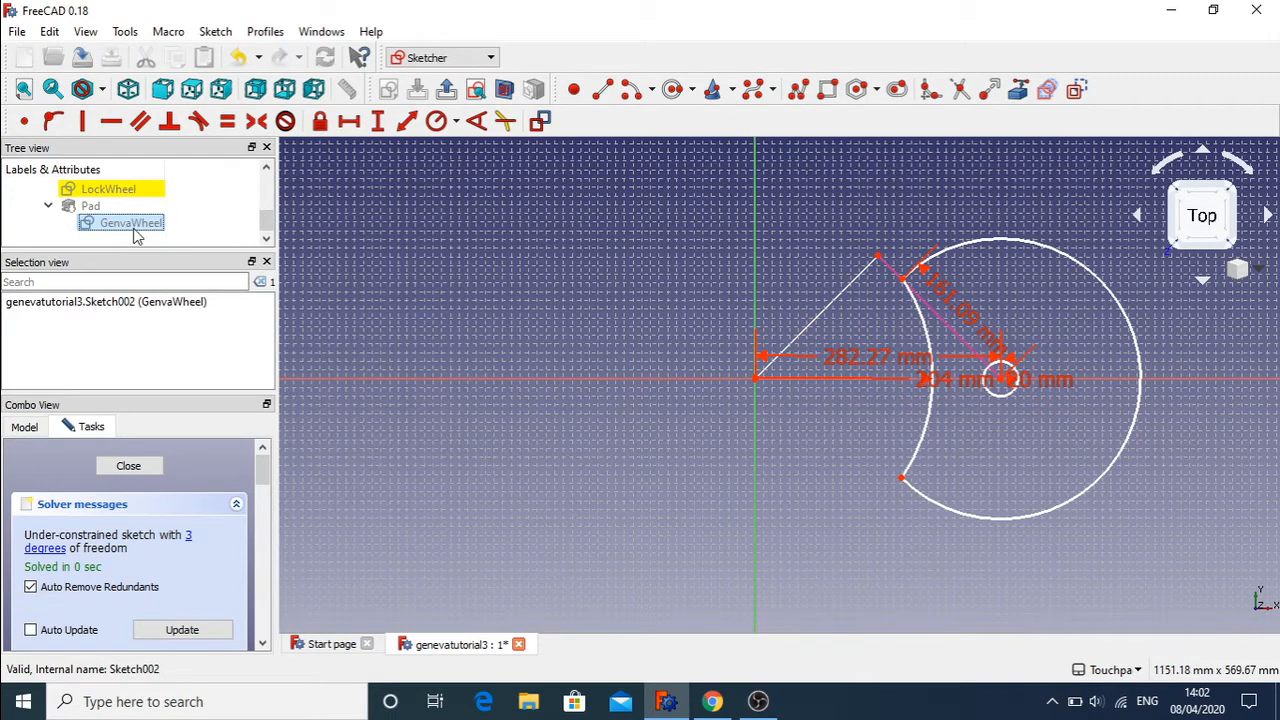
{"action": "right_click", "coordinate": [137, 236]}
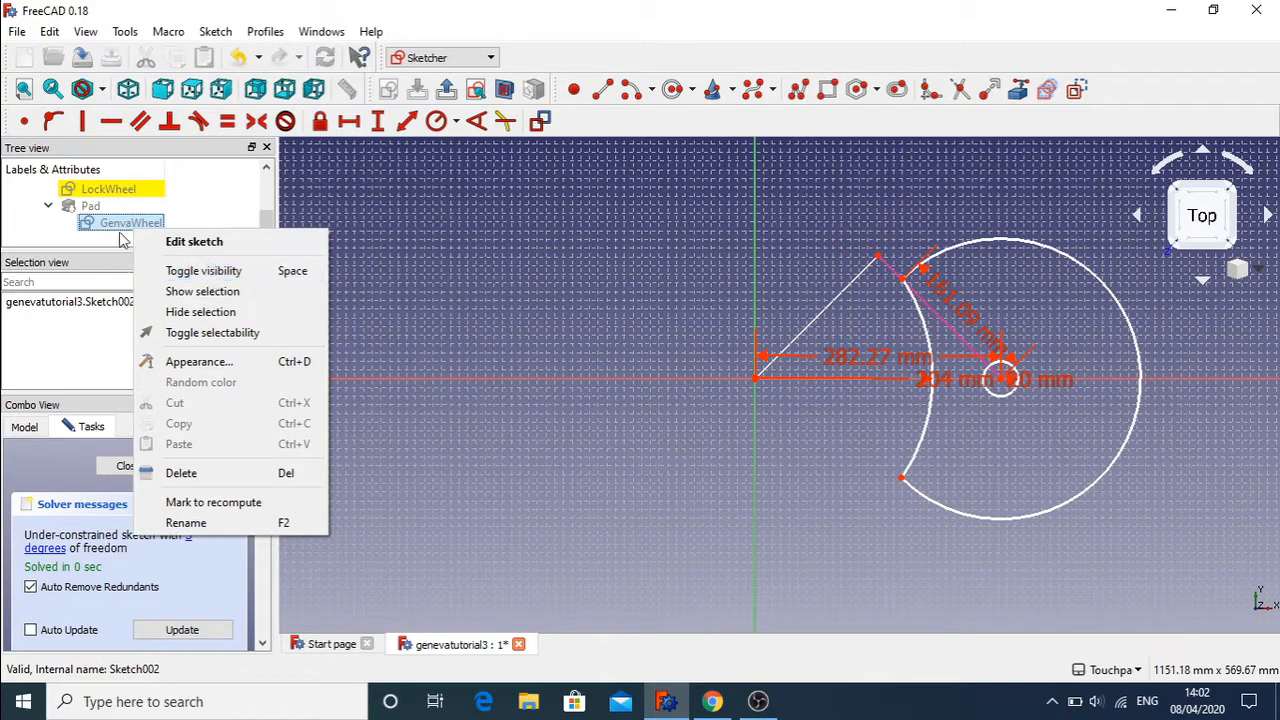
{"action": "left_click", "coordinate": [212, 271]}
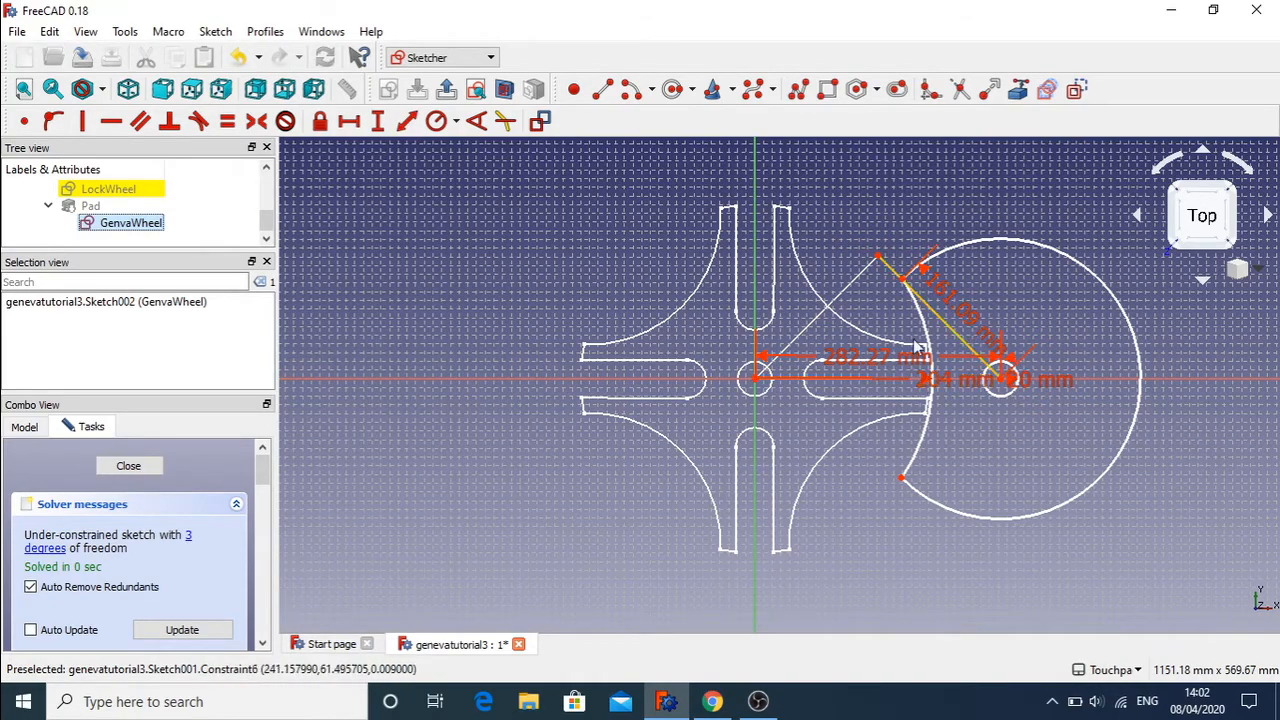
- Hide the 20 mm, 204 mm, 161.09 mm and 282.27 mm dimension constraints in the LockWheel sketch and close it
{"action": "left_click_drag", "start_coordinate": [263, 468], "coordinate": [268, 576]}
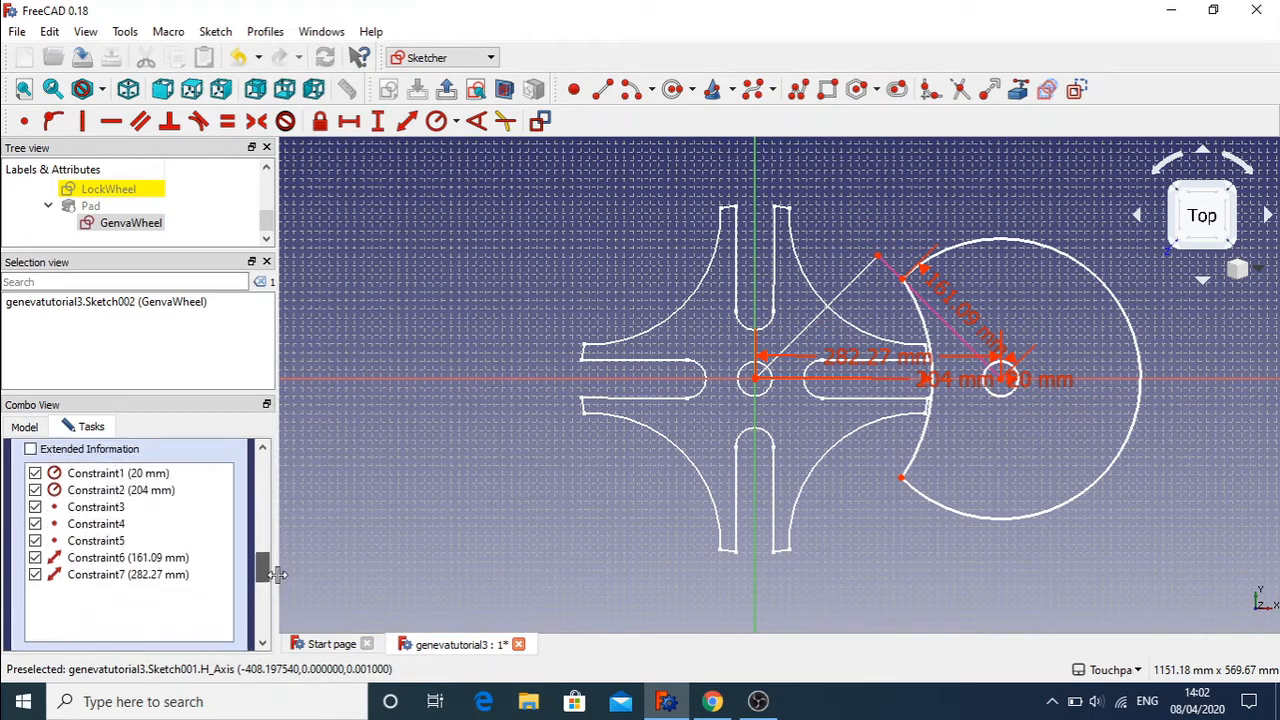
{"action": "left_click", "coordinate": [35, 558]}
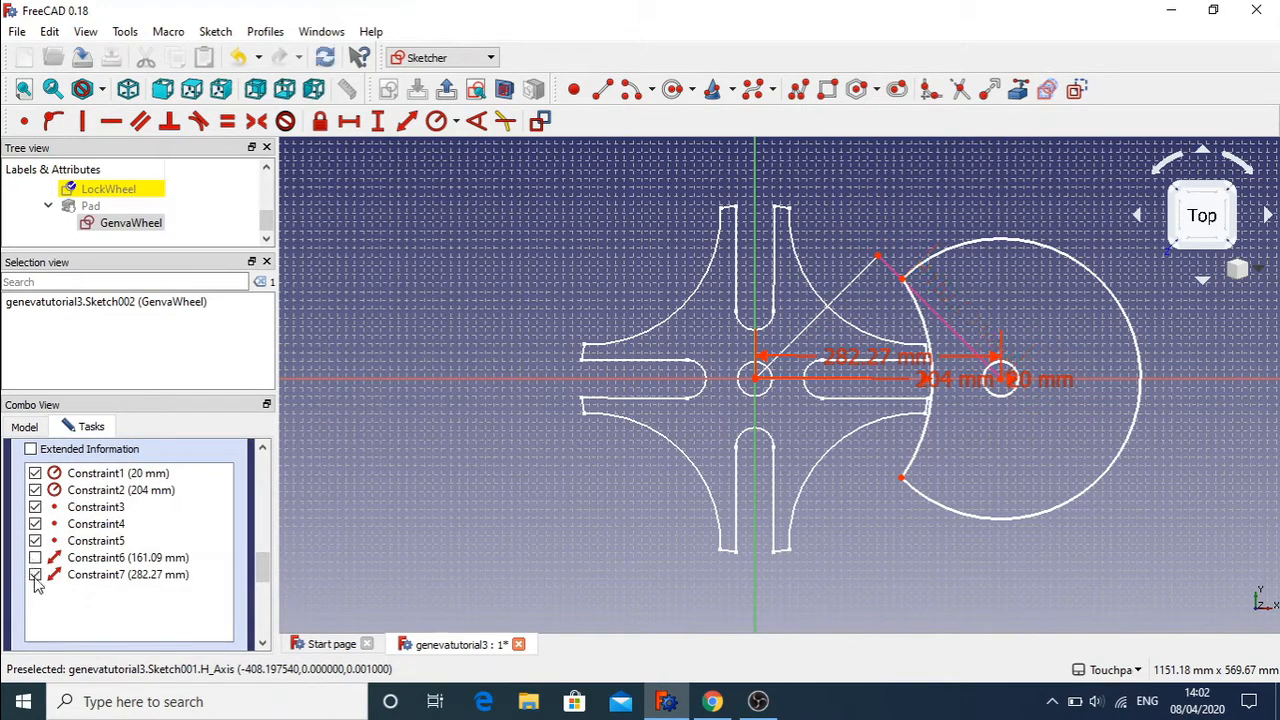
{"action": "left_click", "coordinate": [36, 576]}
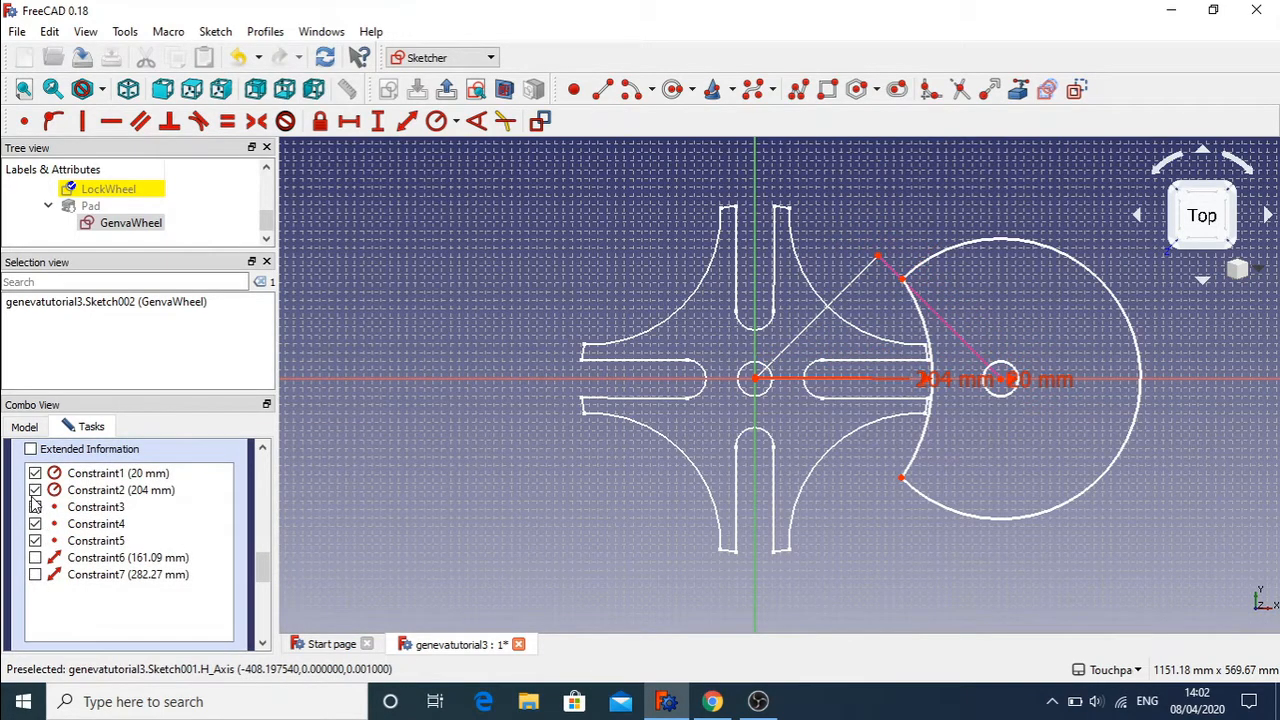
{"action": "left_click", "coordinate": [36, 490]}
{"action": "left_click", "coordinate": [35, 474]}
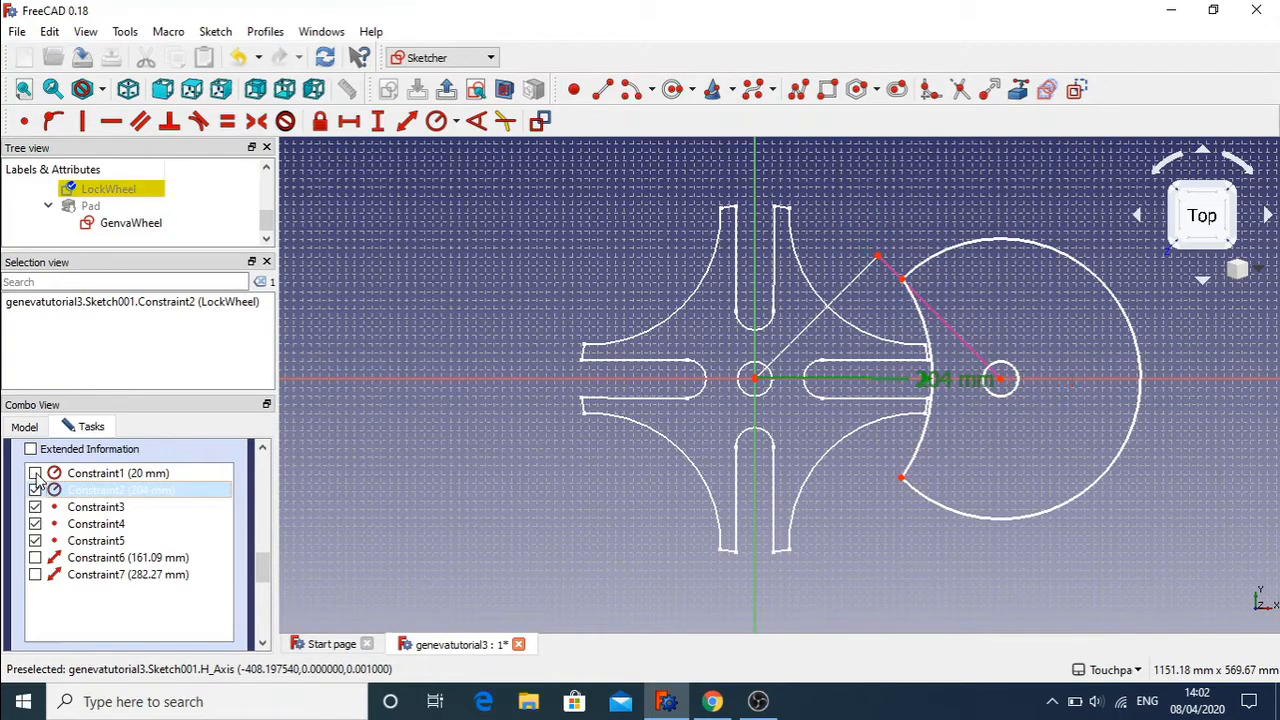
{"action": "left_click", "coordinate": [36, 490]}
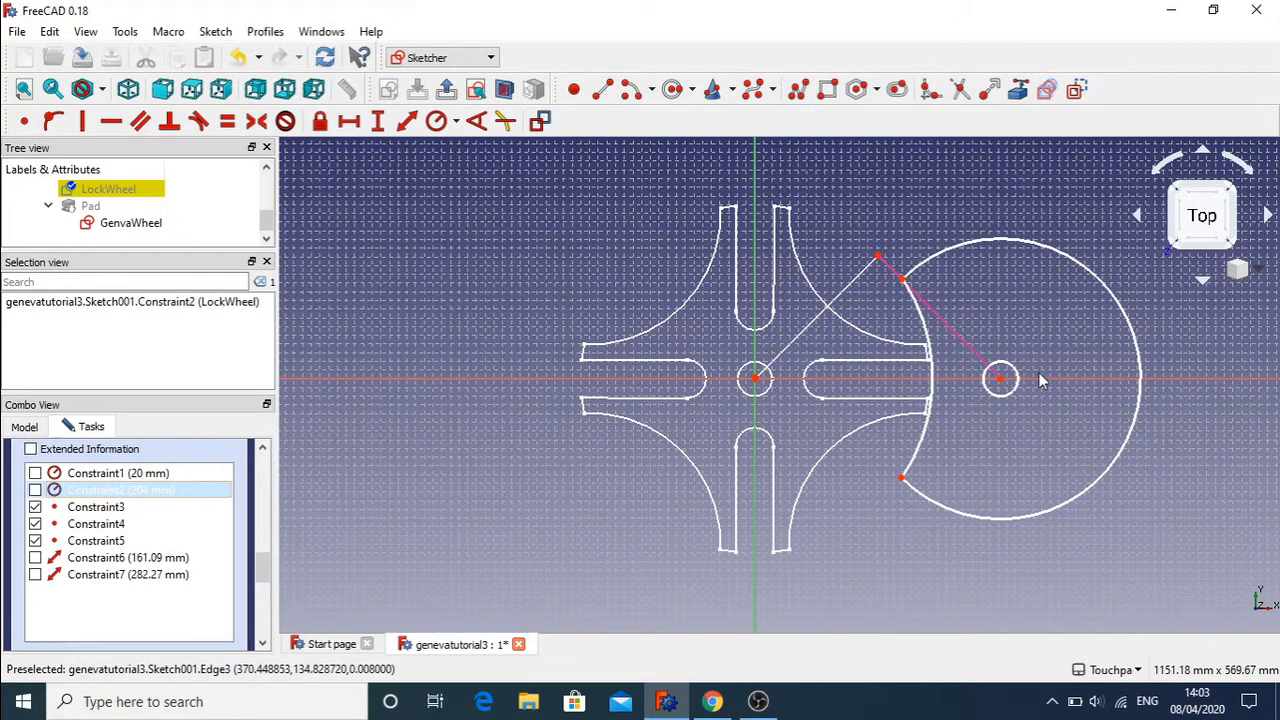
{"action": "scroll", "coordinate": [80, 215], "scroll_direction": "up", "scroll_amount": 3}
{"action": "left_click", "coordinate": [76, 207]}
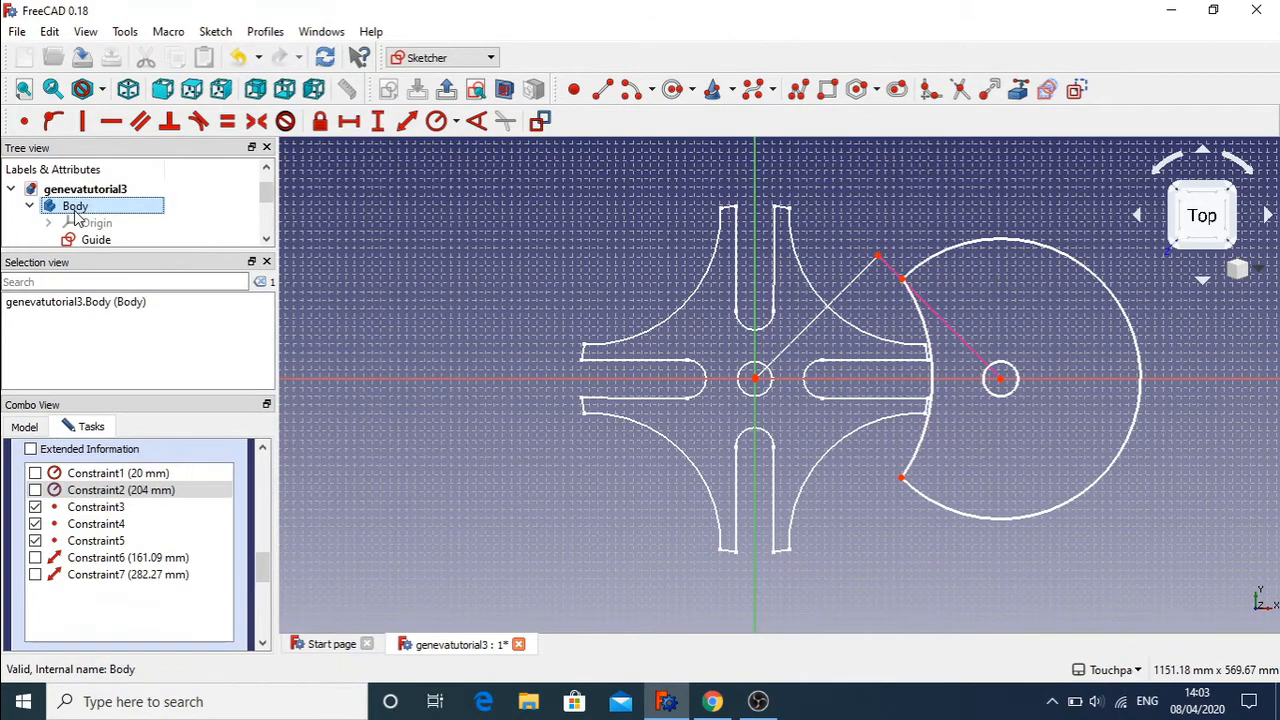
{"action": "left_click_drag", "start_coordinate": [263, 565], "coordinate": [262, 465]}
{"action": "left_click", "coordinate": [150, 466]}
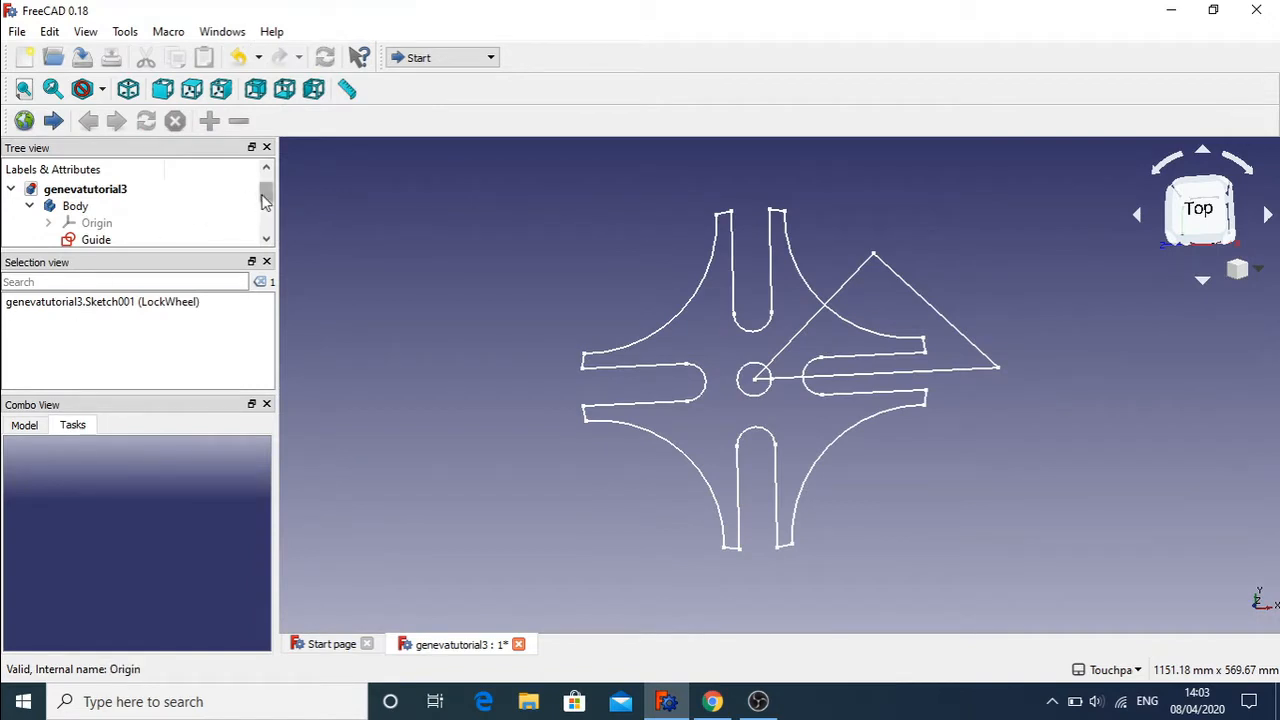
- Set the LockWheel sketch's Visibility property to true
{"action": "left_click_drag", "start_coordinate": [263, 197], "coordinate": [264, 212]}
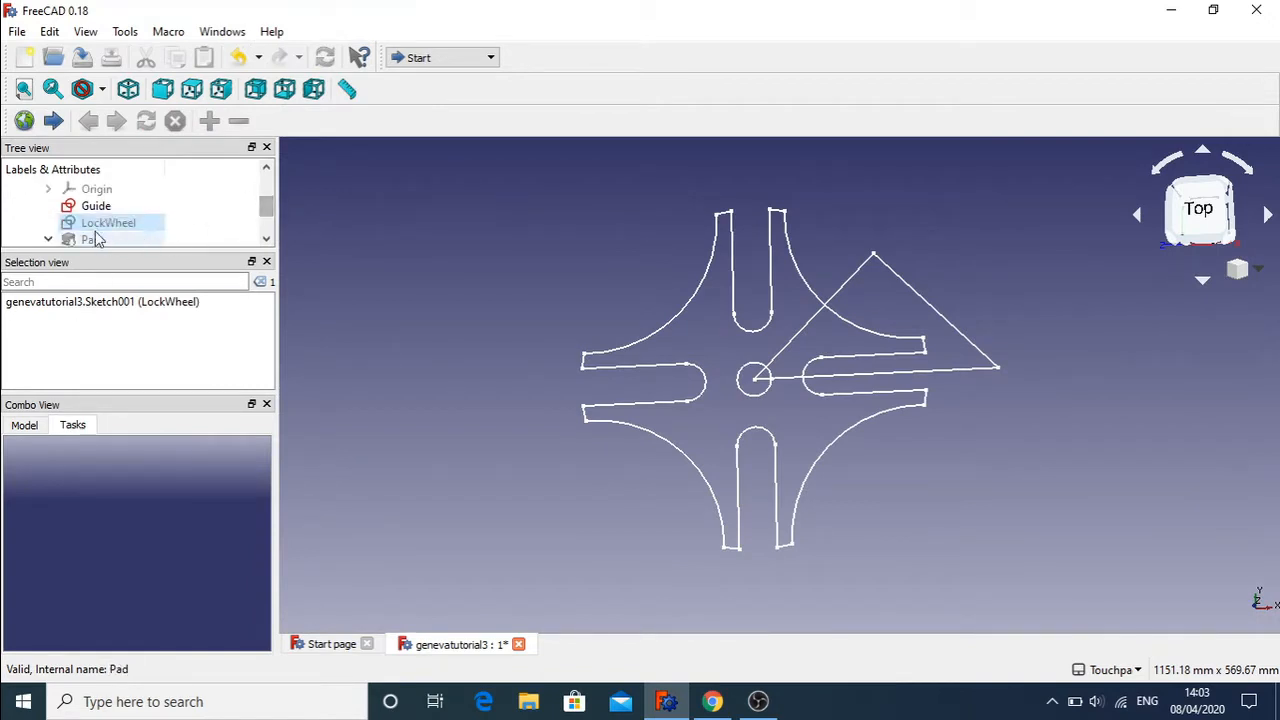
{"action": "left_click", "coordinate": [129, 230]}
{"action": "right_click", "coordinate": [142, 232]}
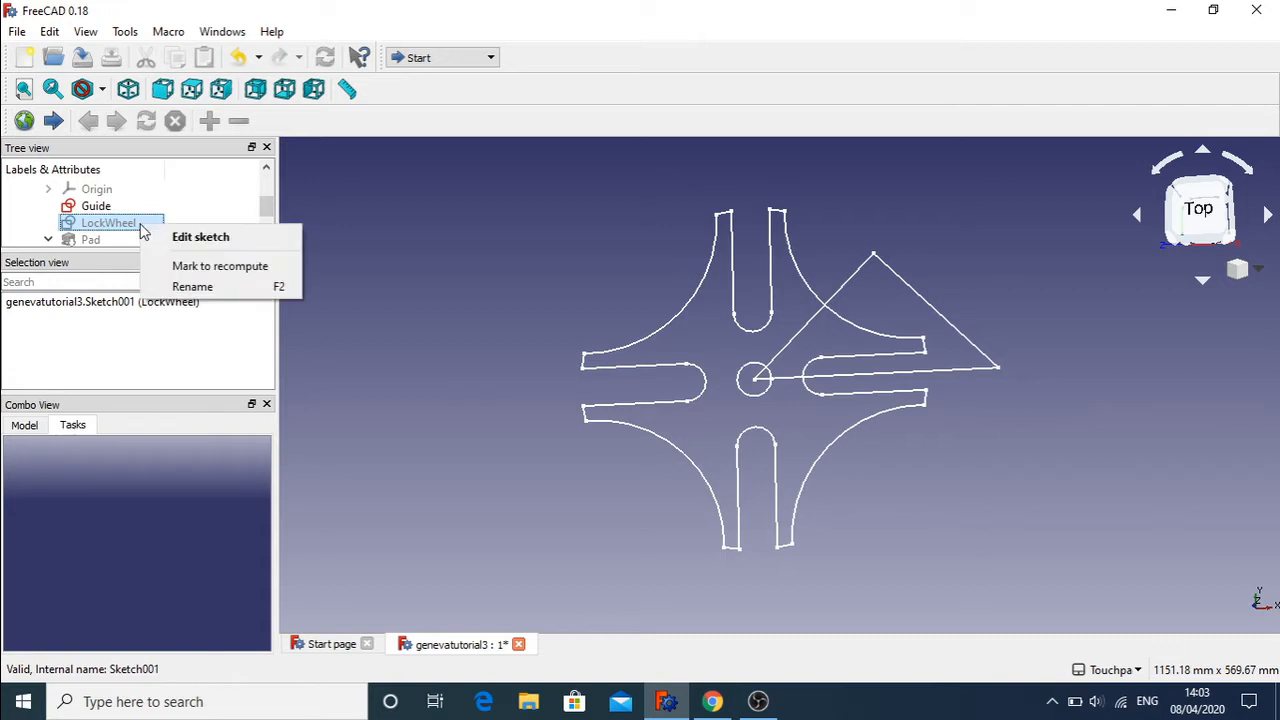
{"action": "left_click", "coordinate": [88, 232]}
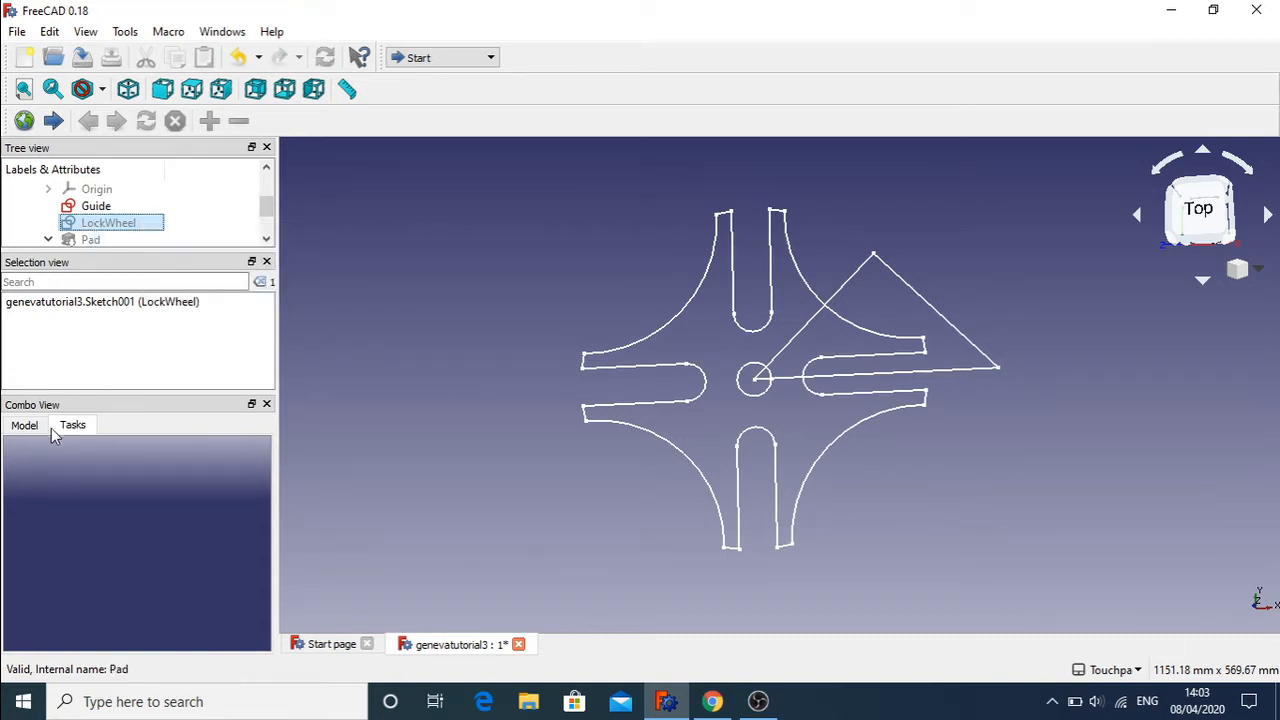
{"action": "left_click", "coordinate": [25, 426]}
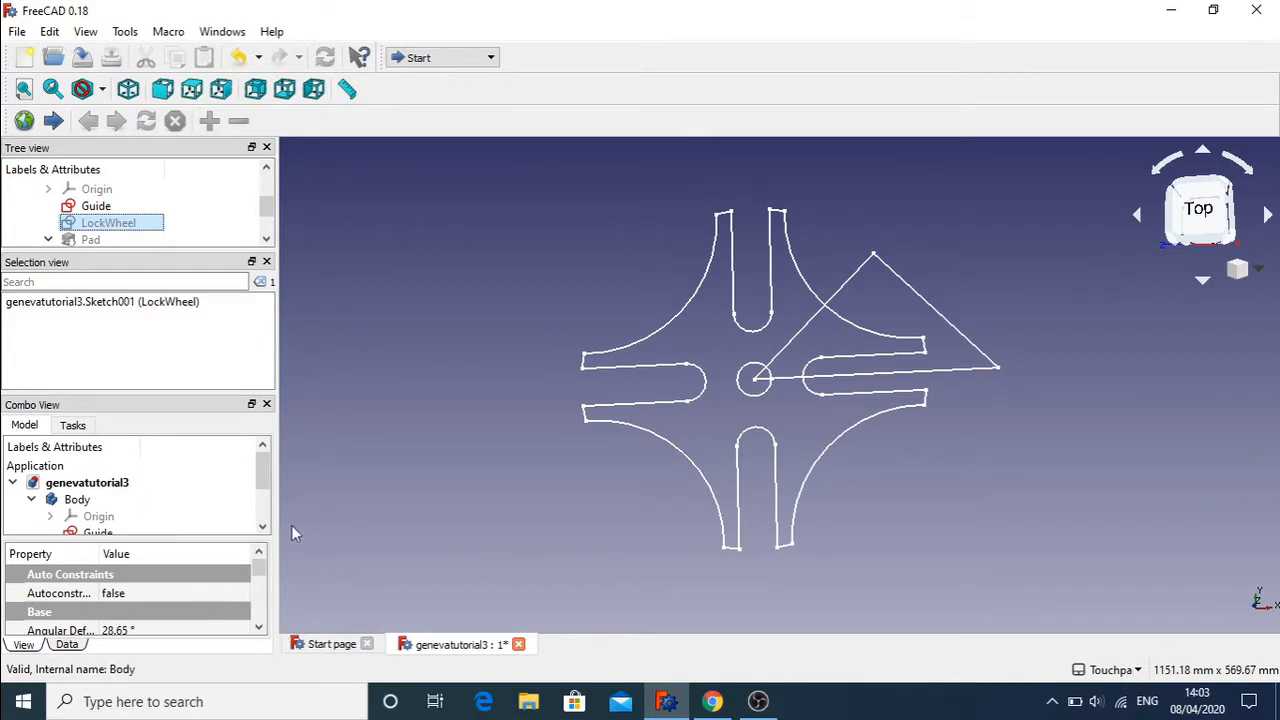
{"action": "left_click_drag", "start_coordinate": [258, 566], "coordinate": [258, 594]}
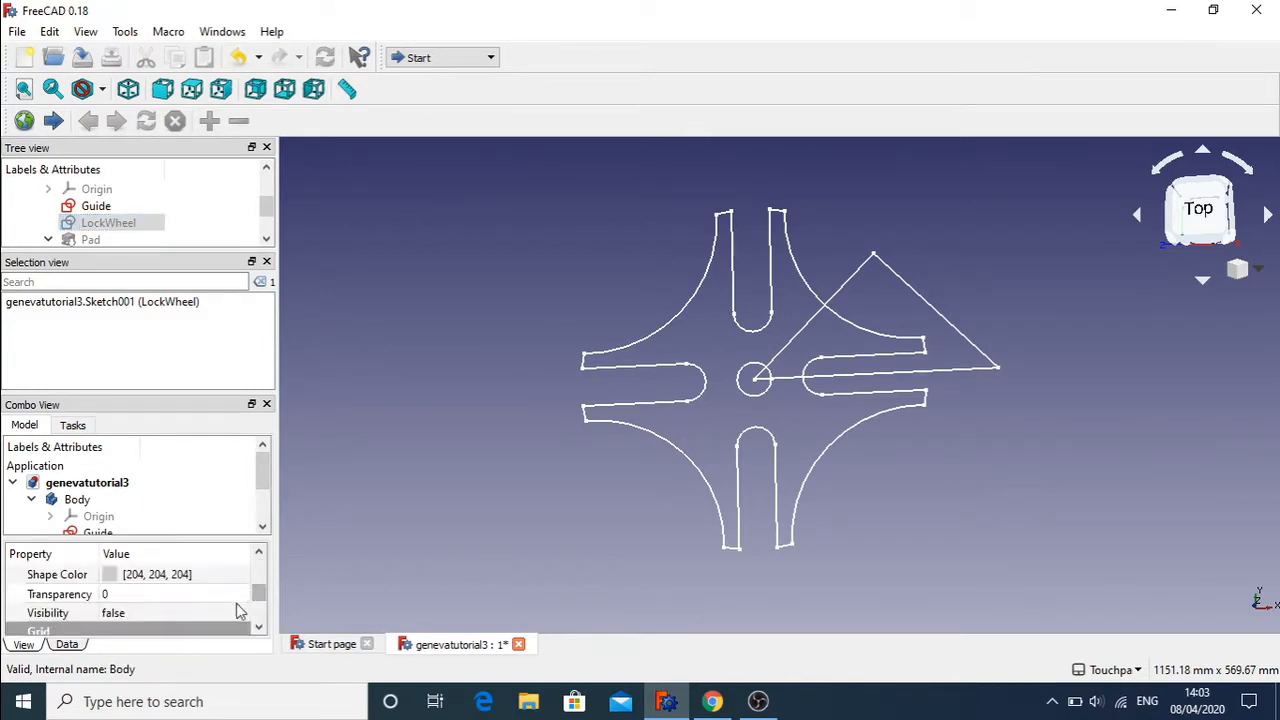
{"action": "left_click", "coordinate": [233, 614]}
{"action": "left_click", "coordinate": [242, 614]}
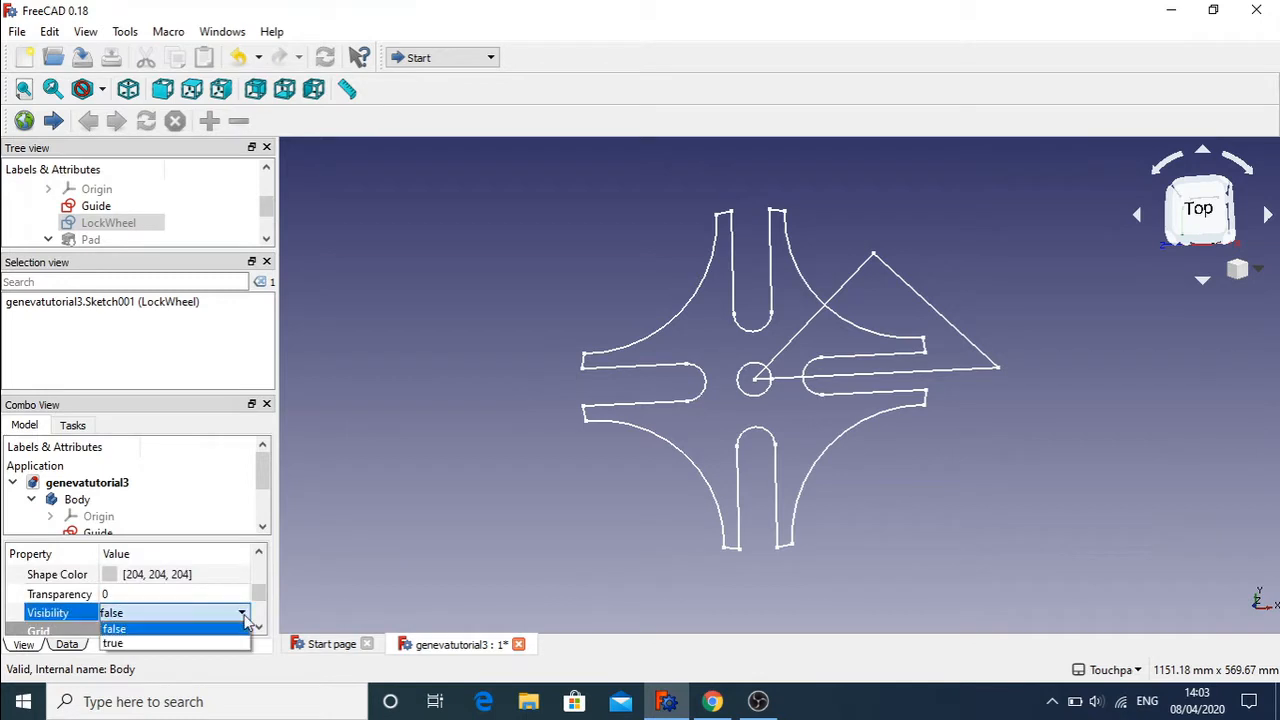
{"action": "left_click", "coordinate": [200, 643]}
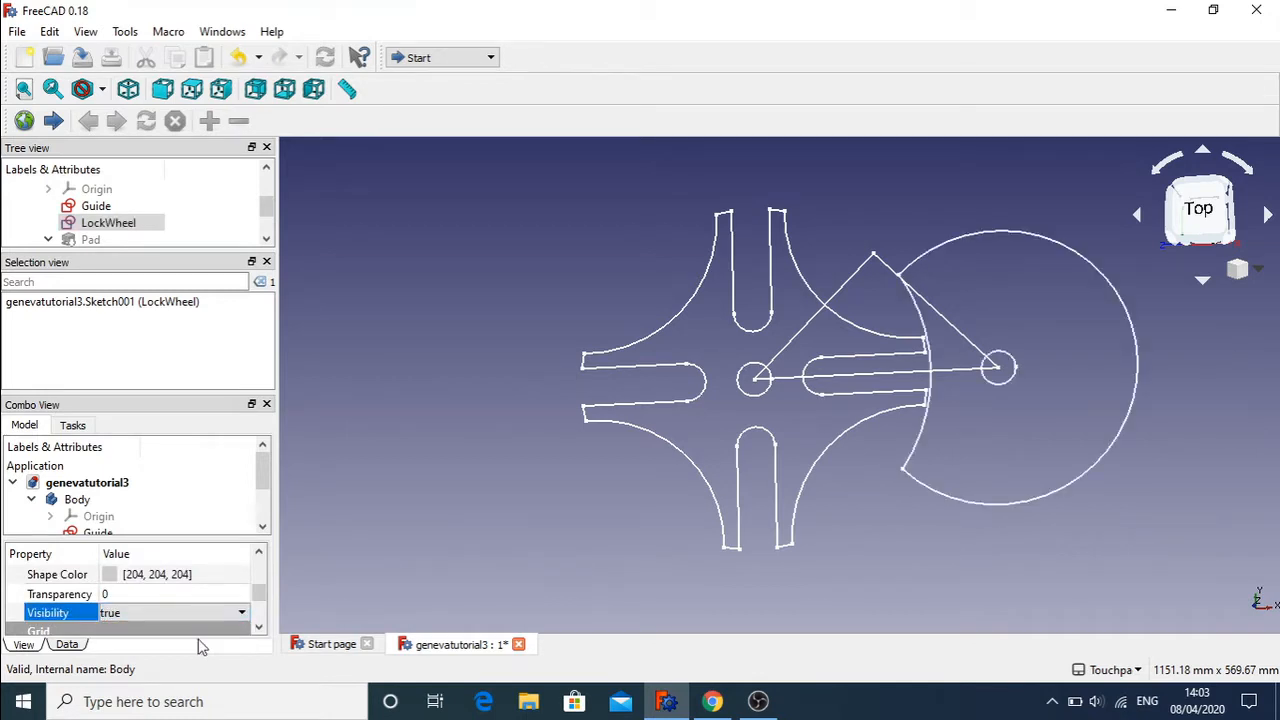
- Switch to the Part Design workbench and create a new sketch on the body's XY plane
{"action": "left_click", "coordinate": [476, 58]}
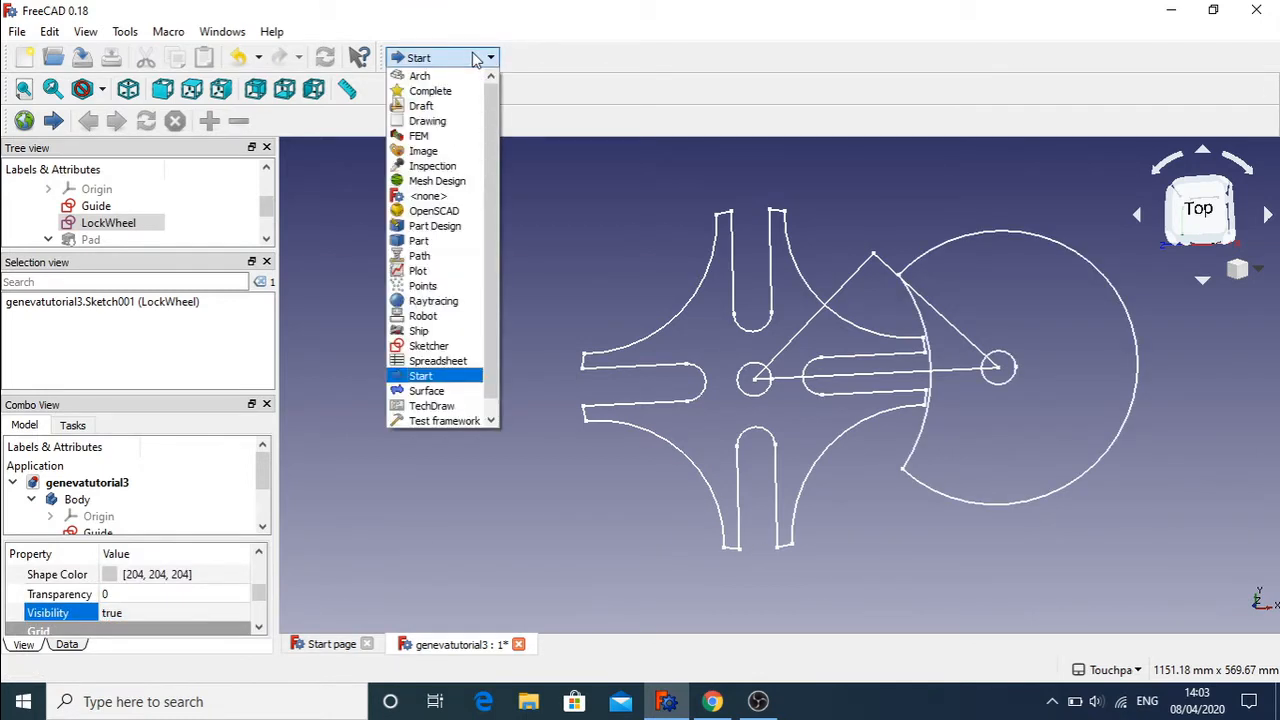
{"action": "left_click", "coordinate": [450, 226]}
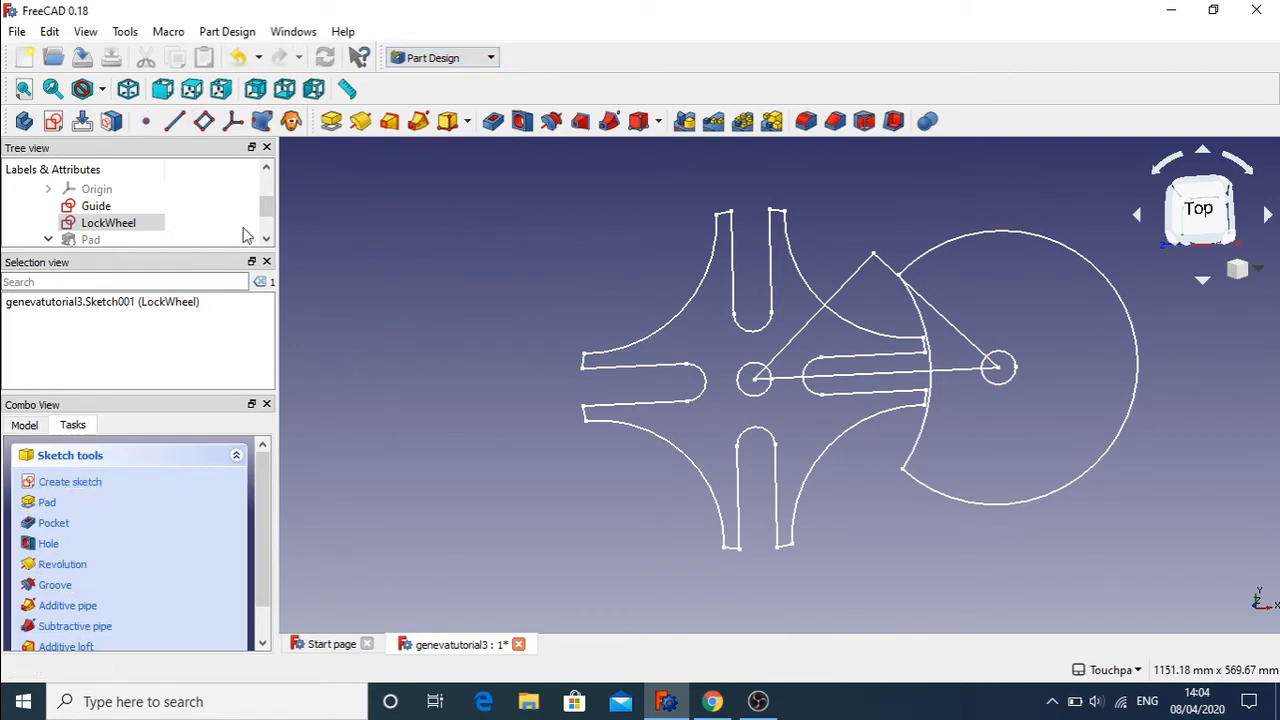
{"action": "left_click_drag", "start_coordinate": [268, 207], "coordinate": [266, 198]}
{"action": "left_click", "coordinate": [133, 193]}
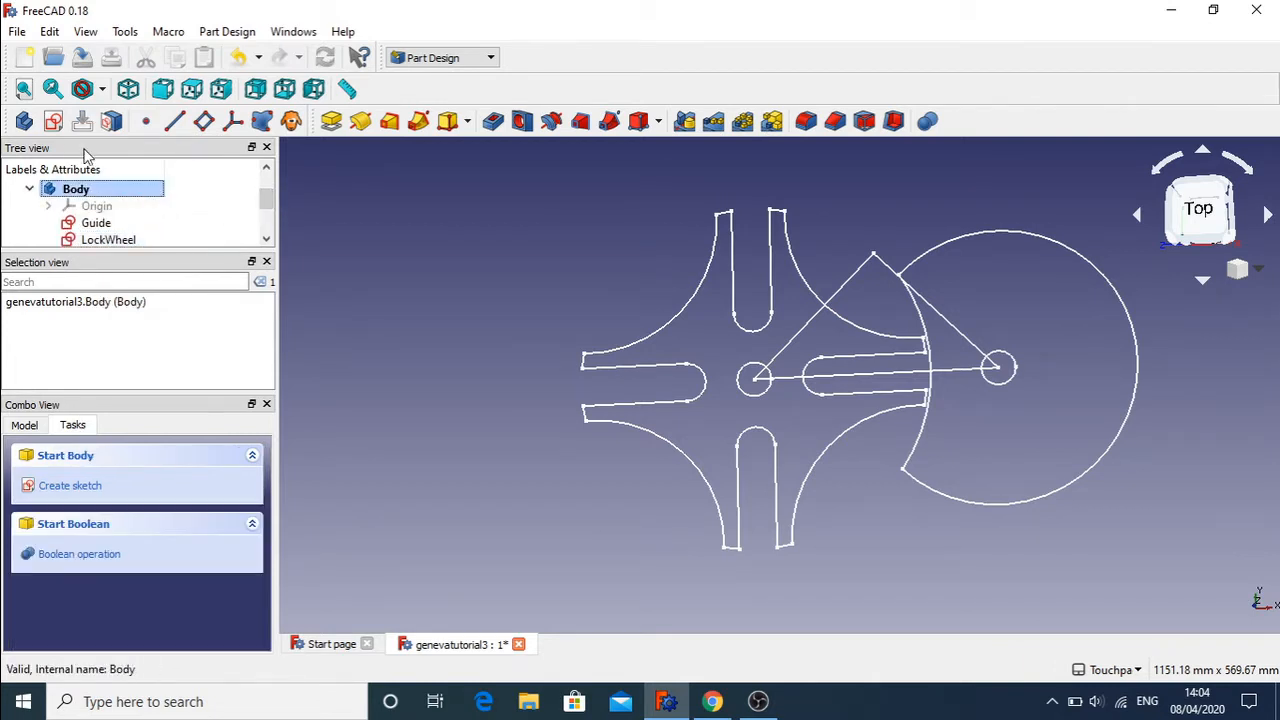
{"action": "left_click", "coordinate": [70, 485]}
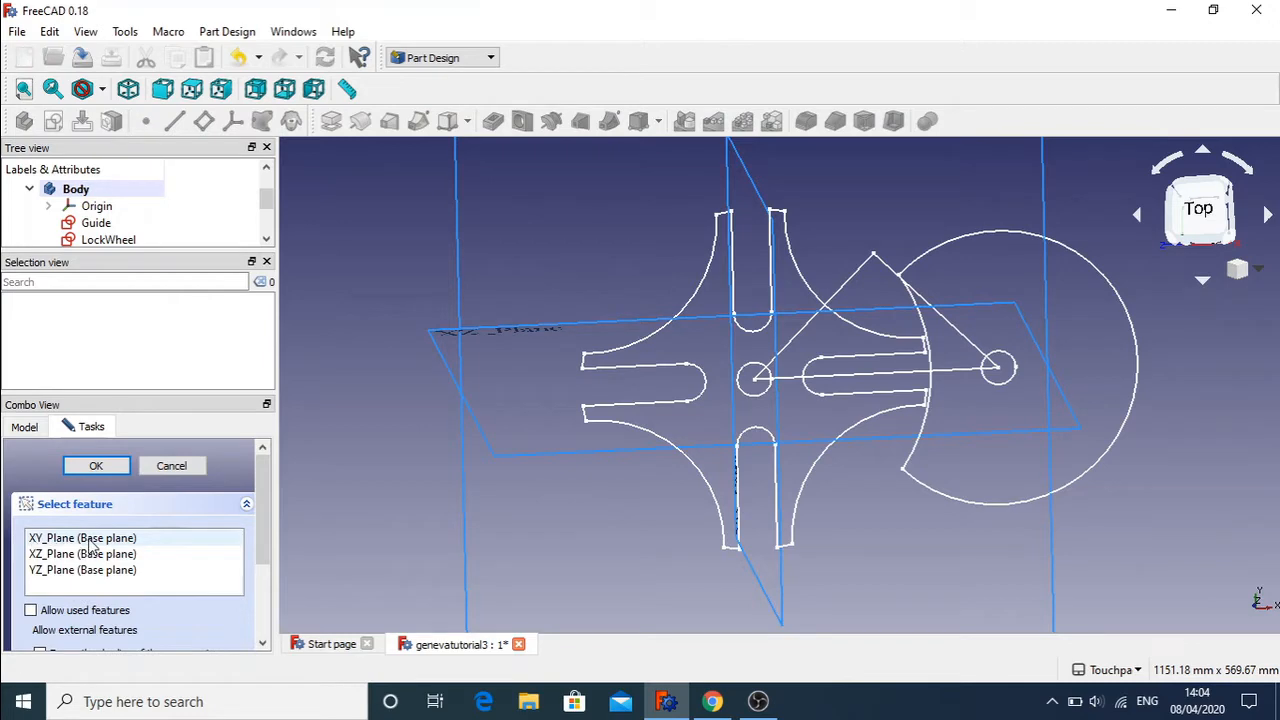
{"action": "left_click", "coordinate": [89, 541]}
{"action": "left_click", "coordinate": [96, 466]}
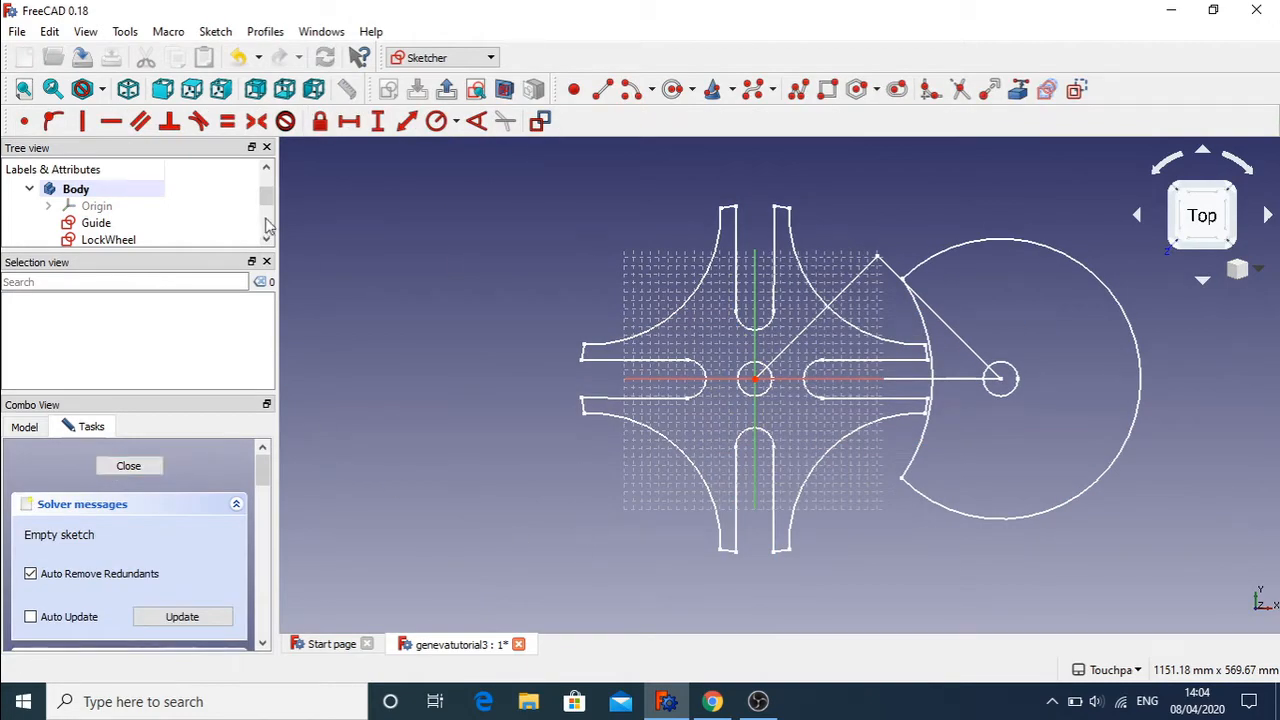
- Rename the new sketch as PinWheel
{"action": "left_click_drag", "start_coordinate": [267, 198], "coordinate": [270, 230]}
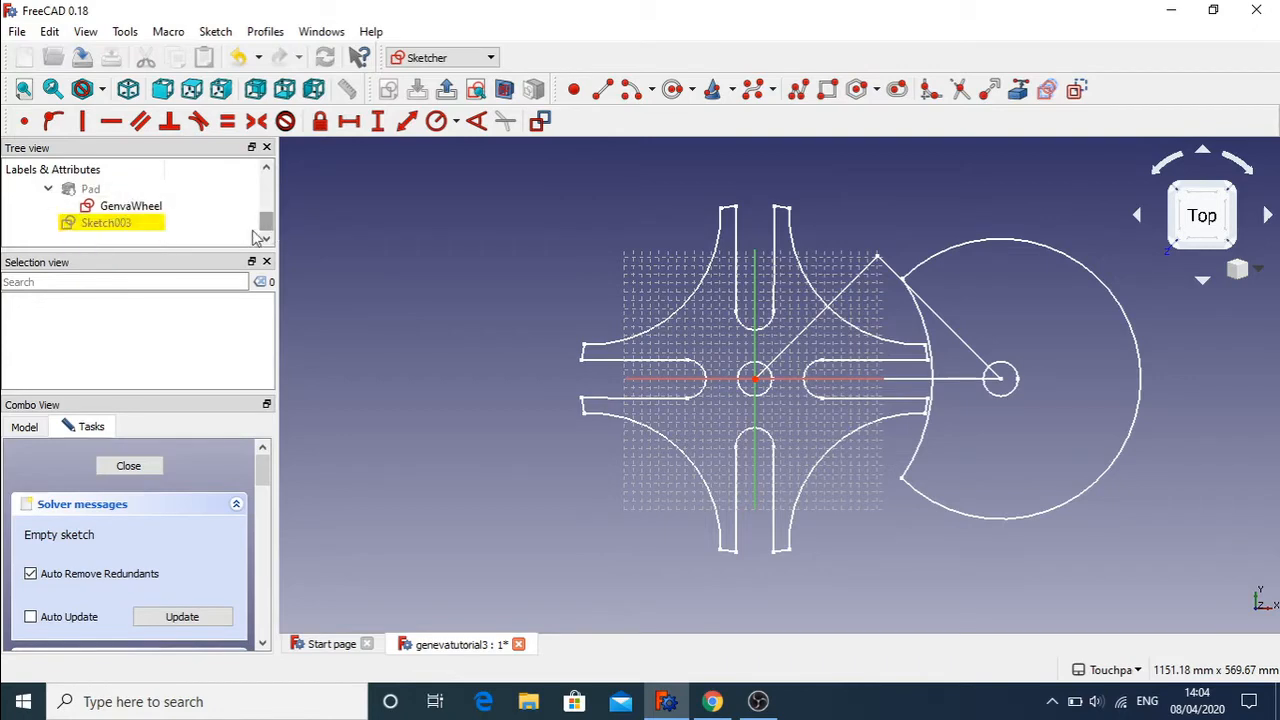
{"action": "right_click", "coordinate": [105, 226]}
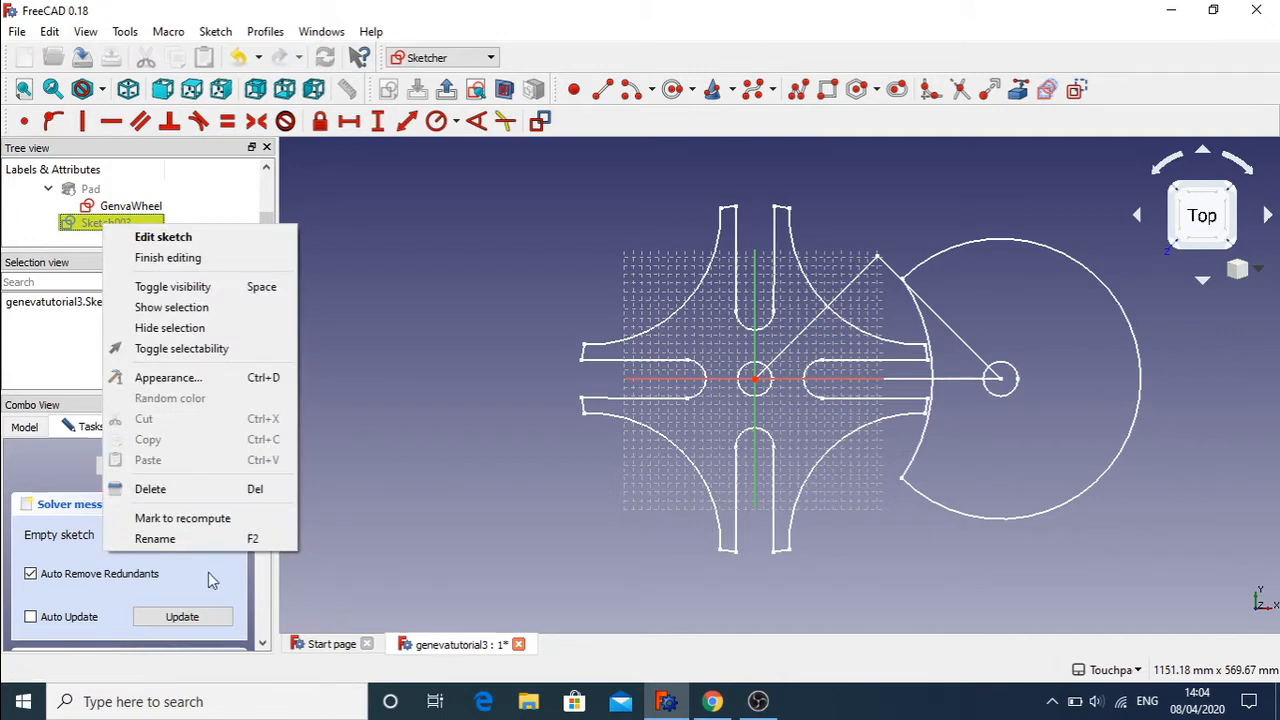
{"action": "left_click", "coordinate": [194, 538]}
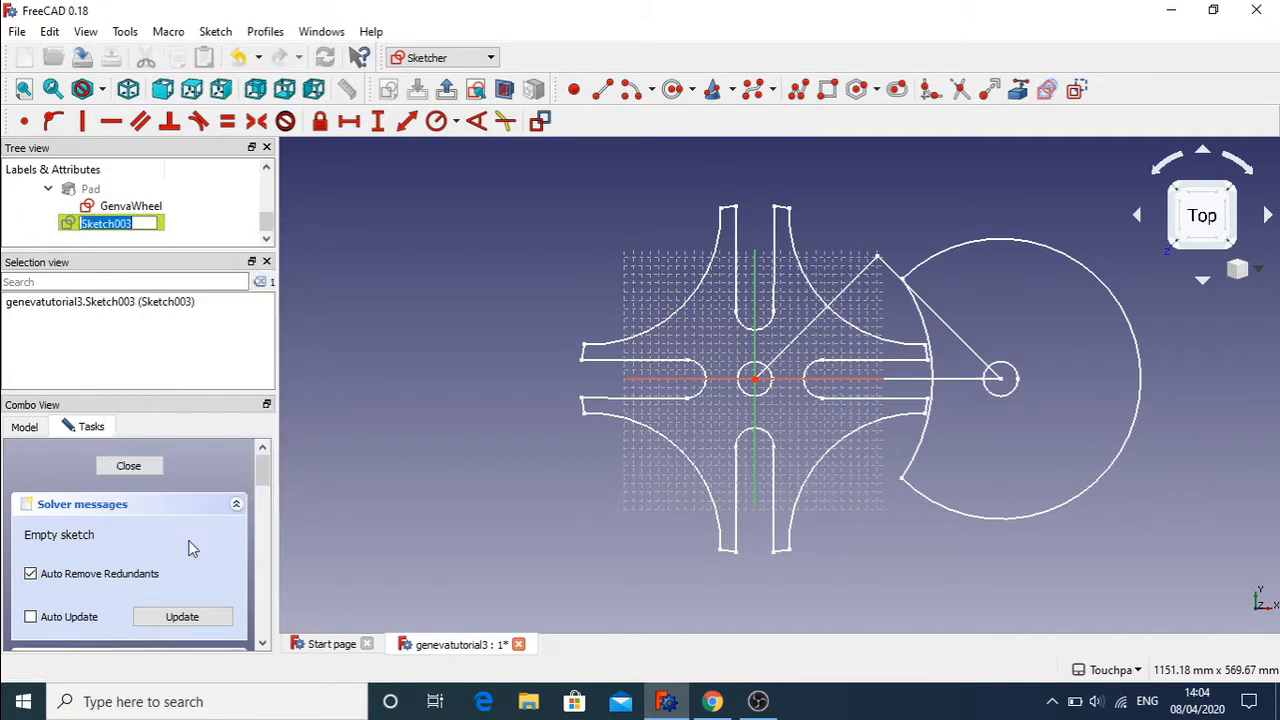
{"action": "type", "text": "pi"}
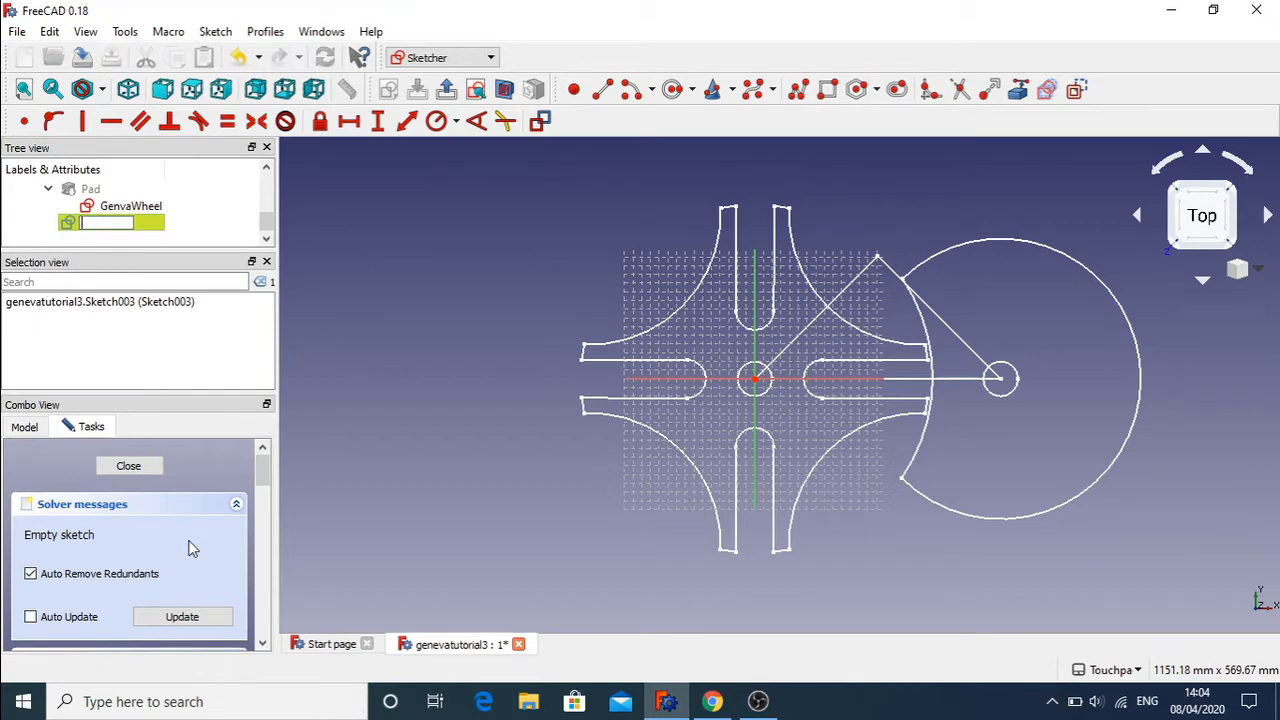
{"action": "type", "text": "inWhee"}
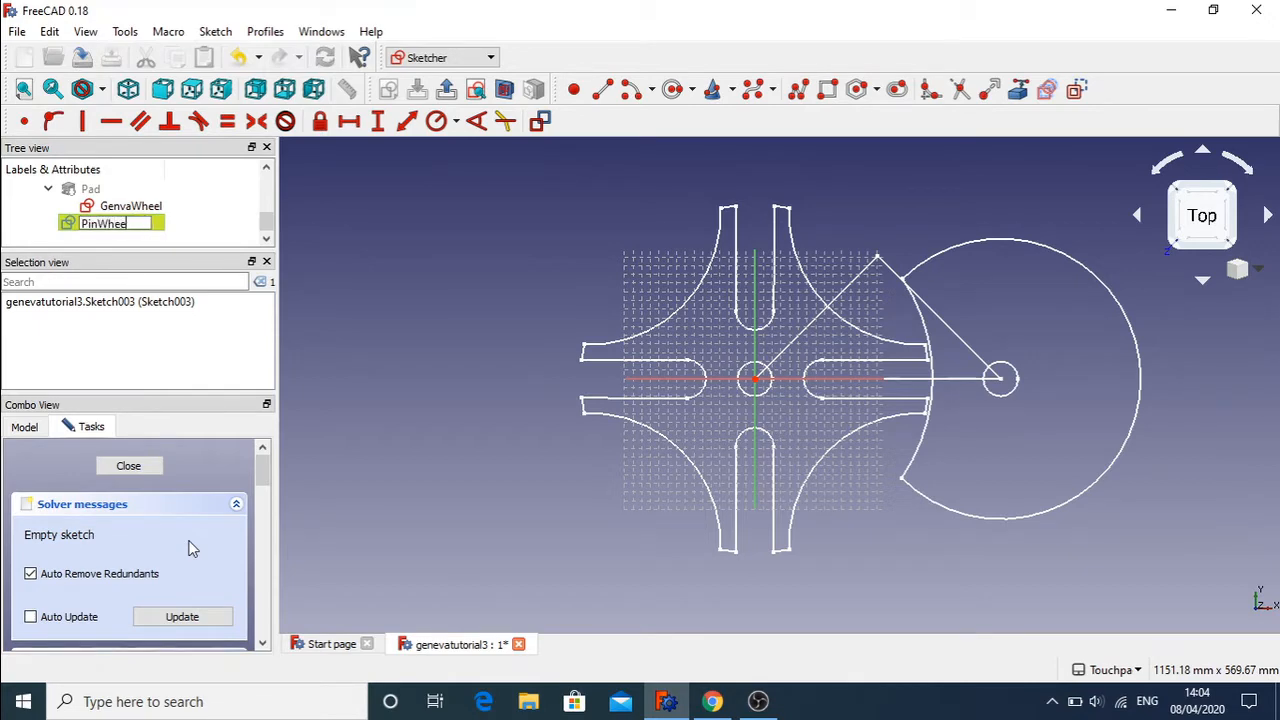
{"action": "type", "text": "l"}
{"action": "key", "text": "Return"}
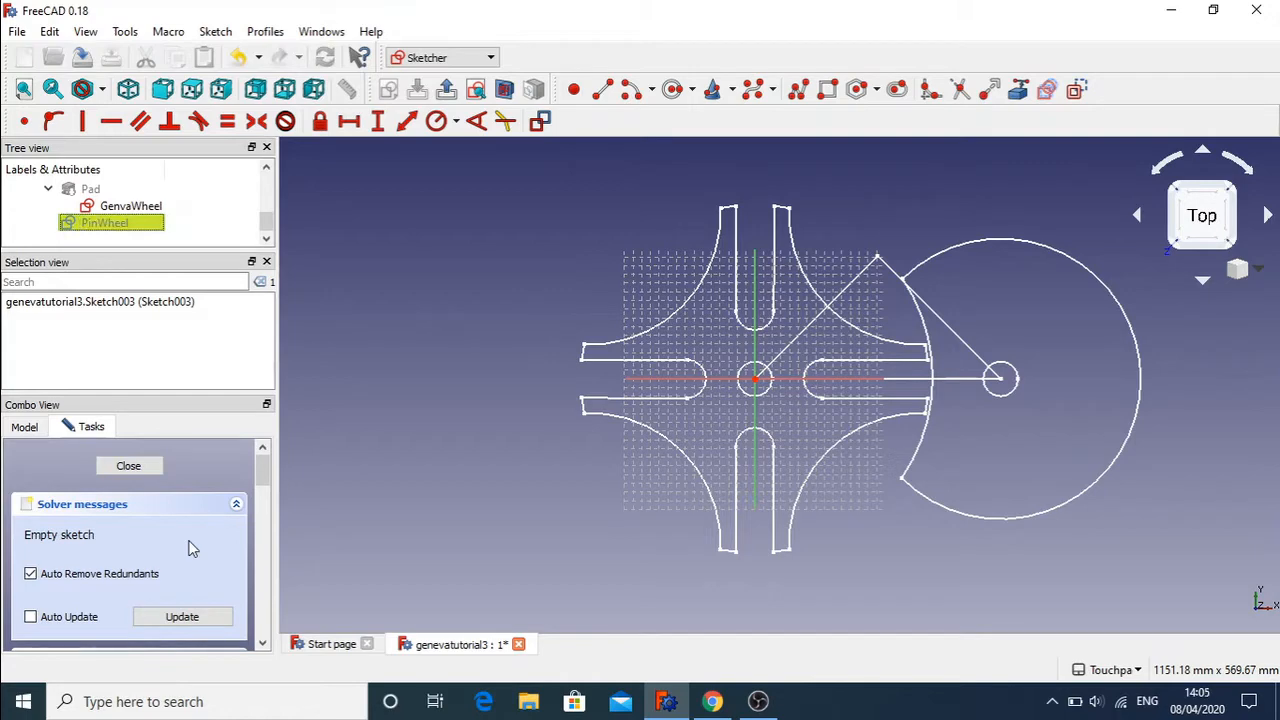
- Sketch a circle with a radius of about 136 mm in the empty area on the left side of the Geneva wheel
{"action": "left_click", "coordinate": [674, 93]}
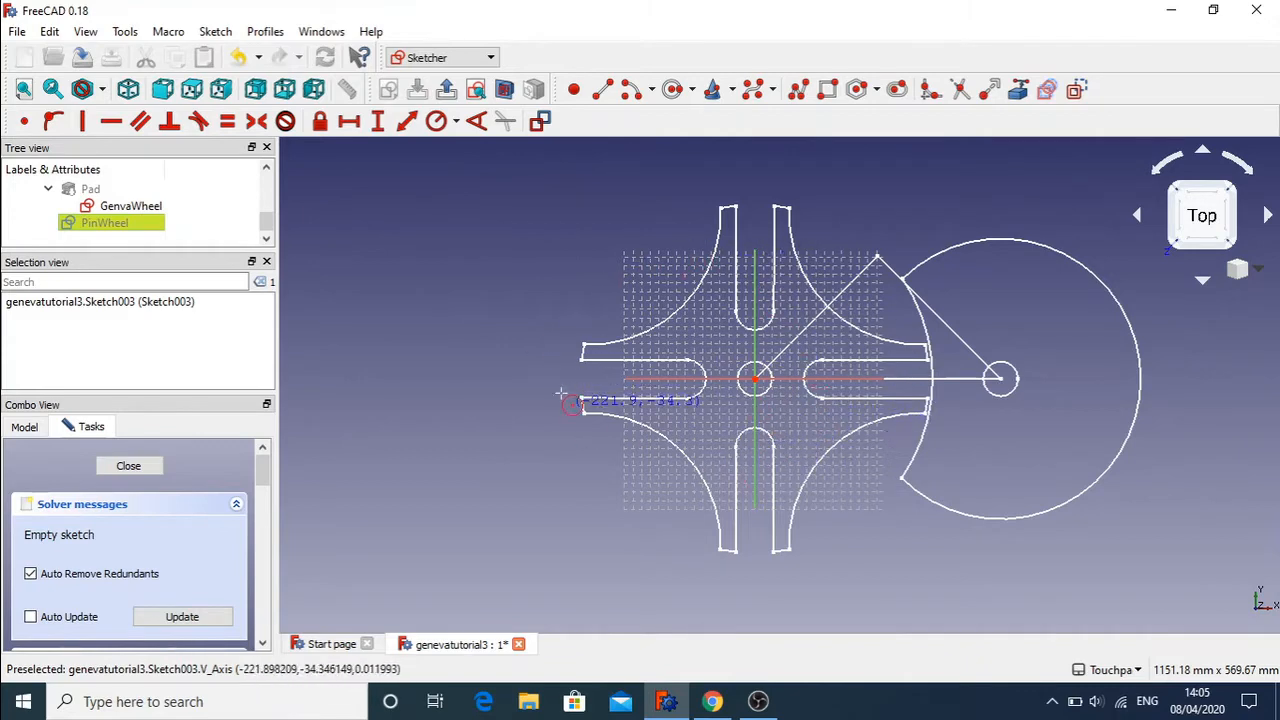
{"action": "left_click", "coordinate": [450, 304]}
{"action": "left_click", "coordinate": [541, 373]}
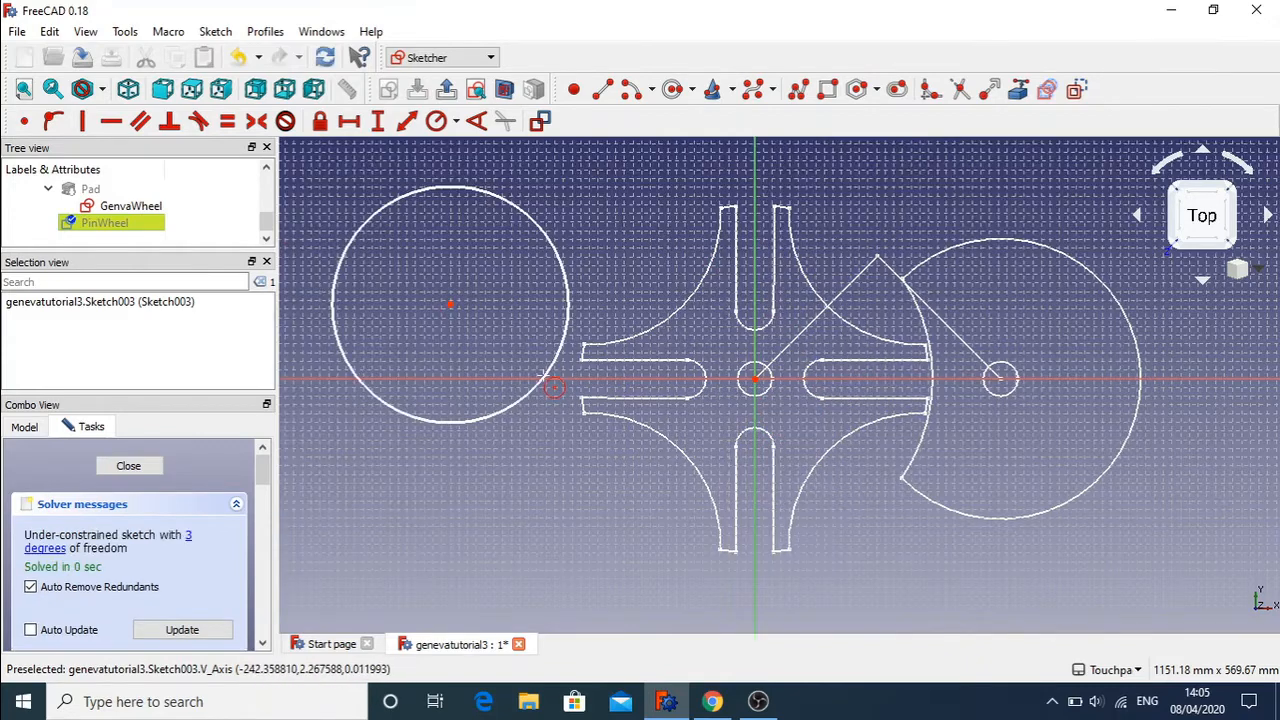
{"action": "right_click", "coordinate": [503, 211]}
- Constrain the circle's radius to 200 mm and move the circle over the lock wheel
{"action": "left_click", "coordinate": [483, 192]}
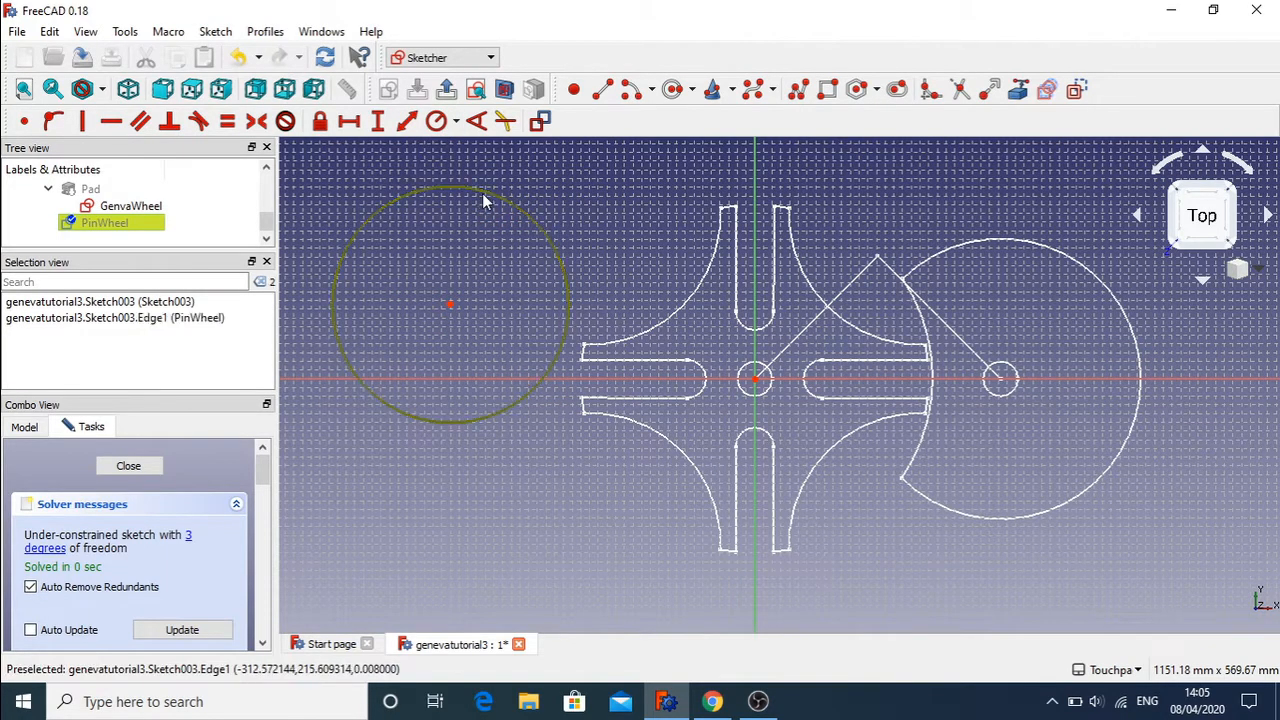
{"action": "left_click", "coordinate": [437, 121]}
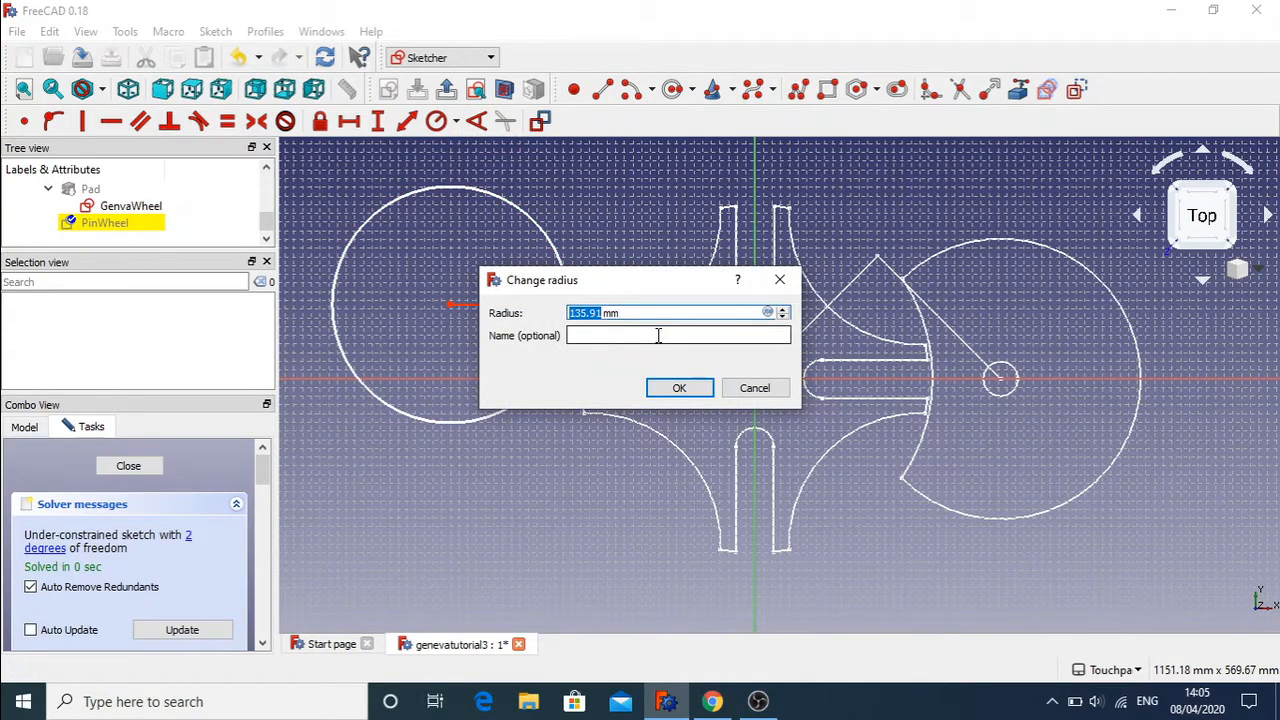
{"action": "type", "text": "200"}
{"action": "key", "text": "Return"}
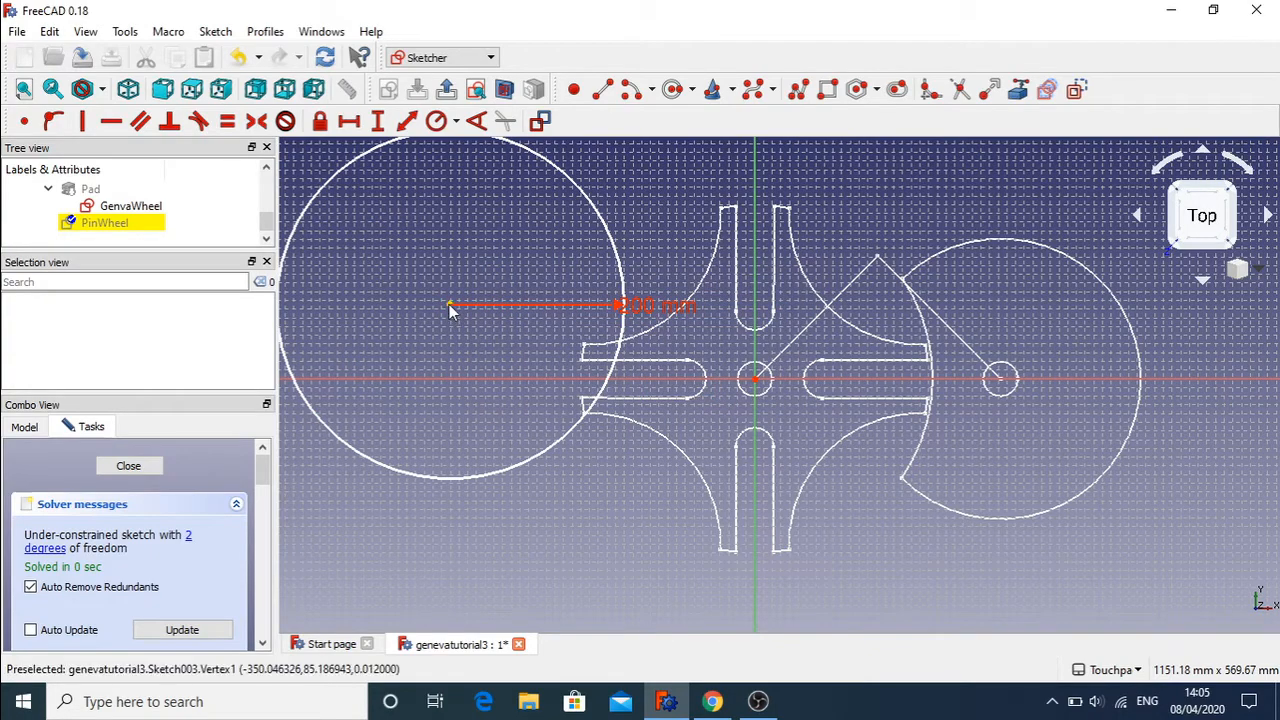
{"action": "left_click_drag", "start_coordinate": [452, 312], "coordinate": [988, 403]}
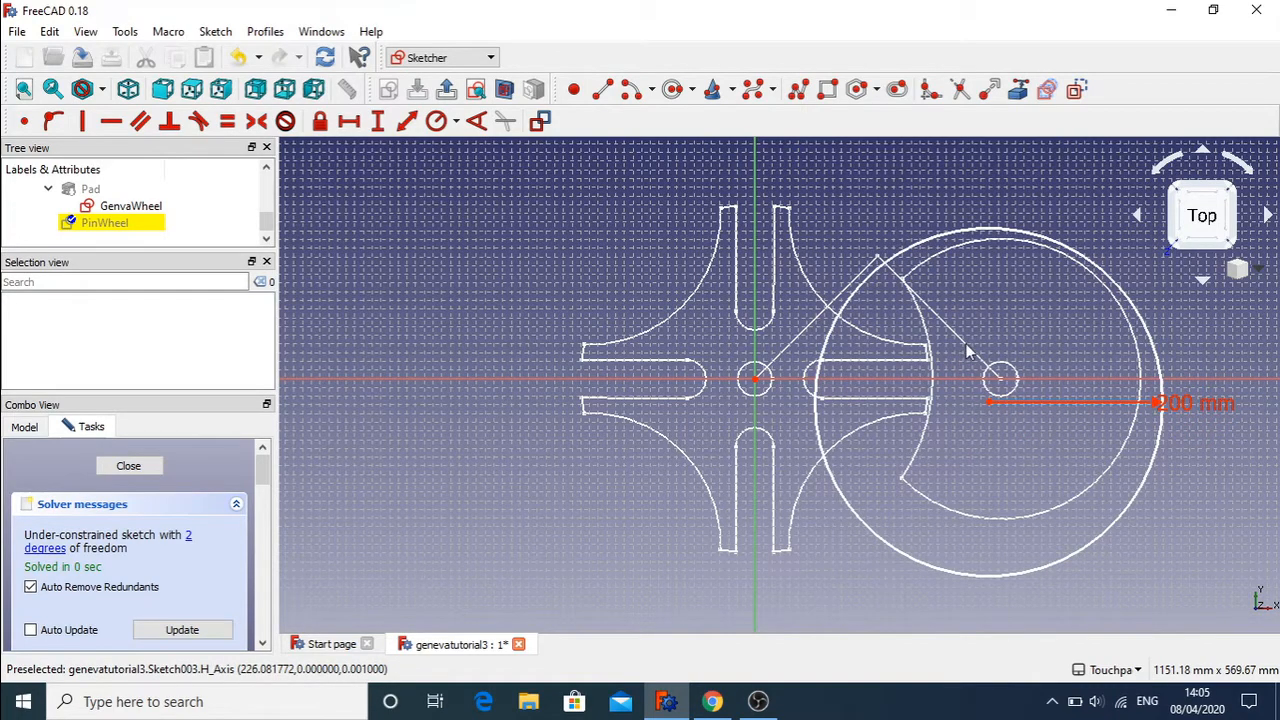
- Import the guide line at the lock wheel as external geometry and make the circle's centre coincident with its end at the lock wheel's centre
{"action": "left_click", "coordinate": [1018, 92]}
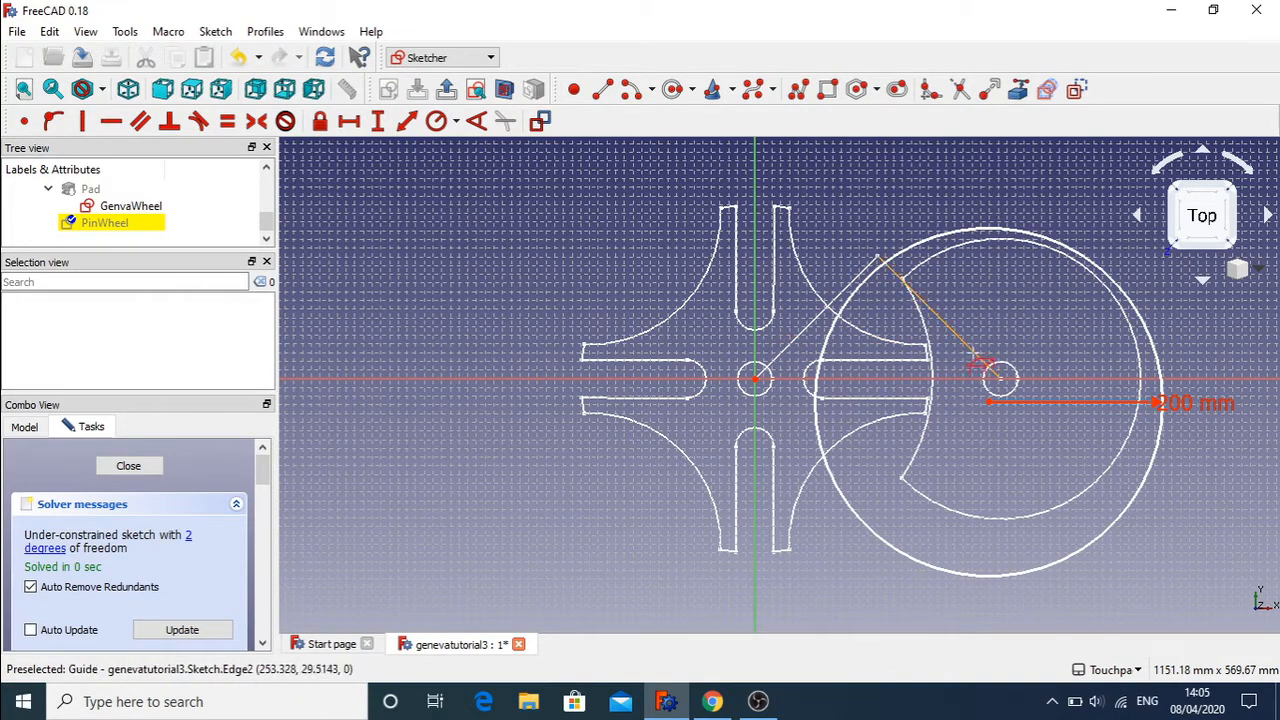
{"action": "left_click", "coordinate": [974, 353]}
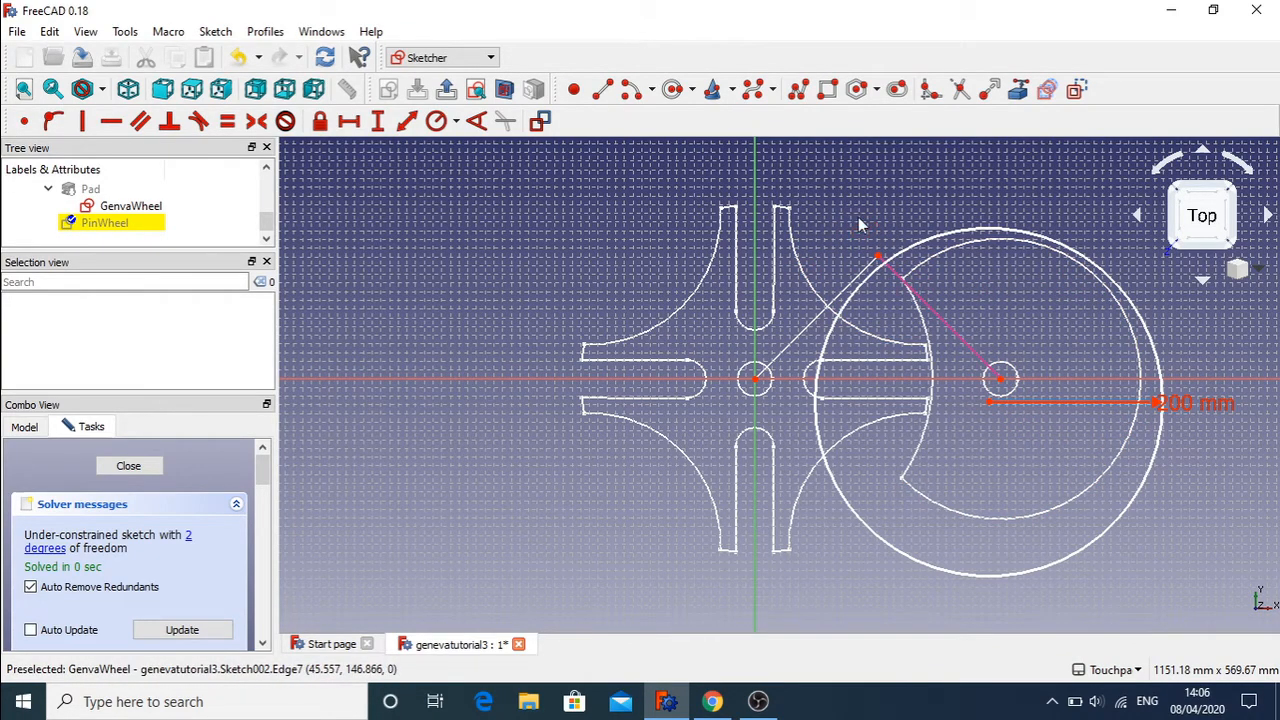
{"action": "left_click_drag", "start_coordinate": [991, 411], "coordinate": [1007, 397]}
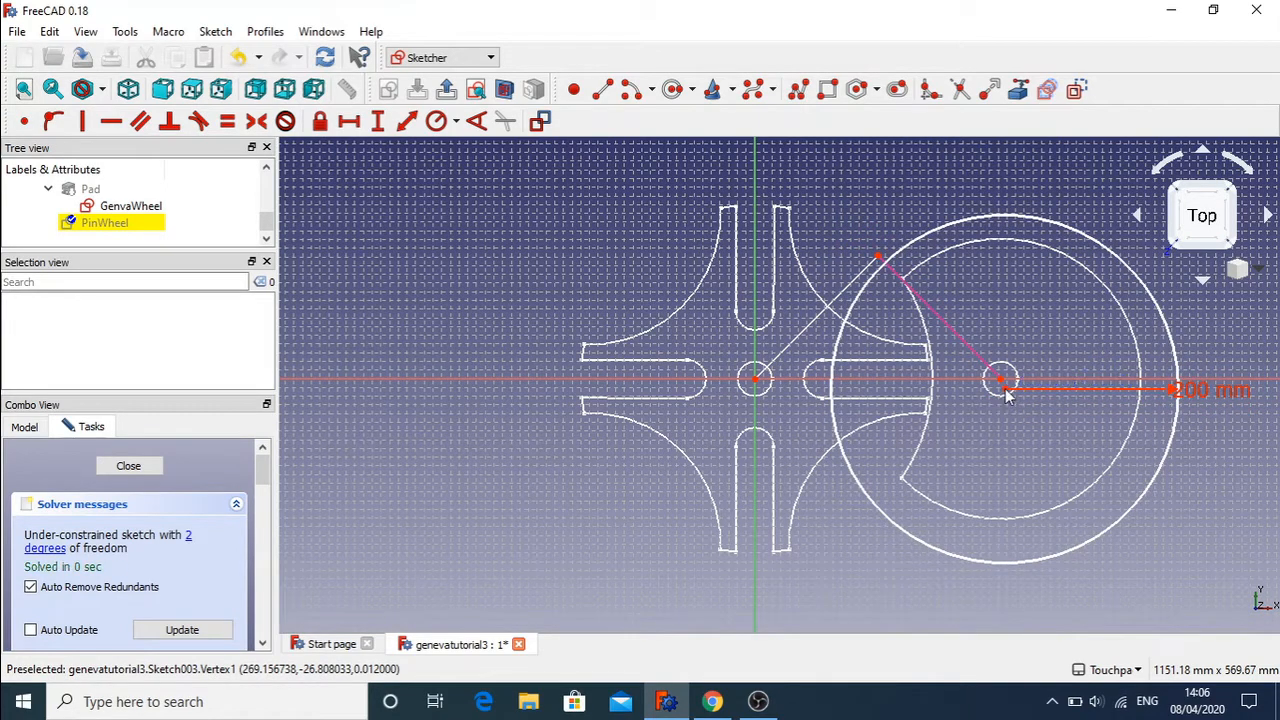
{"action": "left_click", "coordinate": [1002, 382]}
{"action": "left_click", "coordinate": [1000, 381]}
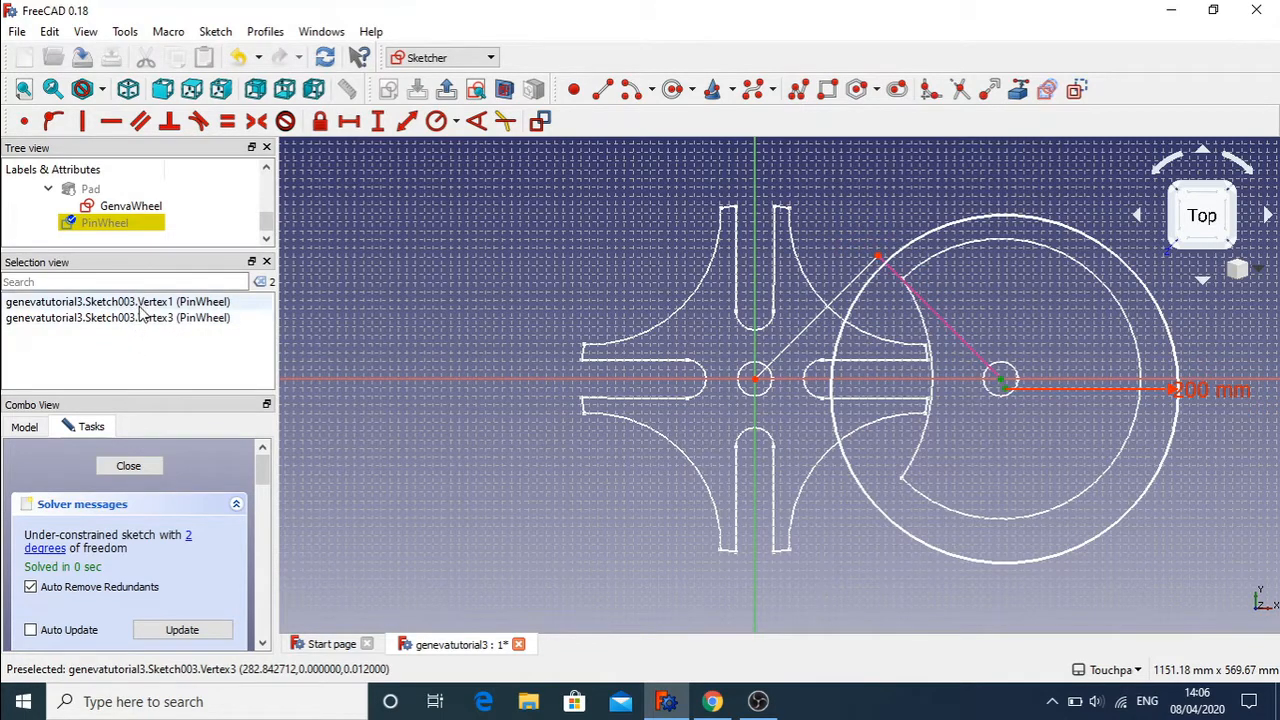
{"action": "left_click", "coordinate": [24, 121]}
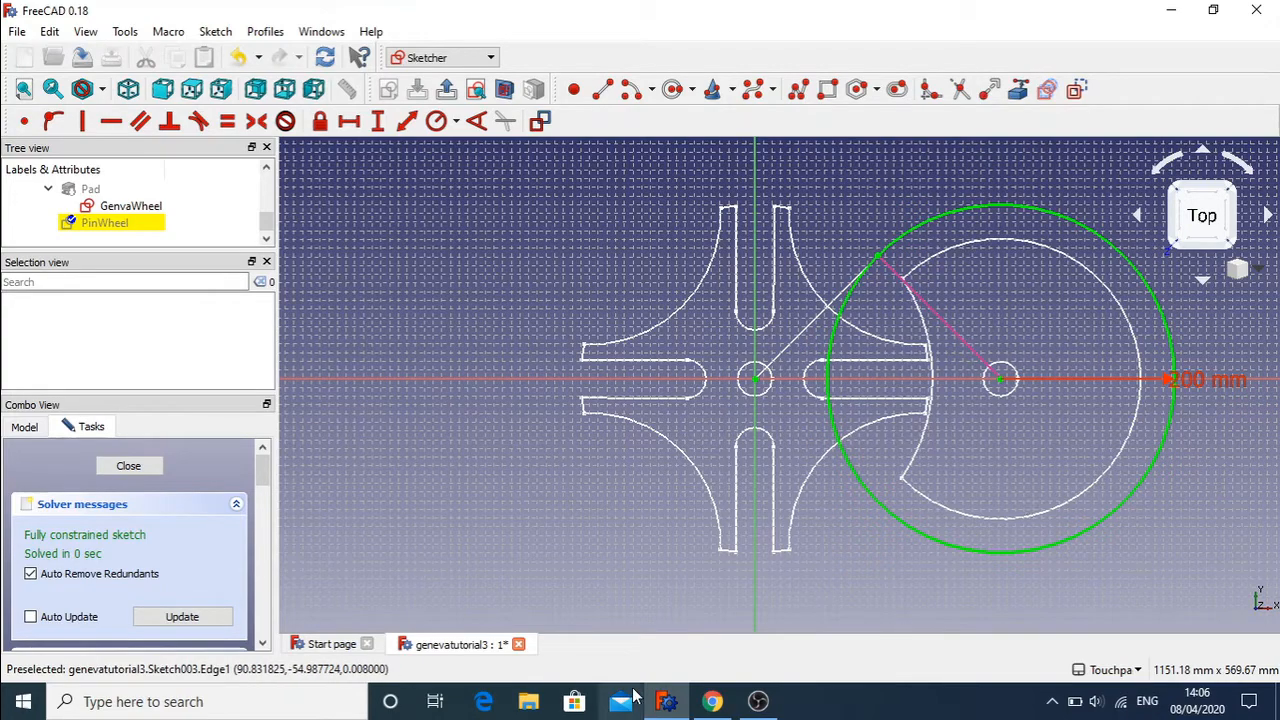
- Switch to the Geneva wheel tutorial in Chrome and read the steps on the slot, lock wheel and drive pin
{"action": "left_click", "coordinate": [712, 702]}
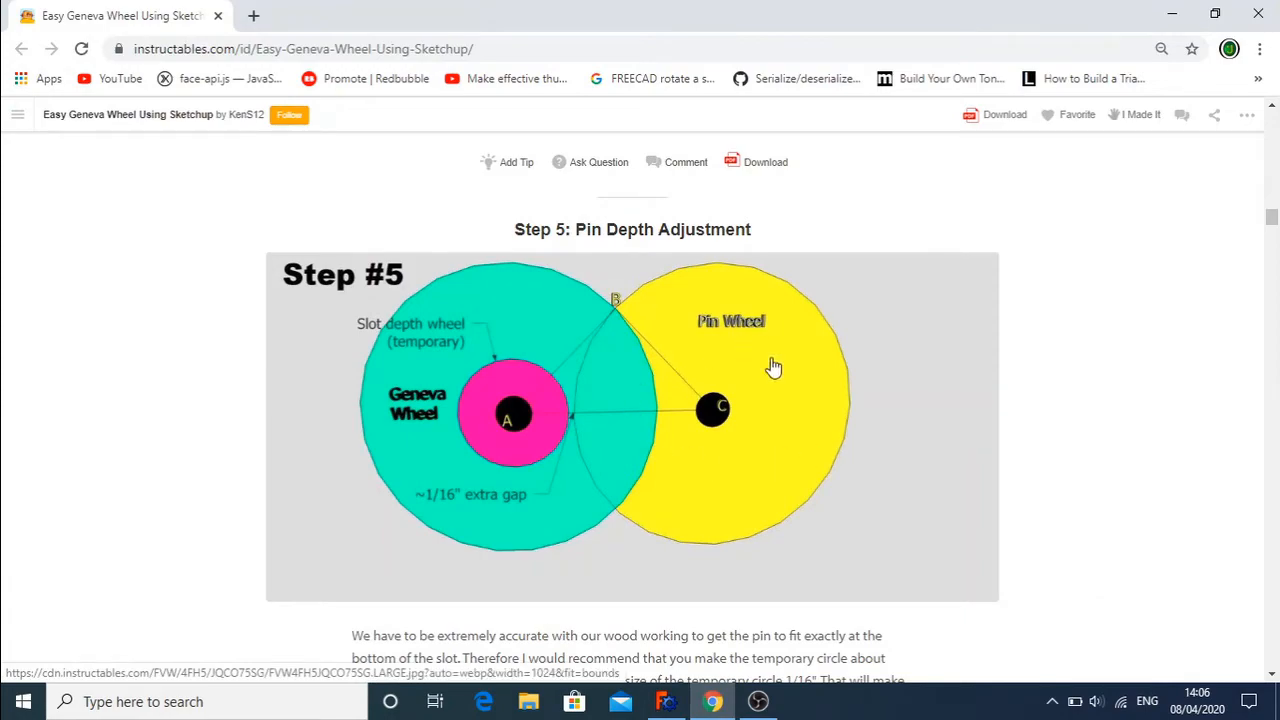
{"action": "scroll", "coordinate": [849, 451], "scroll_direction": "down", "scroll_amount": 7}
{"action": "scroll", "coordinate": [851, 456], "scroll_direction": "down", "scroll_amount": 14}
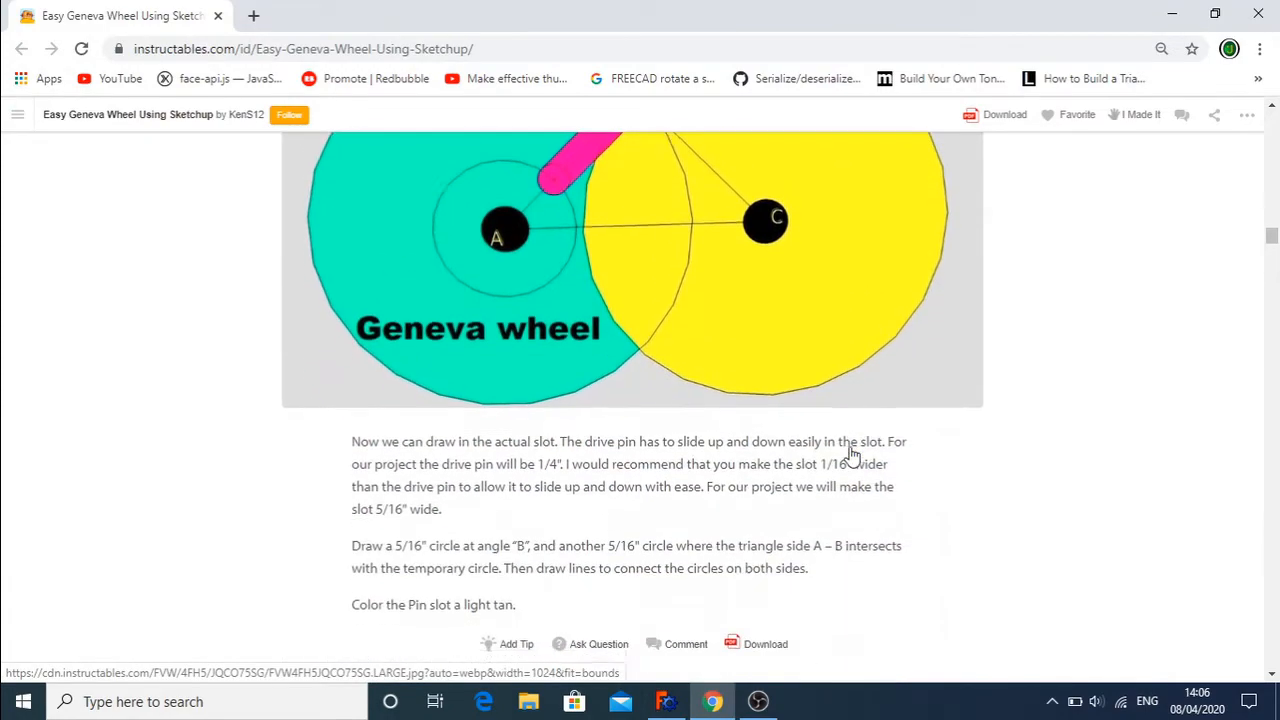
{"action": "scroll", "coordinate": [851, 456], "scroll_direction": "down", "scroll_amount": 15}
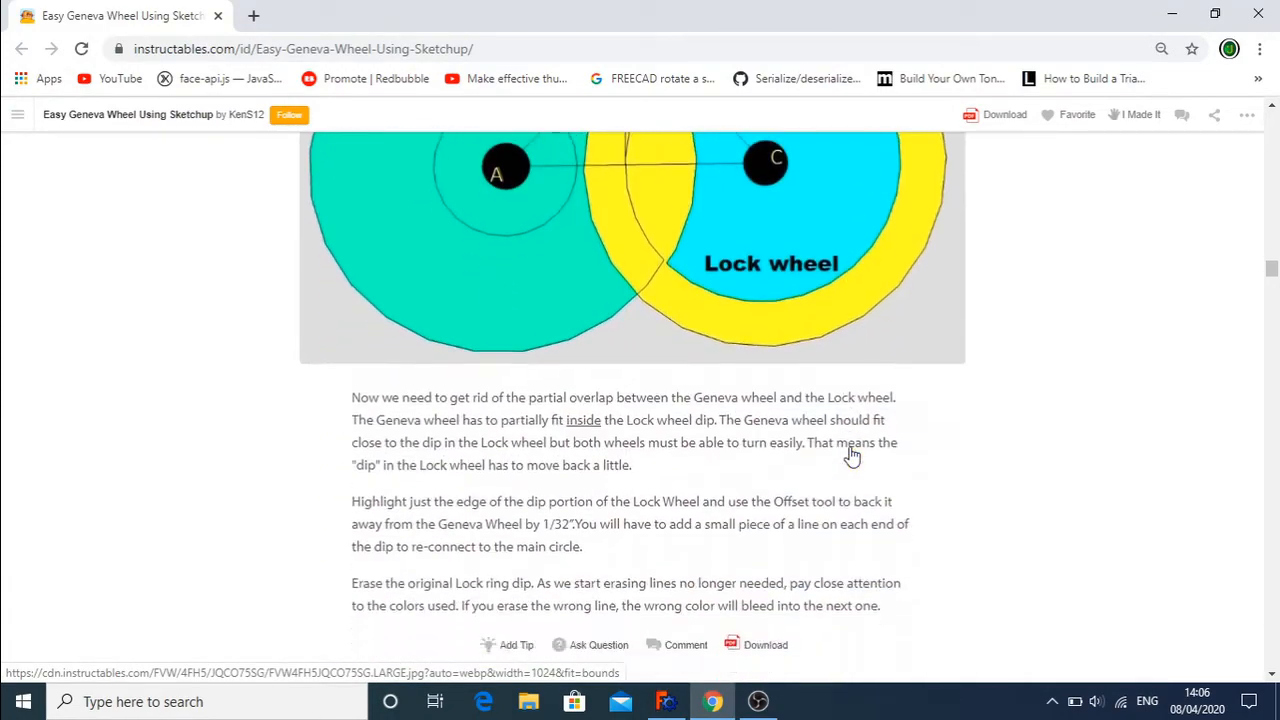
{"action": "scroll", "coordinate": [849, 455], "scroll_direction": "down", "scroll_amount": 1}
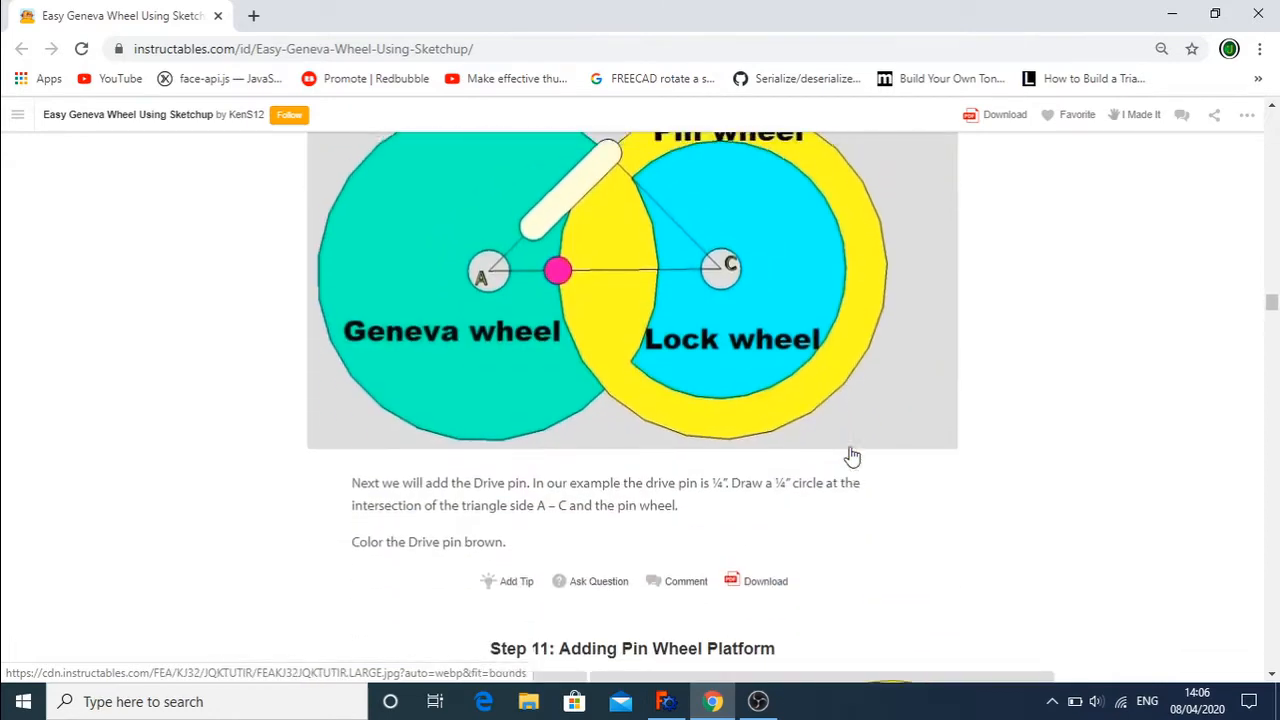
{"action": "scroll", "coordinate": [848, 457], "scroll_direction": "up", "scroll_amount": 3}
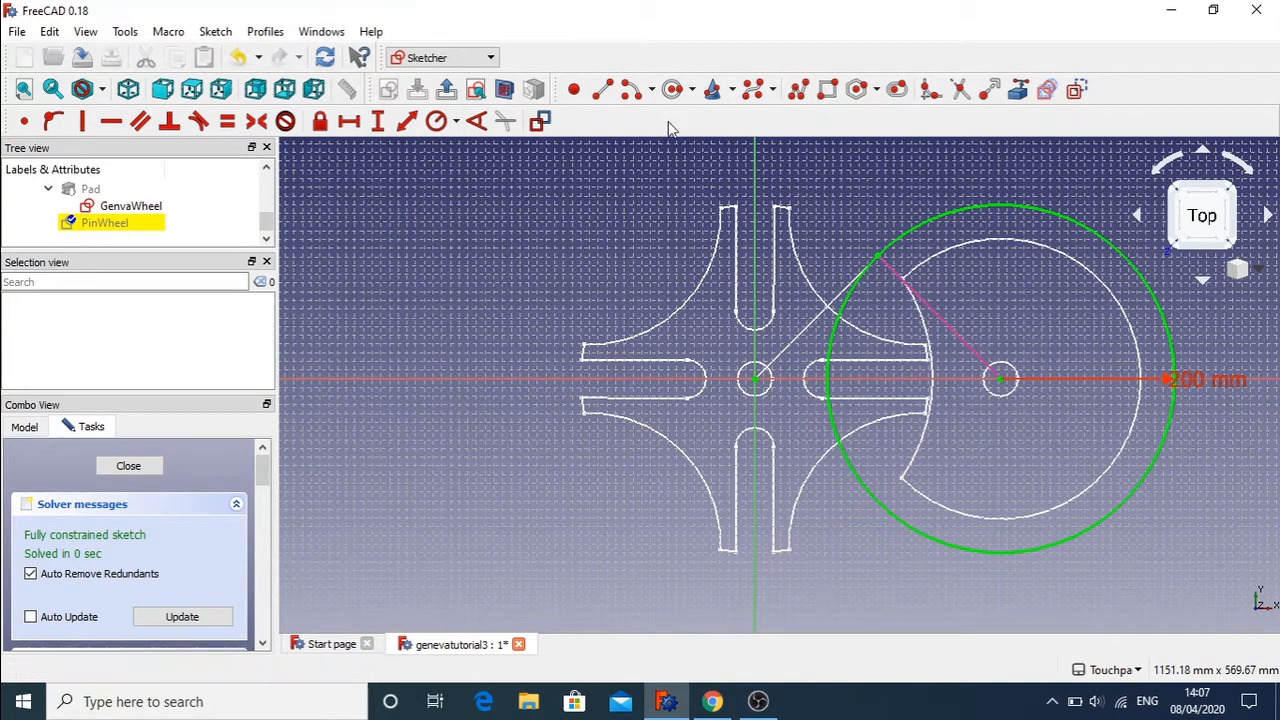
- Back in FreeCAD, sketch a drive pin circle with a radius of about 26 mm just below and left of the lock wheel's centre
{"action": "left_click", "coordinate": [672, 91]}
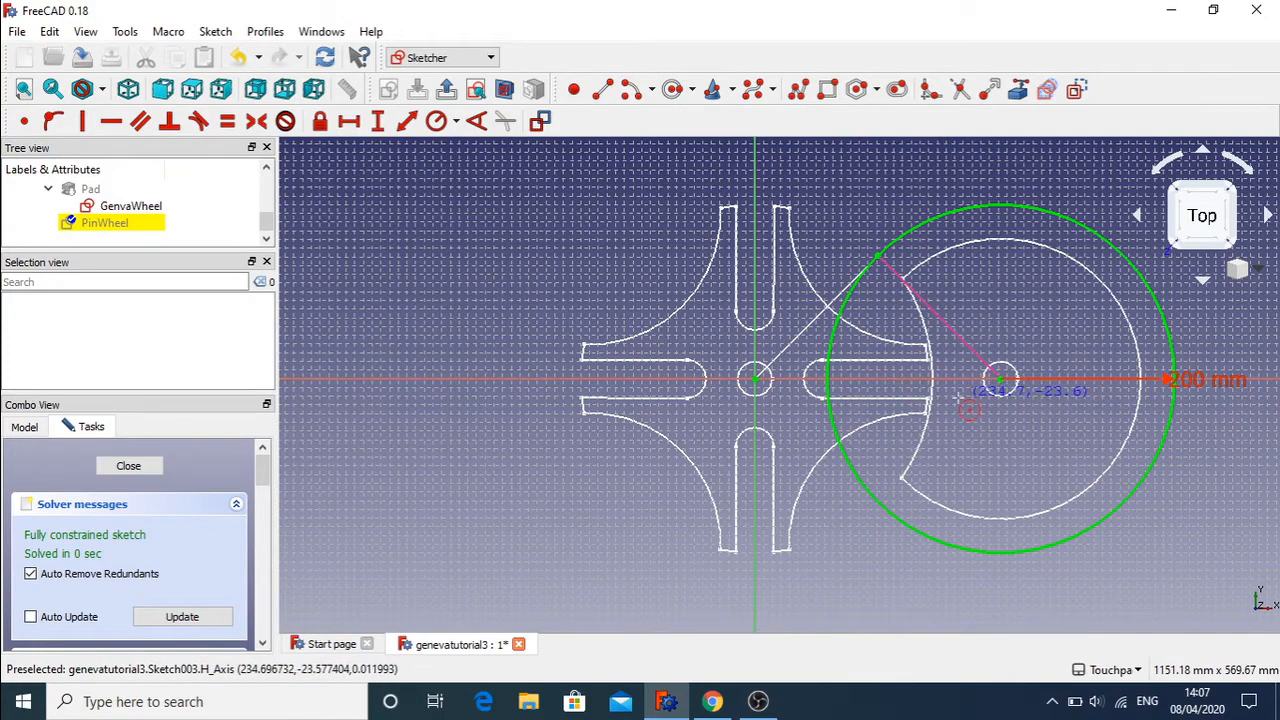
{"action": "left_click", "coordinate": [1000, 378]}
{"action": "left_click", "coordinate": [975, 390]}
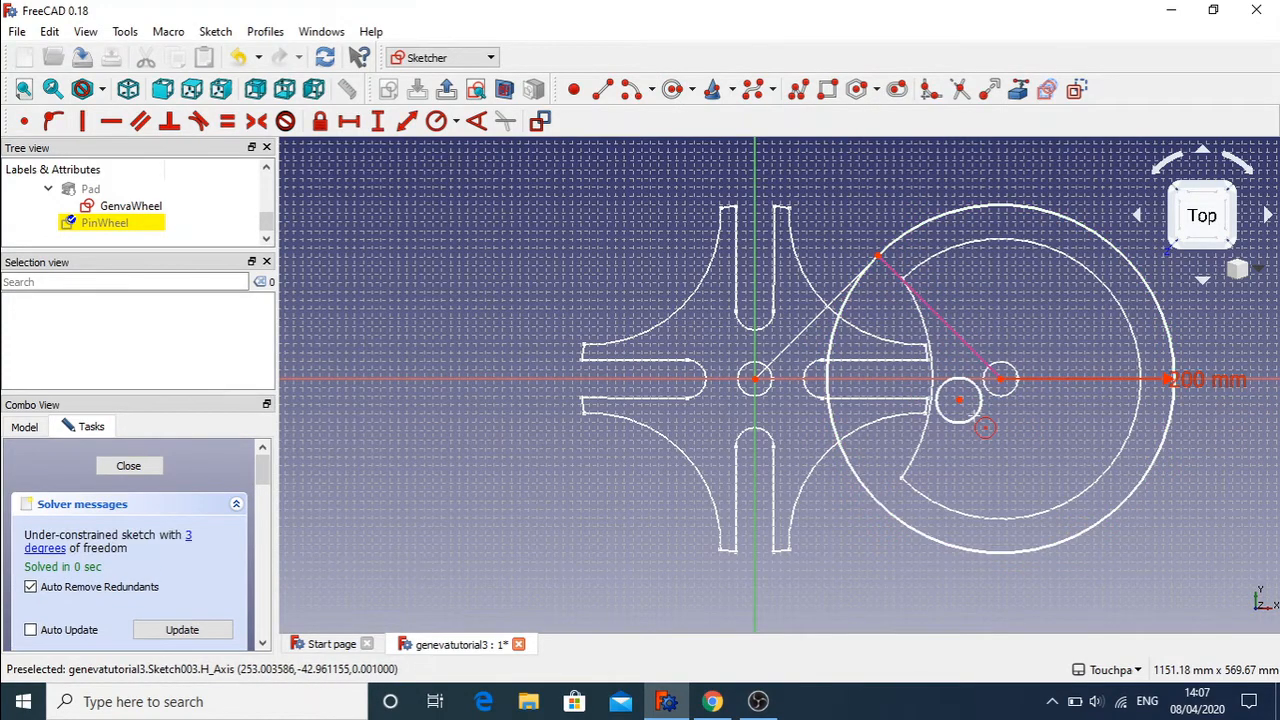
{"action": "key", "text": "Escape"}
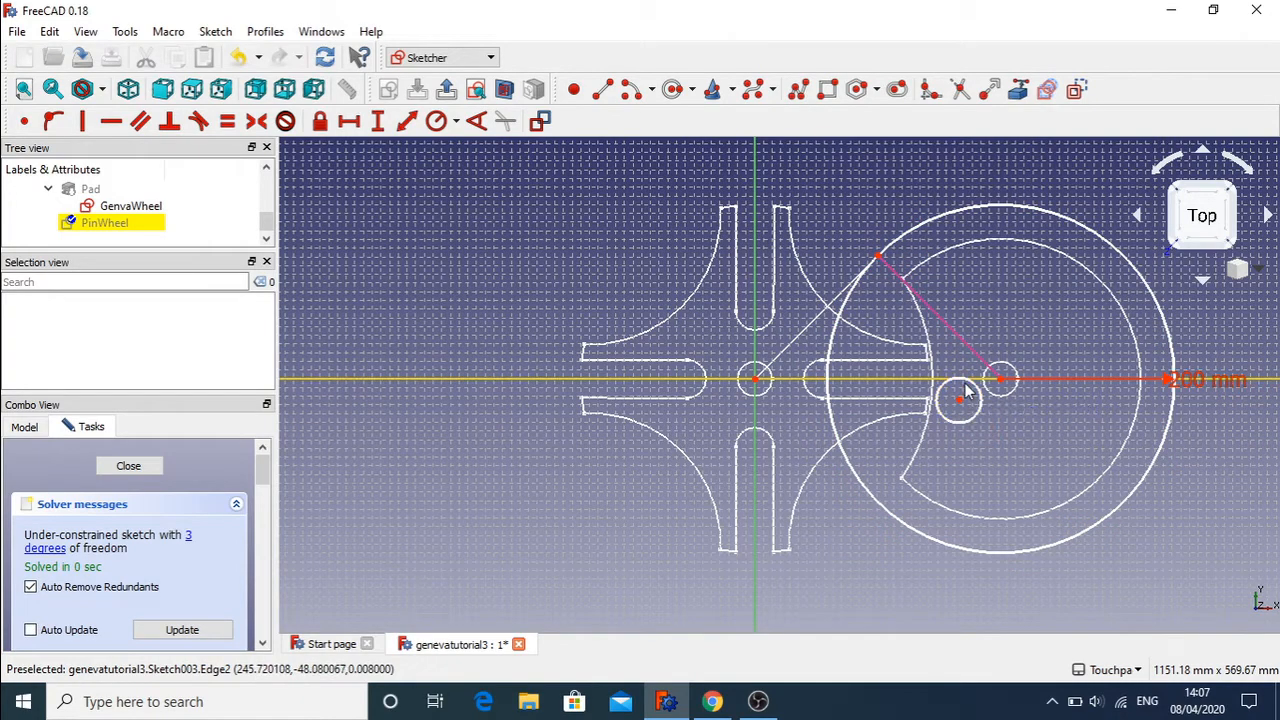
- Constrain the small circle's radius to 20 mm and move it to where the 200 mm circle crosses the horizontal axis
{"action": "left_click", "coordinate": [967, 385]}
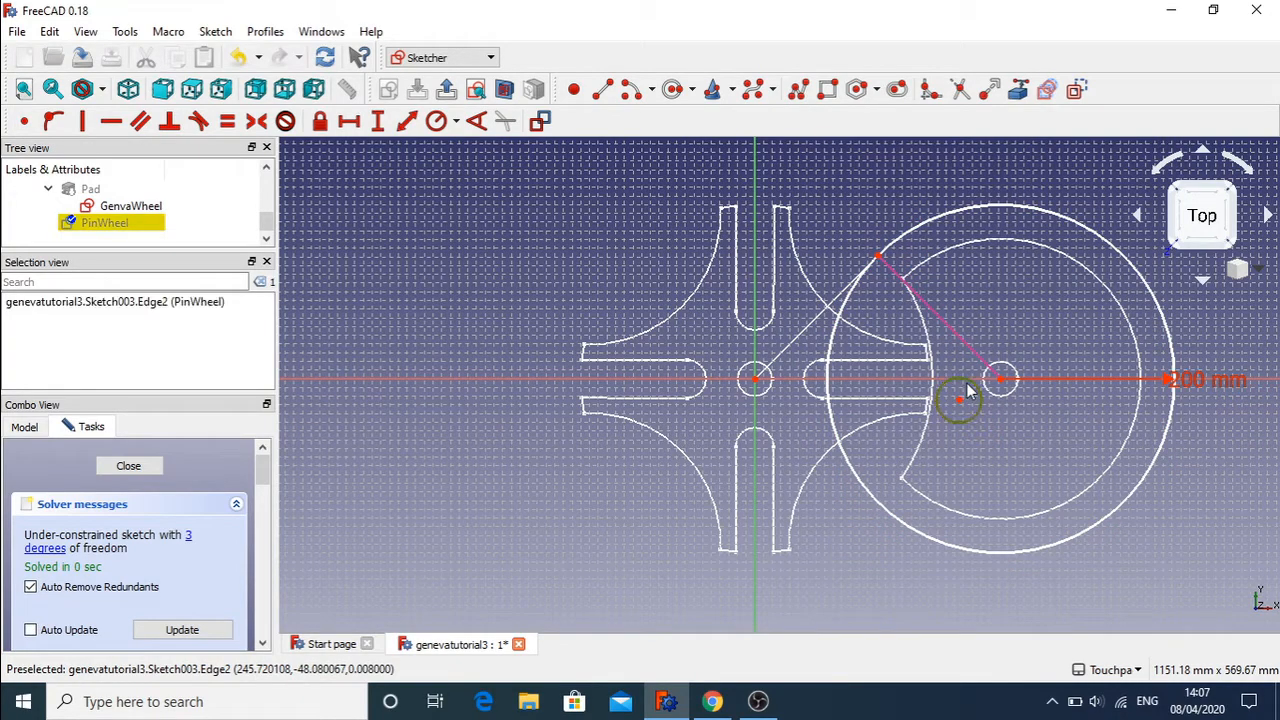
{"action": "left_click", "coordinate": [437, 129]}
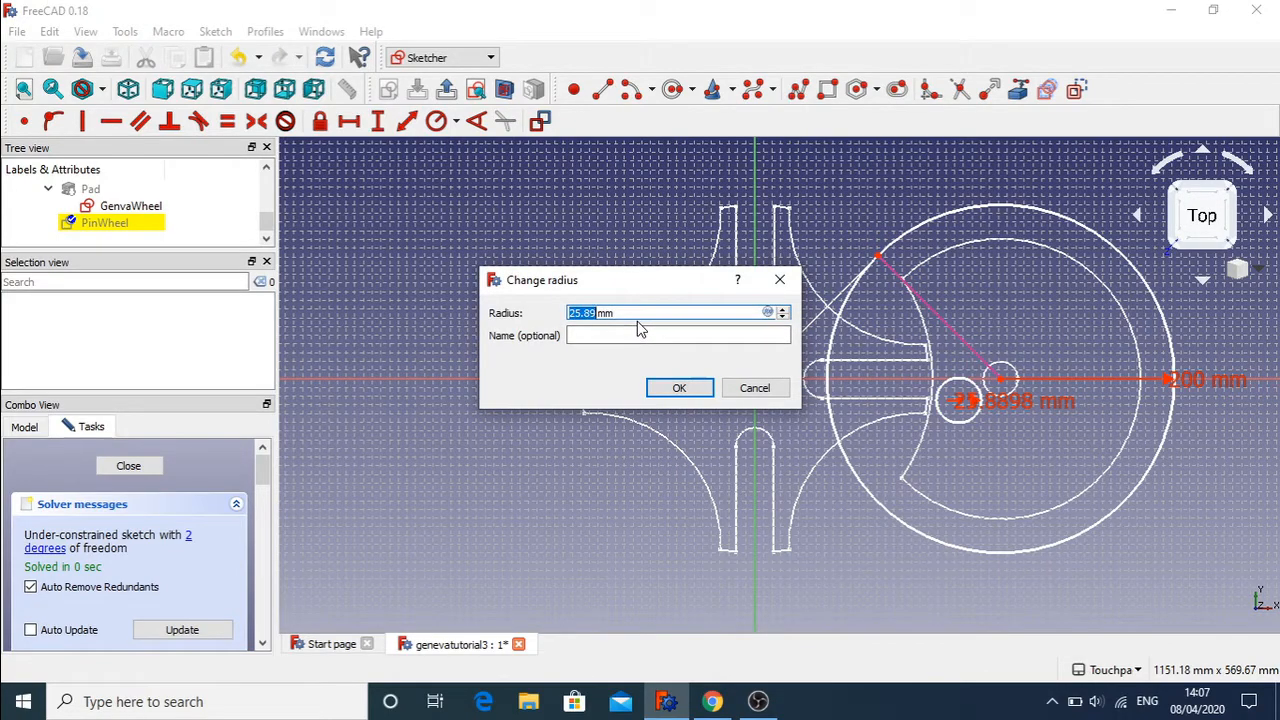
{"action": "key", "text": "Return"}
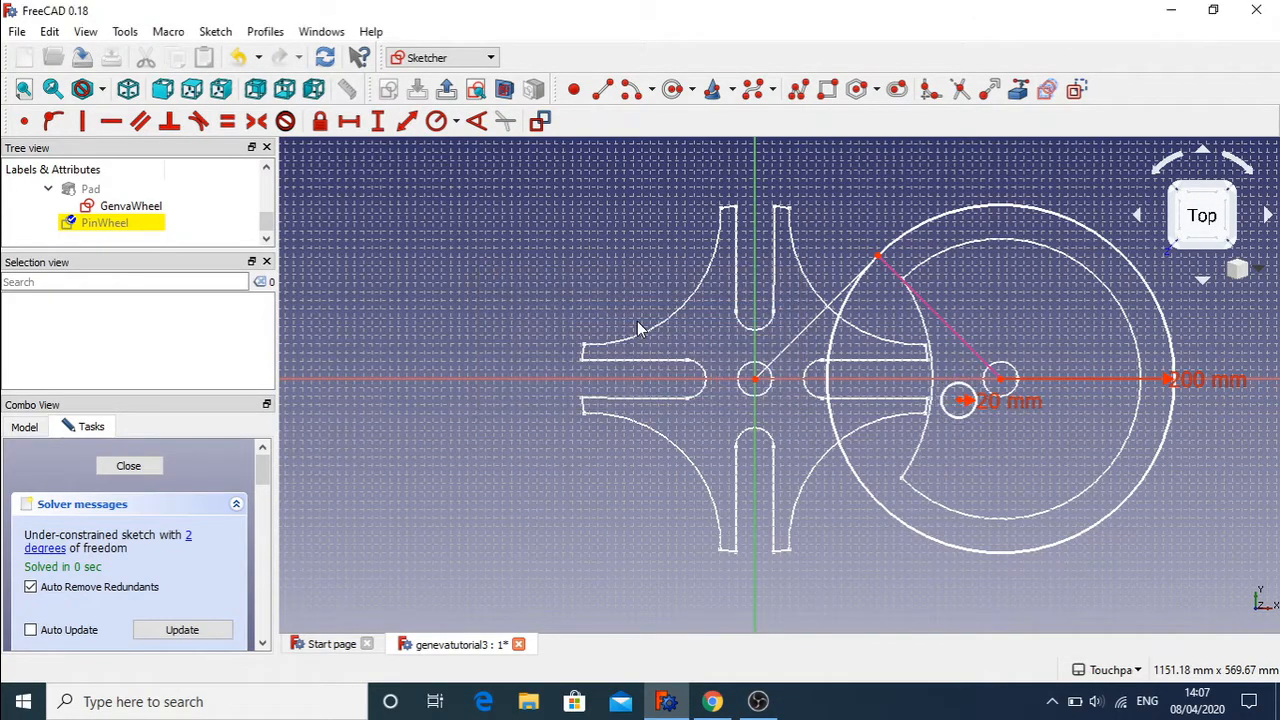
{"action": "left_click_drag", "start_coordinate": [960, 405], "coordinate": [829, 385]}
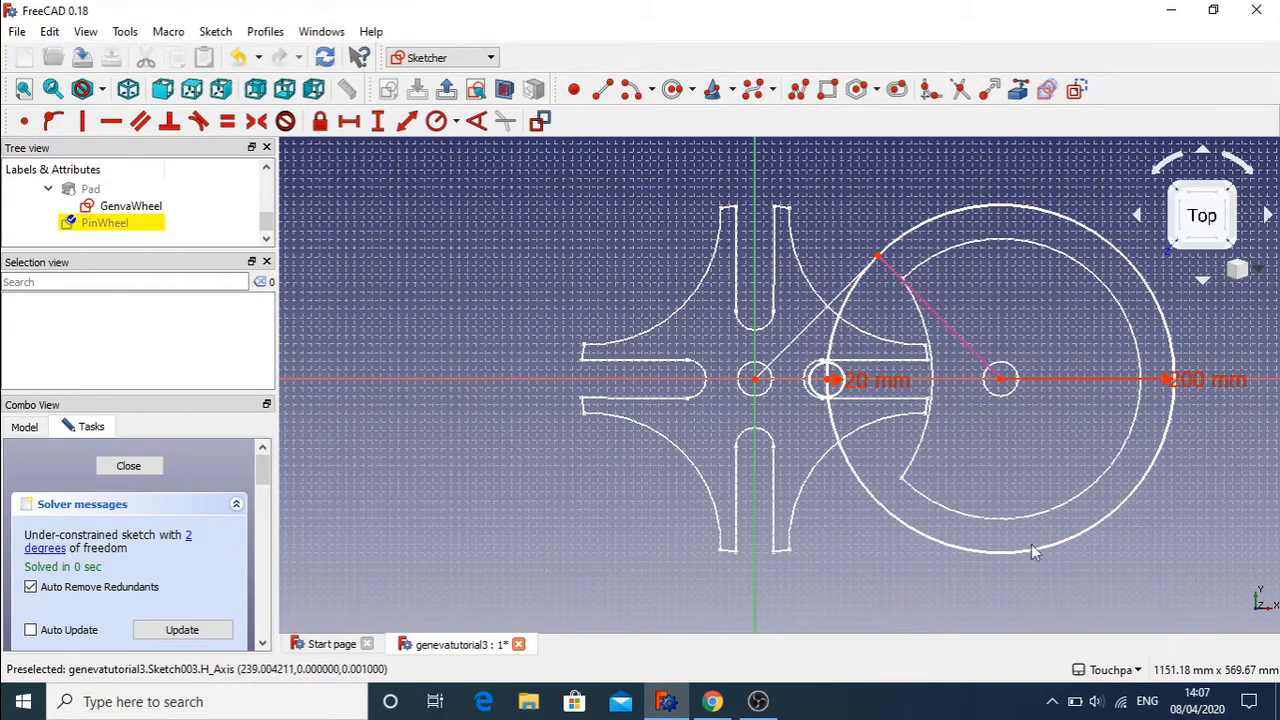
- Check Step 11 of the Chrome tutorial, constrain the pin circle's centre onto the 200 mm circle in FreeCAD, and move it to the horizontal axis
{"action": "left_click", "coordinate": [712, 701]}
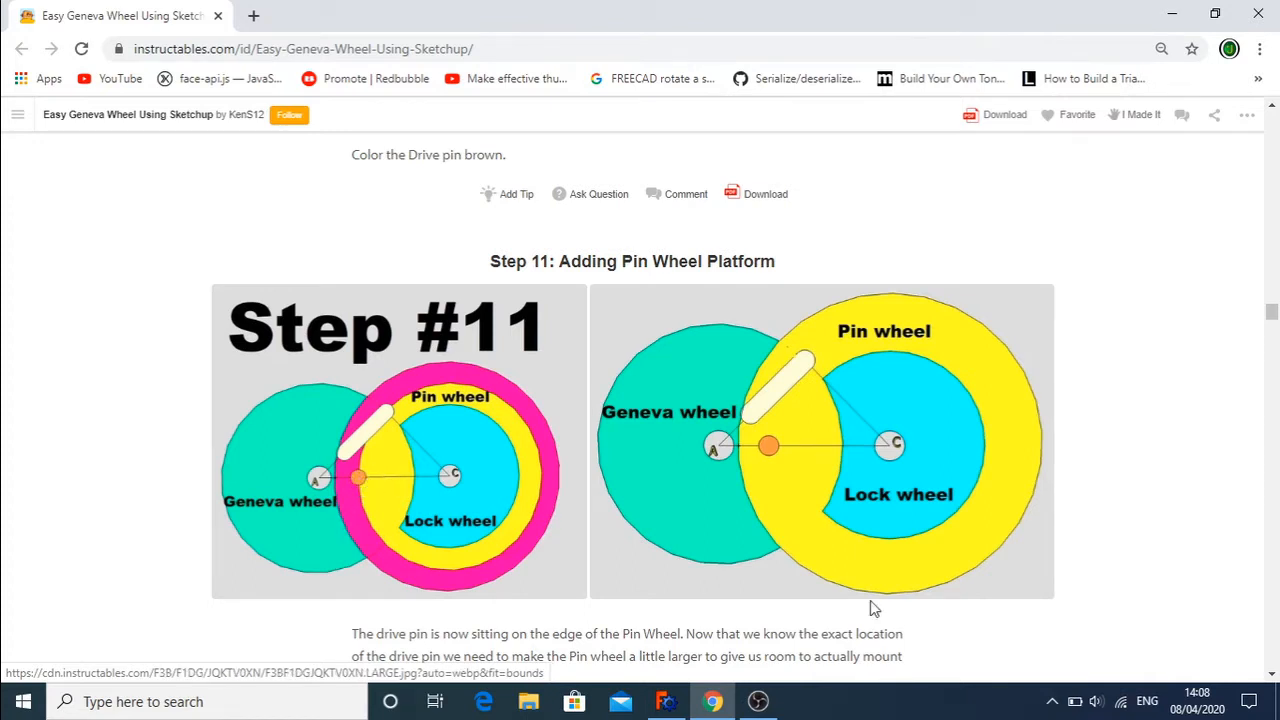
{"action": "left_click", "coordinate": [664, 702]}
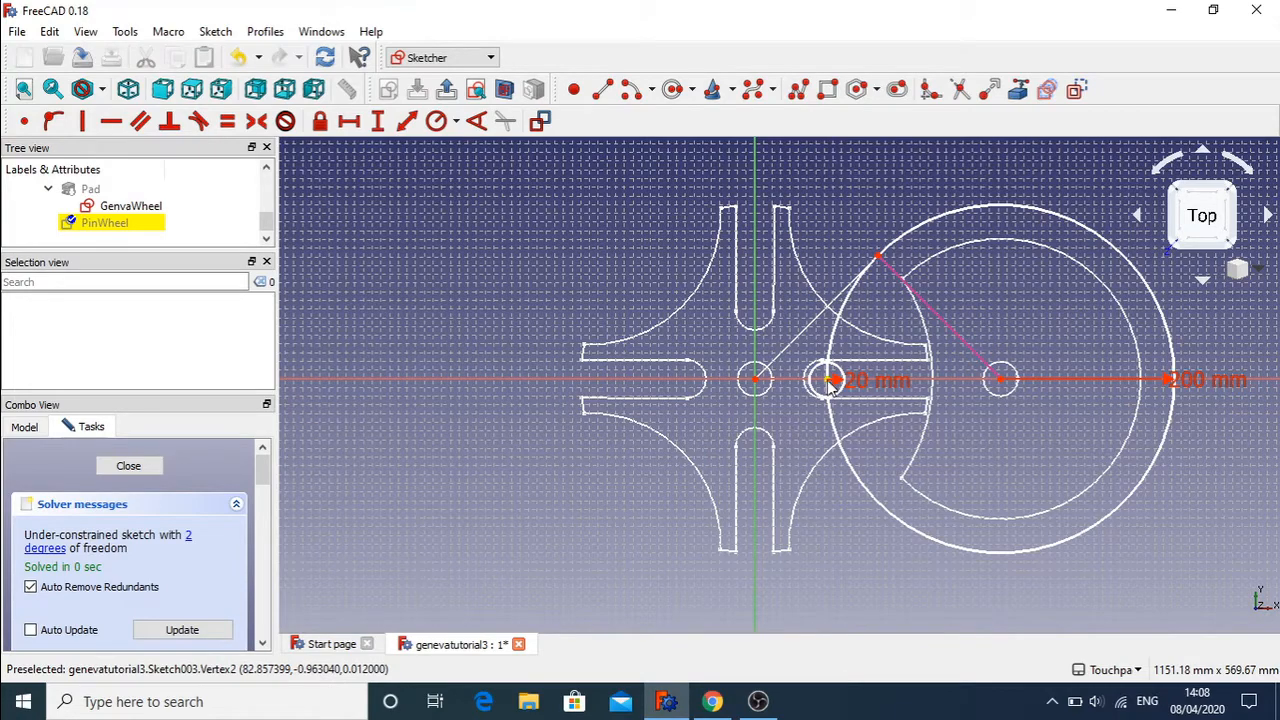
{"action": "left_click_drag", "start_coordinate": [832, 386], "coordinate": [828, 406]}
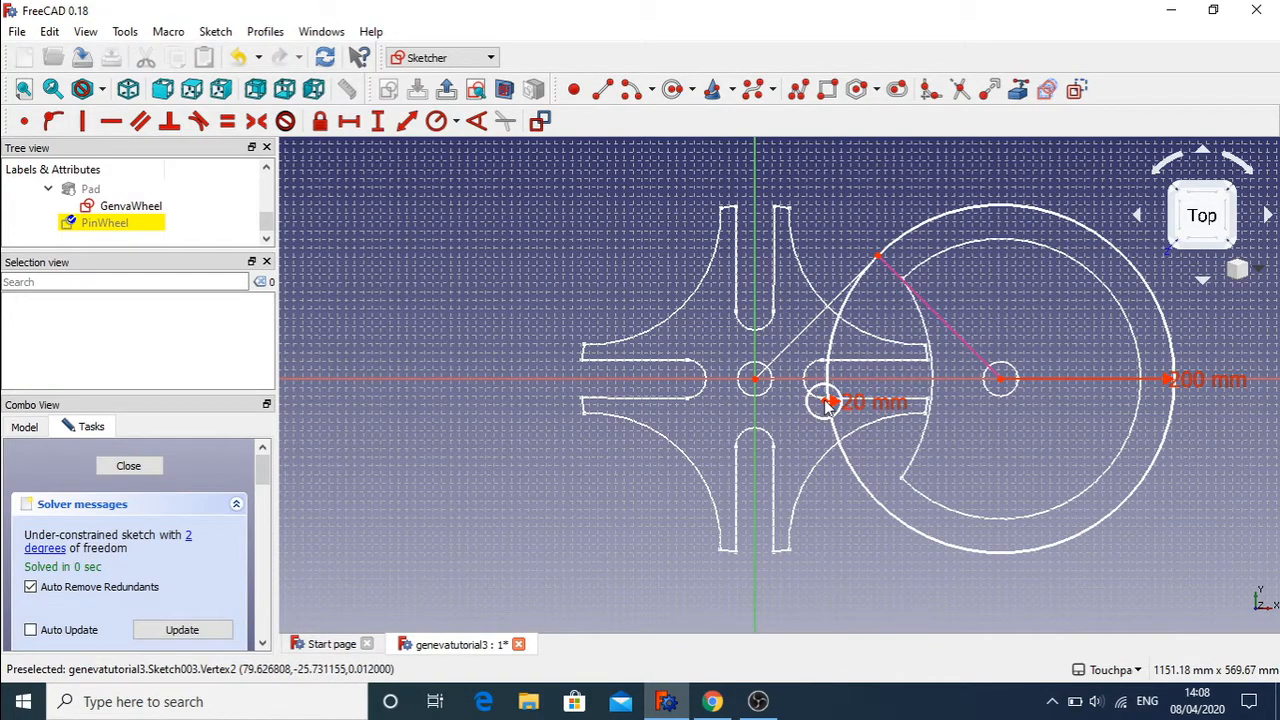
{"action": "left_click", "coordinate": [826, 403]}
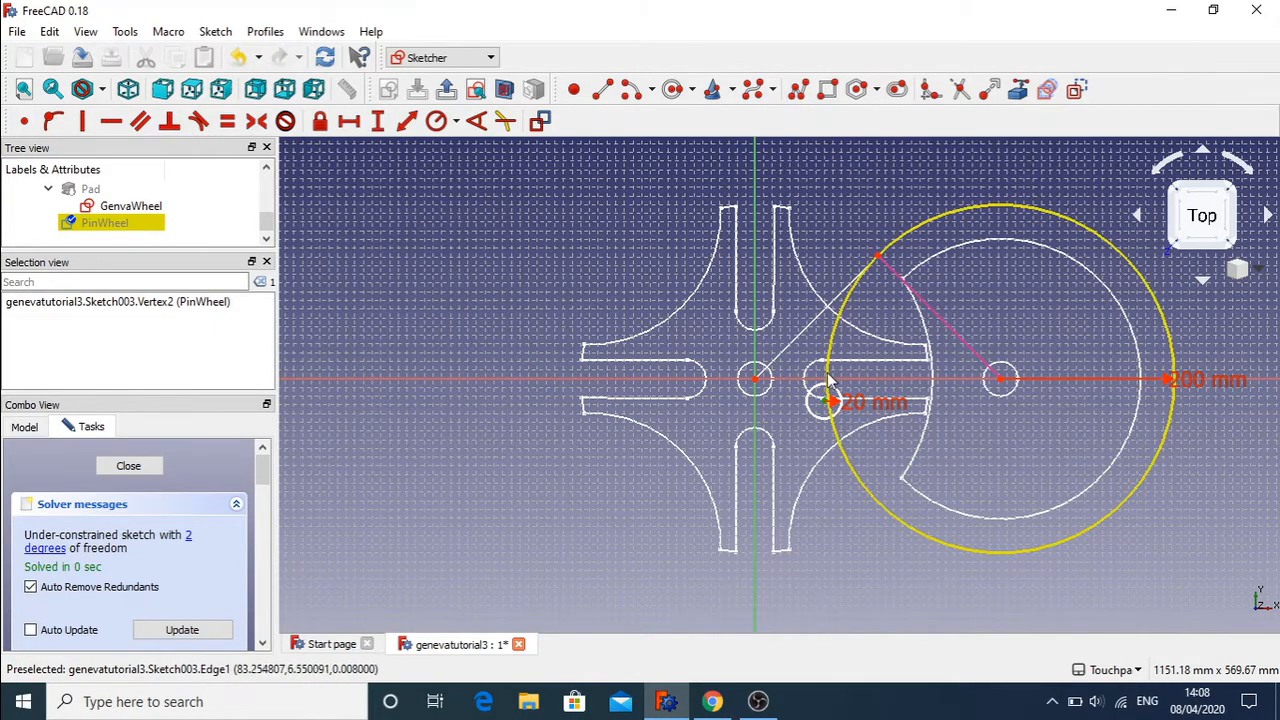
{"action": "left_click_drag", "start_coordinate": [825, 402], "coordinate": [826, 382]}
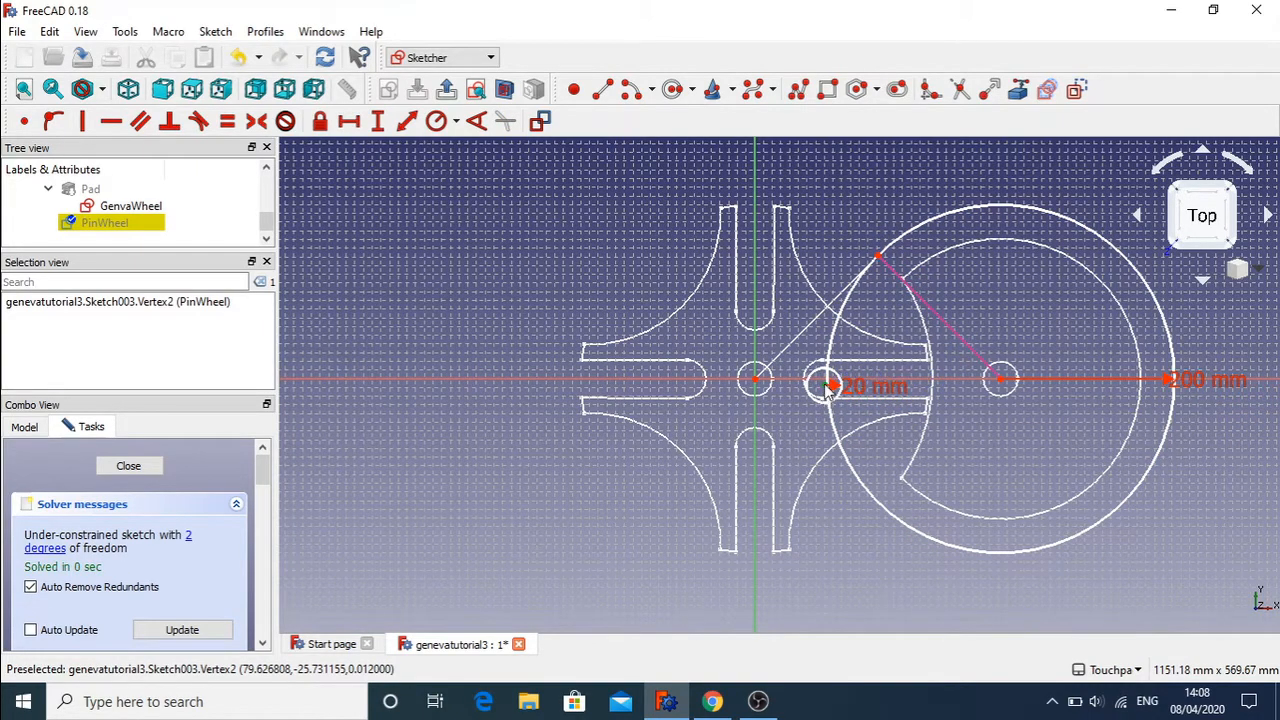
{"action": "left_click", "coordinate": [827, 375]}
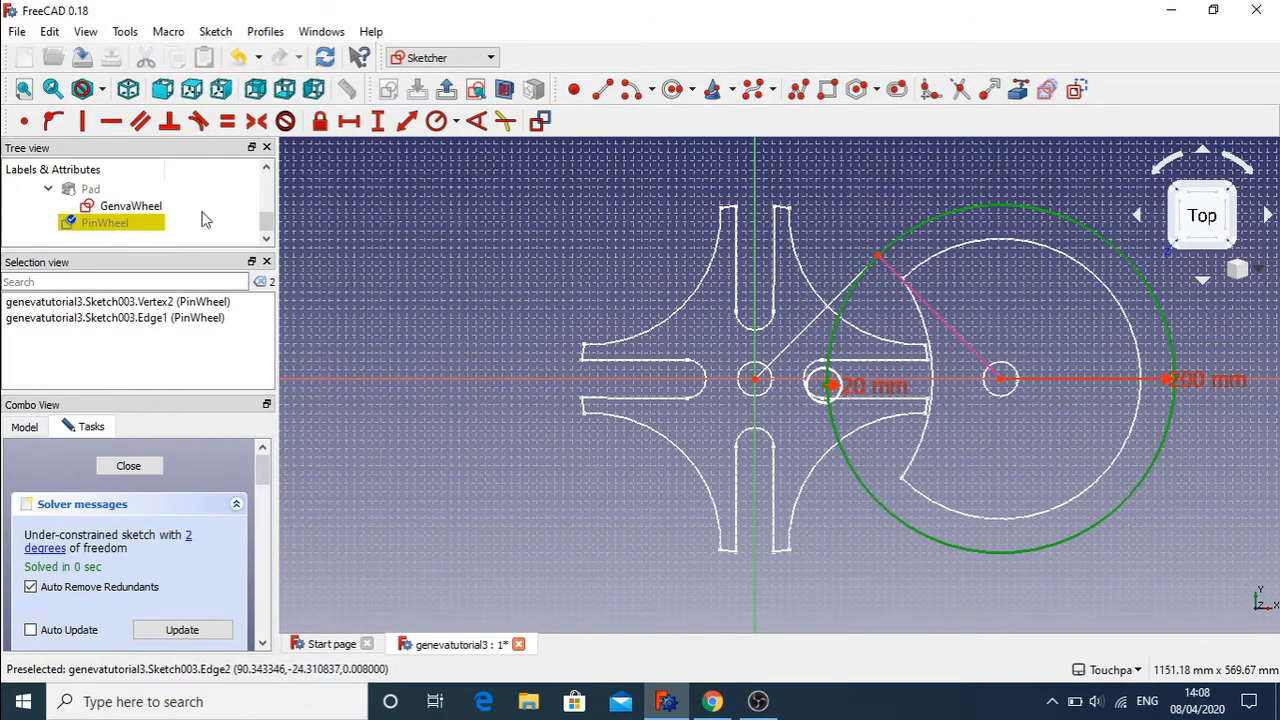
{"action": "left_click", "coordinate": [54, 120]}
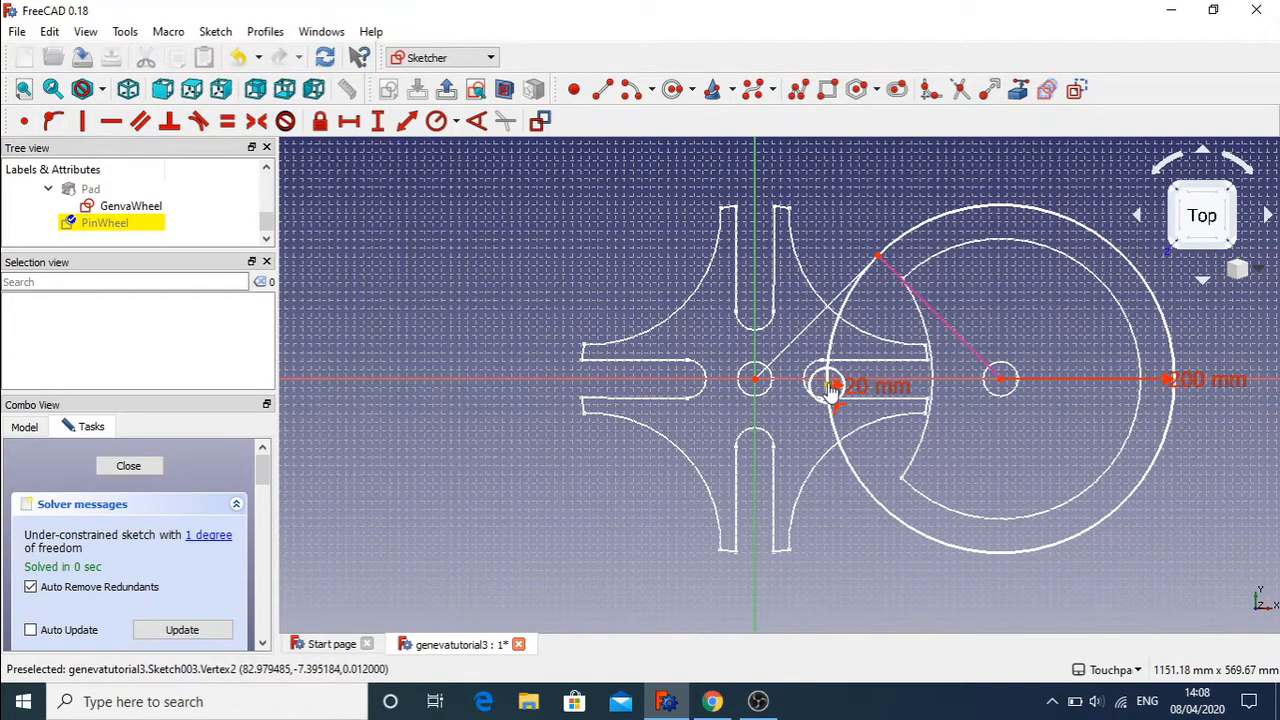
{"action": "mouse_move", "coordinate": [828, 390]}
{"action": "left_mouse_down"}
{"action": "mouse_move", "coordinate": [884, 460]}
{"action": "mouse_move", "coordinate": [866, 268]}
{"action": "mouse_move", "coordinate": [880, 240]}
{"action": "mouse_move", "coordinate": [843, 425]}
{"action": "mouse_move", "coordinate": [958, 495]}
{"action": "mouse_move", "coordinate": [856, 440]}
{"action": "mouse_move", "coordinate": [884, 250]}
{"action": "mouse_move", "coordinate": [866, 268]}
{"action": "mouse_move", "coordinate": [897, 493]}
{"action": "mouse_move", "coordinate": [855, 462]}
{"action": "mouse_move", "coordinate": [864, 275]}
{"action": "mouse_move", "coordinate": [838, 338]}
{"action": "mouse_move", "coordinate": [851, 470]}
{"action": "mouse_move", "coordinate": [817, 387]}
{"action": "left_mouse_up"}
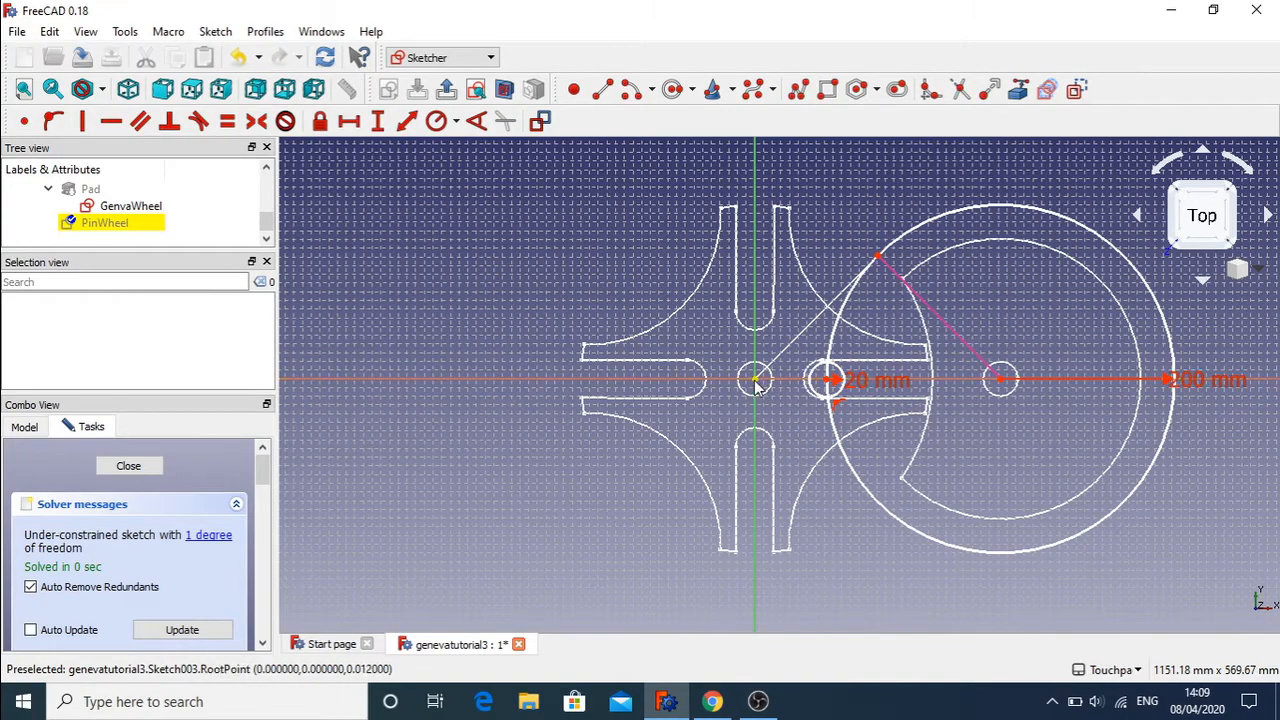
- Draw a roughly horizontal construction line about 72 mm long from just below the Geneva wheel's centre to the pin circle
{"action": "left_click", "coordinate": [828, 384]}
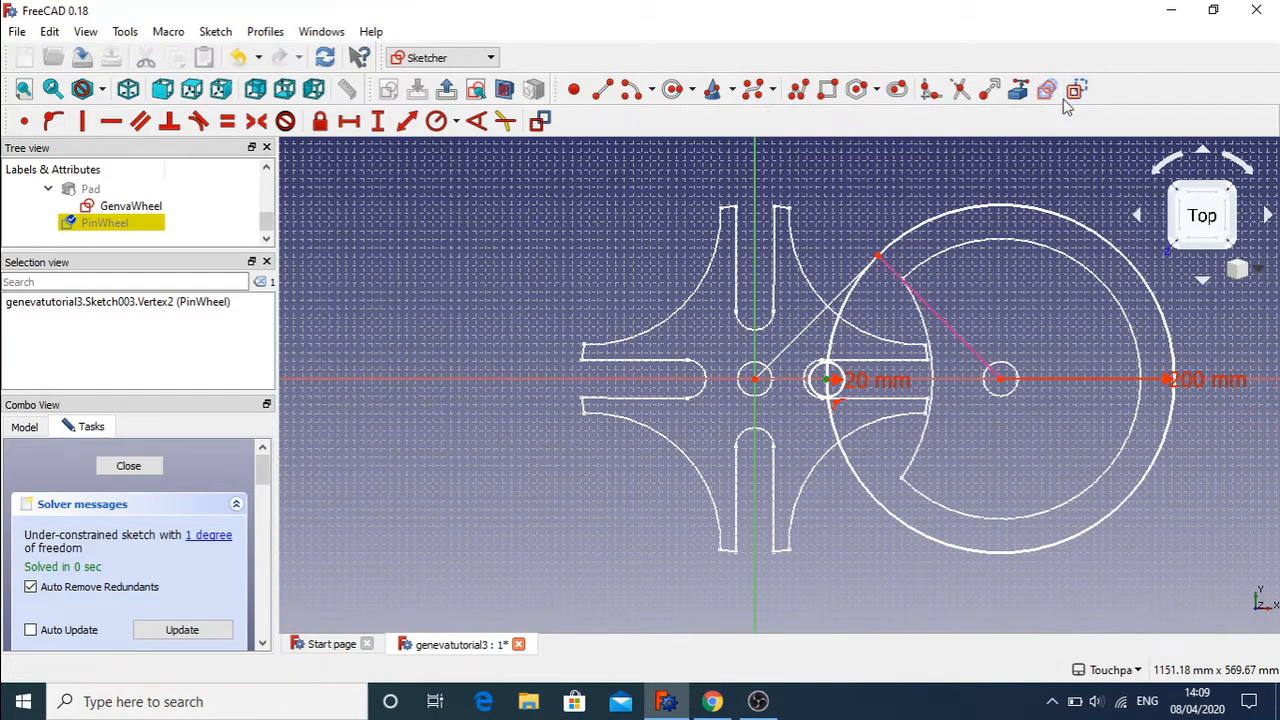
{"action": "left_click", "coordinate": [1074, 91]}
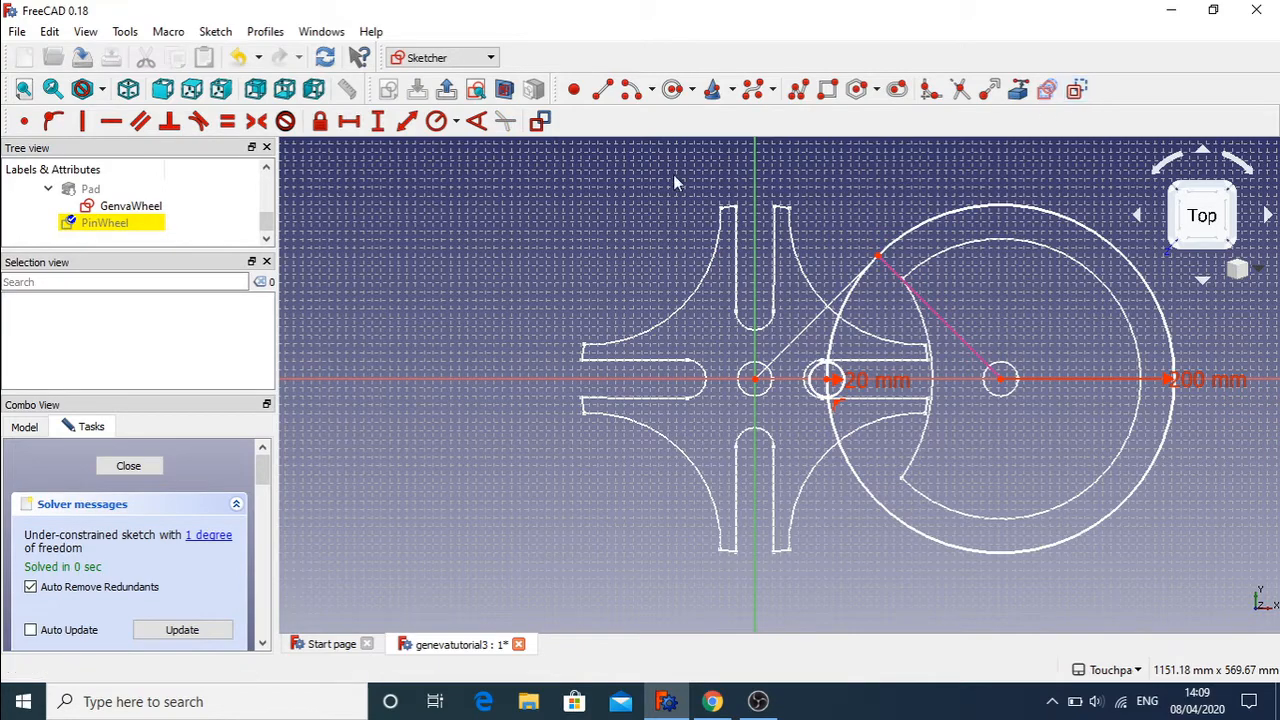
{"action": "left_click", "coordinate": [1074, 91]}
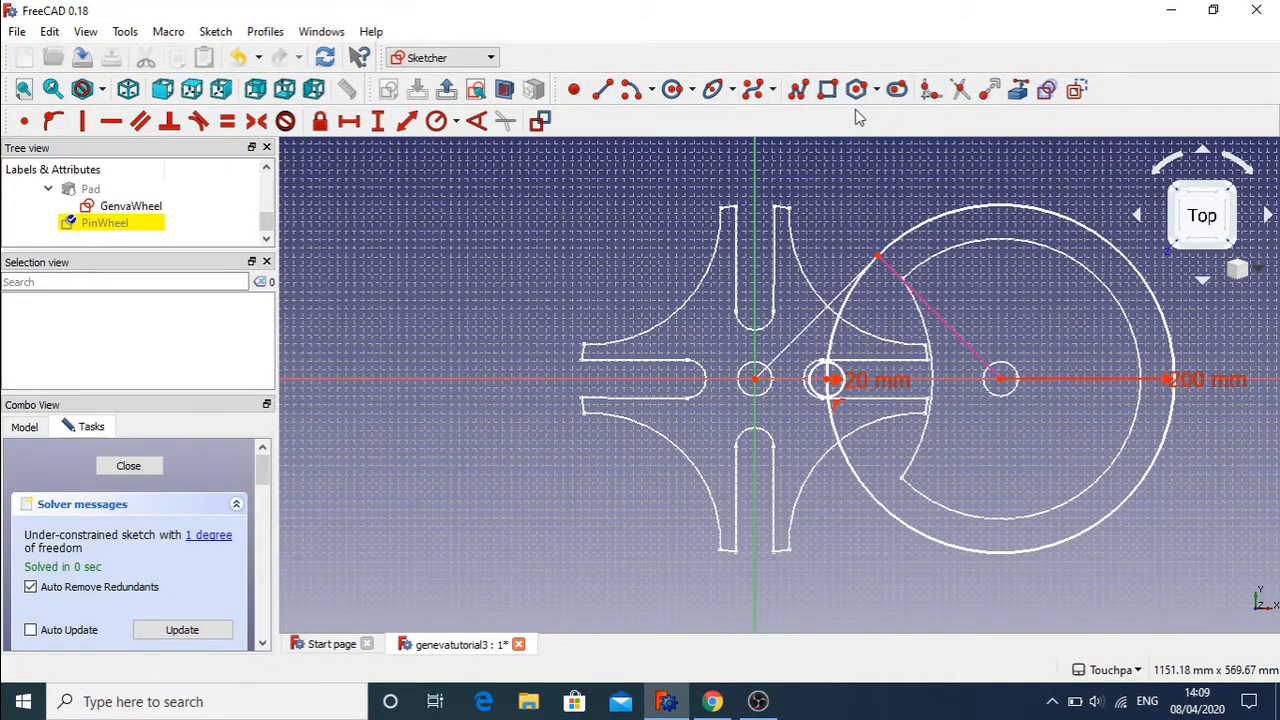
{"action": "left_click", "coordinate": [604, 90]}
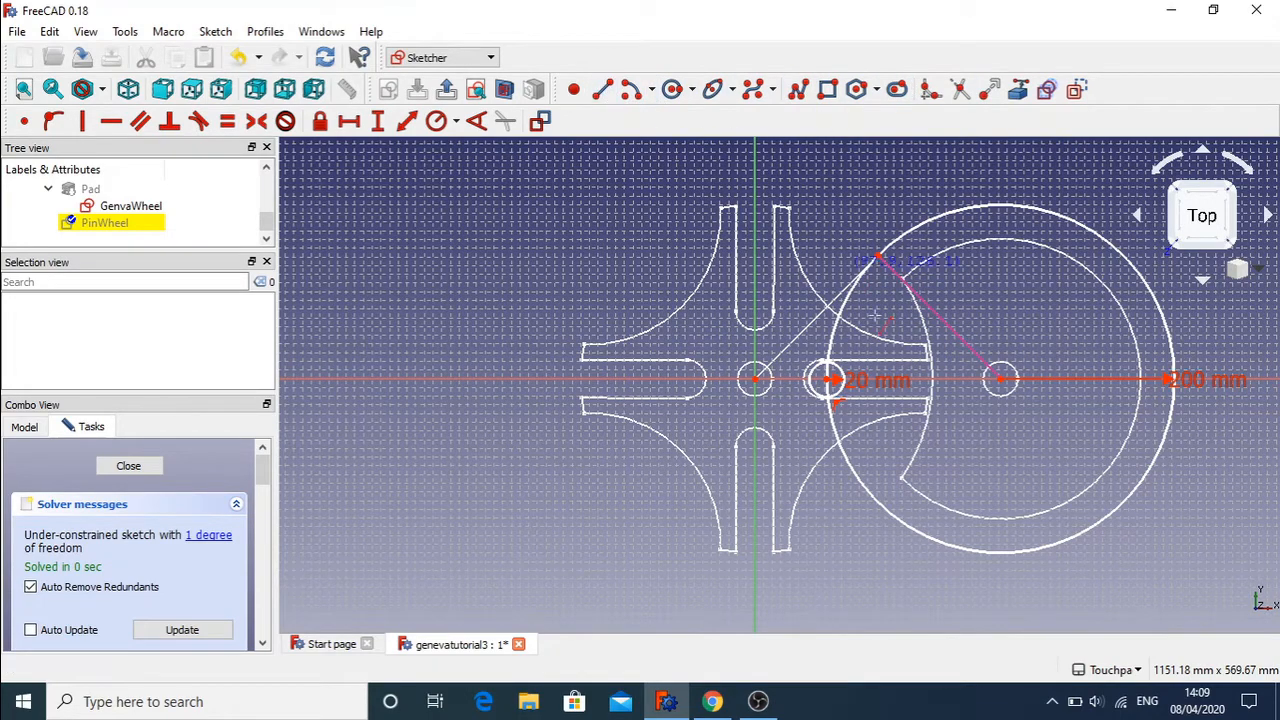
{"action": "left_click", "coordinate": [755, 400]}
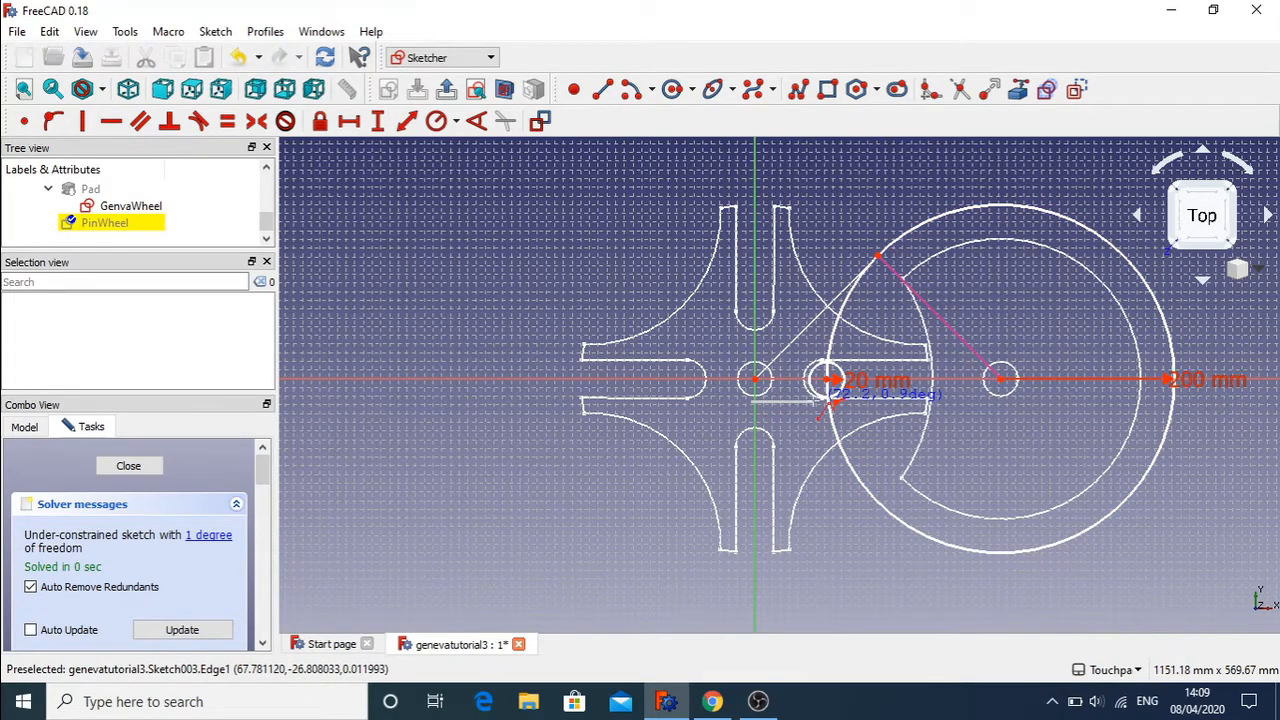
{"action": "left_click", "coordinate": [812, 400]}
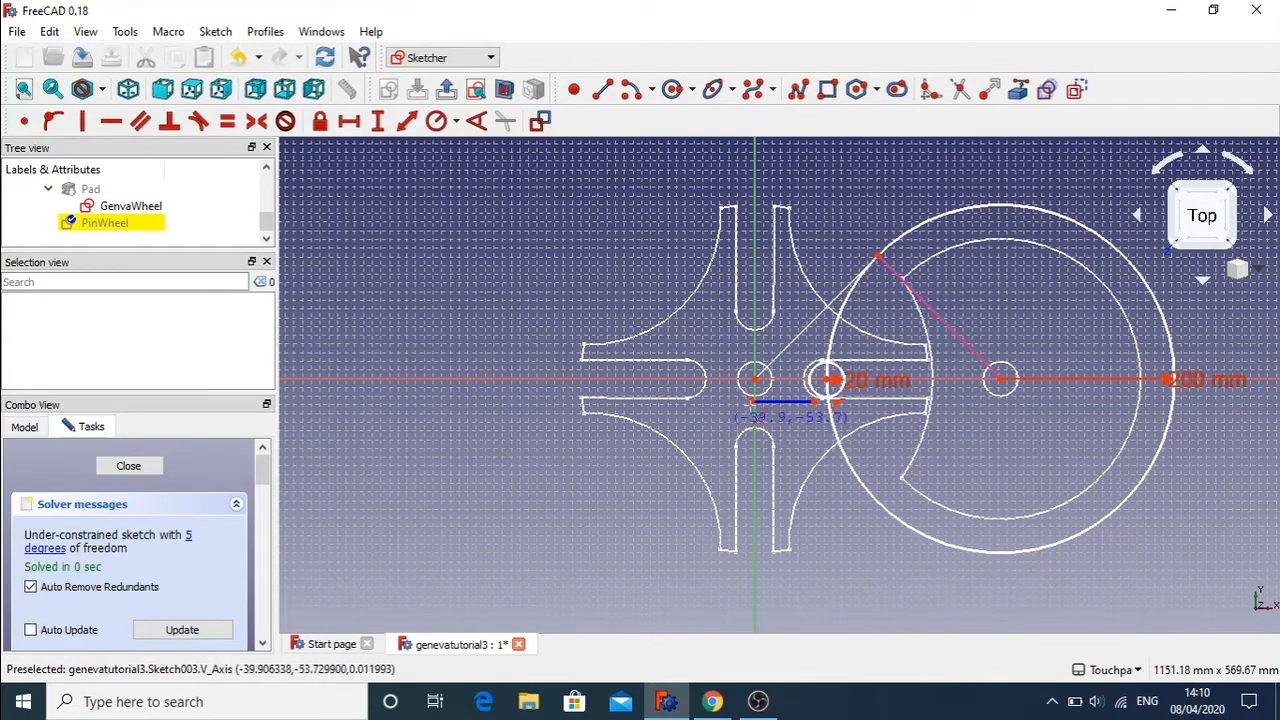
- Make the construction line's ends coincident with the sketch origin and the drive pin circle's centre
{"action": "key", "text": "Escape"}
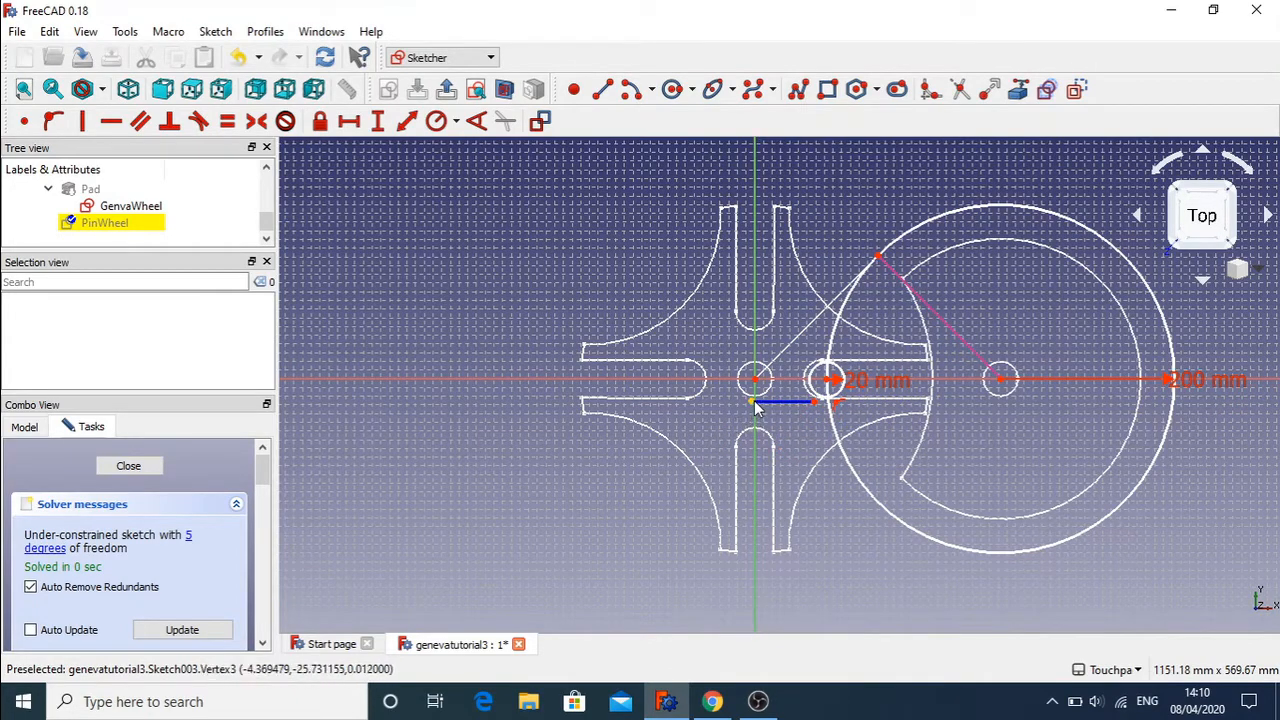
{"action": "left_click", "coordinate": [753, 402]}
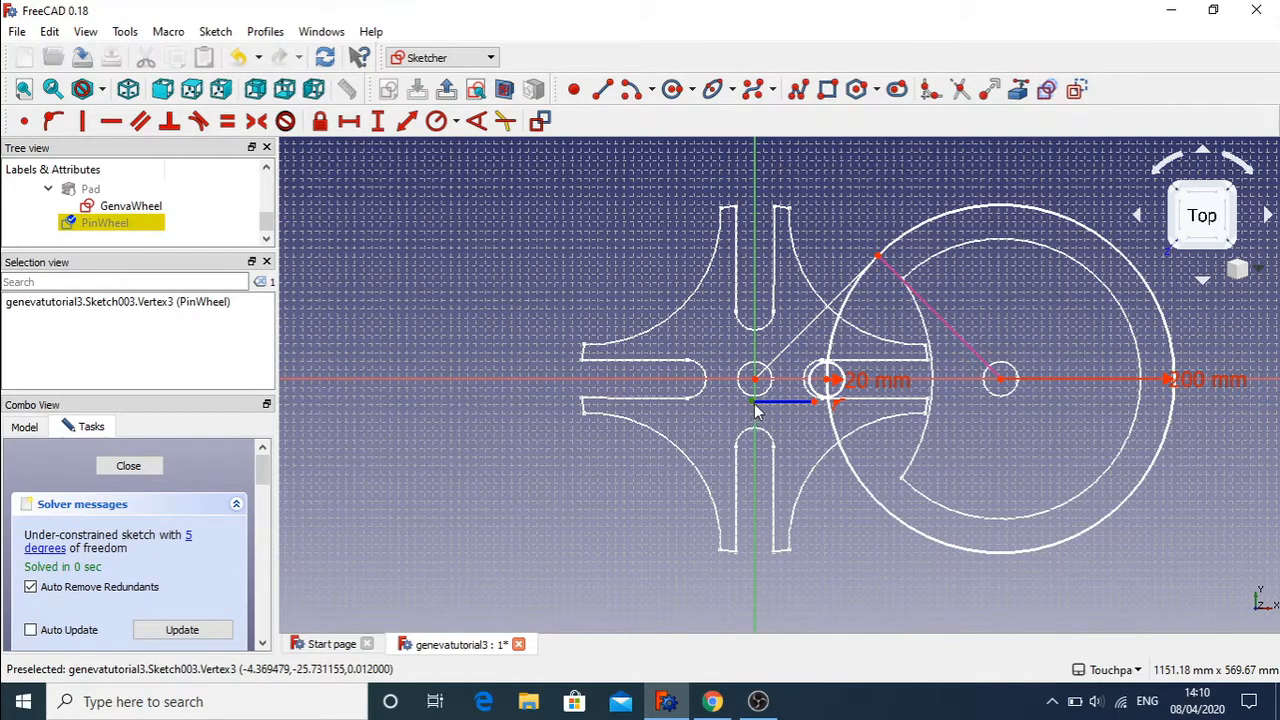
{"action": "left_click_drag", "start_coordinate": [755, 404], "coordinate": [757, 397]}
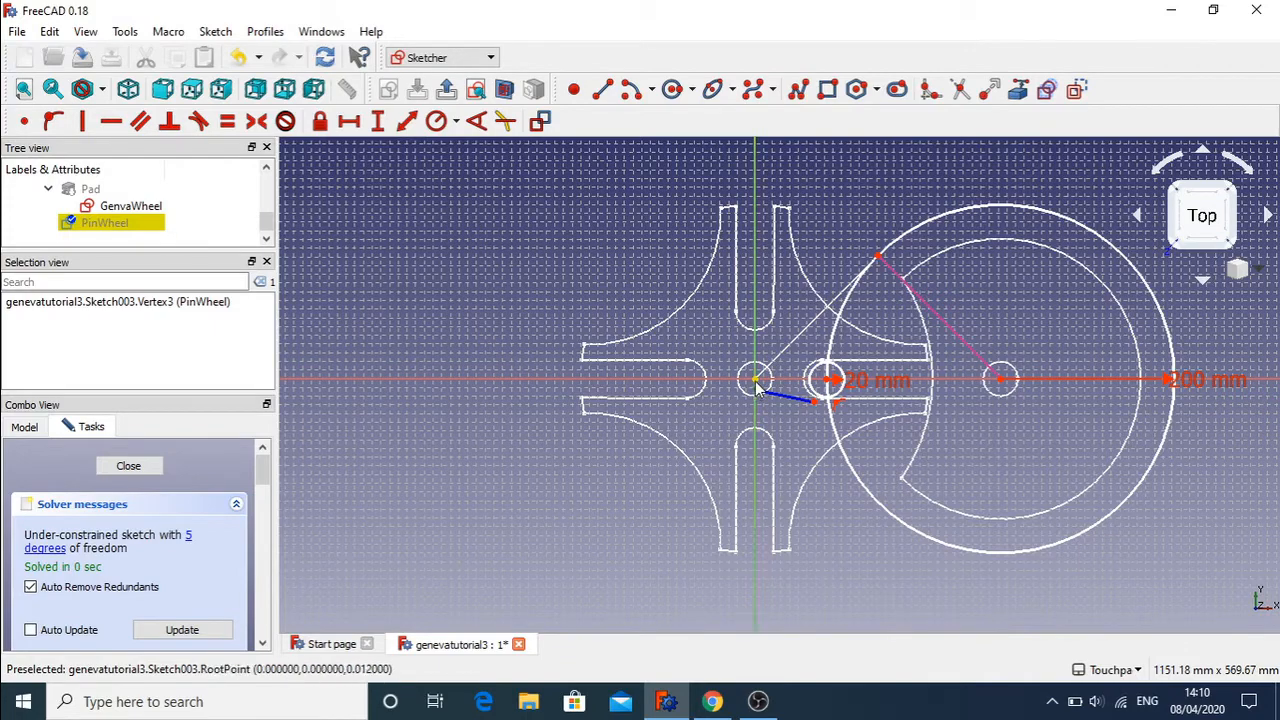
{"action": "left_click", "coordinate": [755, 380]}
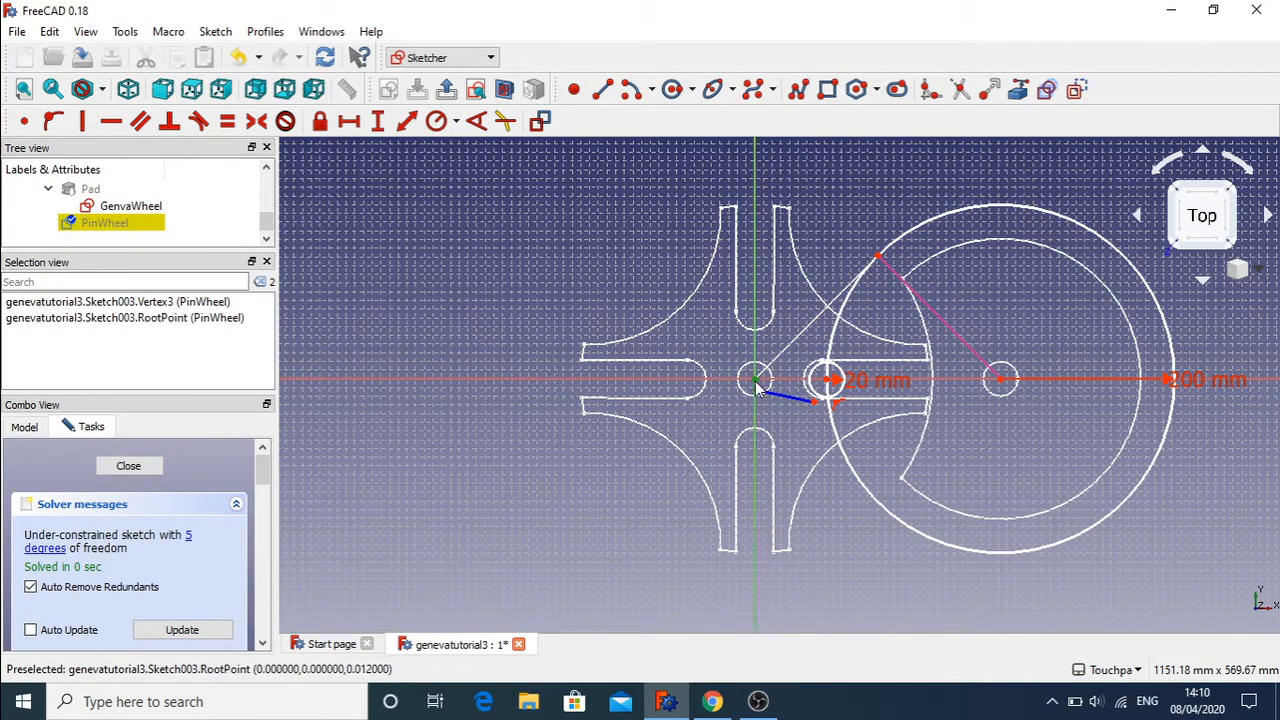
{"action": "left_click", "coordinate": [24, 121]}
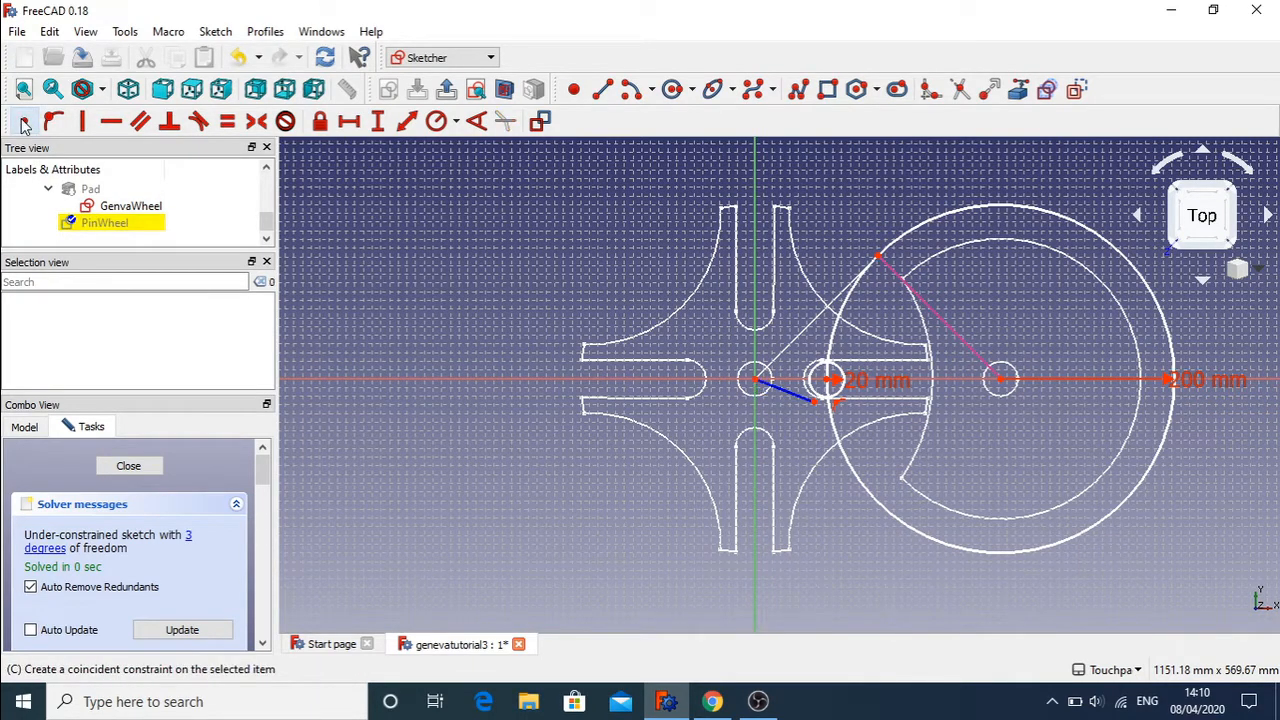
{"action": "left_click", "coordinate": [817, 394]}
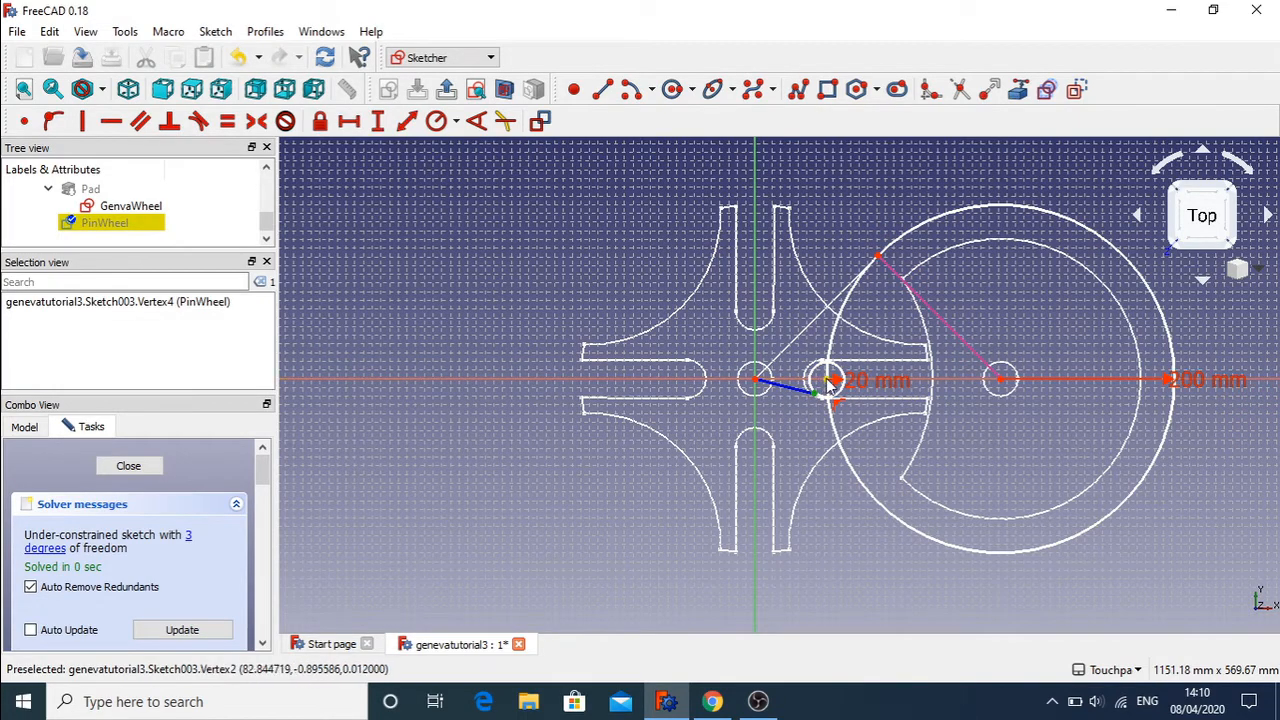
{"action": "left_click", "coordinate": [829, 384]}
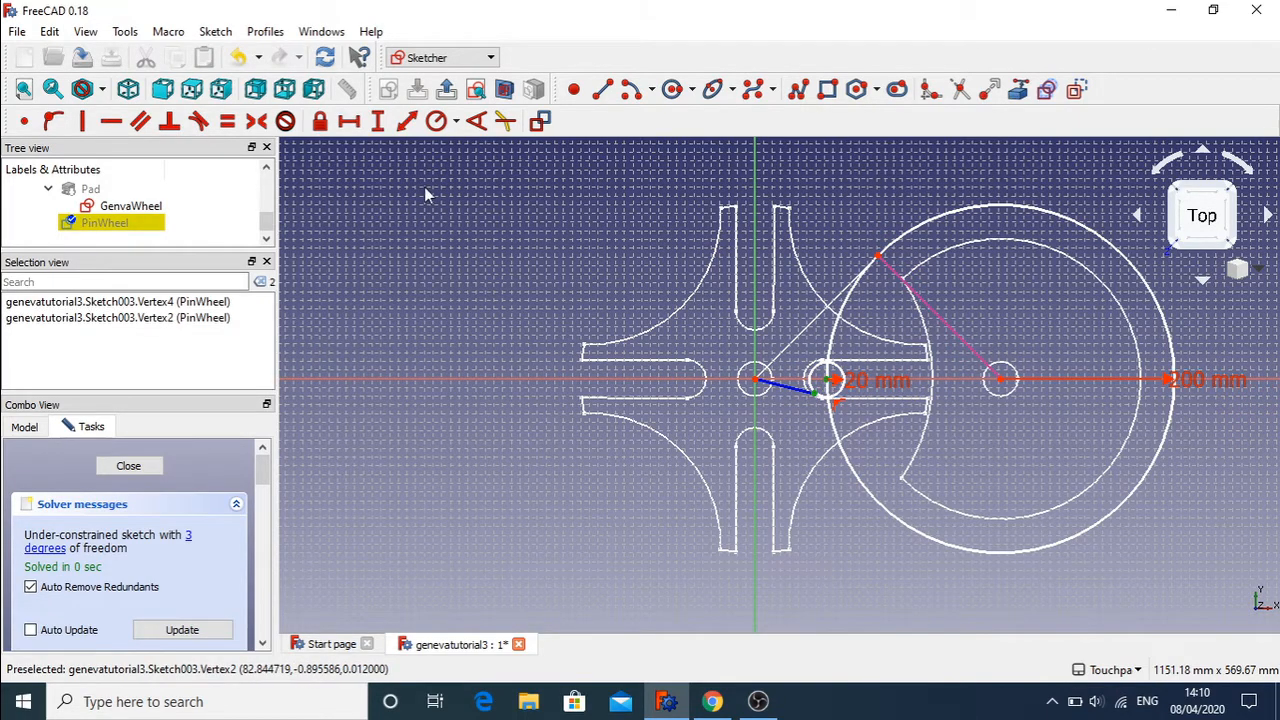
{"action": "left_click", "coordinate": [25, 121]}
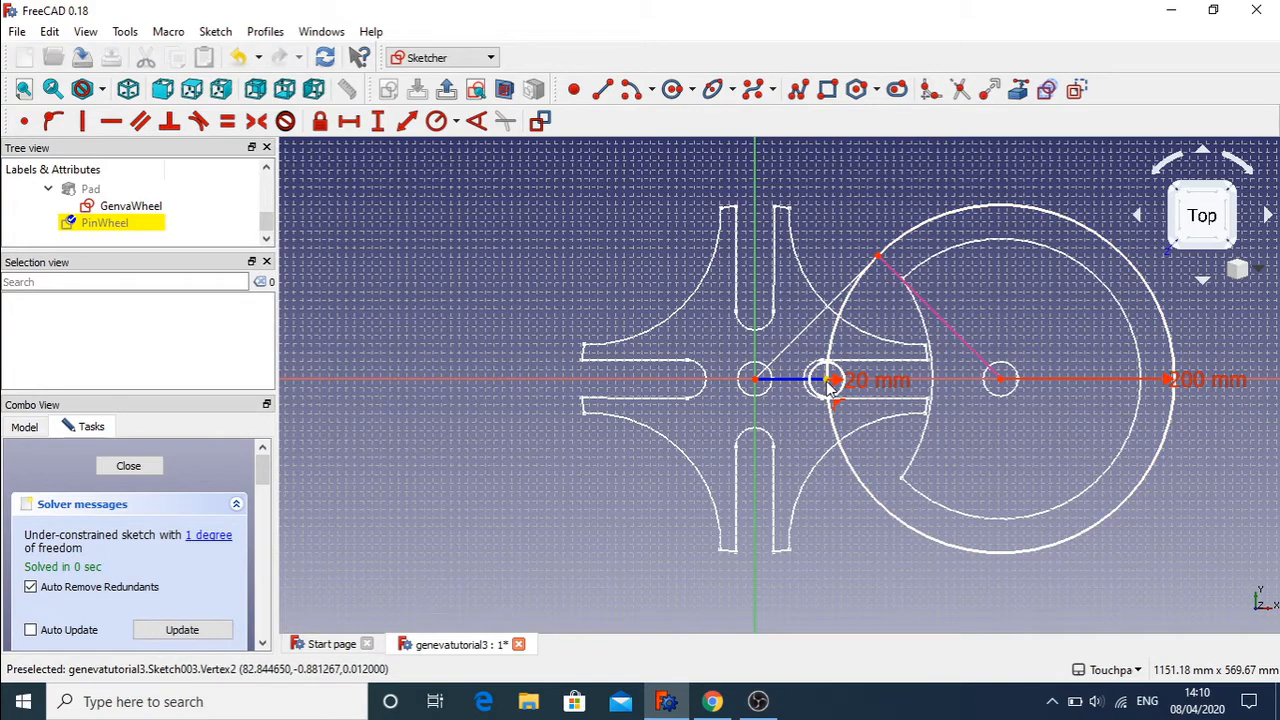
- Apply a horizontal constraint to the construction line between the origin and the pin circle's centre
{"action": "mouse_move", "coordinate": [828, 388]}
{"action": "left_mouse_down"}
{"action": "mouse_move", "coordinate": [871, 490]}
{"action": "mouse_move", "coordinate": [830, 422]}
{"action": "mouse_move", "coordinate": [845, 268]}
{"action": "mouse_move", "coordinate": [835, 440]}
{"action": "mouse_move", "coordinate": [870, 495]}
{"action": "mouse_move", "coordinate": [813, 405]}
{"action": "mouse_move", "coordinate": [862, 278]}
{"action": "mouse_move", "coordinate": [898, 236]}
{"action": "mouse_move", "coordinate": [855, 455]}
{"action": "mouse_move", "coordinate": [985, 532]}
{"action": "mouse_move", "coordinate": [858, 466]}
{"action": "mouse_move", "coordinate": [868, 284]}
{"action": "mouse_move", "coordinate": [906, 238]}
{"action": "mouse_move", "coordinate": [840, 400]}
{"action": "mouse_move", "coordinate": [852, 455]}
{"action": "mouse_move", "coordinate": [843, 386]}
{"action": "mouse_move", "coordinate": [829, 382]}
{"action": "left_mouse_up"}
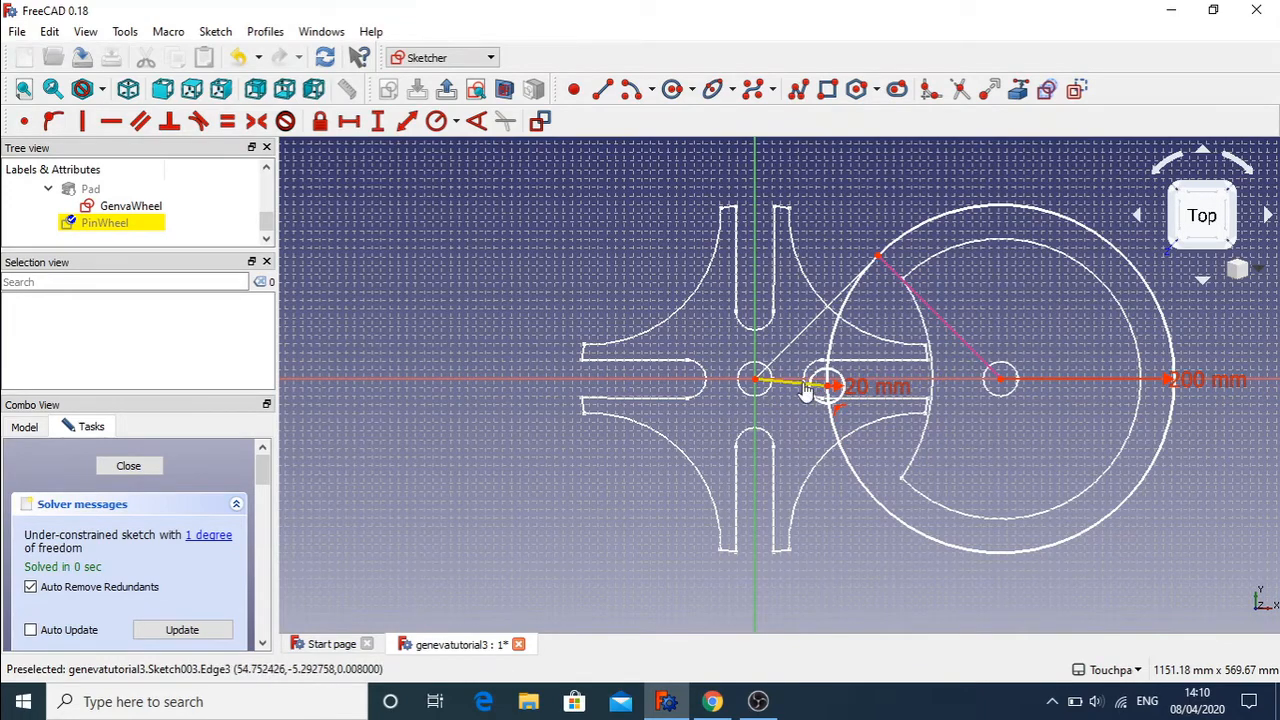
{"action": "left_click", "coordinate": [796, 384]}
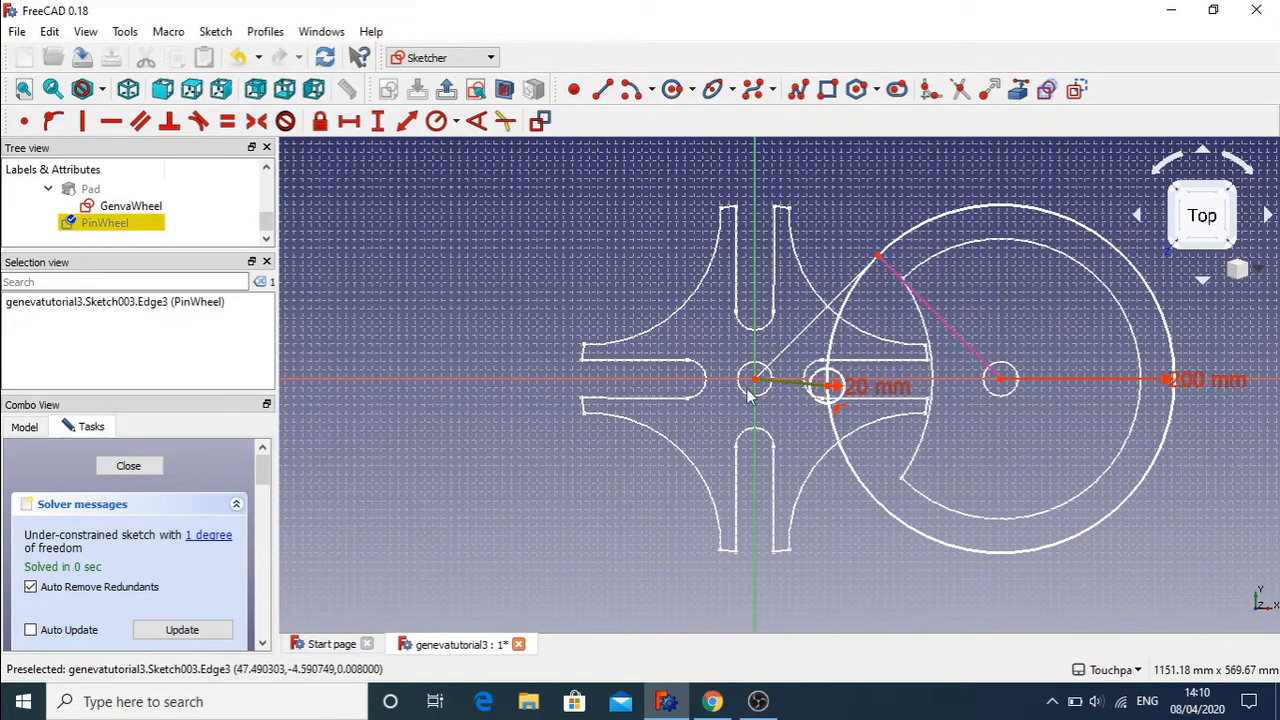
{"action": "left_click", "coordinate": [110, 121]}
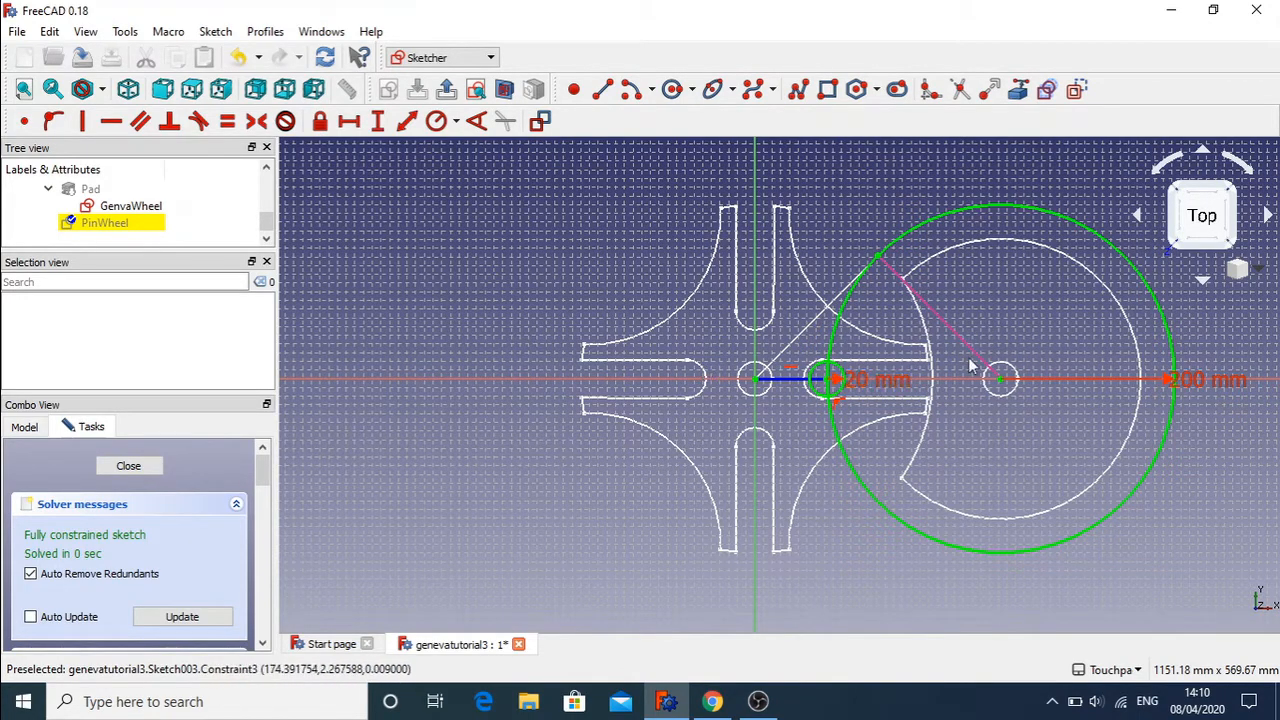
- Set the drive pin circle's radius to 18 mm
{"action": "left_click", "coordinate": [857, 386]}
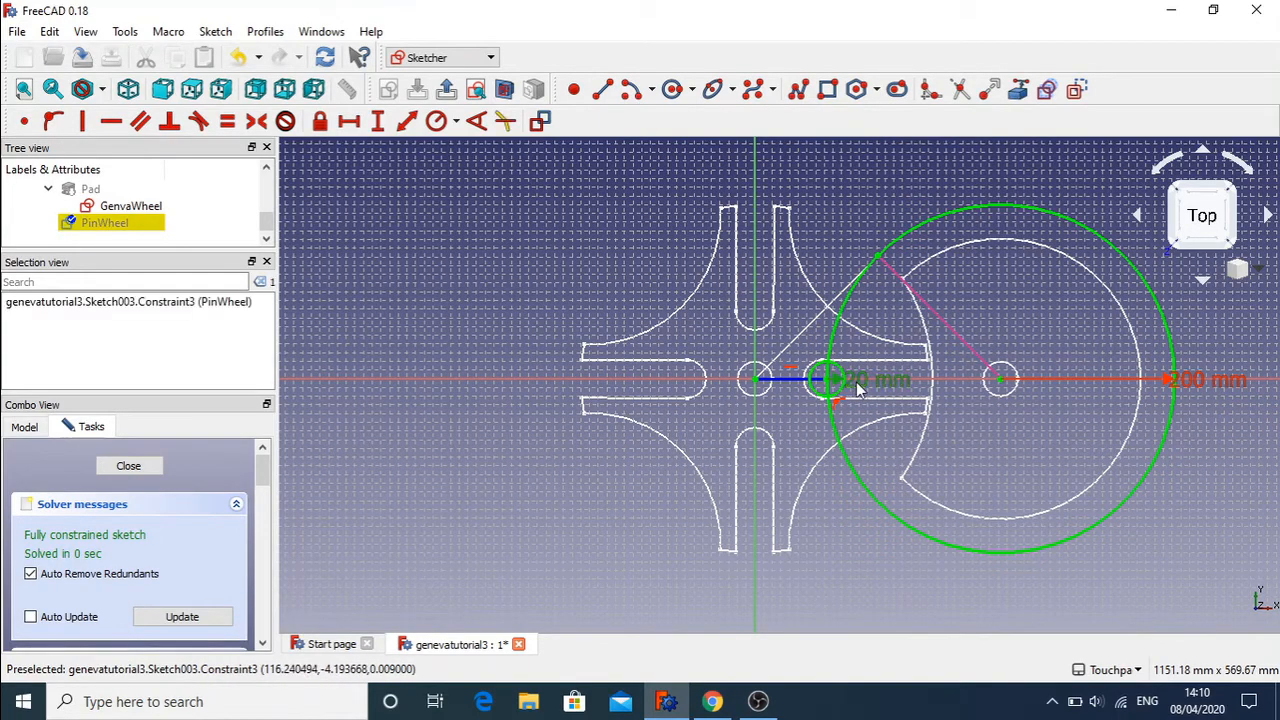
{"action": "double_click", "coordinate": [857, 386]}
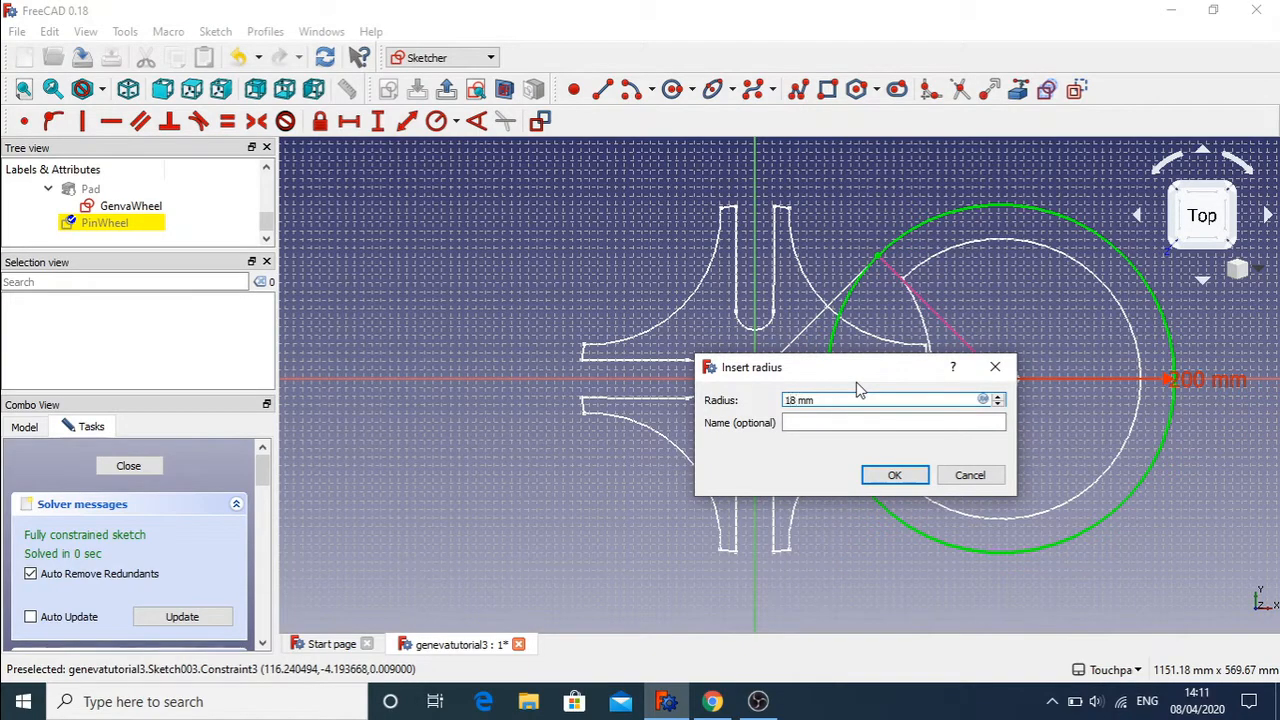
{"action": "key", "text": "Return"}
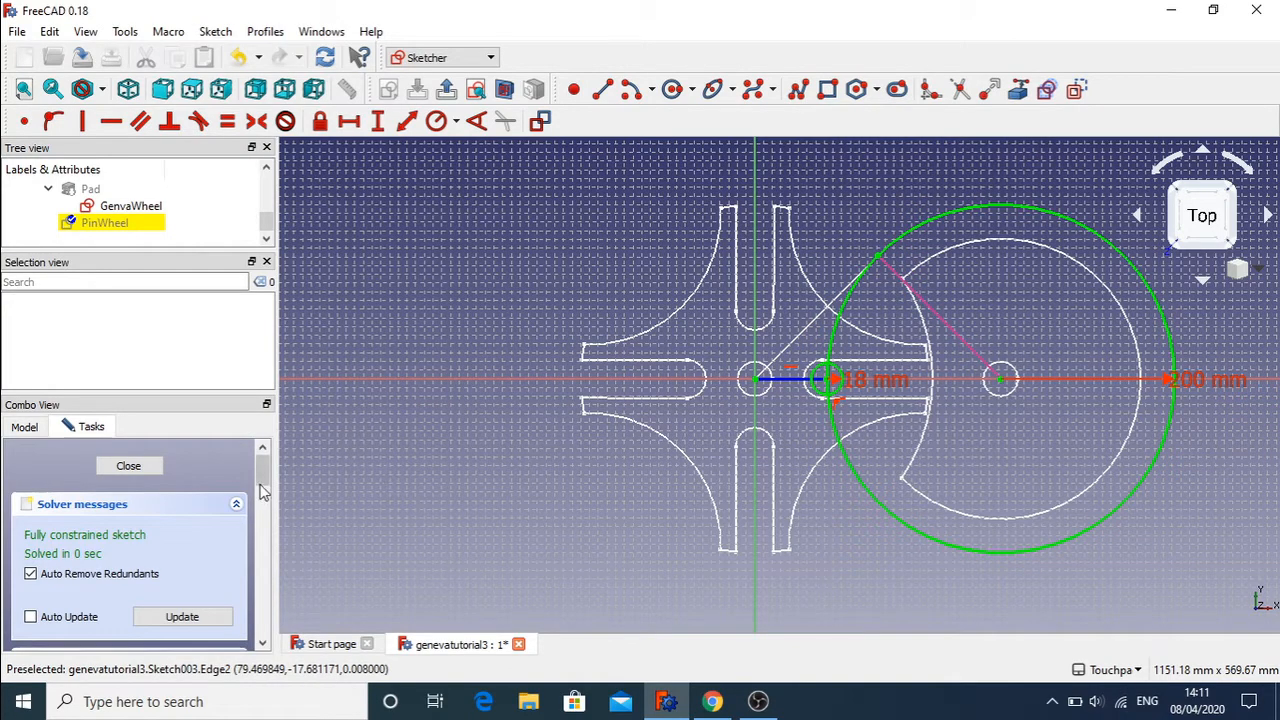
- Delete the point-on-object constraint that ties the pin circle's centre to the 200 mm circle
{"action": "left_click_drag", "start_coordinate": [265, 483], "coordinate": [265, 580]}
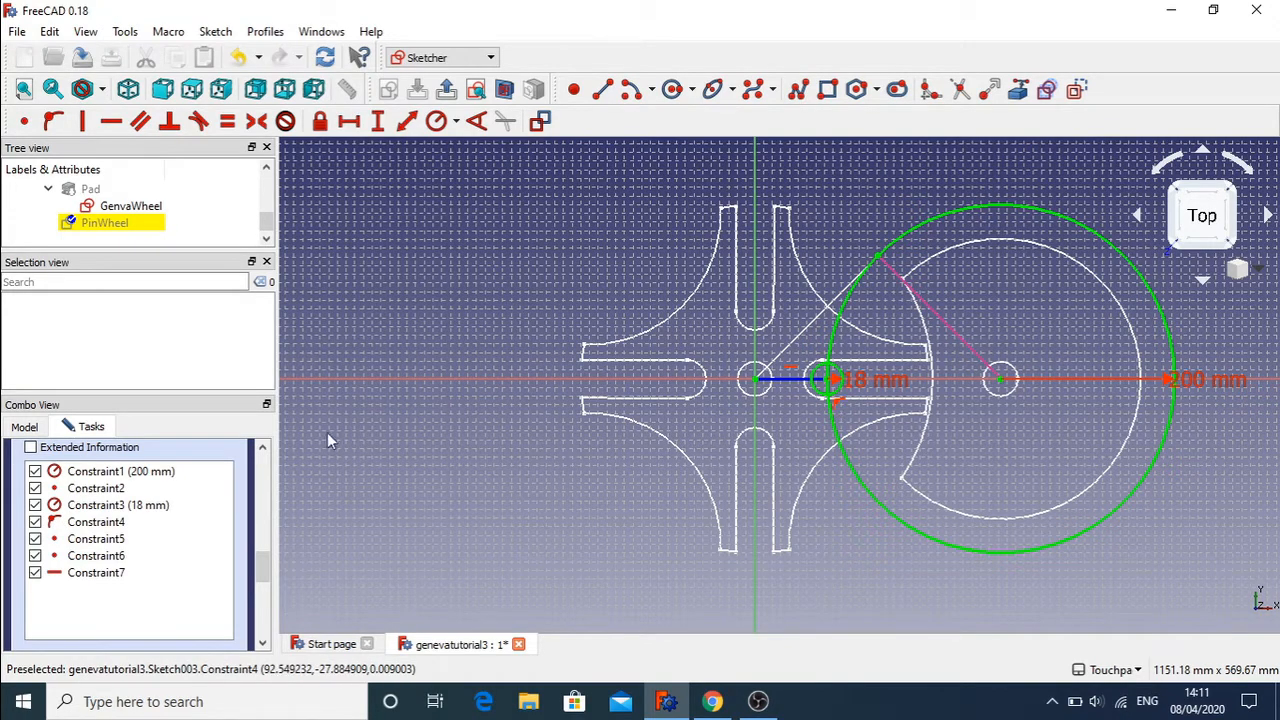
{"action": "left_click", "coordinate": [101, 526]}
{"action": "right_click", "coordinate": [102, 527]}
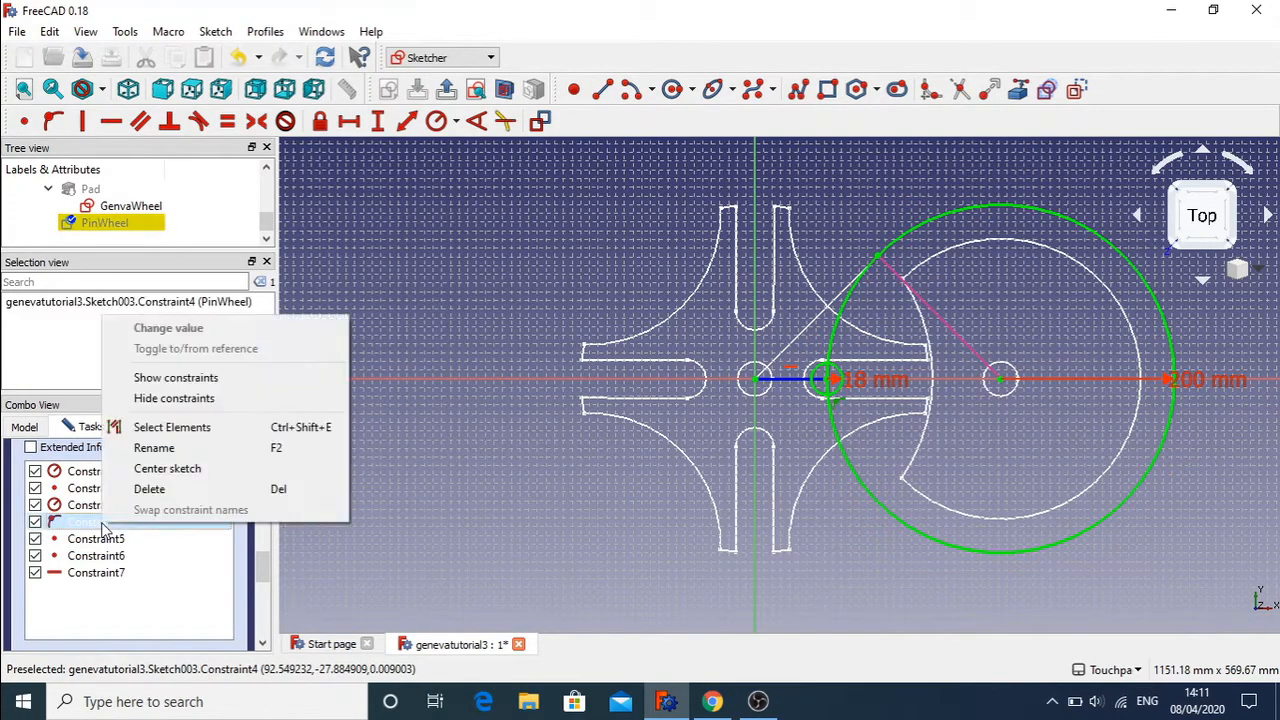
{"action": "left_click", "coordinate": [150, 489]}
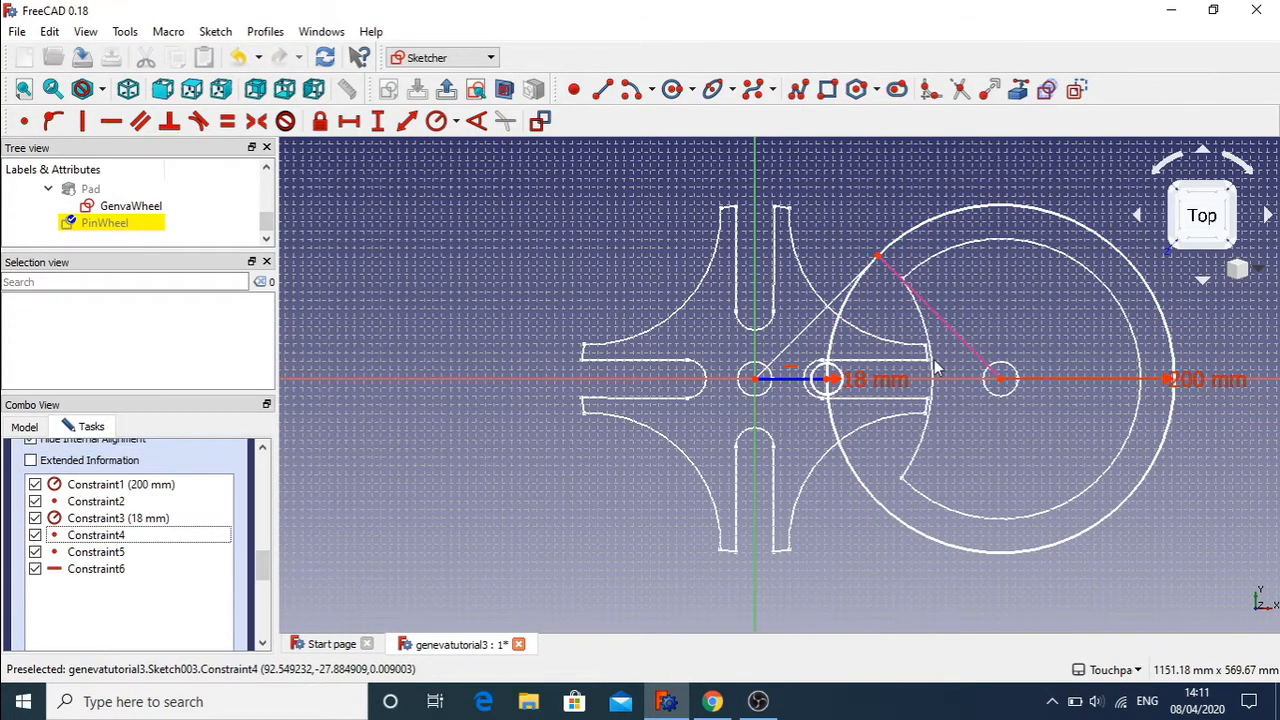
- Constrain the length of the horizontal construction line to 82.84 mm
{"action": "mouse_move", "coordinate": [830, 385]}
{"action": "left_mouse_down"}
{"action": "mouse_move", "coordinate": [912, 400]}
{"action": "mouse_move", "coordinate": [822, 395]}
{"action": "left_mouse_up"}
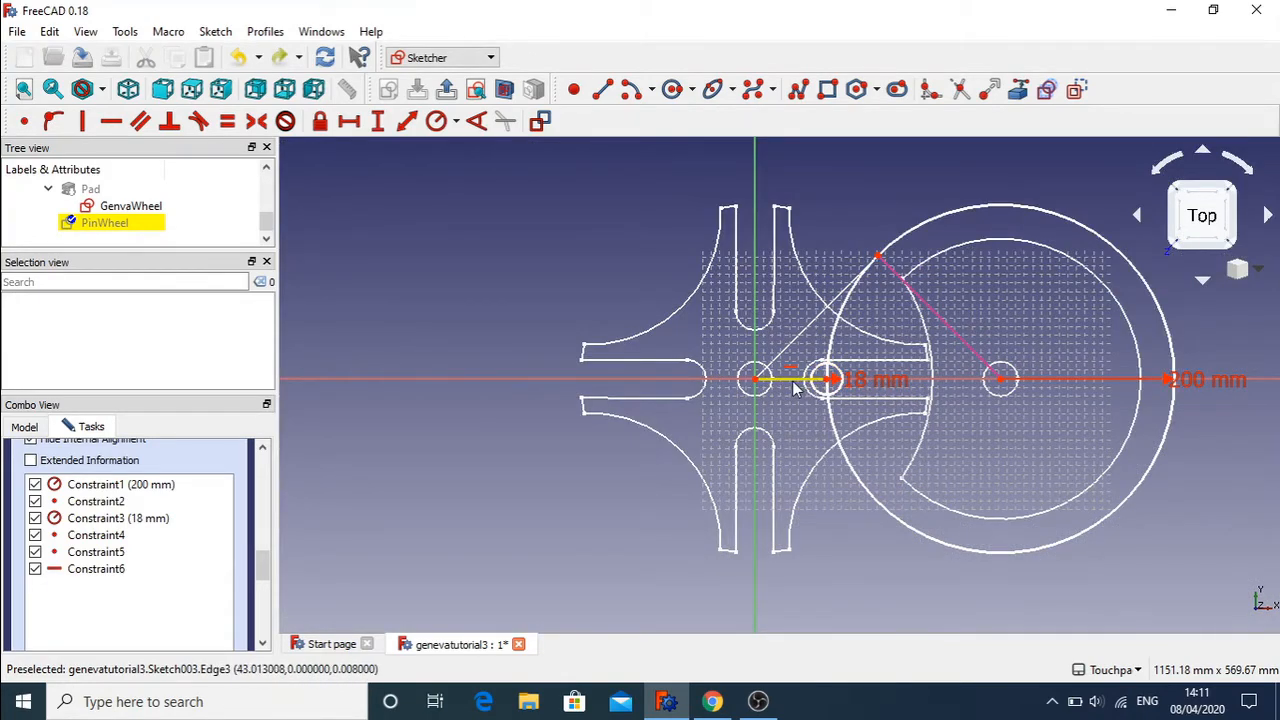
{"action": "left_click", "coordinate": [793, 388]}
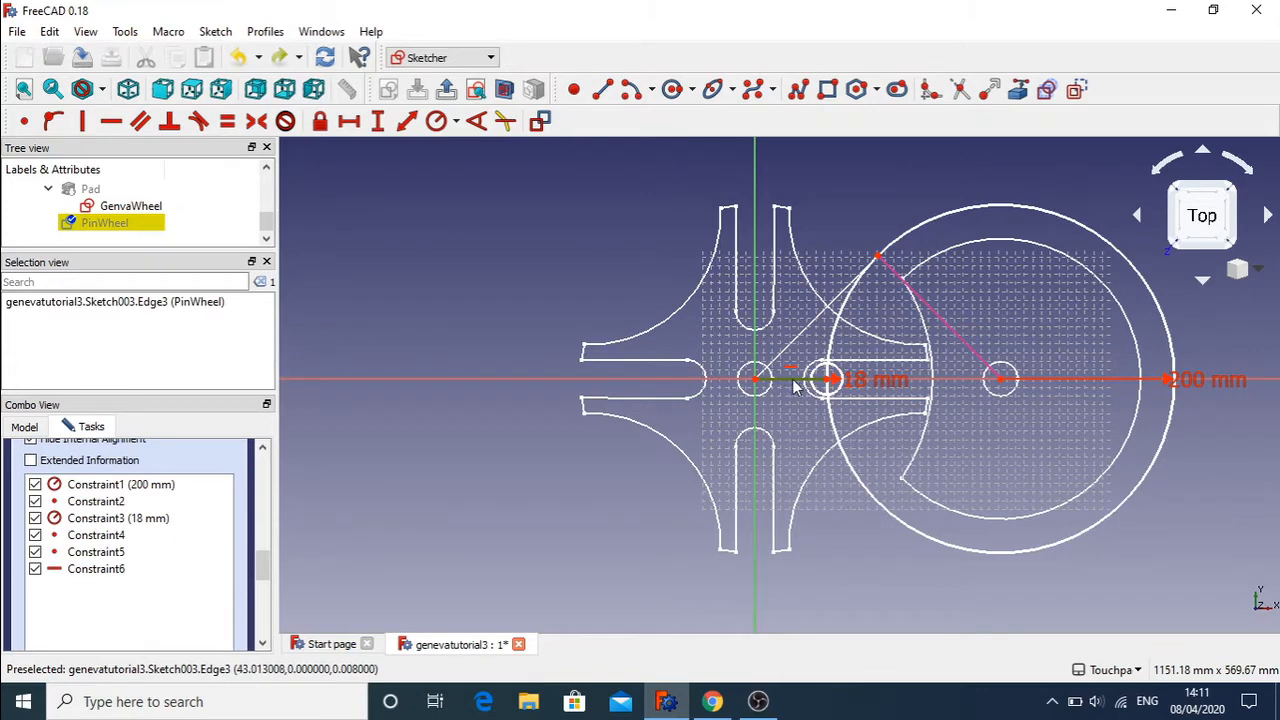
{"action": "left_click", "coordinate": [405, 123]}
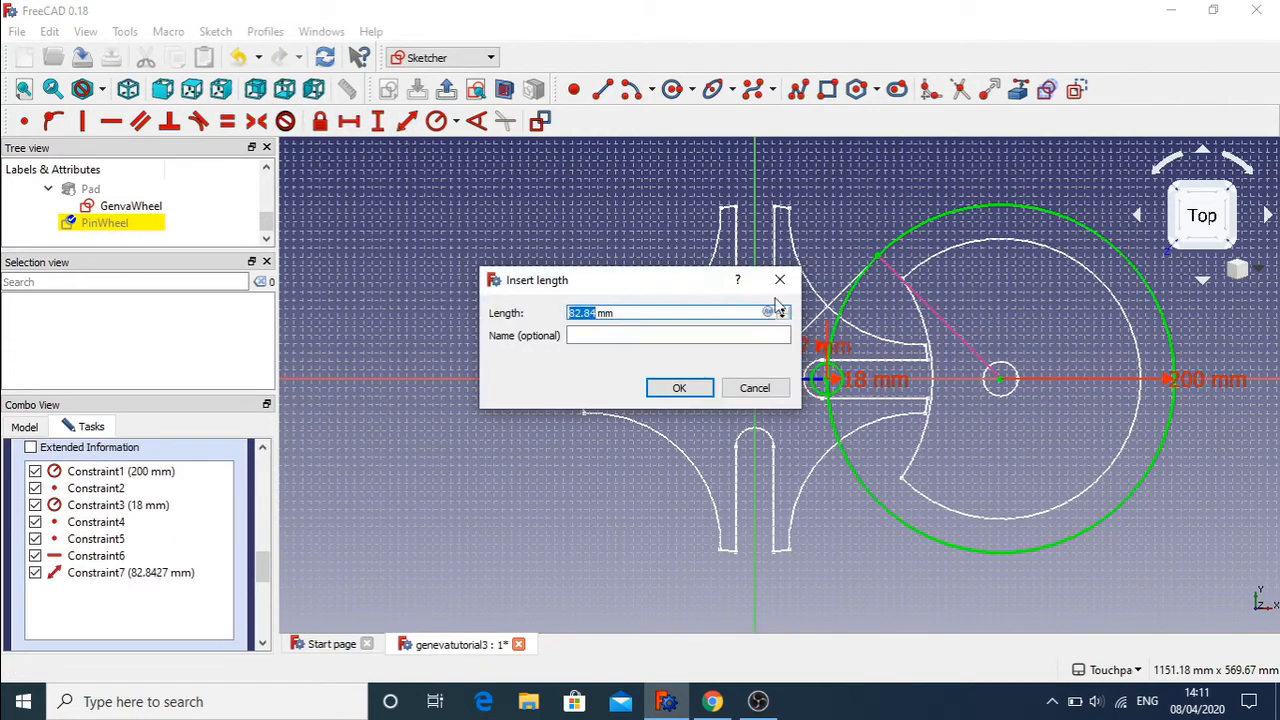
{"action": "left_click", "coordinate": [677, 387]}
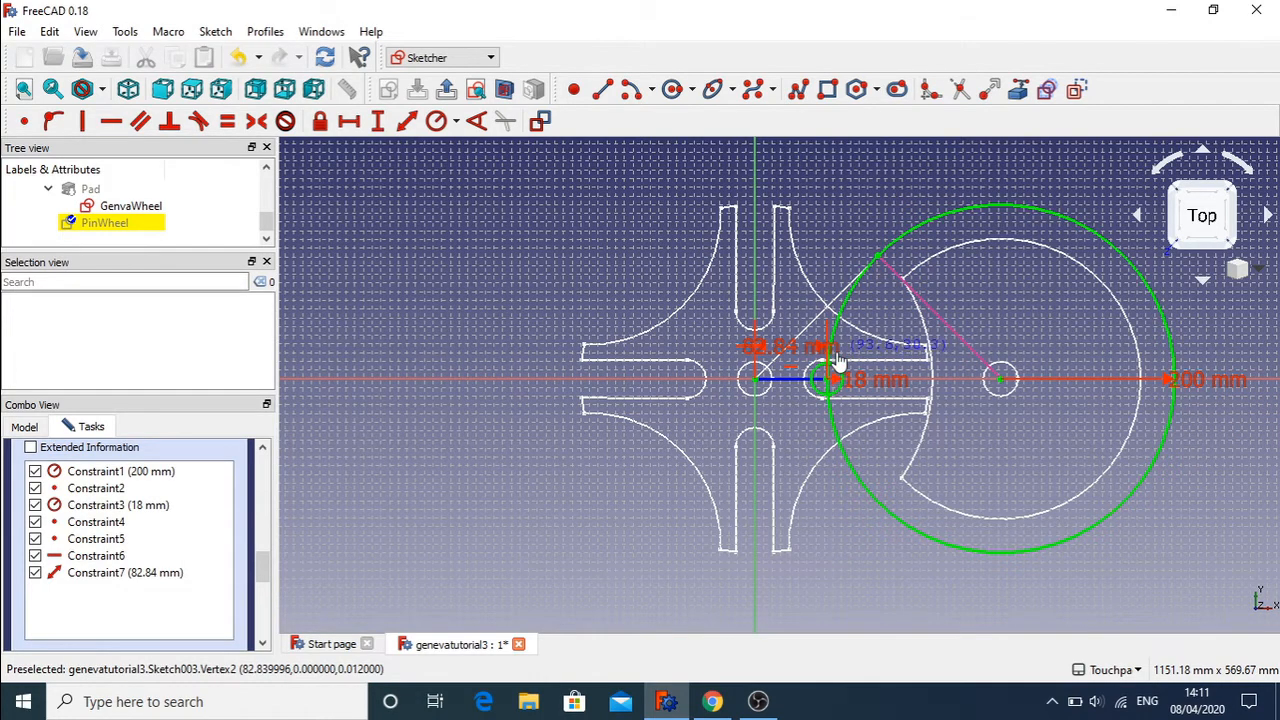
- Check Step 11 of the Chrome tutorial on the pin wheel platform, return to FreeCAD and cancel editing the large circle's radius
{"action": "left_click", "coordinate": [837, 444]}
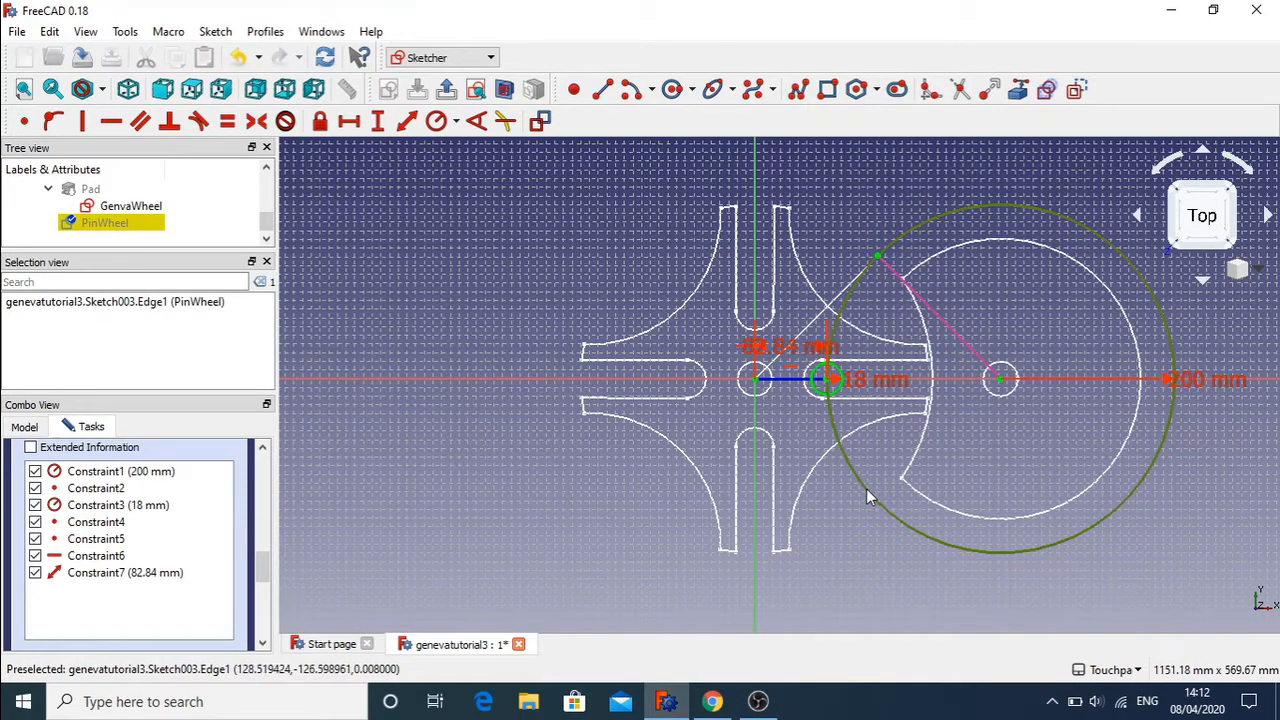
{"action": "double_click", "coordinate": [1192, 382]}
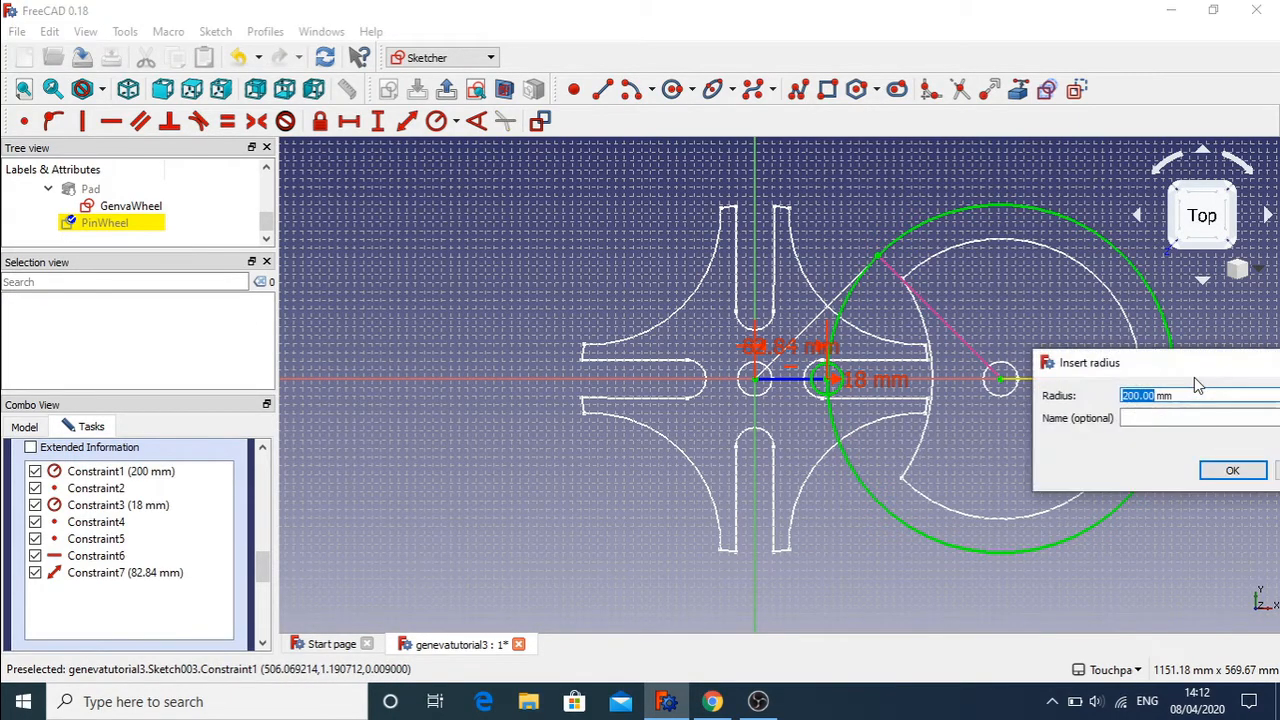
{"action": "left_click", "coordinate": [725, 703]}
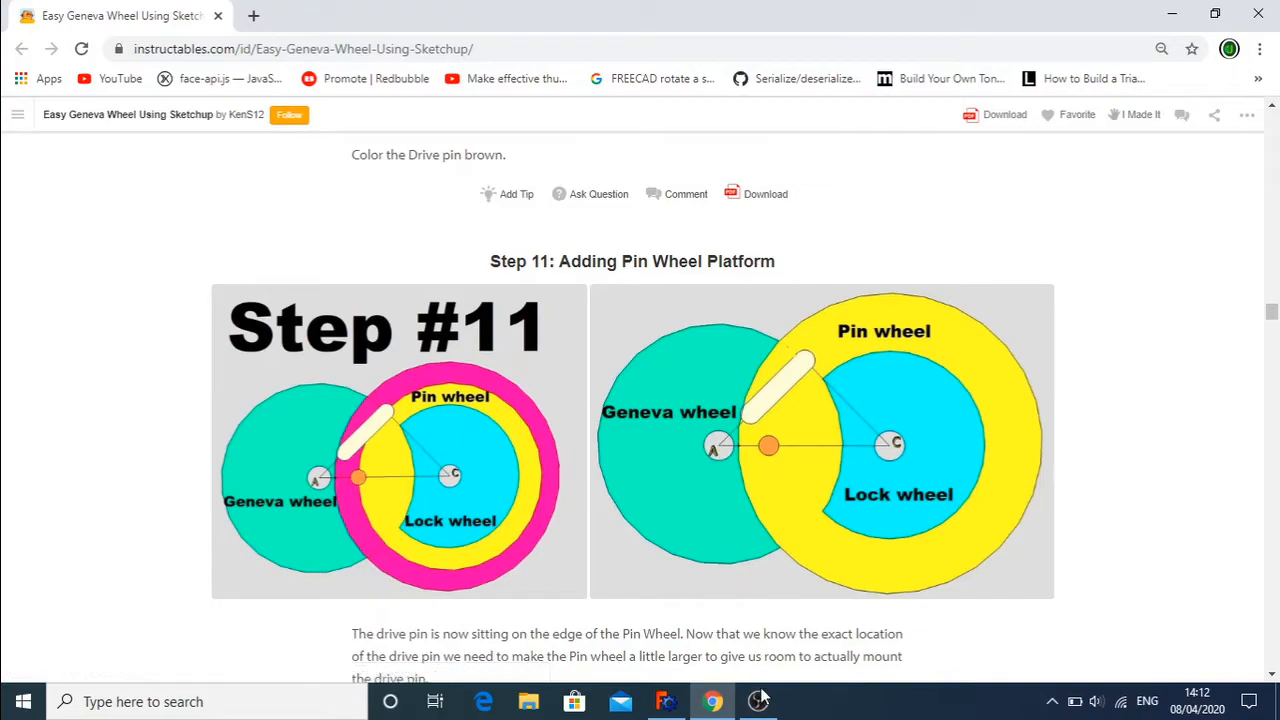
{"action": "left_click", "coordinate": [728, 565]}
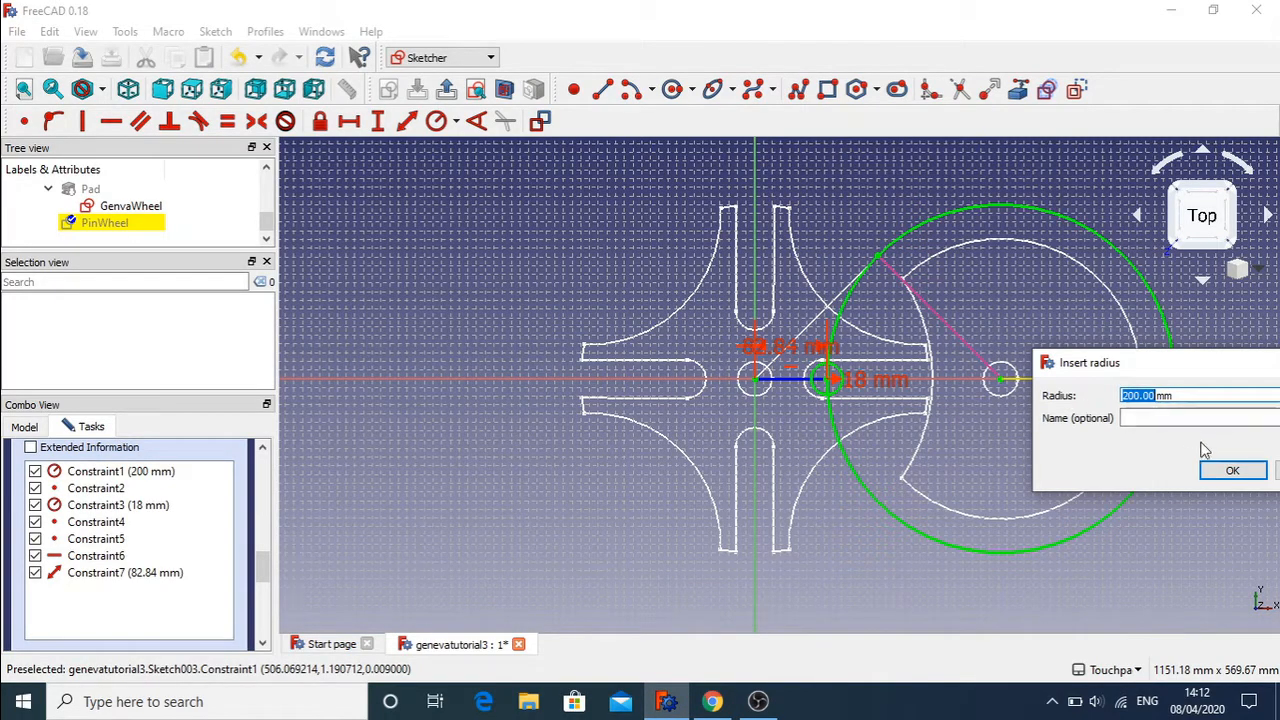
{"action": "left_click_drag", "start_coordinate": [1092, 352], "coordinate": [906, 420]}
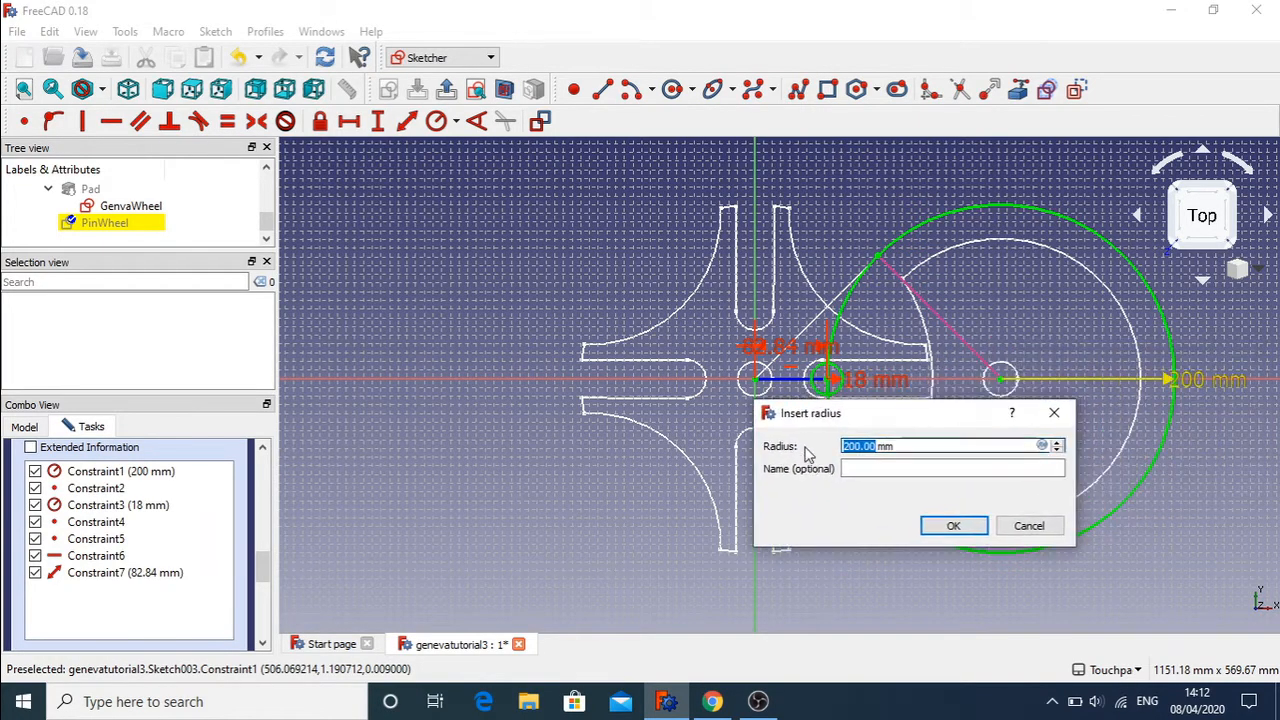
{"action": "left_click", "coordinate": [1049, 528]}
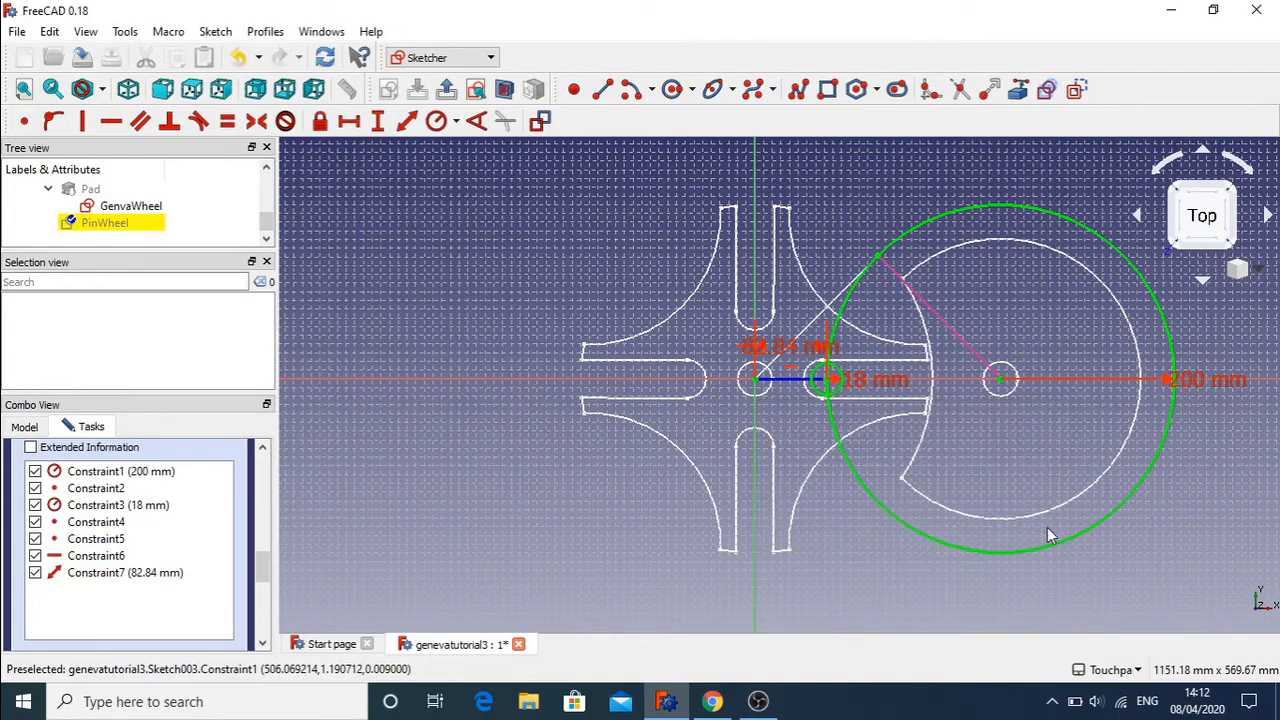
- Delete the large circle's 200 mm radius constraint and enlarge the circle beyond the drive pin to a radius of about 244 mm
{"action": "left_click", "coordinate": [1195, 383]}
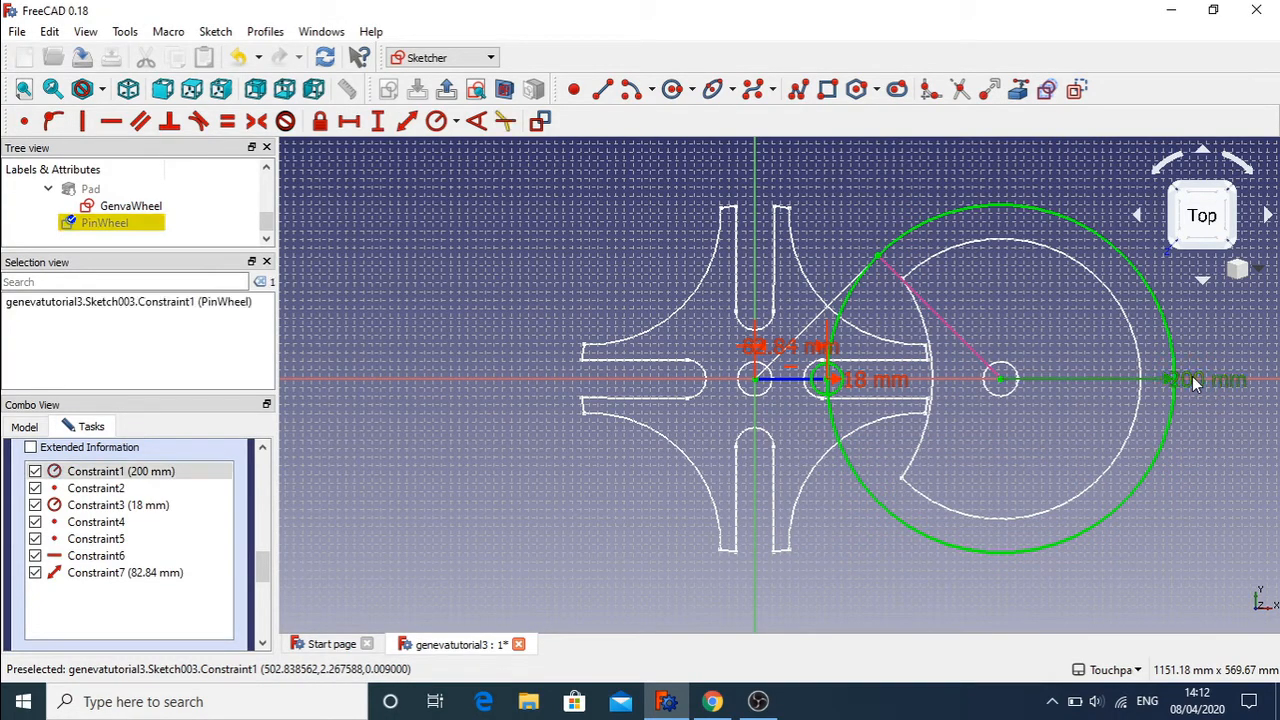
{"action": "key", "text": "Delete"}
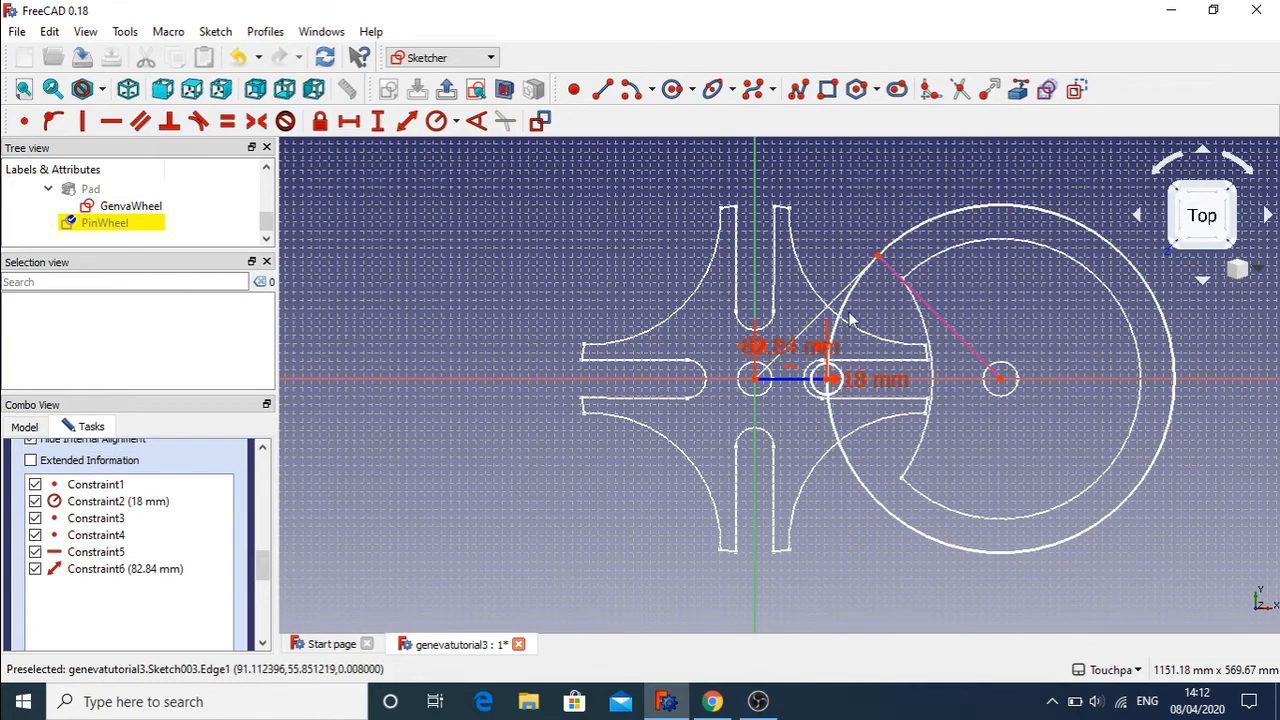
{"action": "left_click_drag", "start_coordinate": [845, 320], "coordinate": [808, 303]}
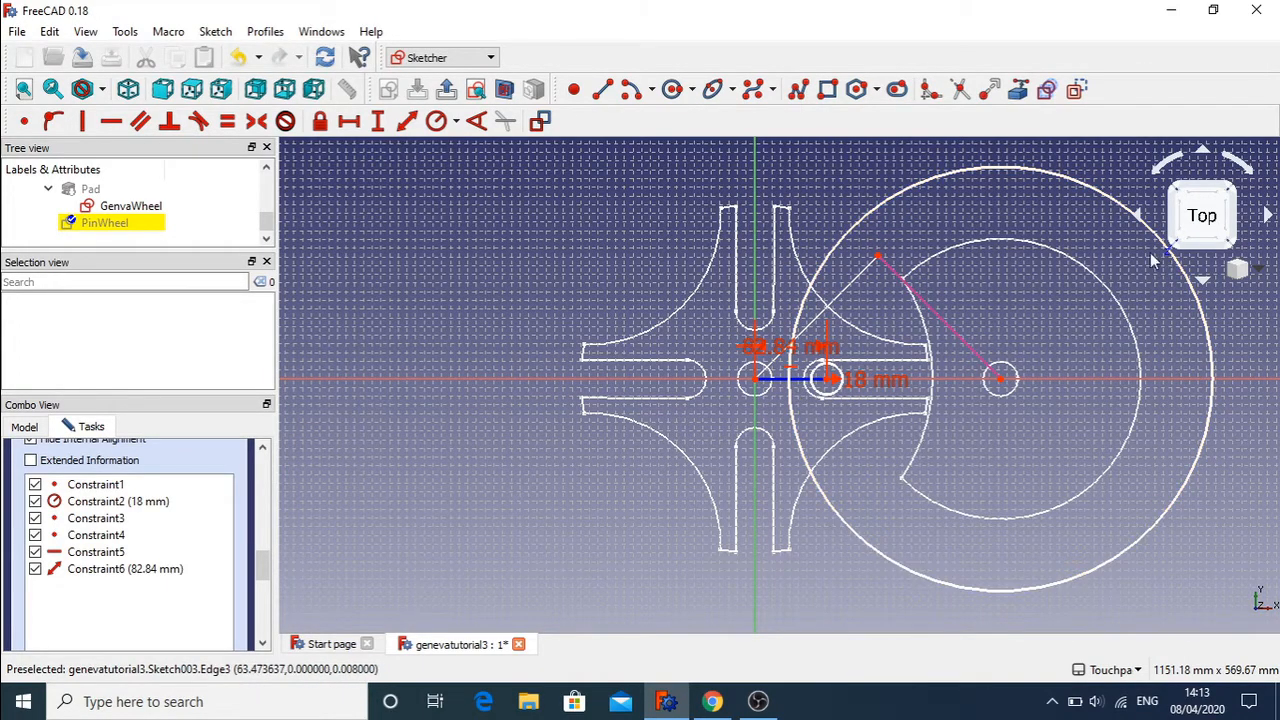
- Constrain the large pin wheel circle's radius to 245 mm
{"action": "left_click", "coordinate": [441, 127]}
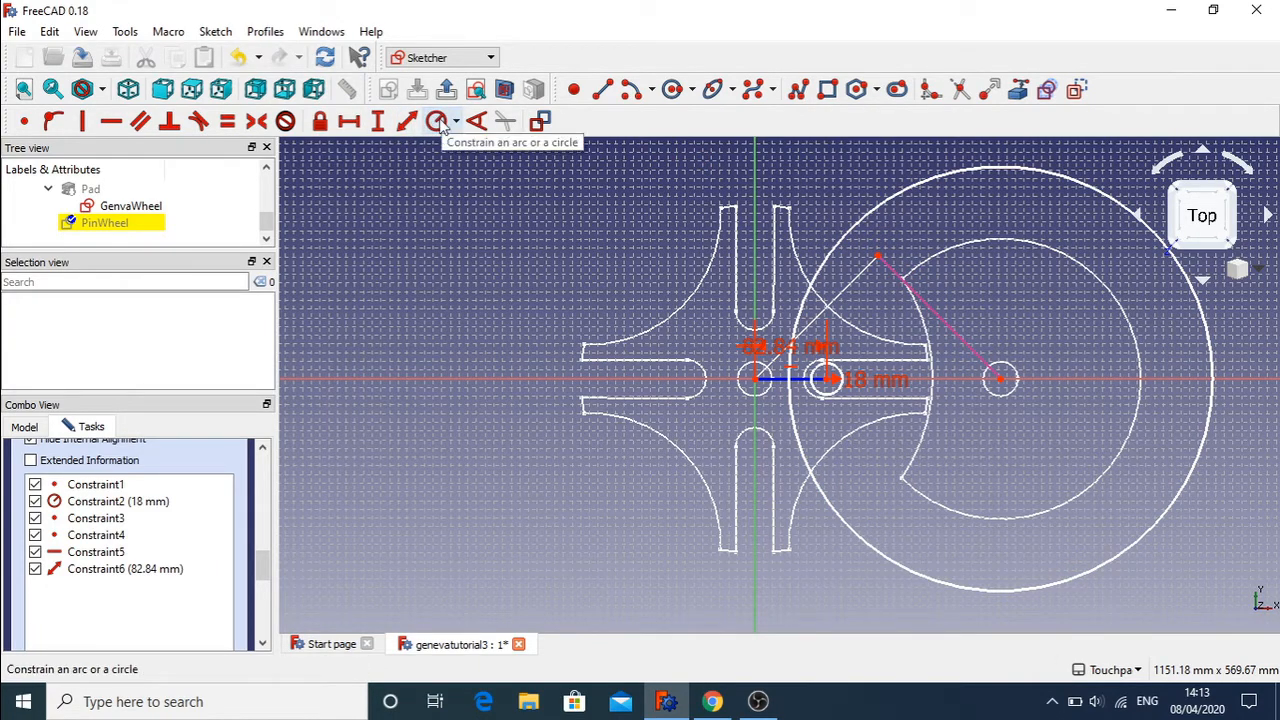
{"action": "left_click", "coordinate": [448, 122]}
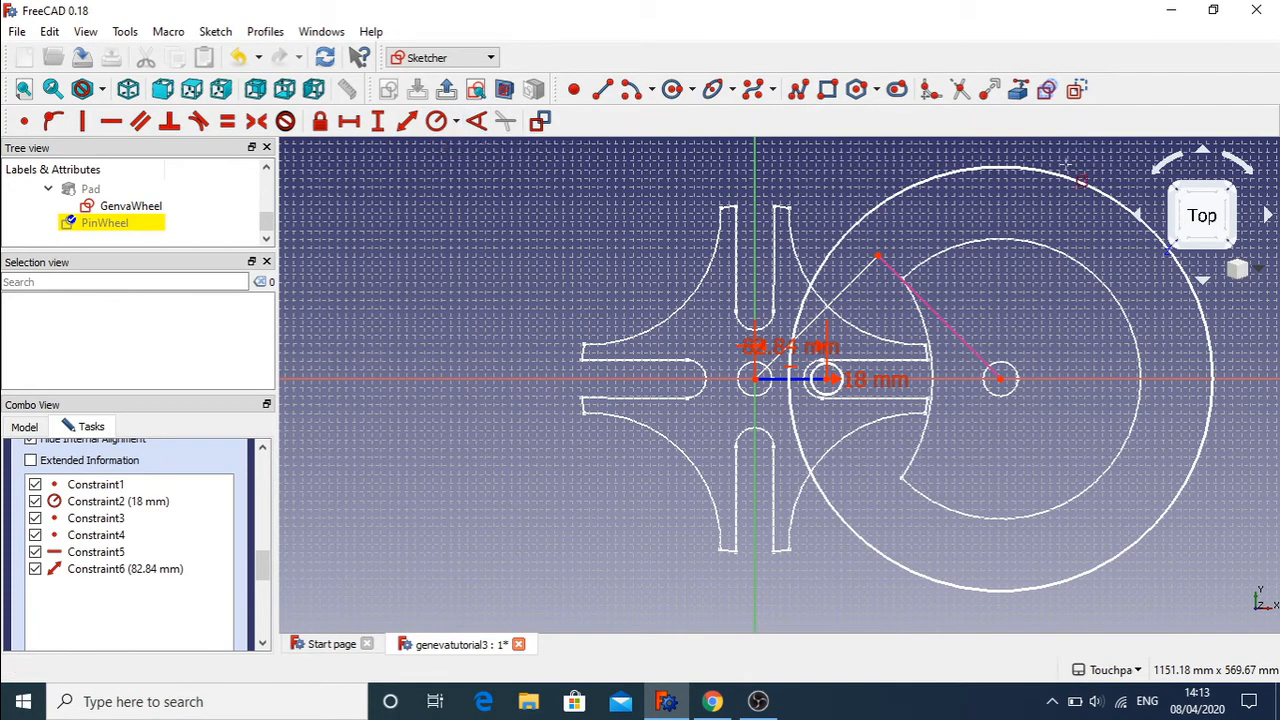
{"action": "left_click", "coordinate": [1066, 184]}
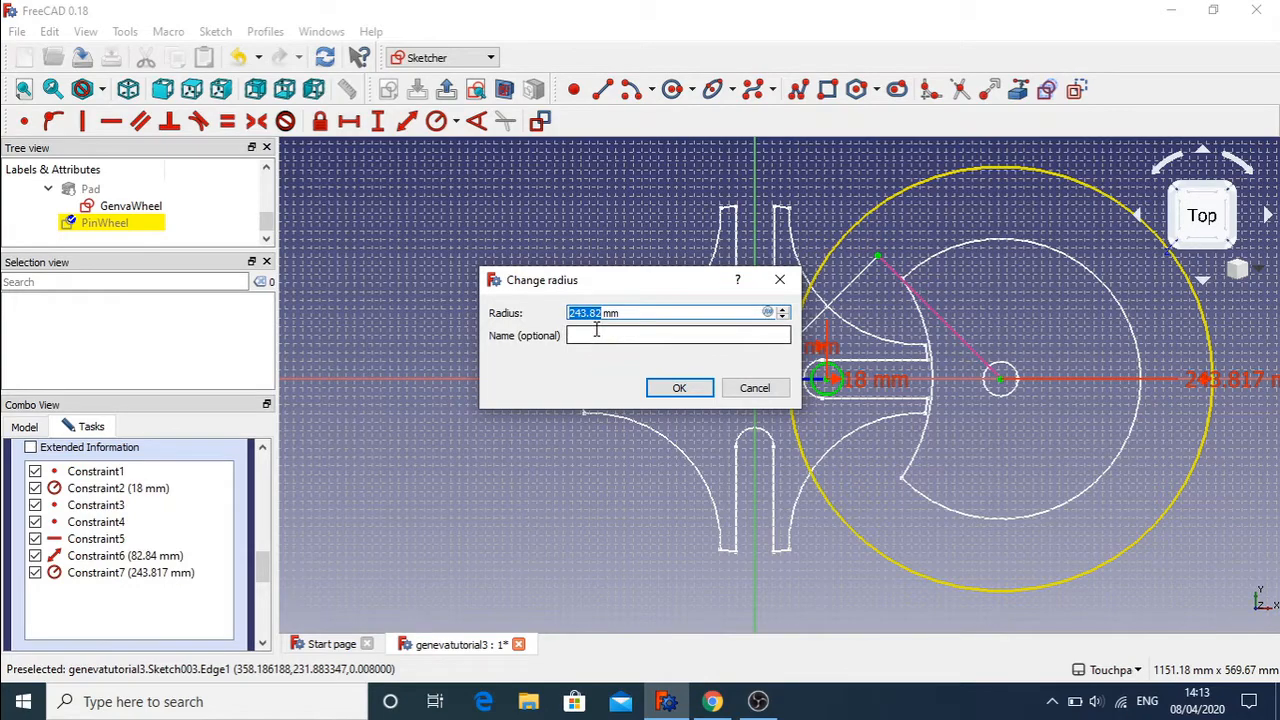
{"action": "type", "text": "2"}
{"action": "key", "text": "Return"}
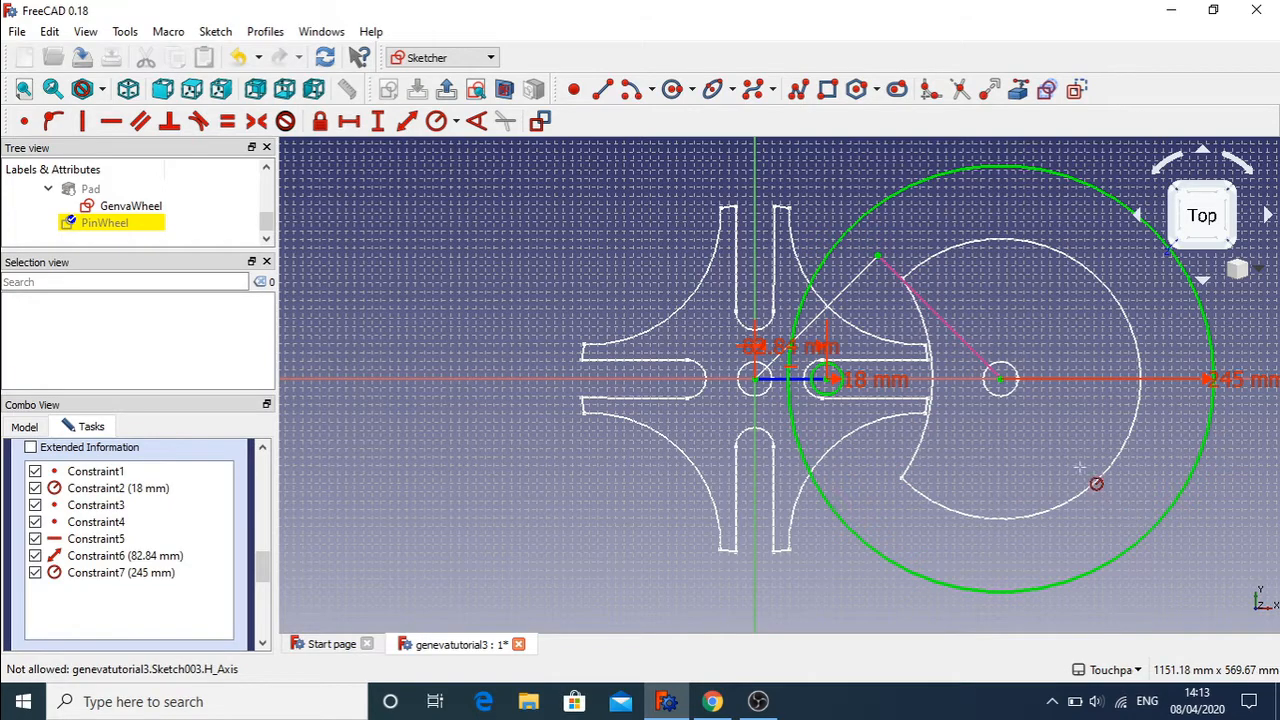
- Hide the GenvaWheel and LockWheel sketches so that only the PinWheel geometry is shown
{"action": "left_click", "coordinate": [128, 207]}
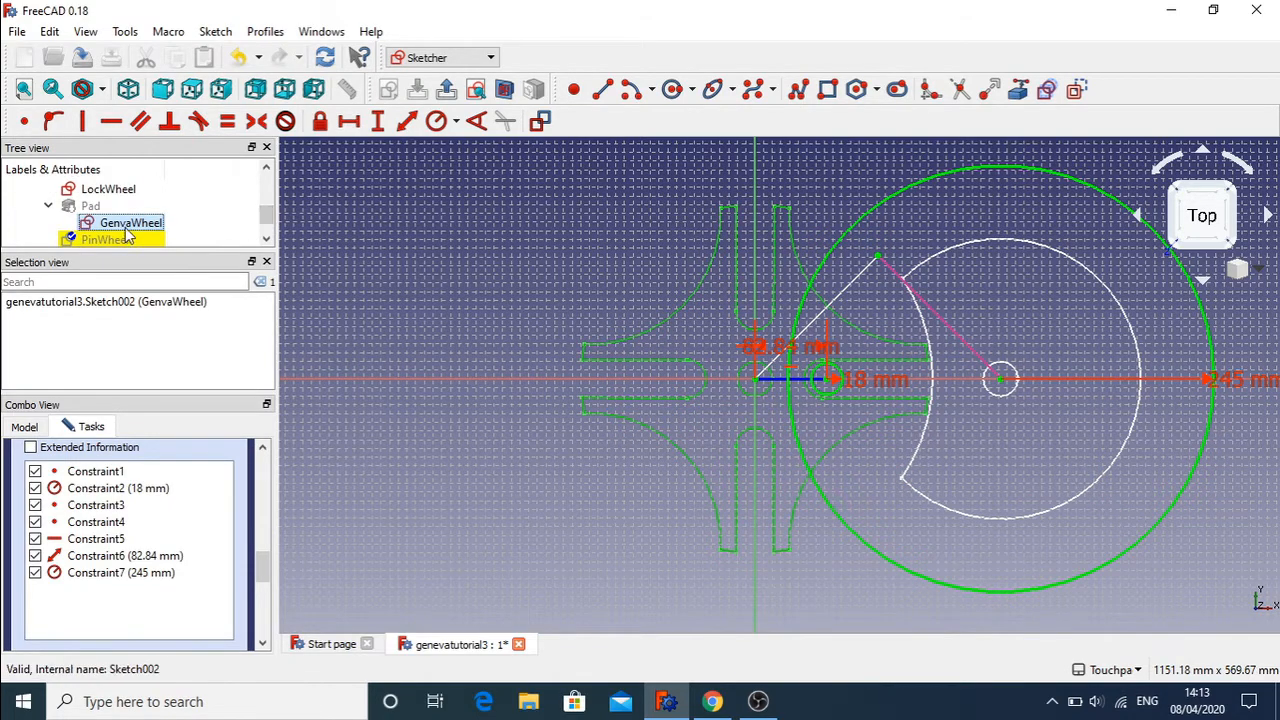
{"action": "right_click", "coordinate": [127, 235]}
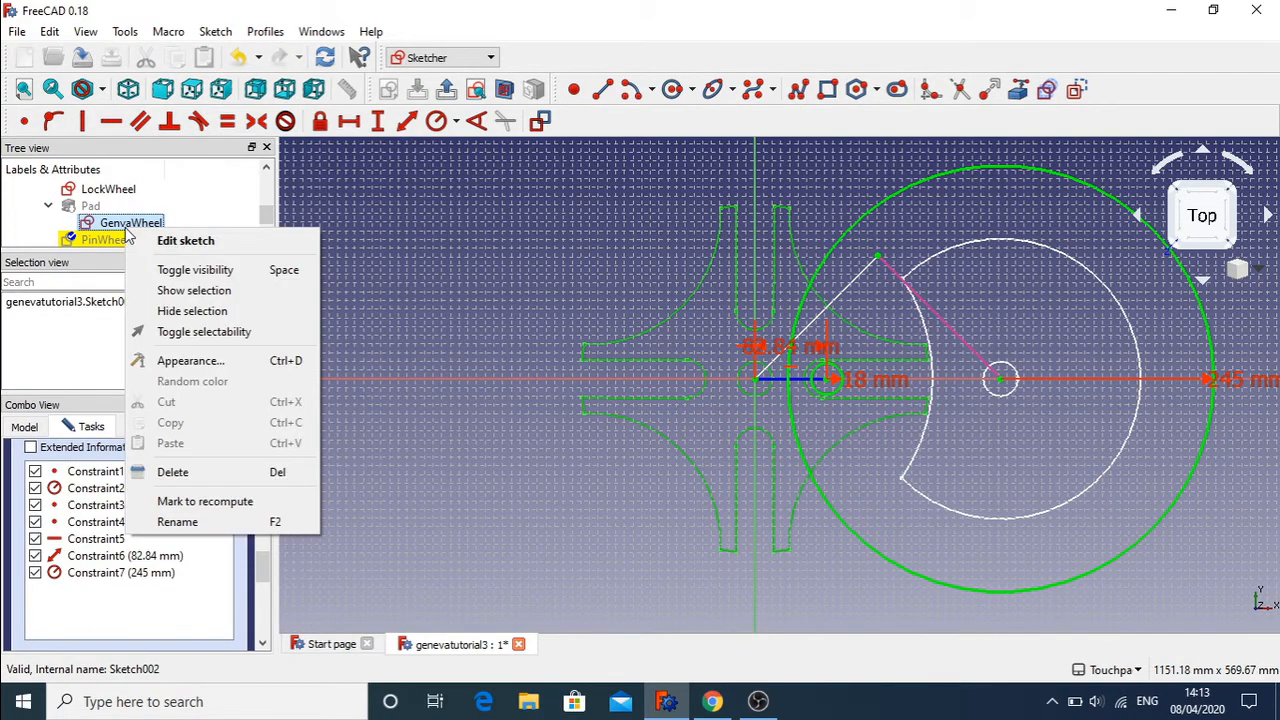
{"action": "left_click", "coordinate": [196, 270]}
{"action": "left_click", "coordinate": [119, 192]}
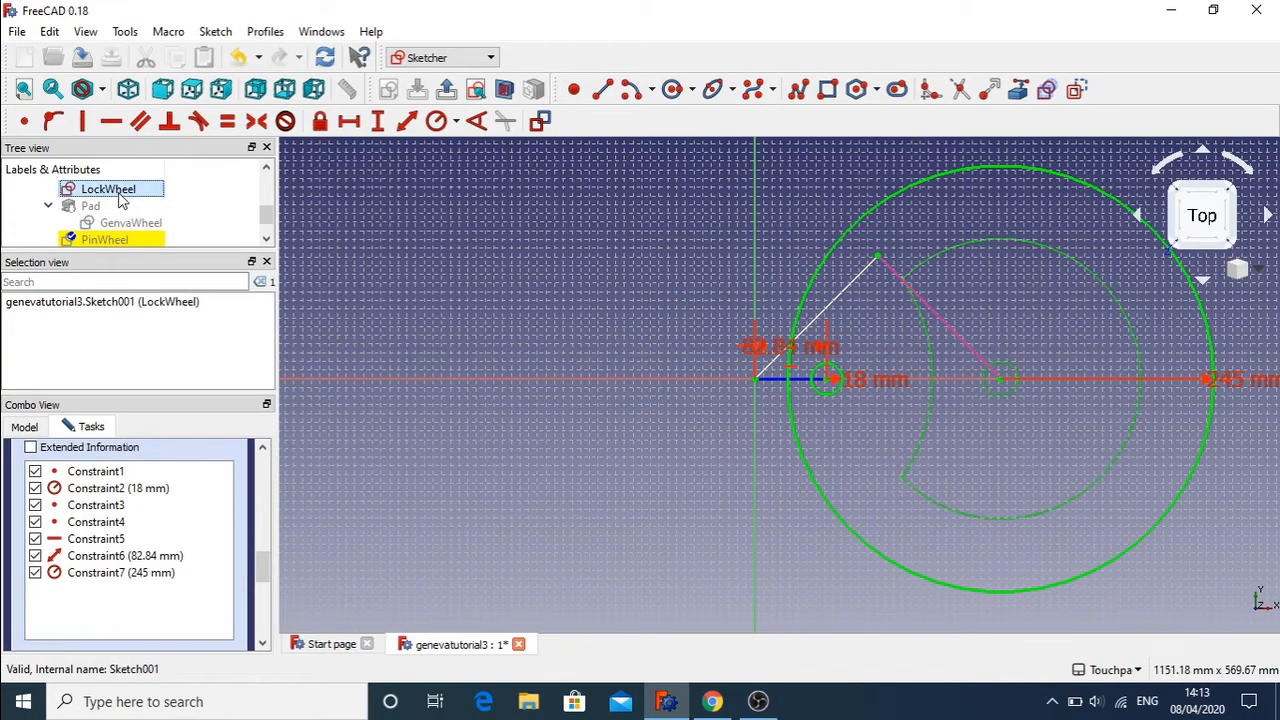
{"action": "right_click", "coordinate": [119, 195]}
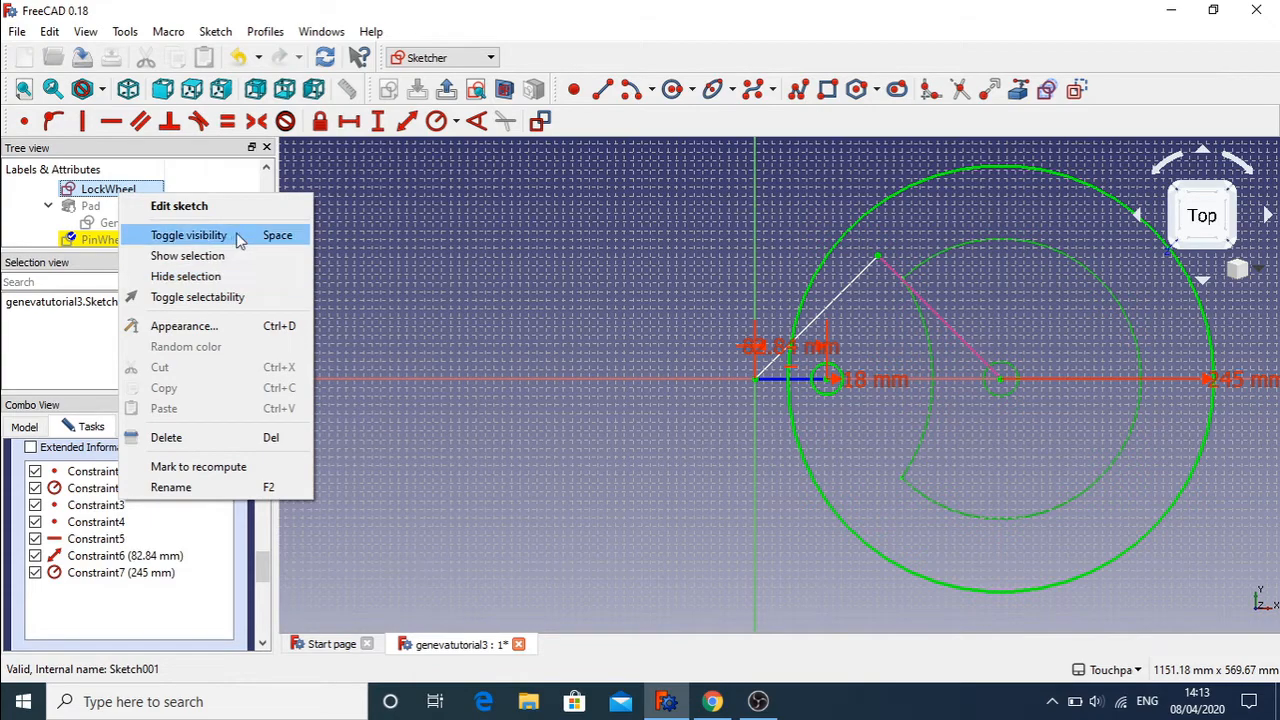
{"action": "left_click", "coordinate": [238, 237]}
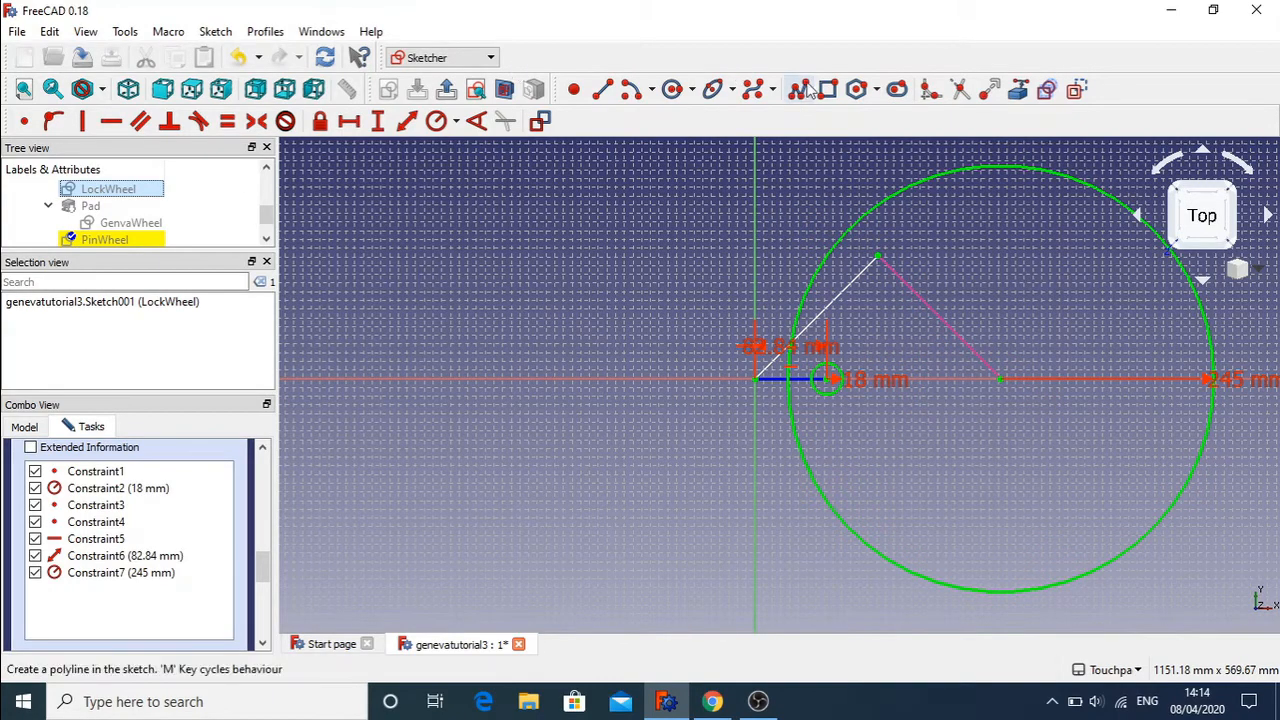
- Draw a small circle just above the large pin wheel circle's centre and constrain its radius to 20 mm
{"action": "left_click", "coordinate": [673, 90]}
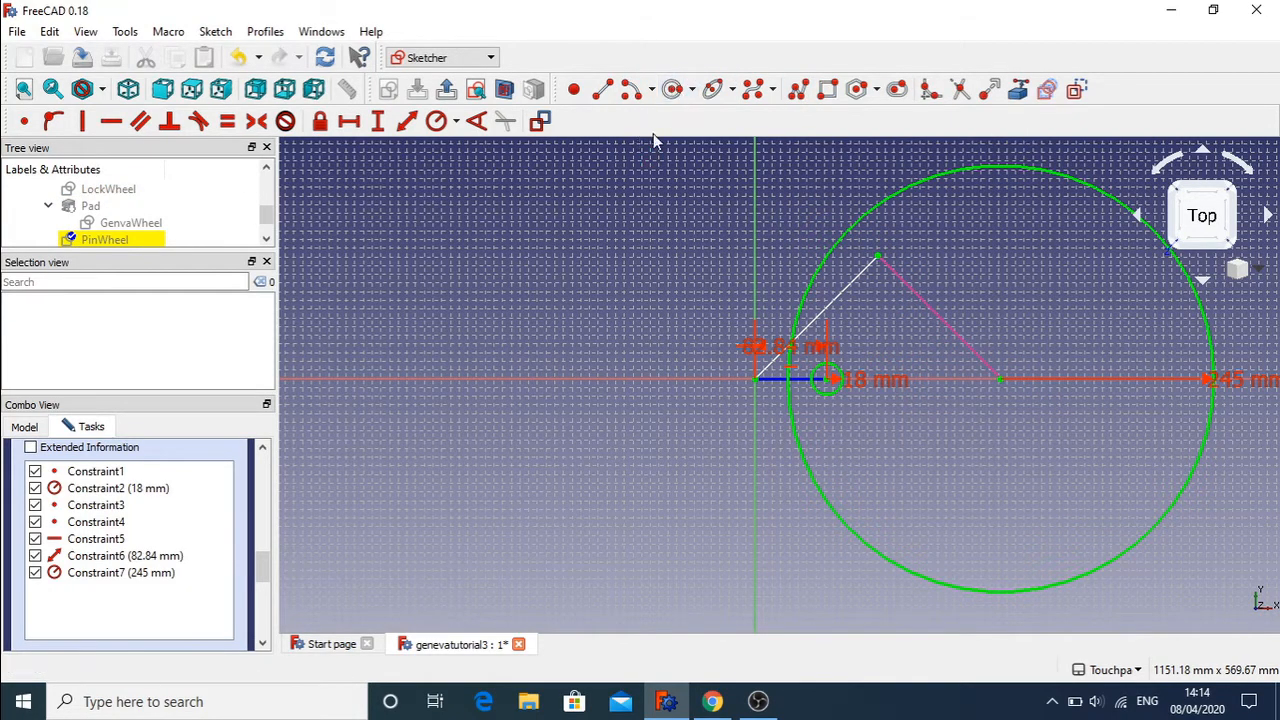
{"action": "left_click", "coordinate": [1004, 355]}
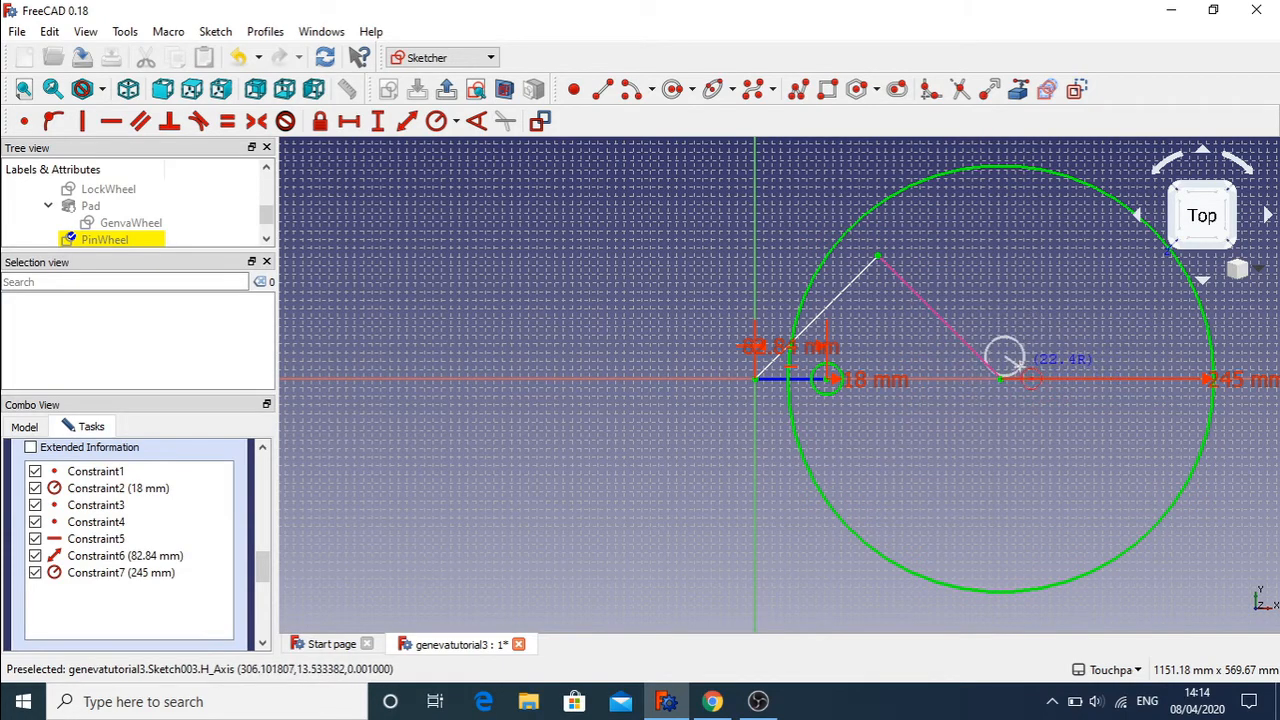
{"action": "left_click", "coordinate": [1032, 370]}
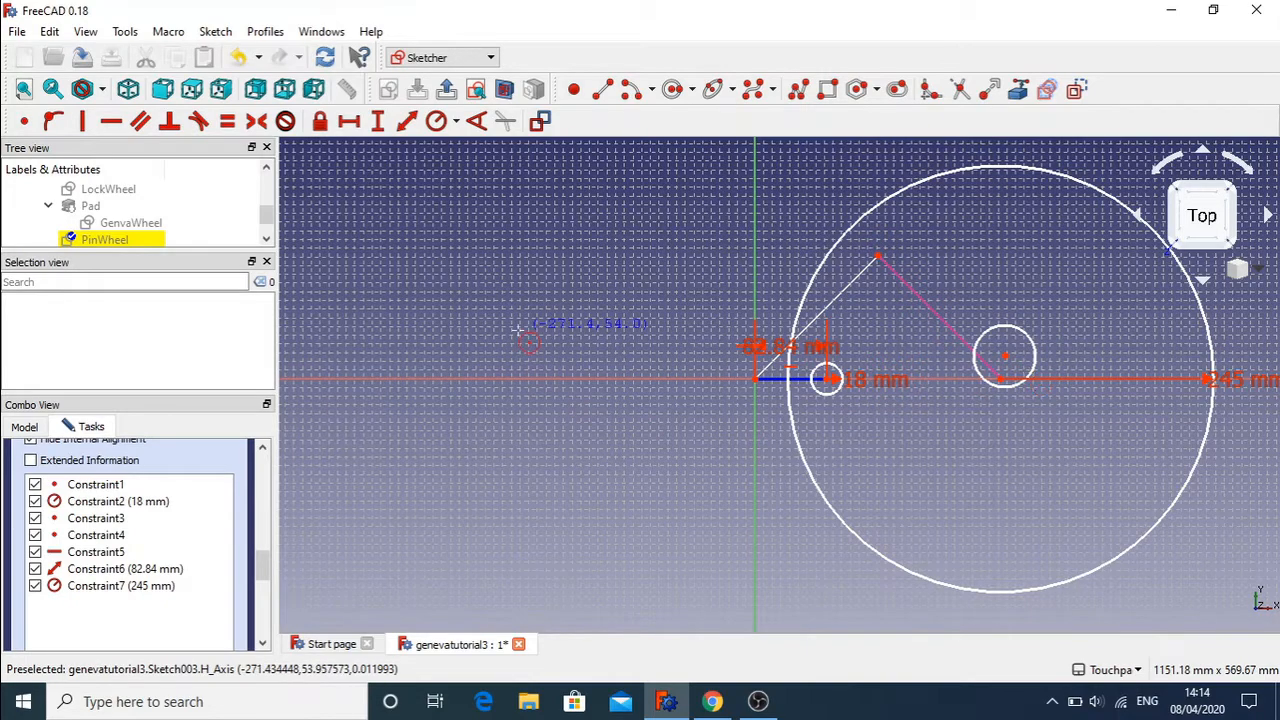
{"action": "left_click", "coordinate": [436, 121]}
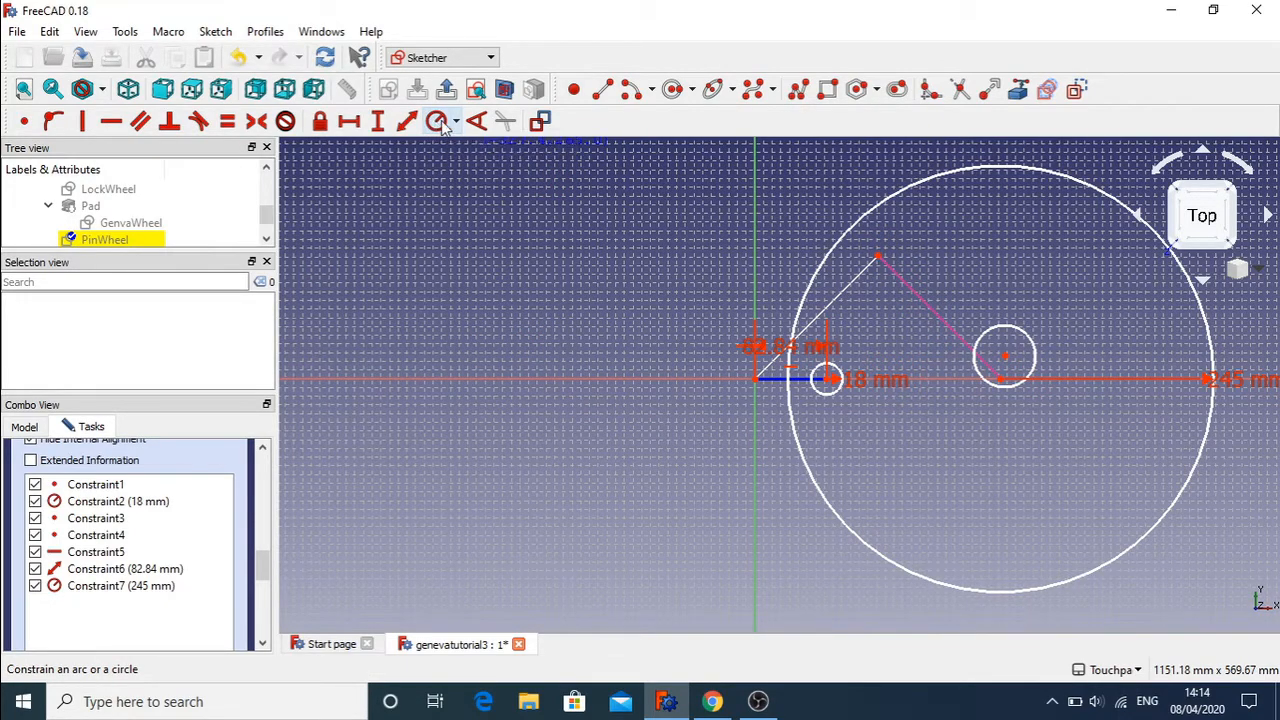
{"action": "left_click", "coordinate": [1036, 350]}
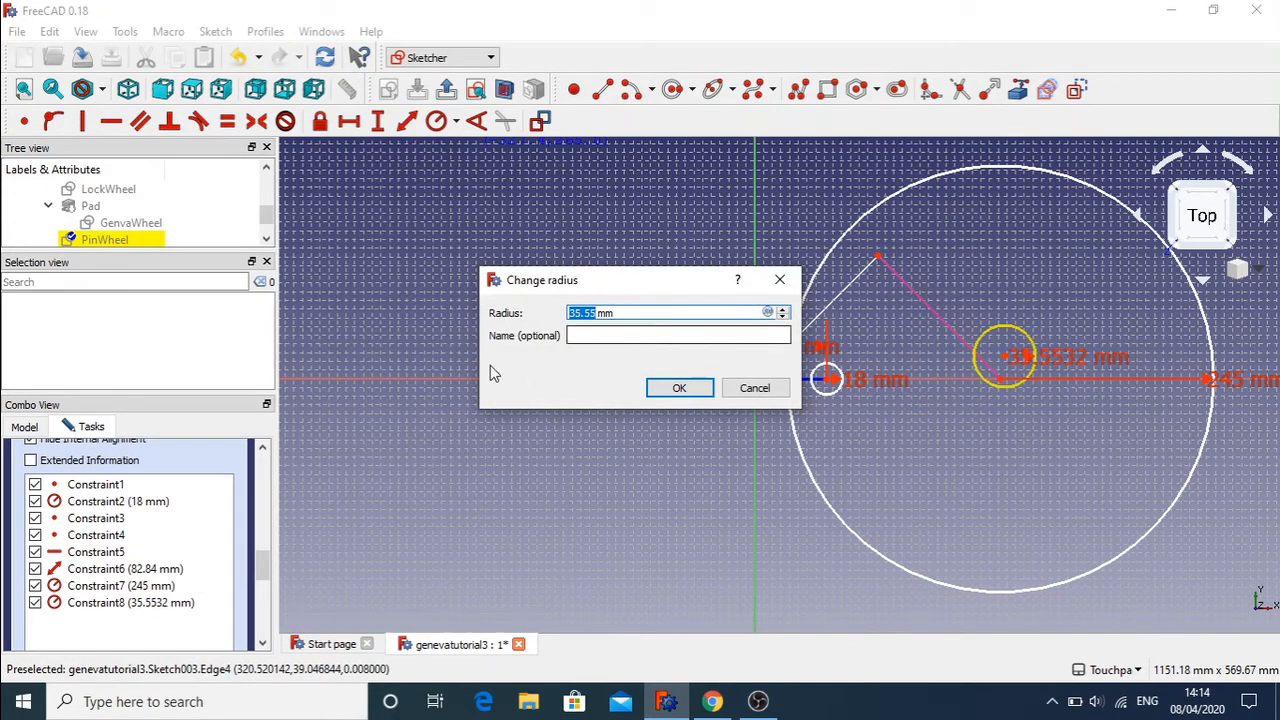
{"action": "type", "text": "20"}
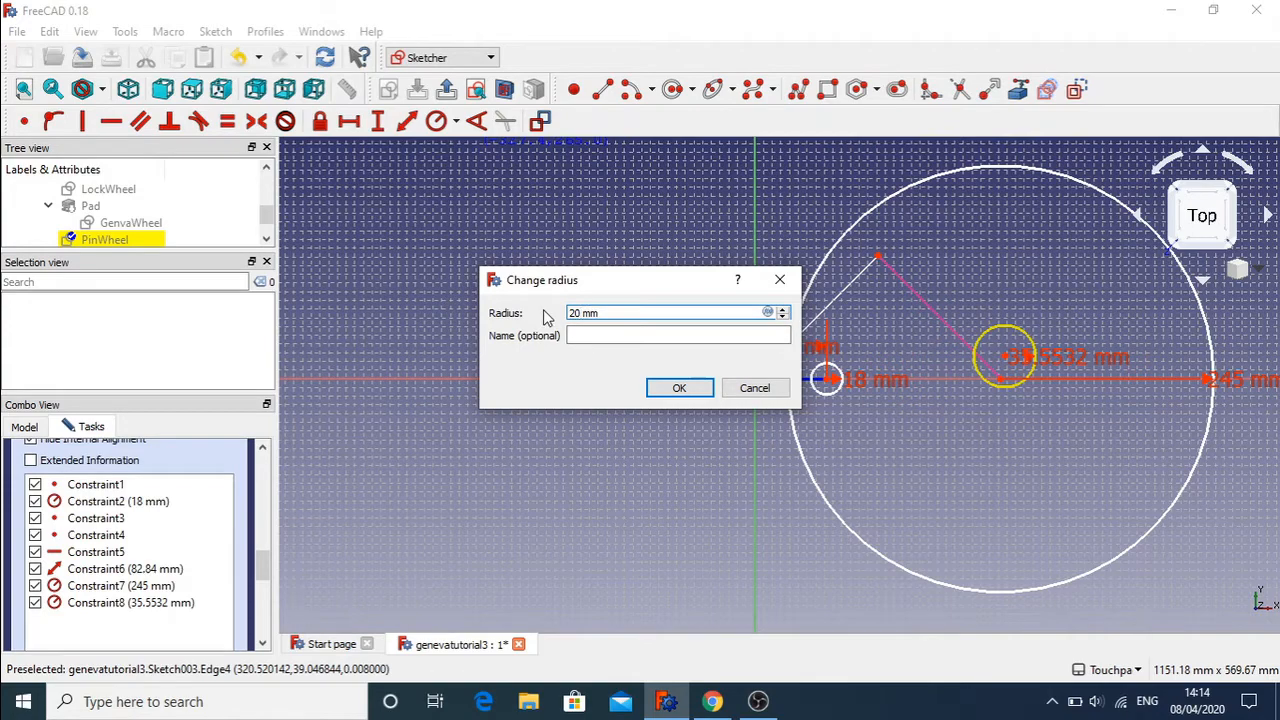
{"action": "key", "text": "Return"}
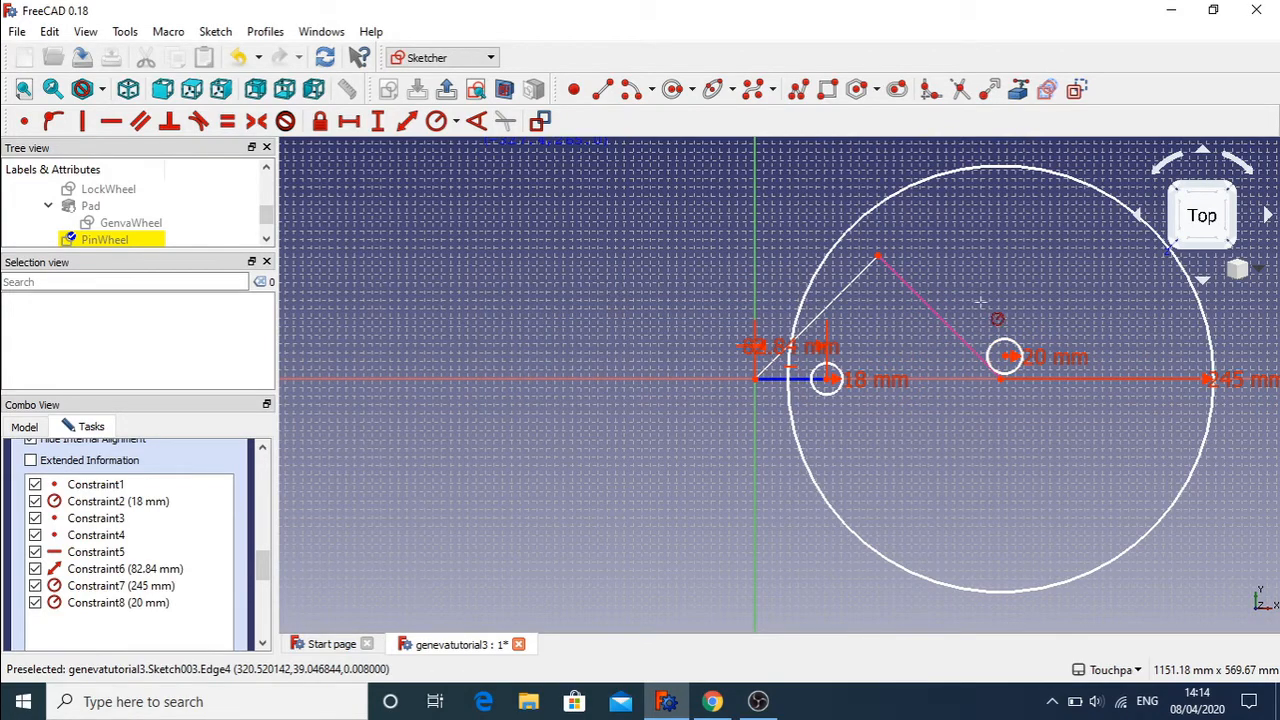
- Make the centre of the 20 mm circle coincident with the large pin wheel circle's centre
{"action": "left_click_drag", "start_coordinate": [1003, 357], "coordinate": [1000, 406]}
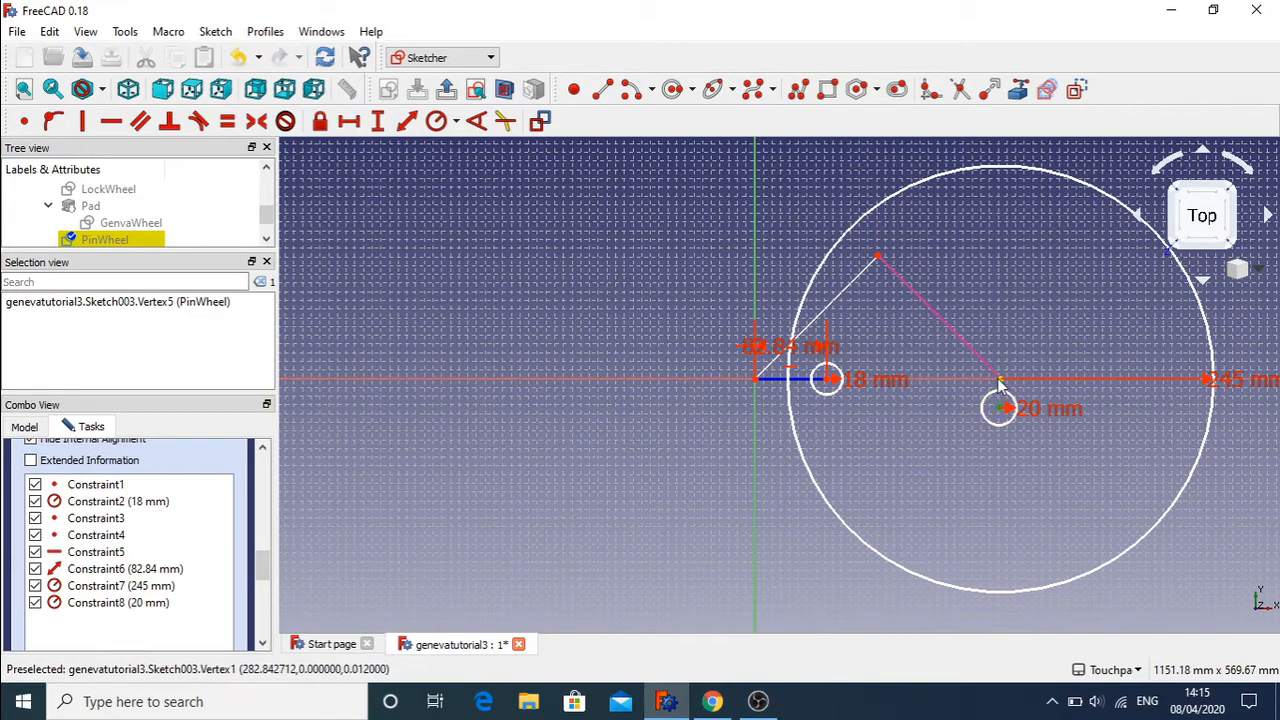
{"action": "left_click", "coordinate": [999, 381]}
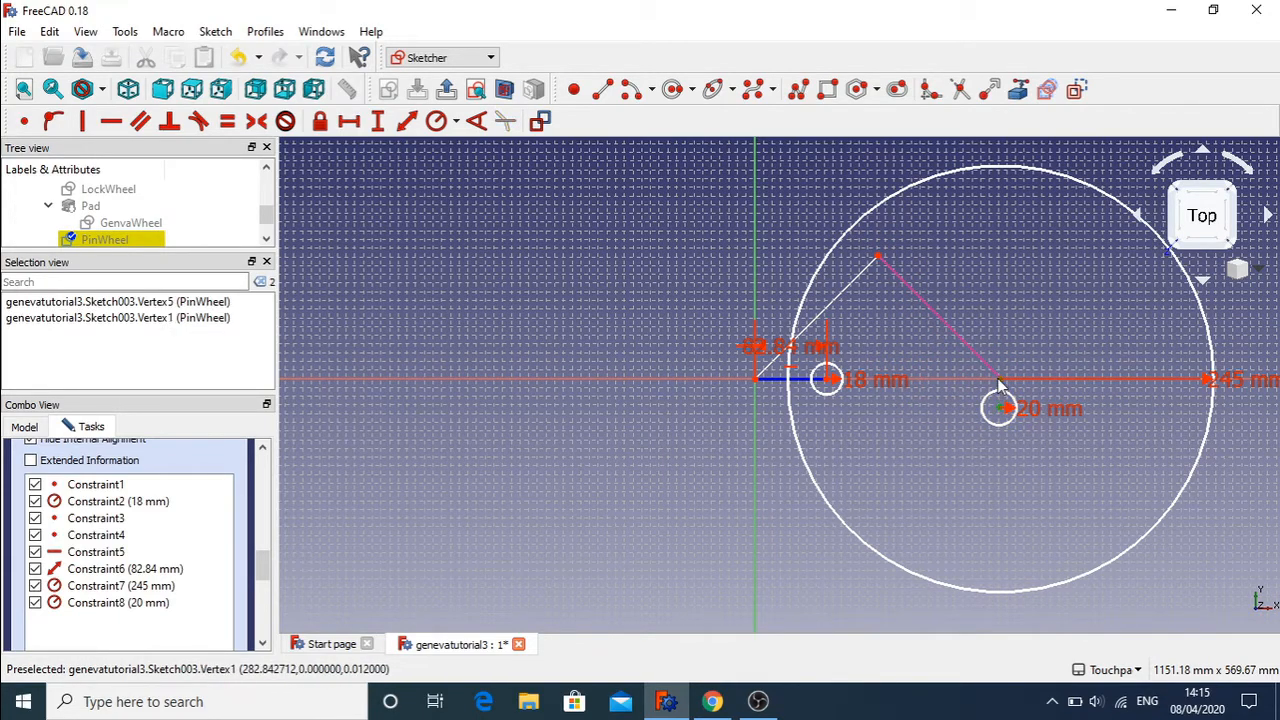
{"action": "left_click", "coordinate": [24, 121]}
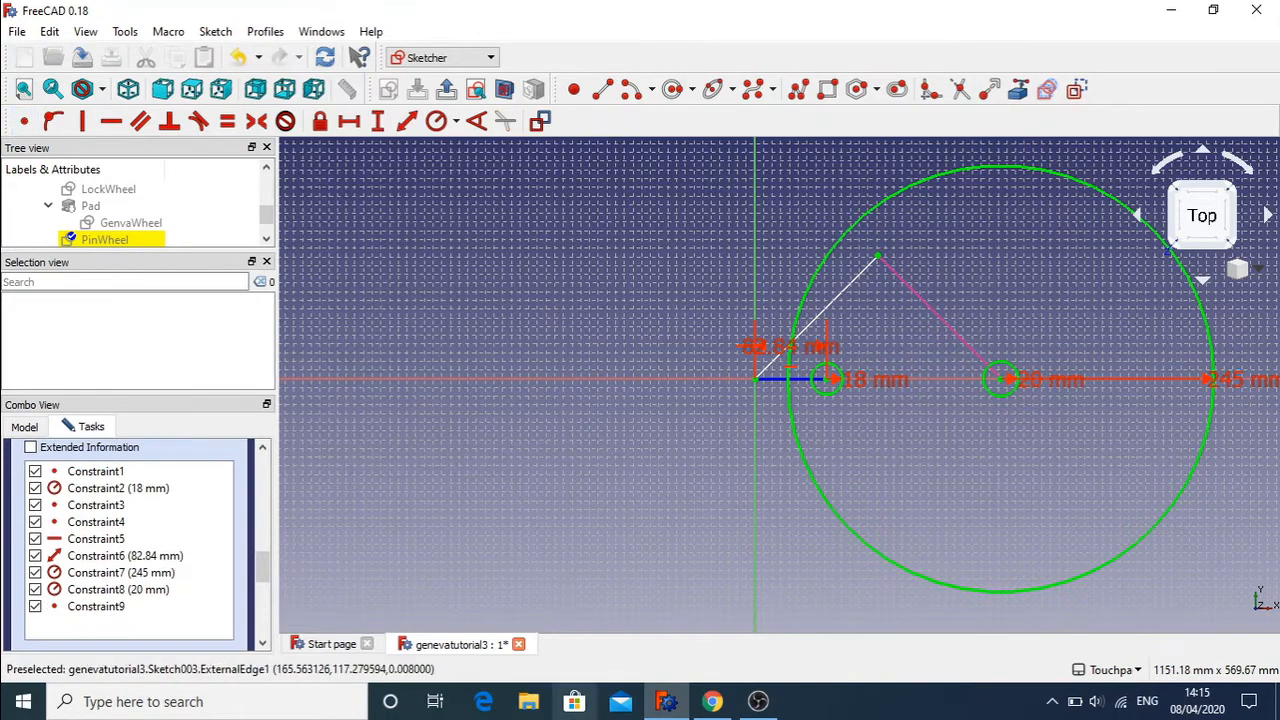
- Switch to Chrome, review Steps 11 to 13 of the Geneva wheel tutorial on the pin wheel, and return to FreeCAD
{"action": "left_click", "coordinate": [712, 701]}
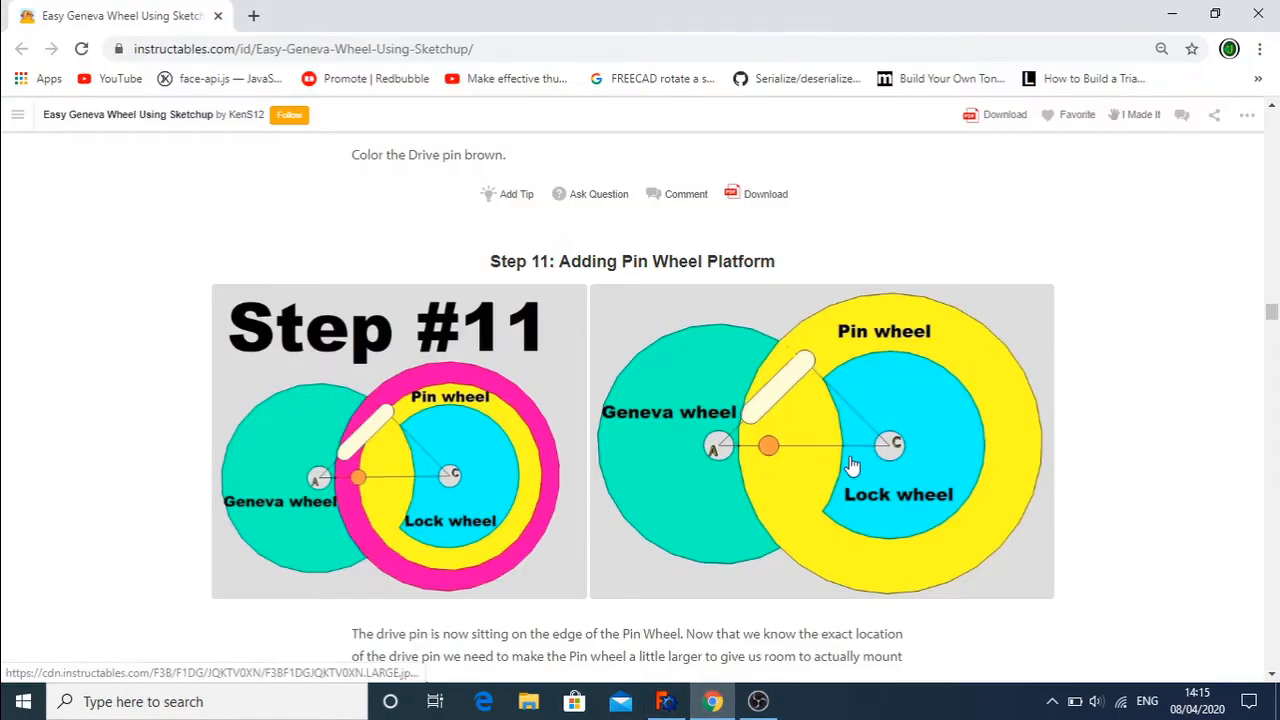
{"action": "scroll", "coordinate": [851, 465], "scroll_direction": "down", "scroll_amount": 9}
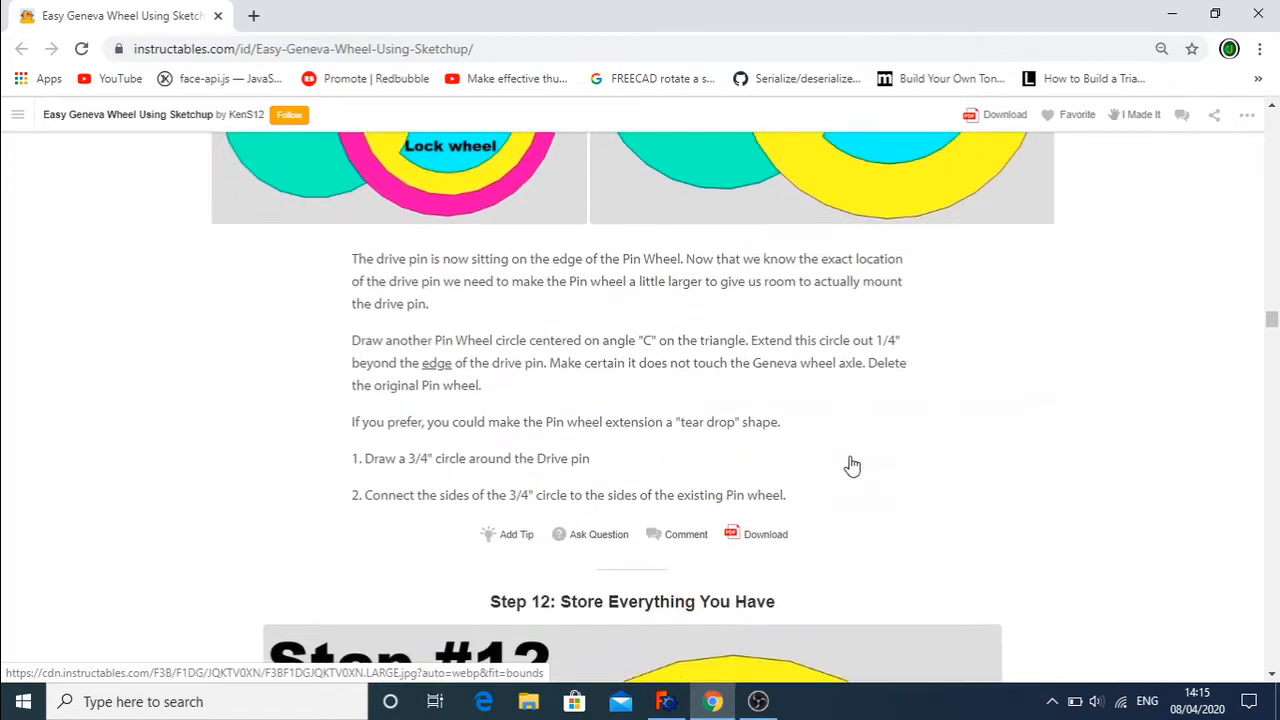
{"action": "scroll", "coordinate": [851, 465], "scroll_direction": "down", "scroll_amount": 10}
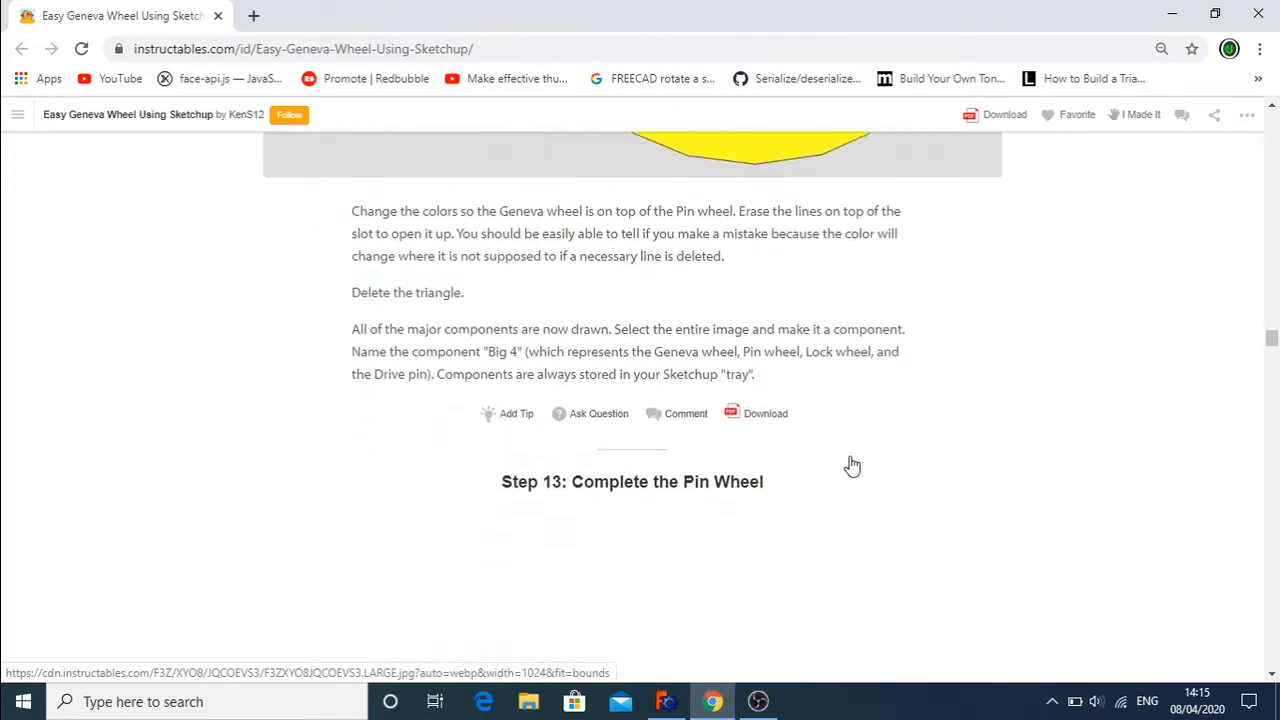
{"action": "scroll", "coordinate": [851, 465], "scroll_direction": "up", "scroll_amount": 1}
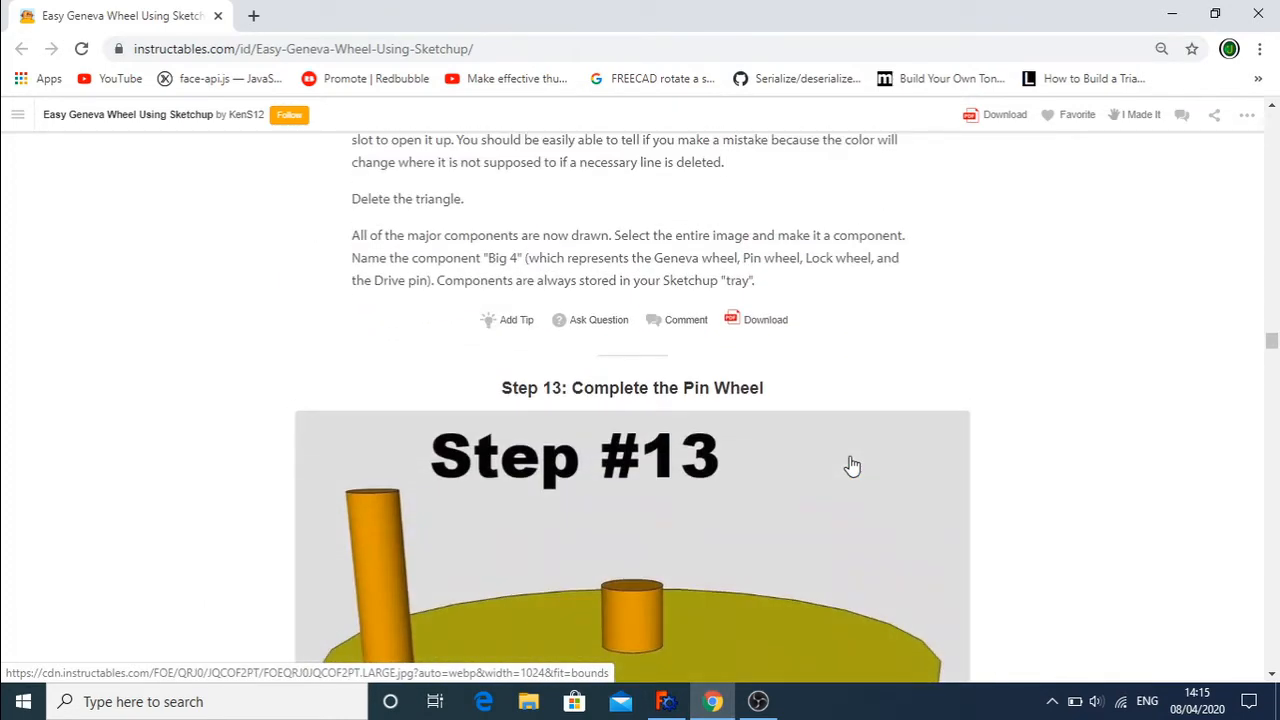
{"action": "scroll", "coordinate": [851, 465], "scroll_direction": "down", "scroll_amount": 4}
{"action": "scroll", "coordinate": [851, 465], "scroll_direction": "up", "scroll_amount": 13}
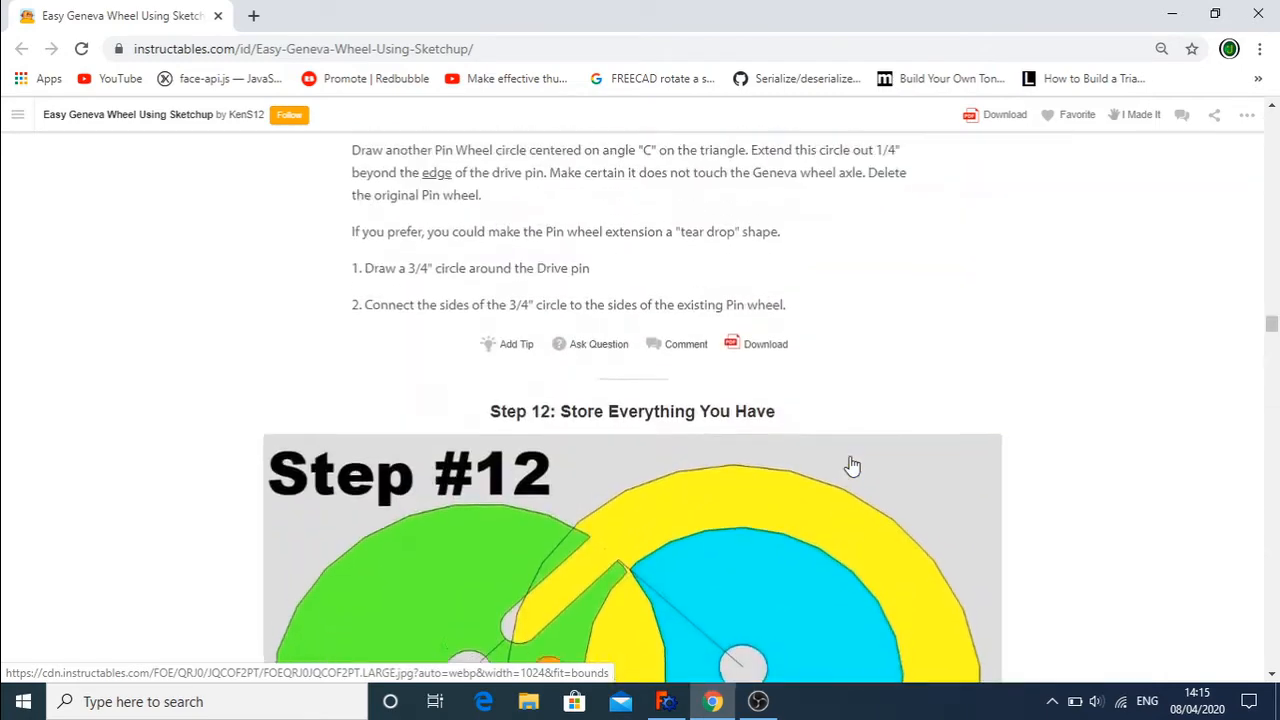
{"action": "scroll", "coordinate": [851, 465], "scroll_direction": "down", "scroll_amount": 3}
{"action": "scroll", "coordinate": [851, 465], "scroll_direction": "down", "scroll_amount": 8}
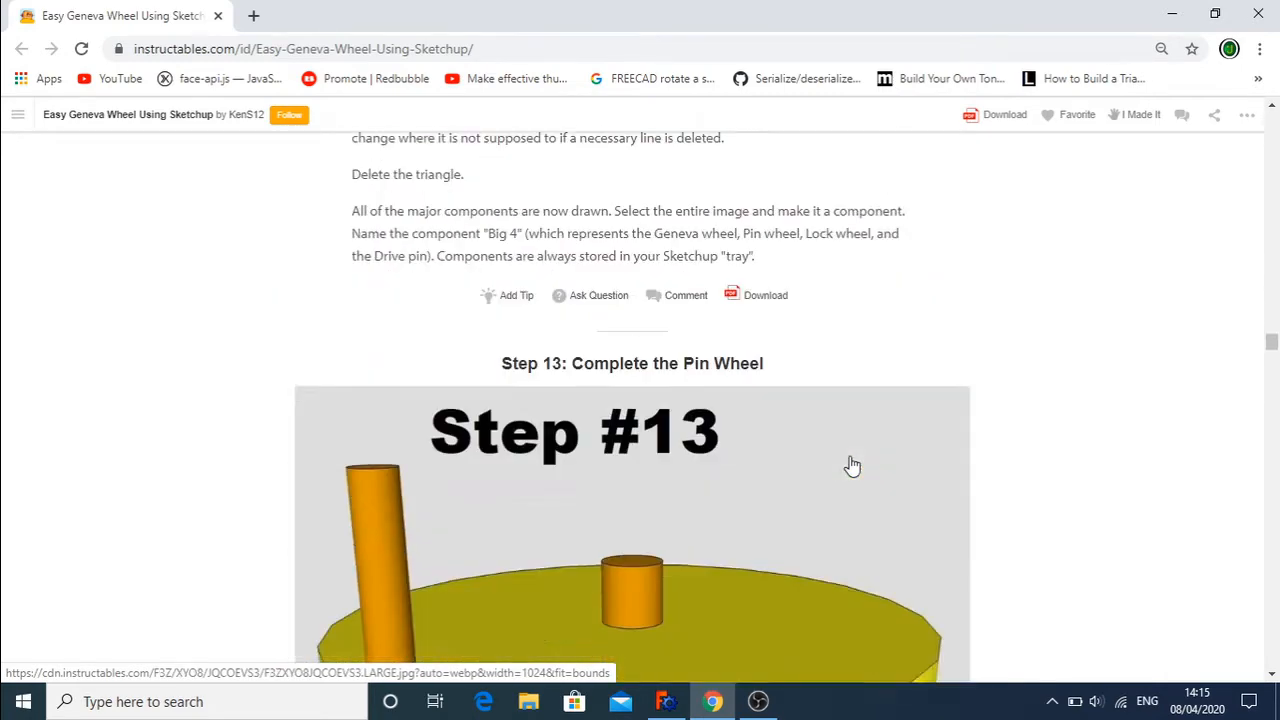
{"action": "scroll", "coordinate": [851, 465], "scroll_direction": "up", "scroll_amount": 6}
{"action": "scroll", "coordinate": [851, 465], "scroll_direction": "up", "scroll_amount": 2}
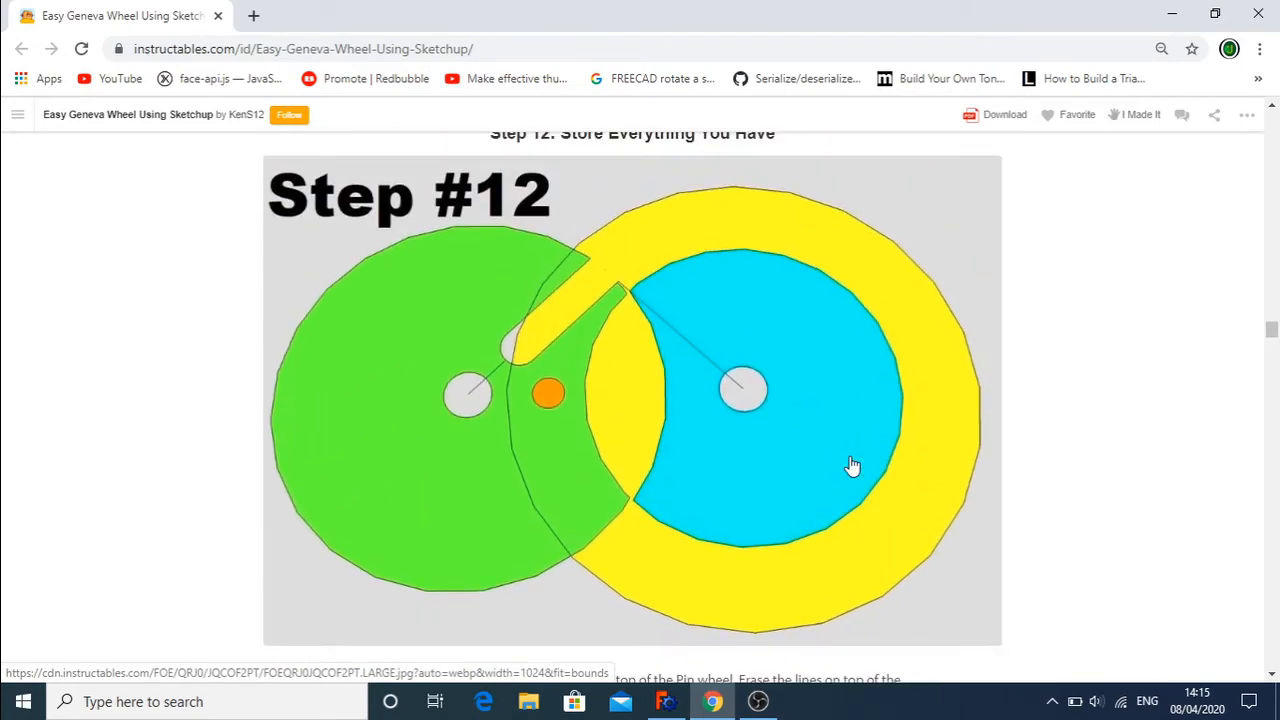
{"action": "left_click", "coordinate": [662, 704]}
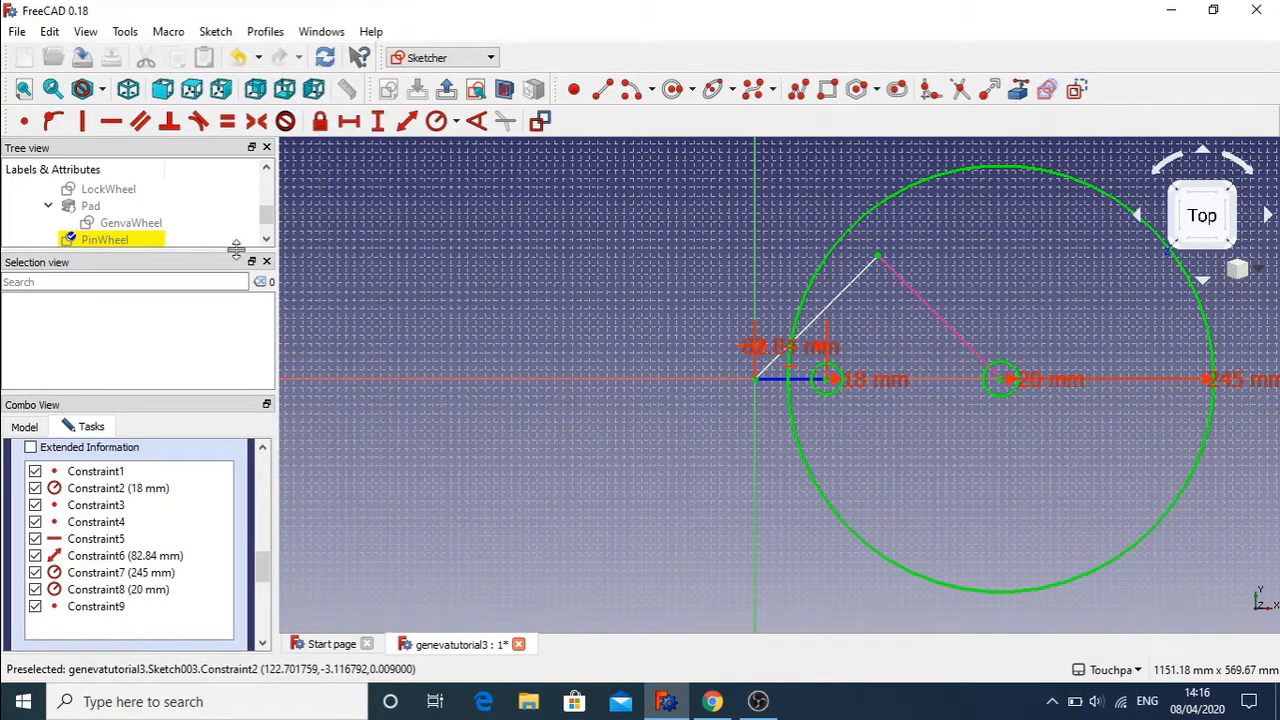
{"action": "scroll", "coordinate": [115, 232], "scroll_direction": "down", "scroll_amount": 1}
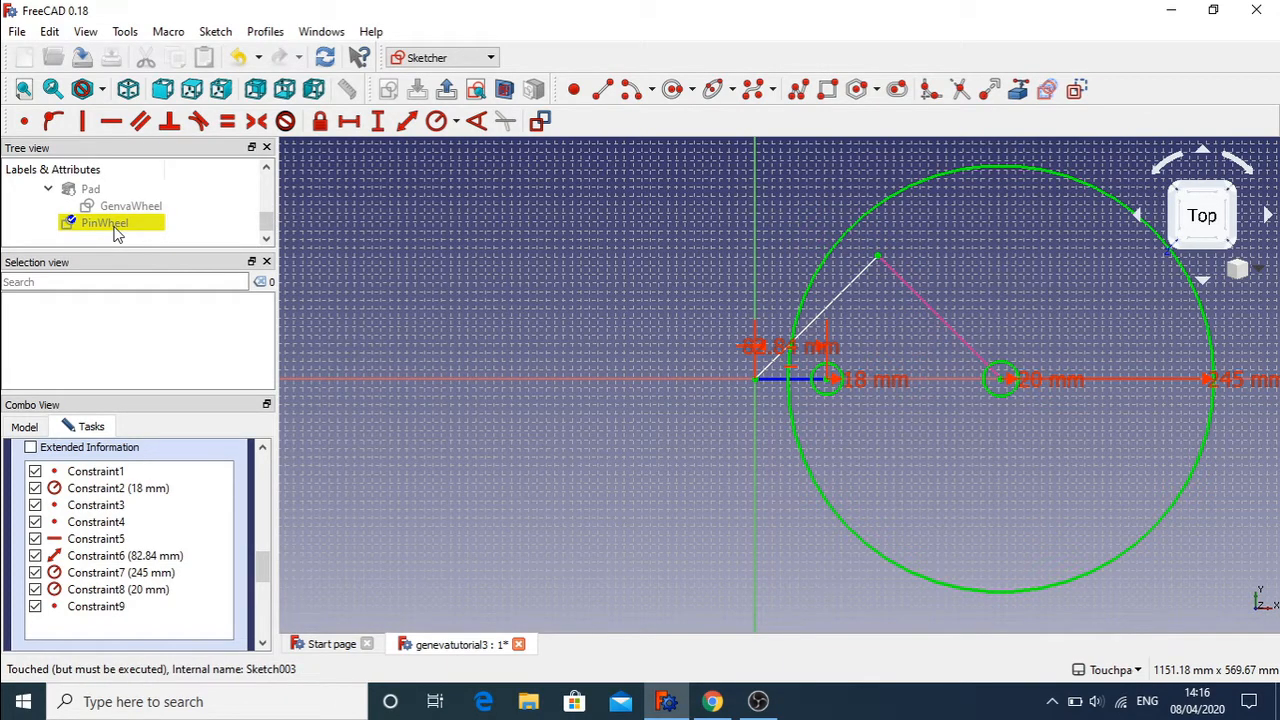
{"action": "scroll", "coordinate": [266, 503], "scroll_direction": "up", "scroll_amount": 5}
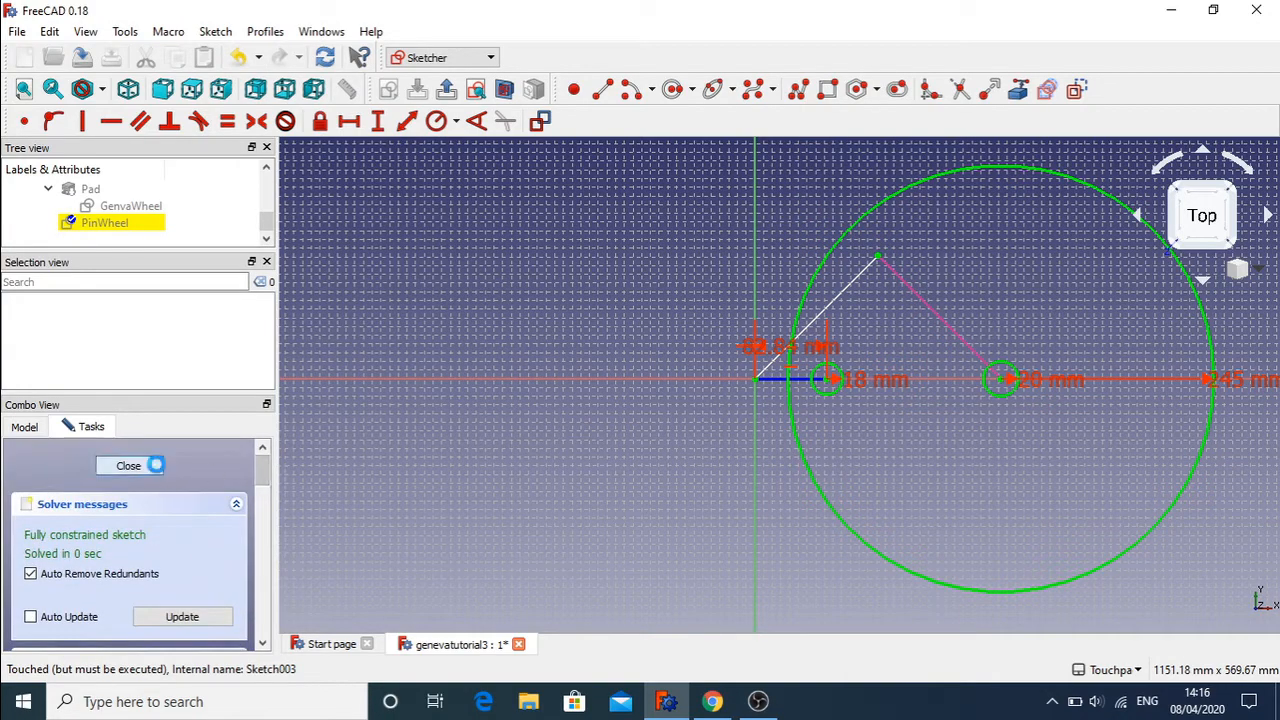
{"action": "left_click", "coordinate": [124, 465]}
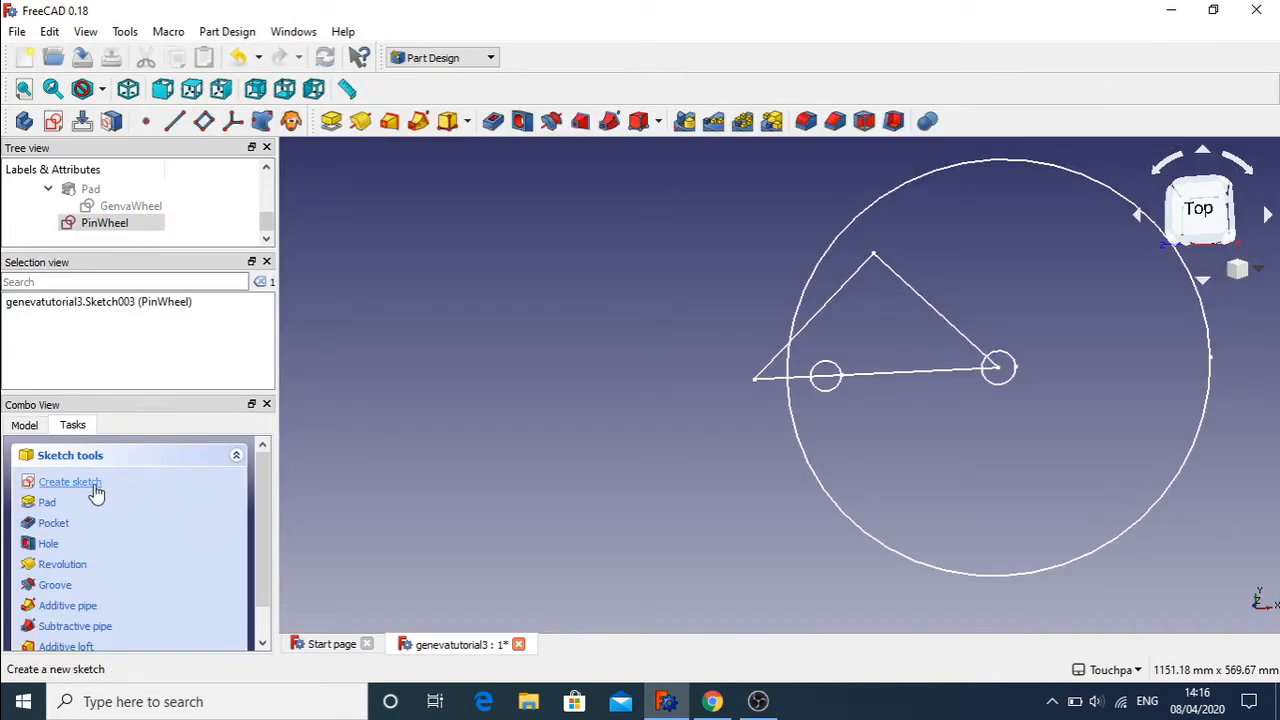
{"action": "left_click", "coordinate": [52, 502]}
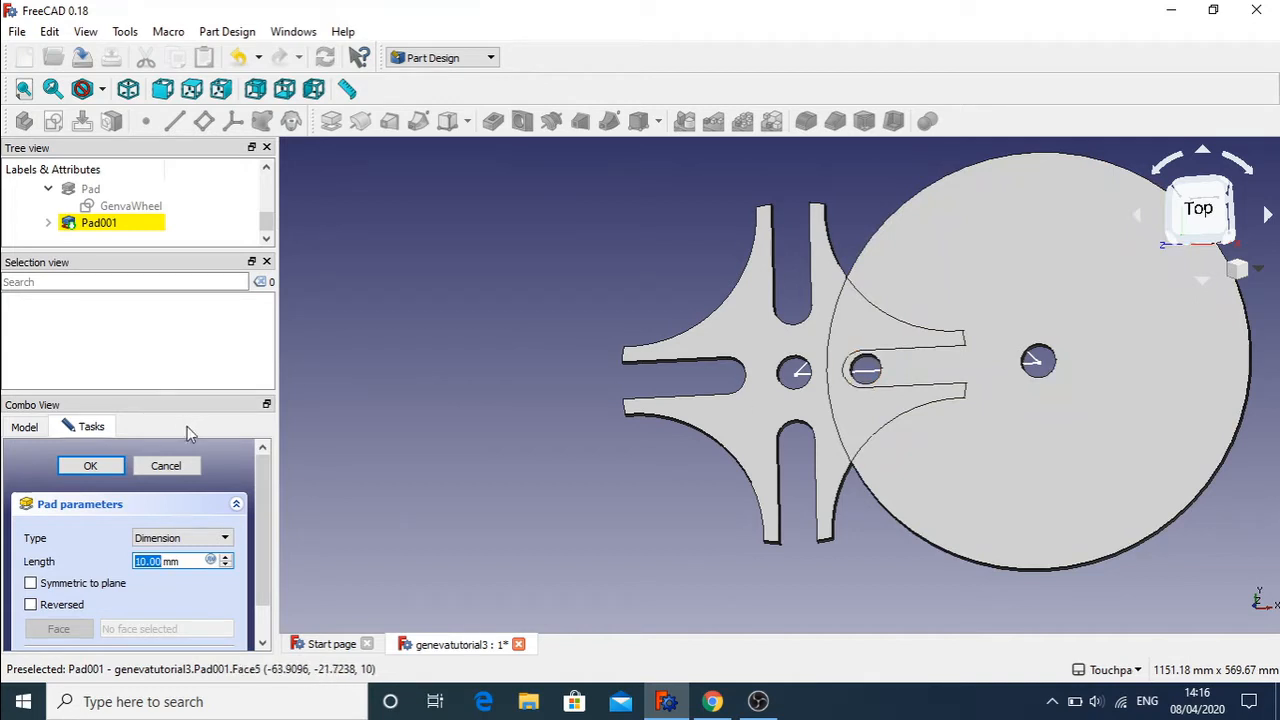
{"action": "left_click", "coordinate": [167, 467]}
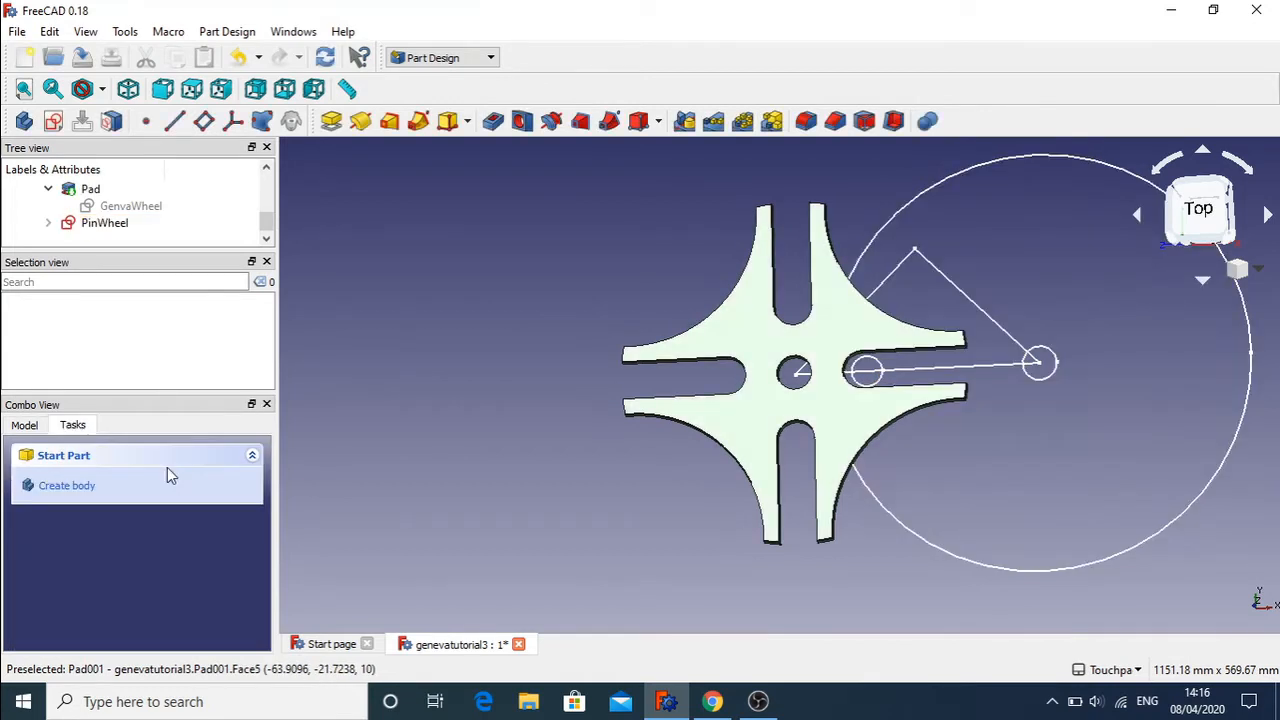
{"action": "double_click", "coordinate": [92, 226]}
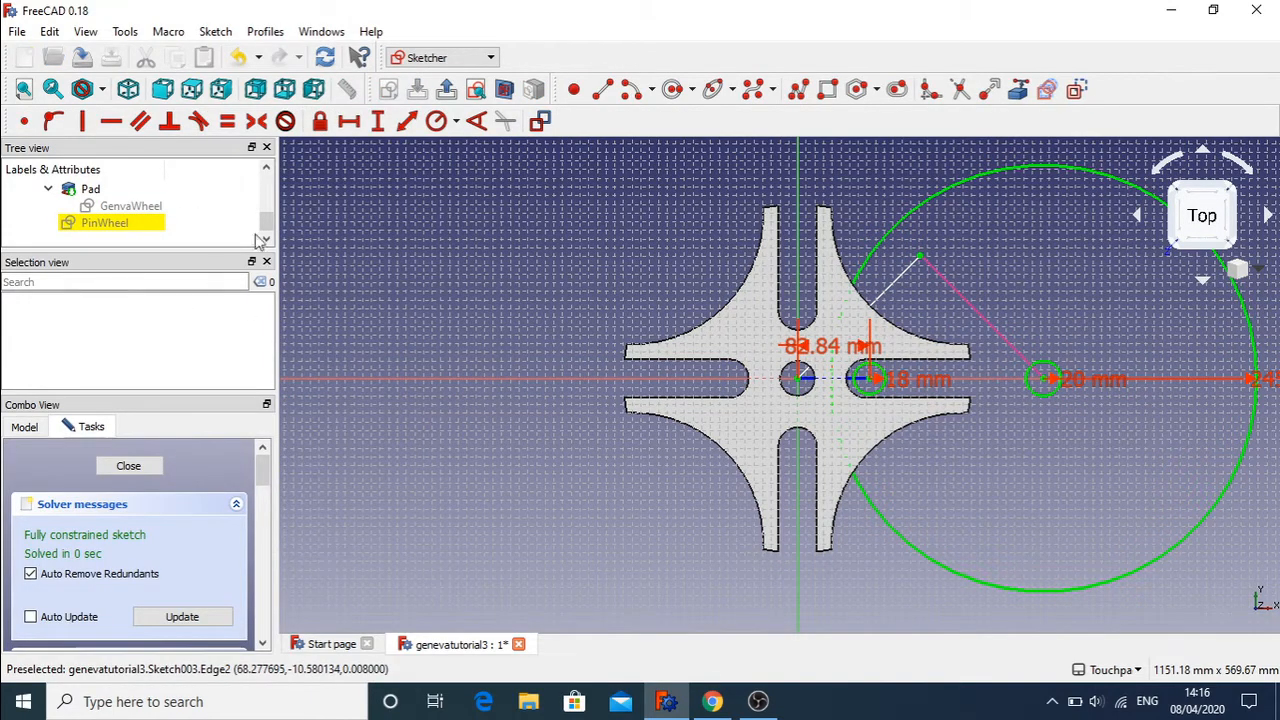
- Hide the Geneva wheel's sketch and its pad while editing the PinWheel sketch
{"action": "mouse_move", "coordinate": [266, 215]}
{"action": "left_mouse_down"}
{"action": "mouse_move", "coordinate": [267, 197]}
{"action": "mouse_move", "coordinate": [267, 208]}
{"action": "left_mouse_up"}
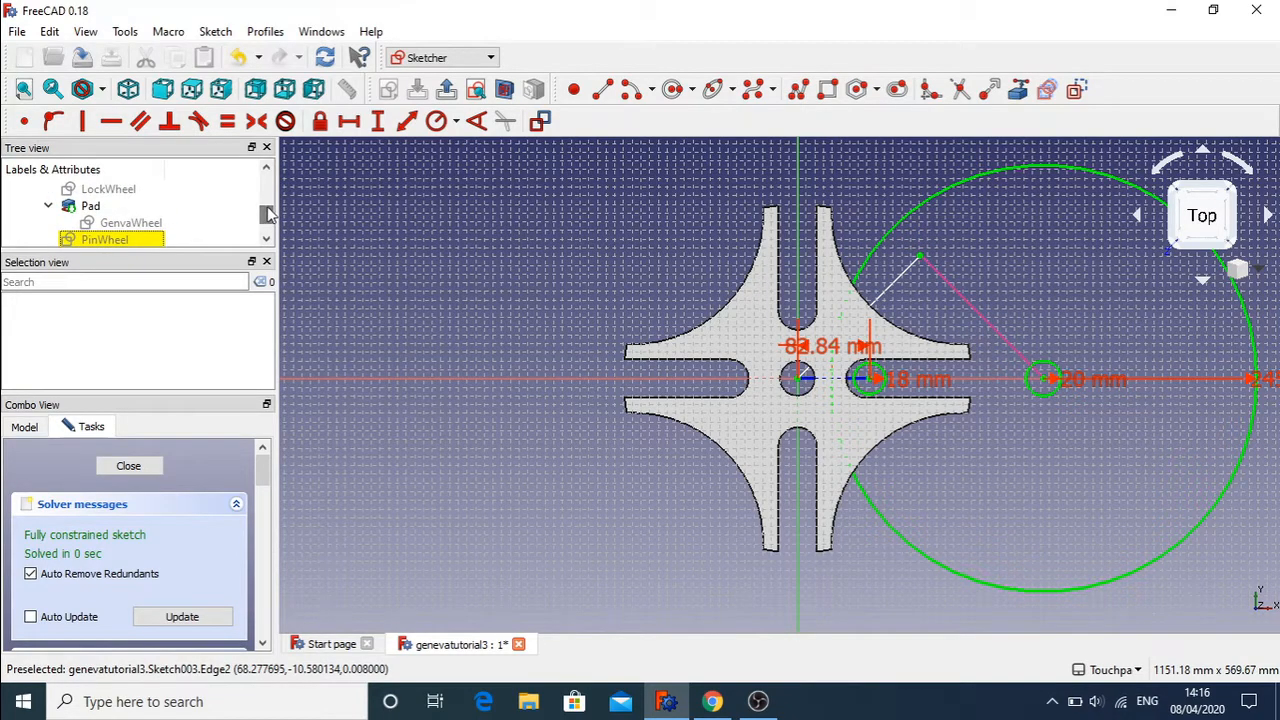
{"action": "left_click", "coordinate": [138, 225]}
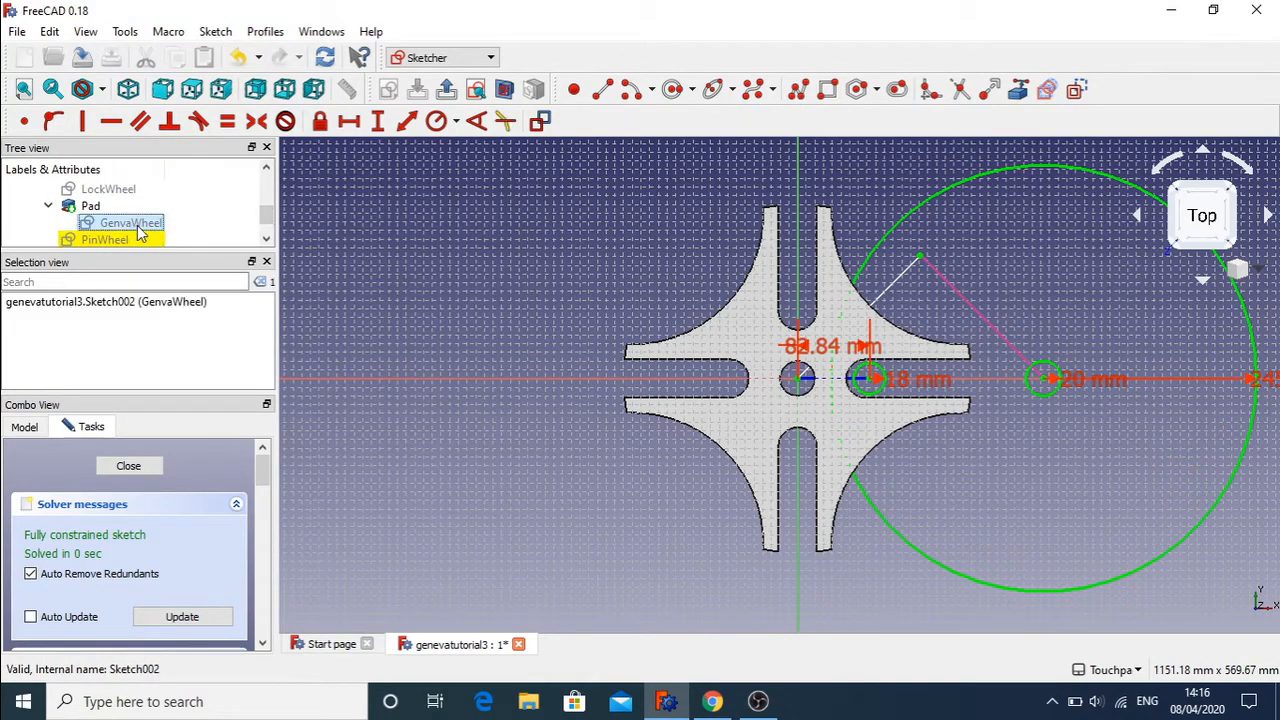
{"action": "right_click", "coordinate": [140, 232]}
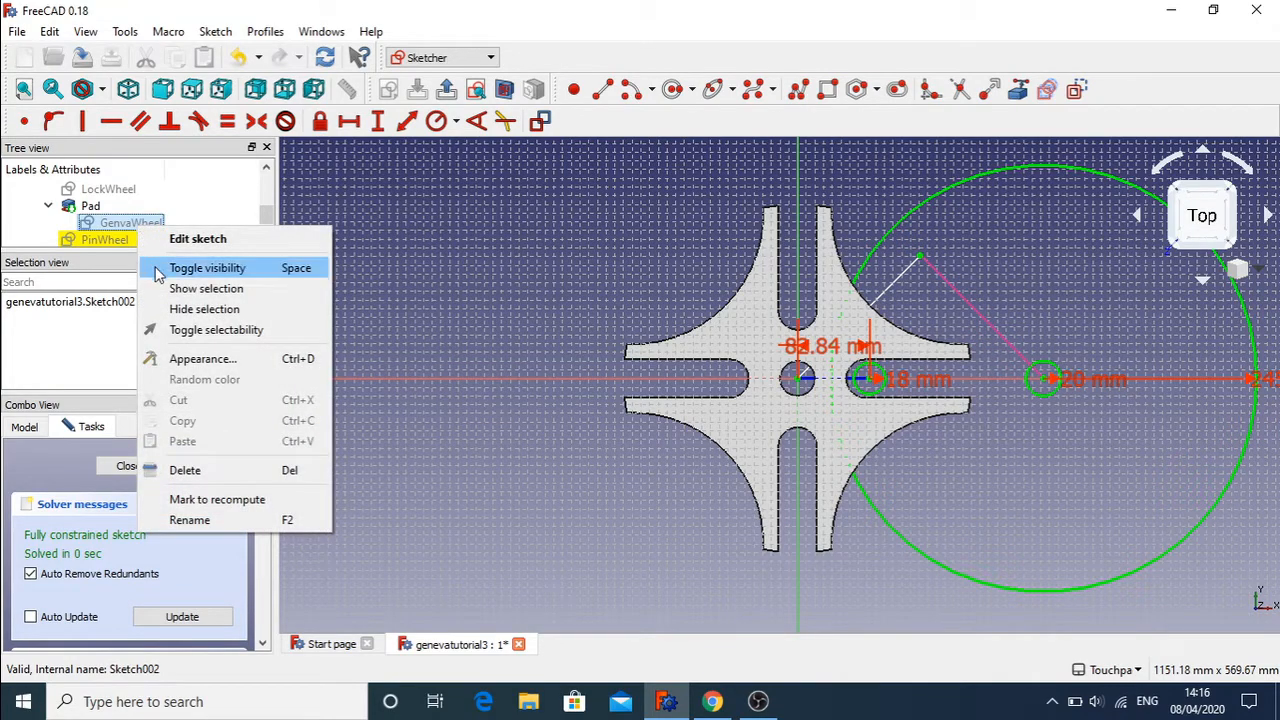
{"action": "left_click", "coordinate": [218, 314]}
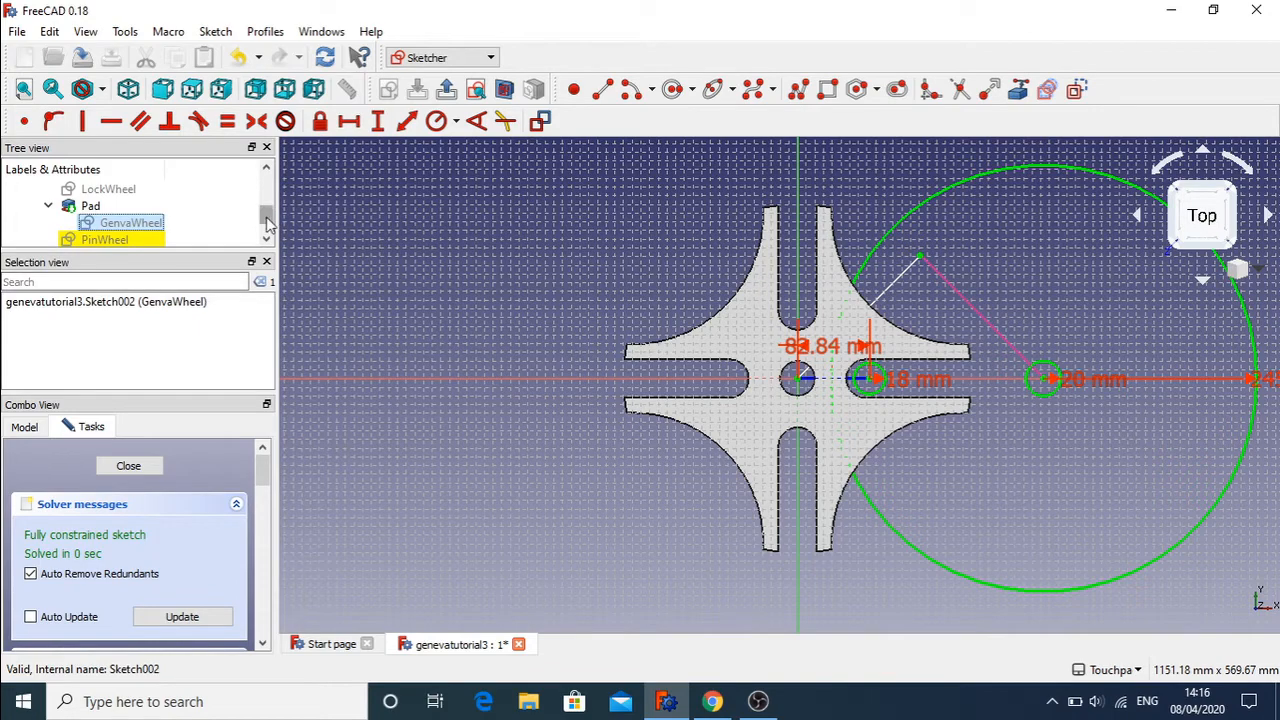
{"action": "left_click", "coordinate": [90, 207]}
{"action": "right_click", "coordinate": [92, 212]}
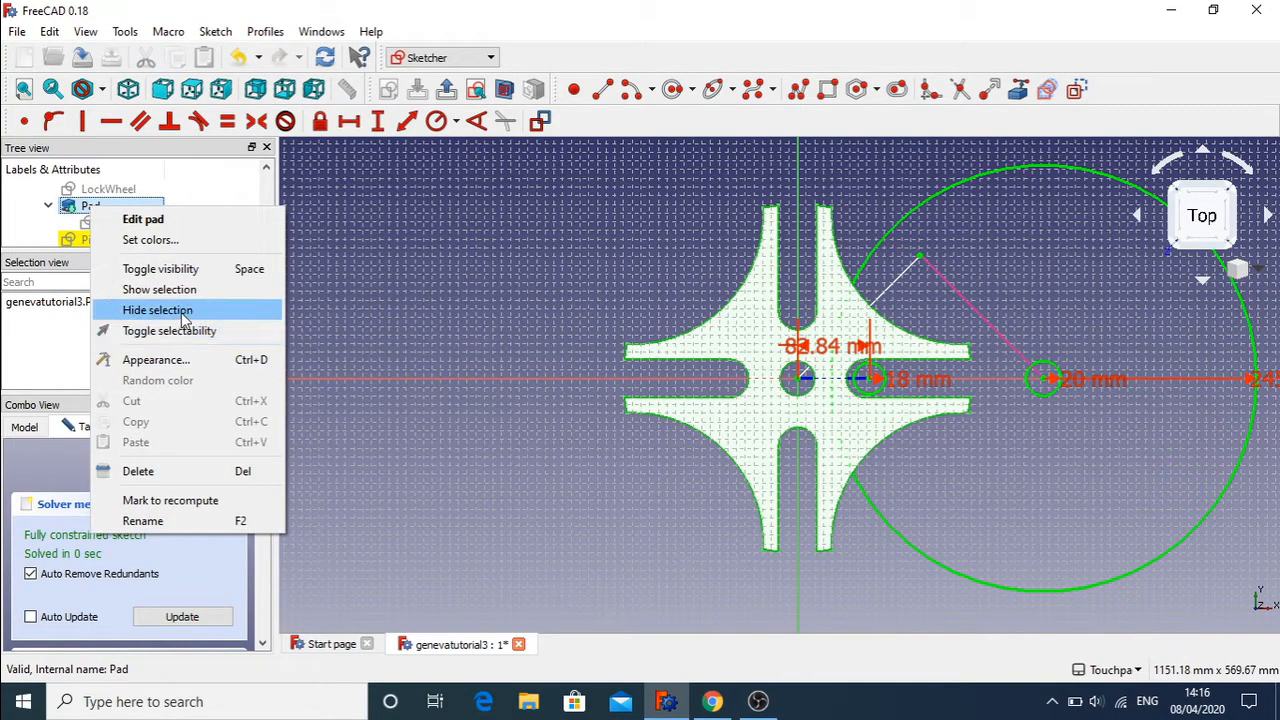
{"action": "left_click", "coordinate": [175, 268]}
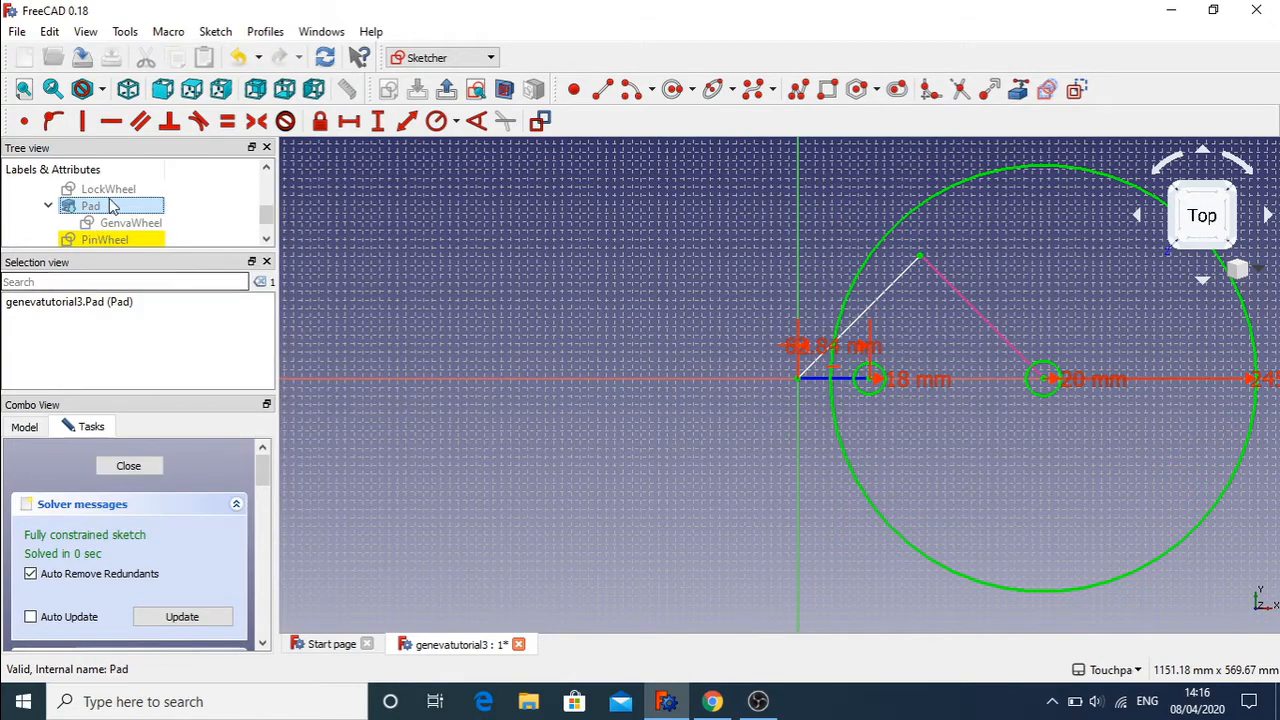
- Replace the 18 mm pin circle with a construction circle about 30 mm in radius, centred just below the short horizontal line's outer end
{"action": "left_click", "coordinate": [873, 393]}
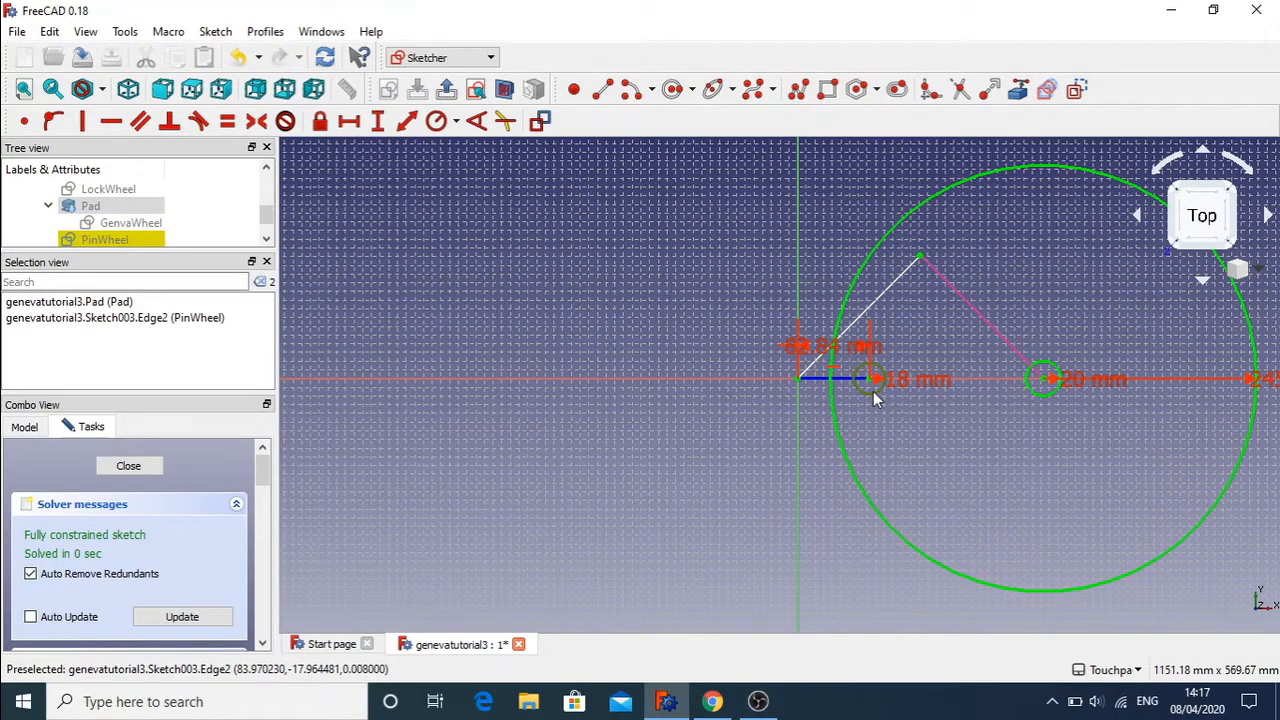
{"action": "key", "text": "Delete"}
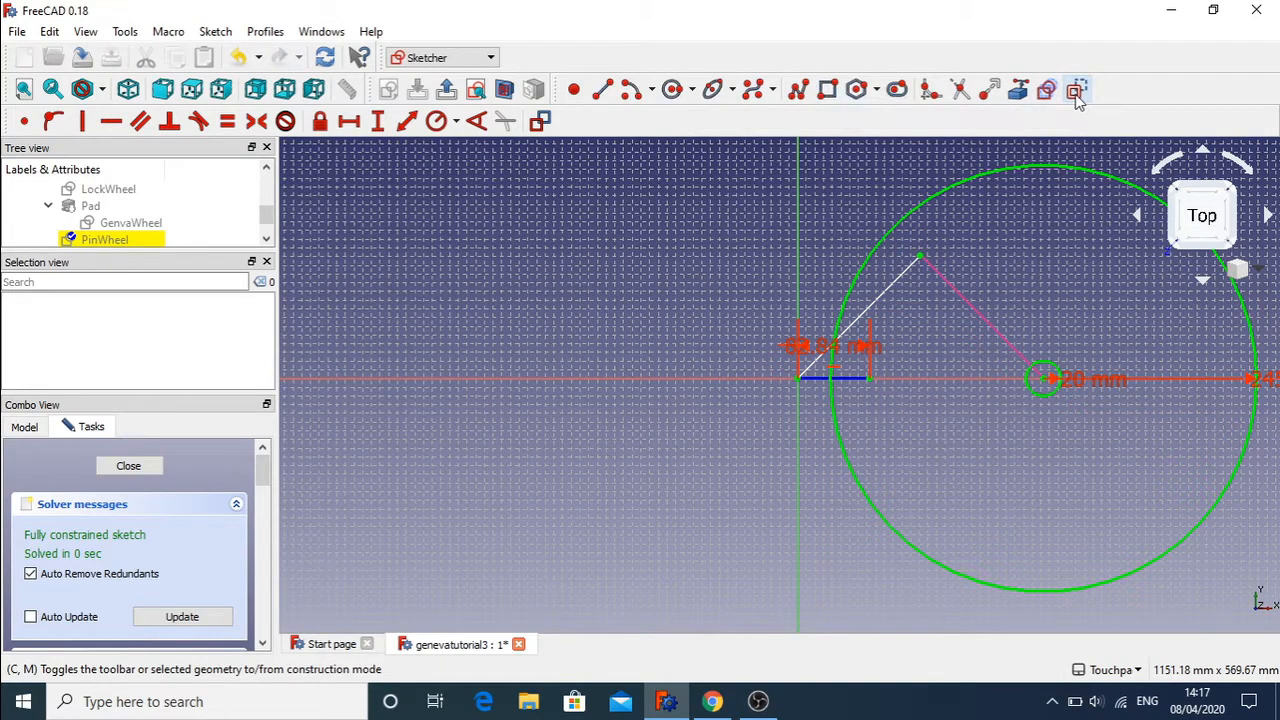
{"action": "left_click", "coordinate": [672, 89]}
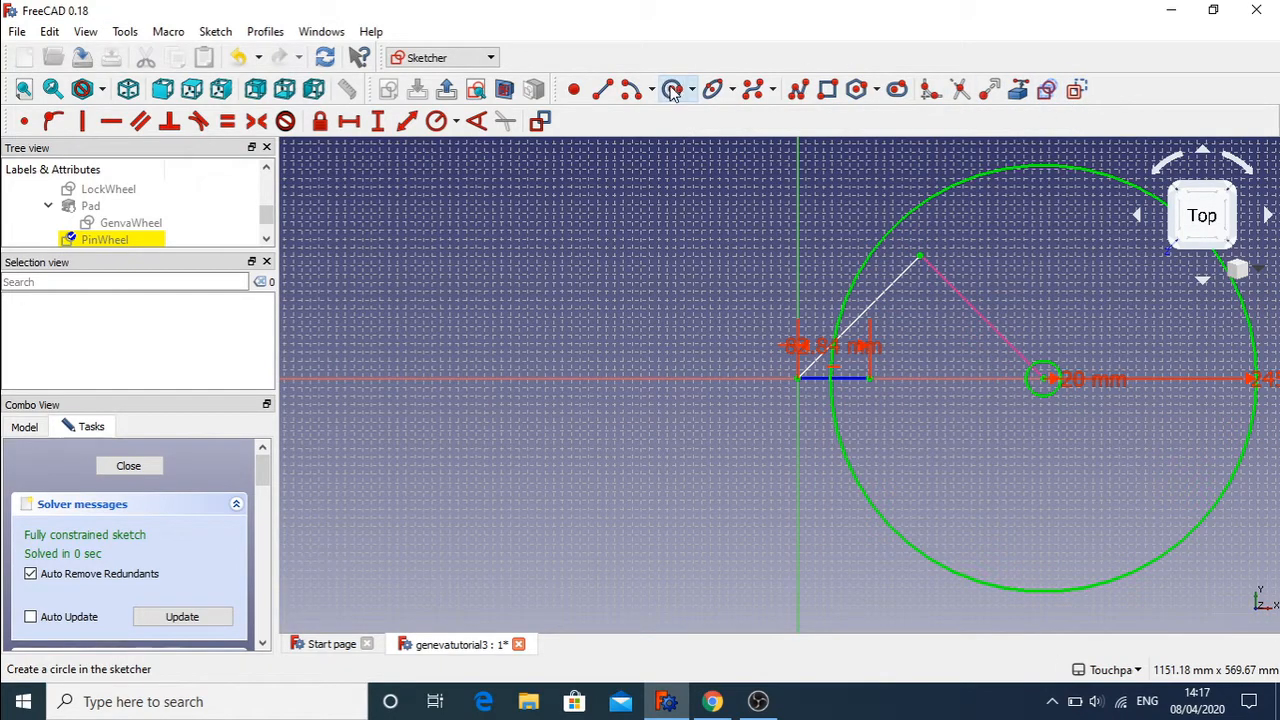
{"action": "left_click", "coordinate": [871, 390]}
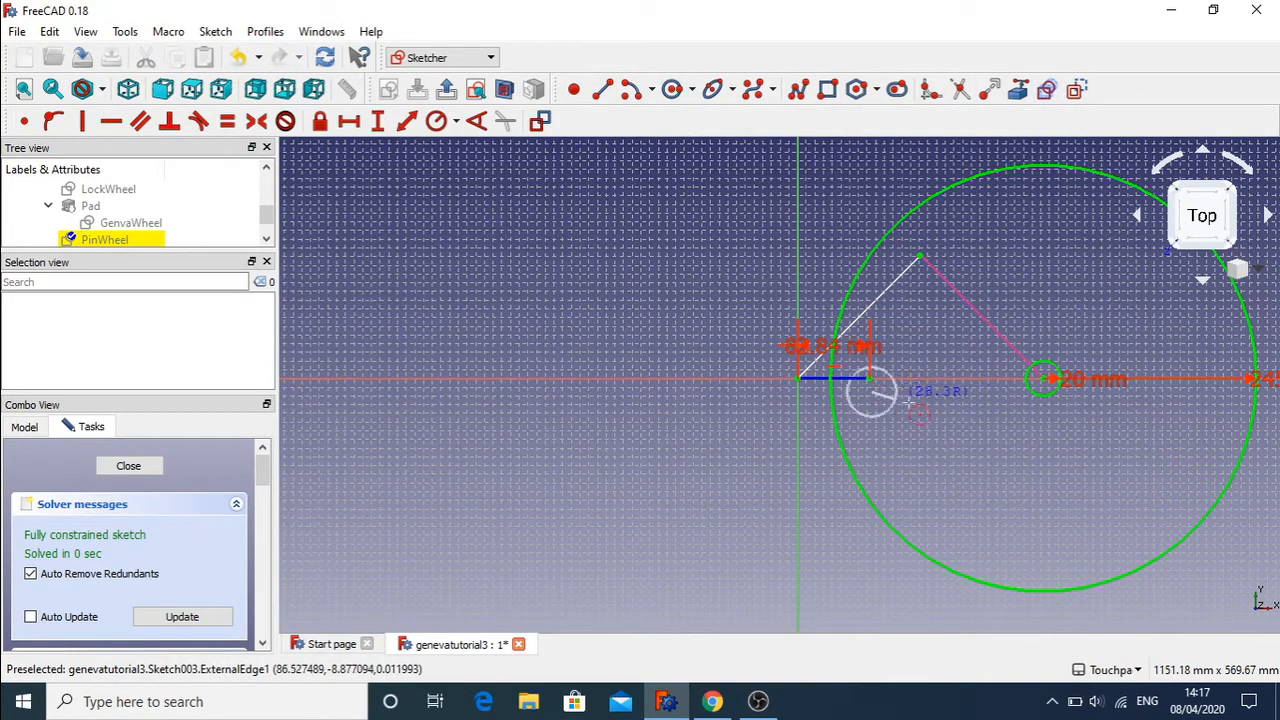
{"action": "left_click", "coordinate": [895, 405]}
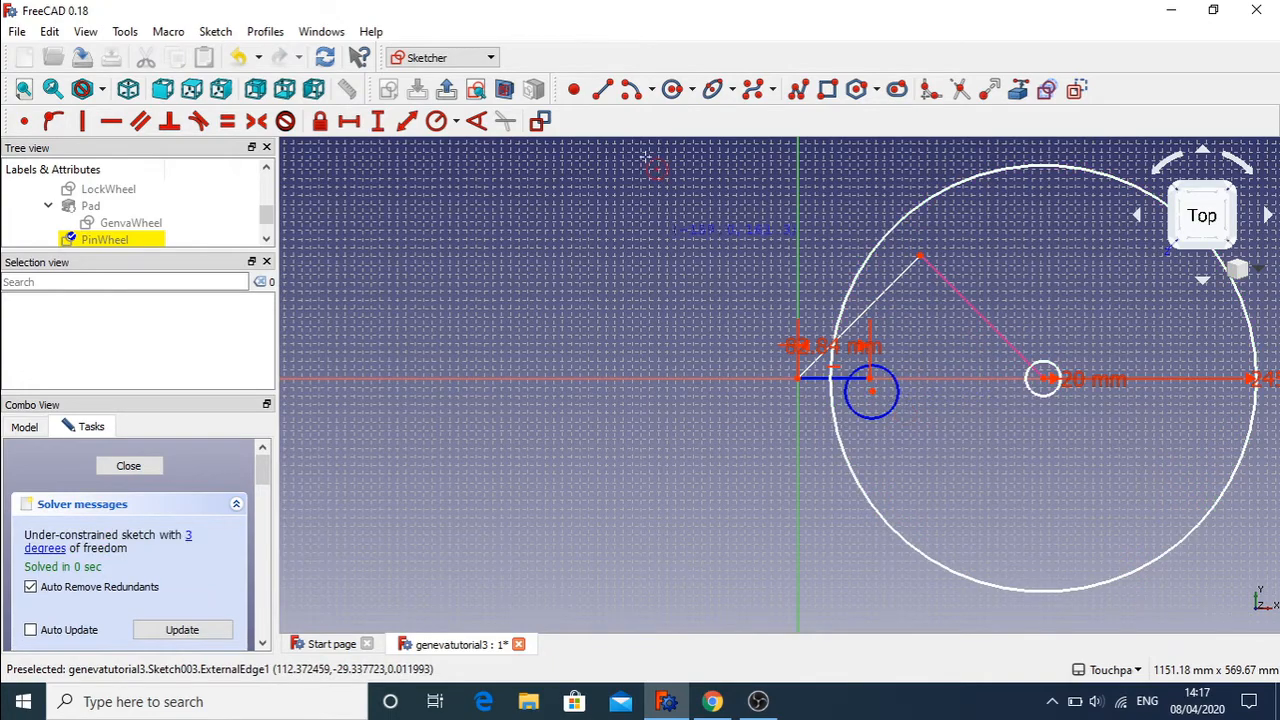
- Constrain the new construction circle's radius to 18 mm and move it further below the horizontal axis
{"action": "left_click", "coordinate": [436, 121]}
{"action": "left_click", "coordinate": [873, 420]}
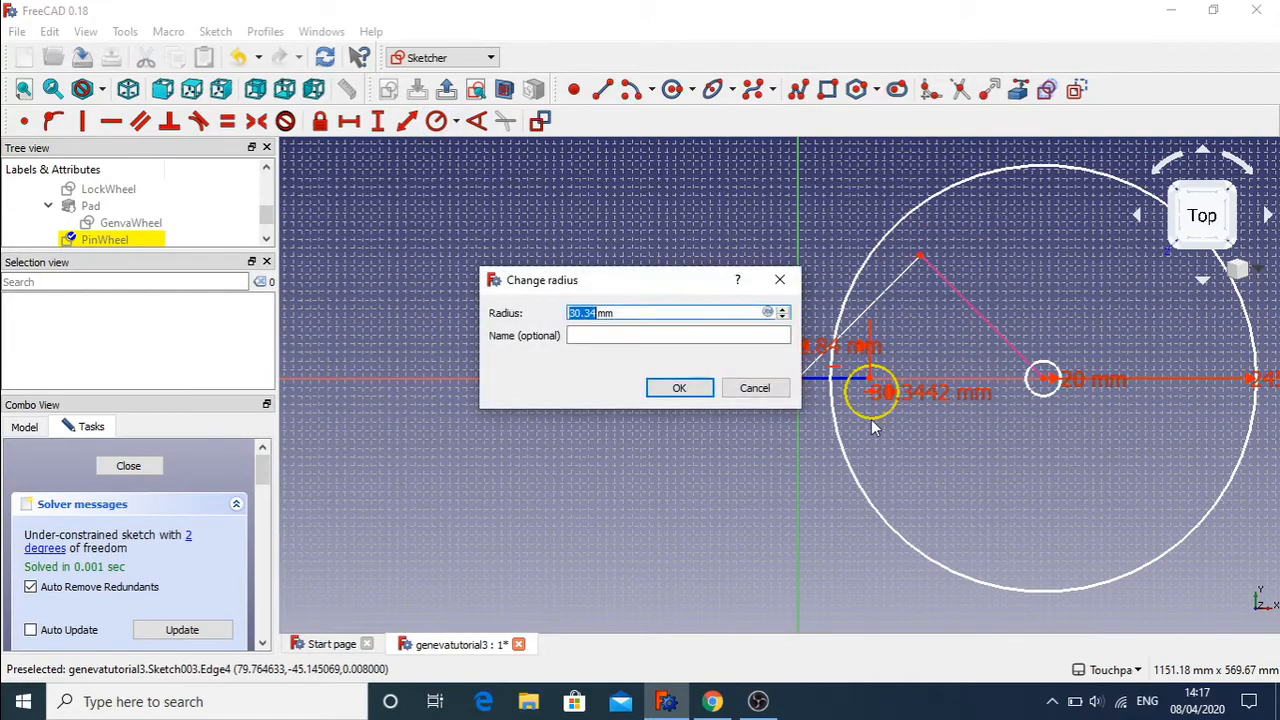
{"action": "type", "text": "18mmmm"}
{"action": "key", "text": "Return"}
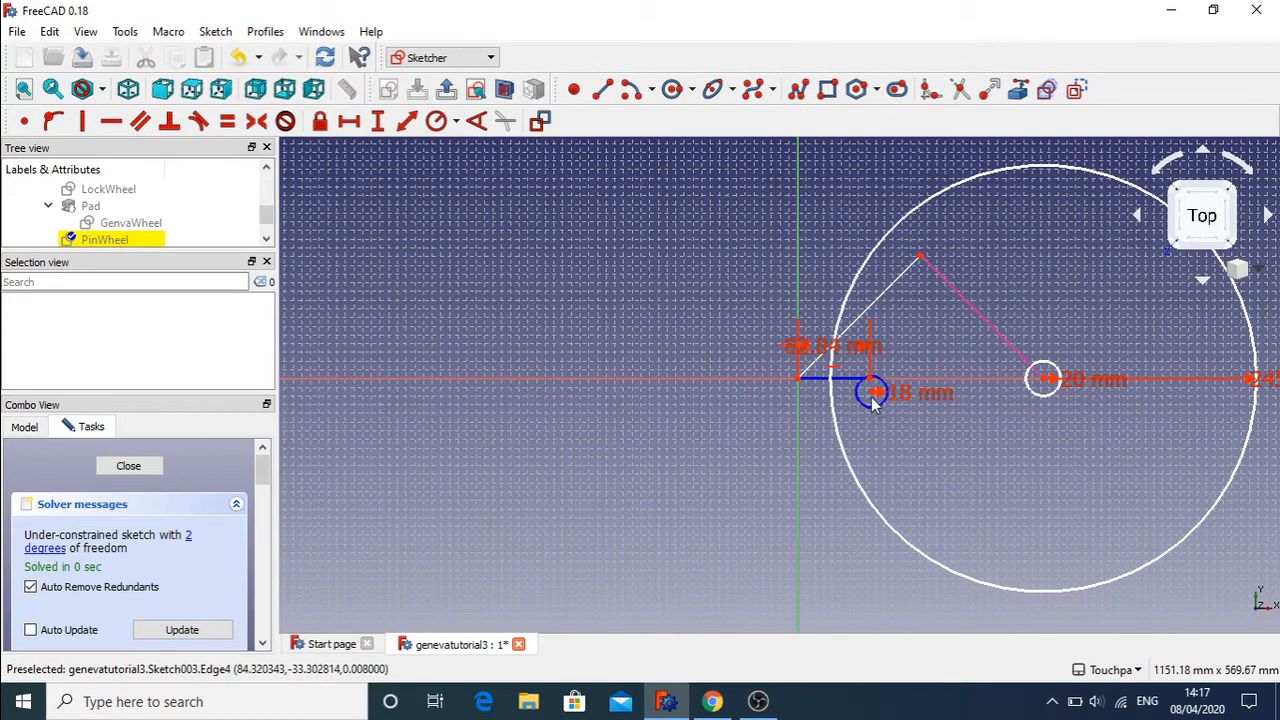
{"action": "left_click_drag", "start_coordinate": [871, 393], "coordinate": [878, 427]}
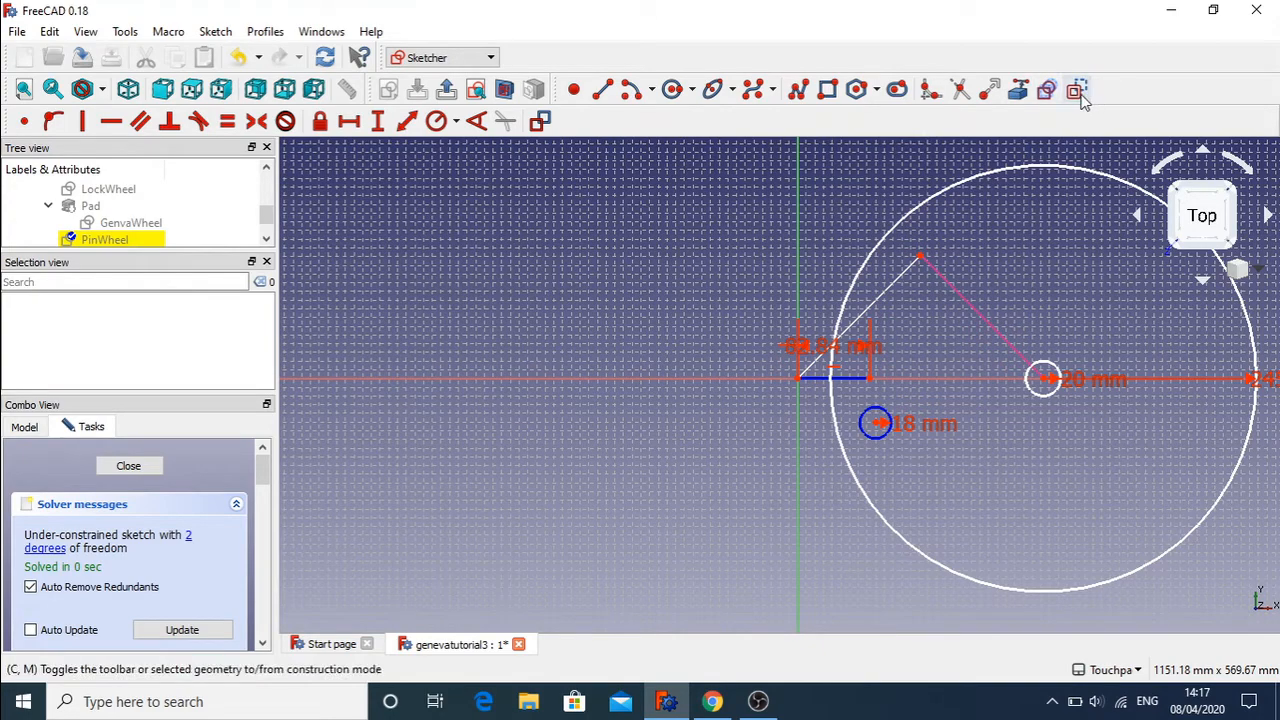
- Draw a small regular circle inside the large circle, above the horizontal axis, and constrain its radius to 4 mm
{"action": "left_click", "coordinate": [672, 90]}
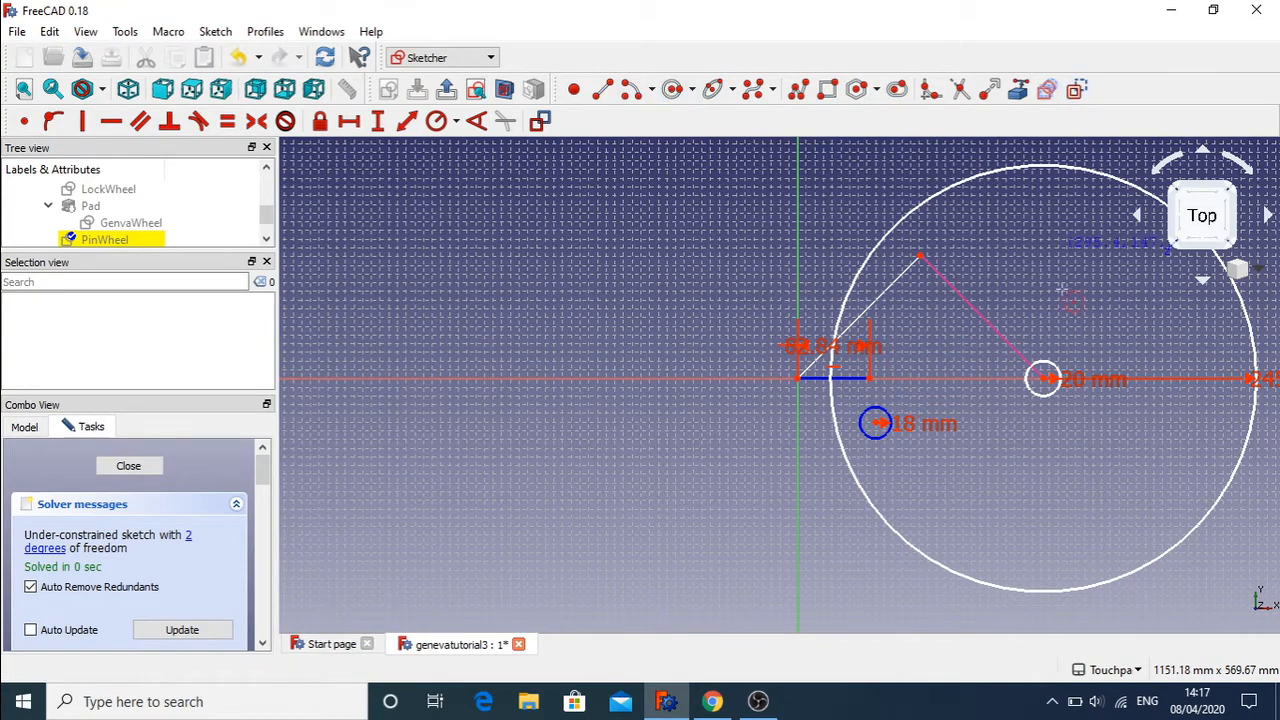
{"action": "left_click", "coordinate": [923, 348]}
{"action": "left_click", "coordinate": [935, 349]}
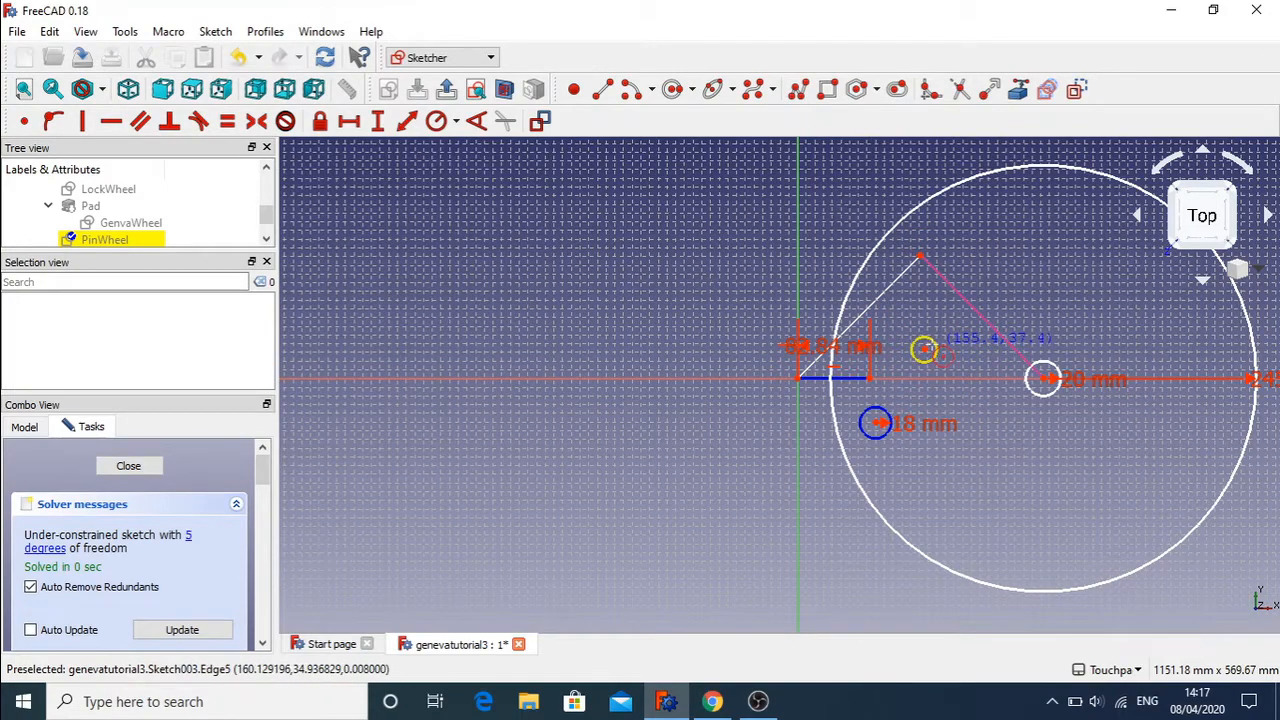
{"action": "left_click", "coordinate": [923, 348]}
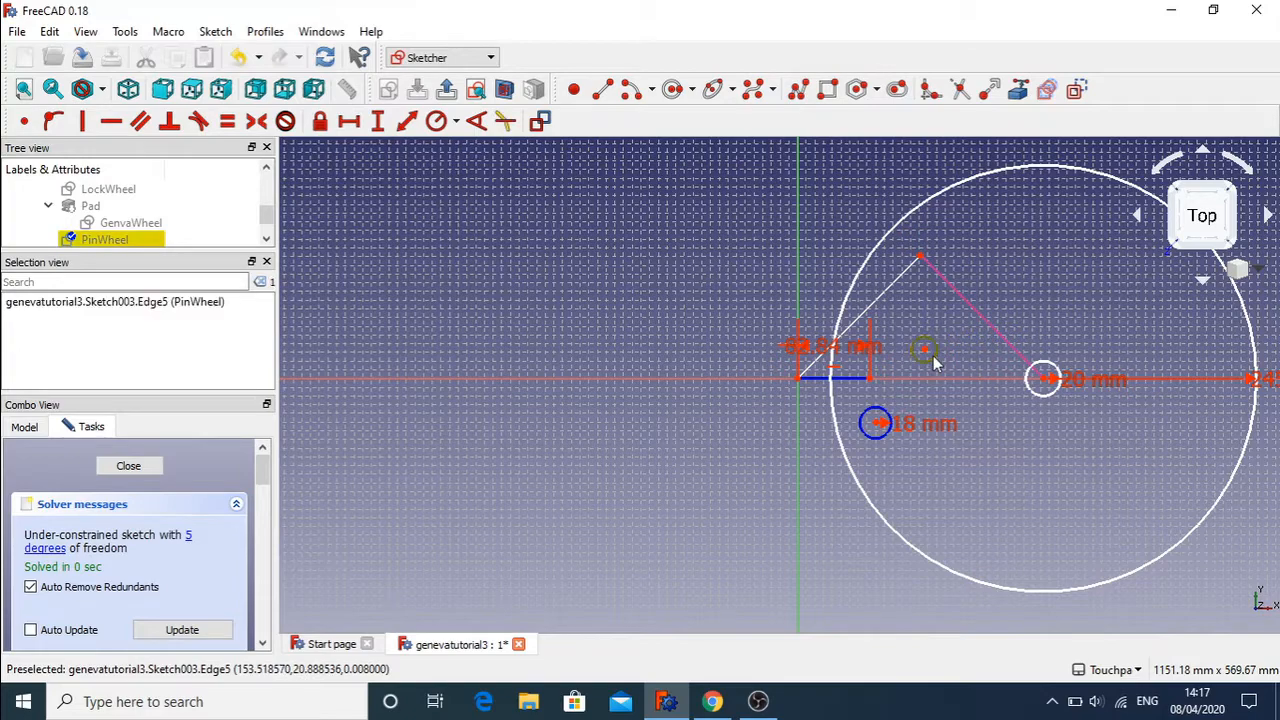
{"action": "left_click", "coordinate": [436, 120]}
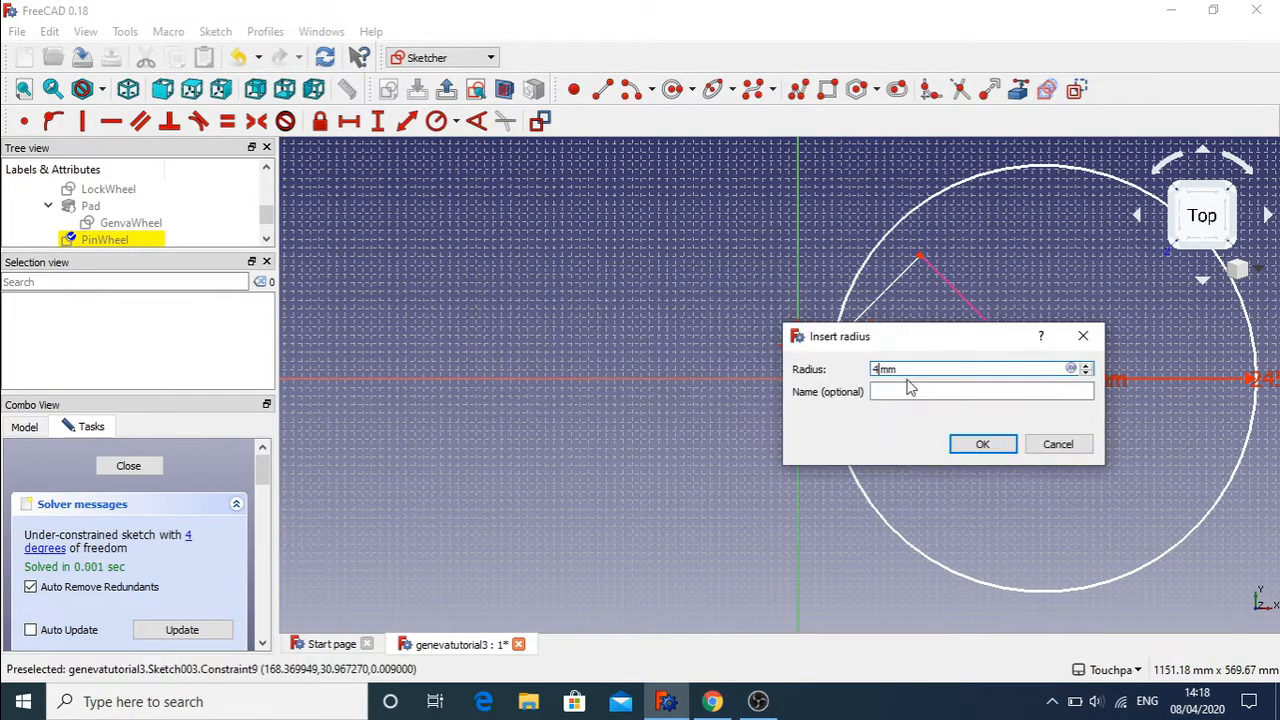
{"action": "key", "text": "Return"}
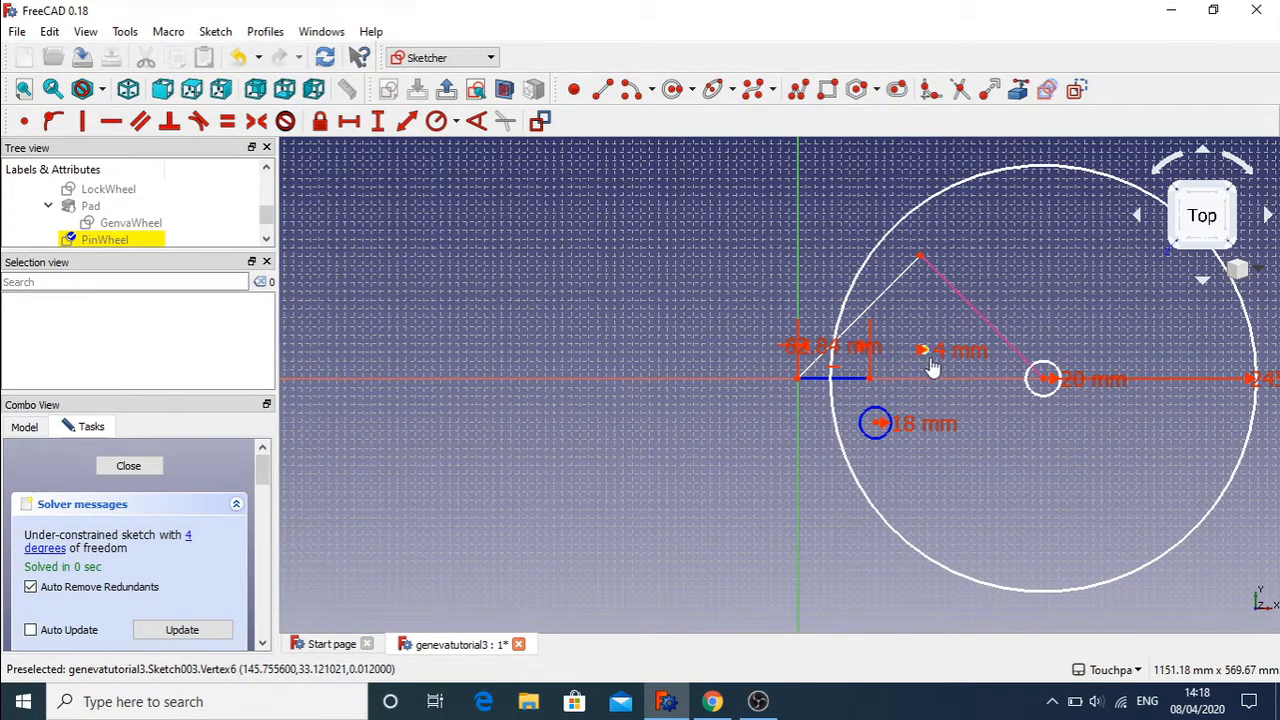
- Make the 4 mm circle's centre coincident with the outer endpoint of the short horizontal construction line
{"action": "left_click_drag", "start_coordinate": [930, 368], "coordinate": [913, 400]}
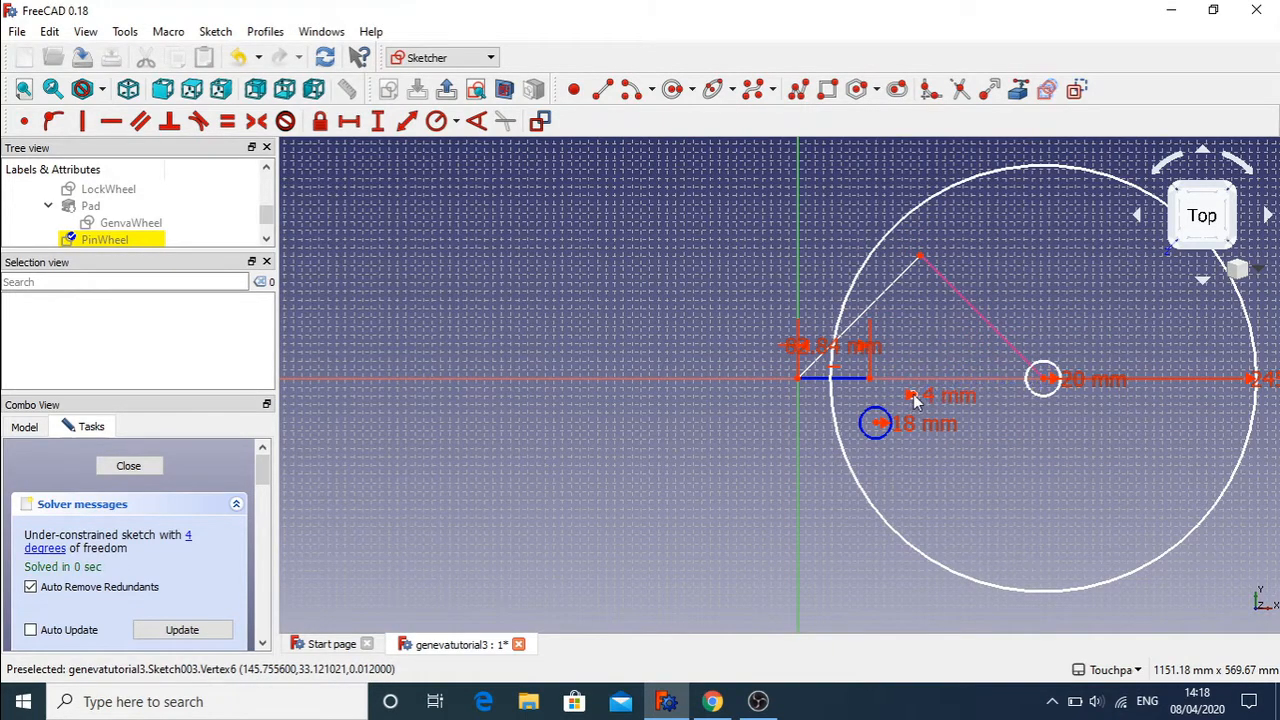
{"action": "left_click", "coordinate": [913, 400]}
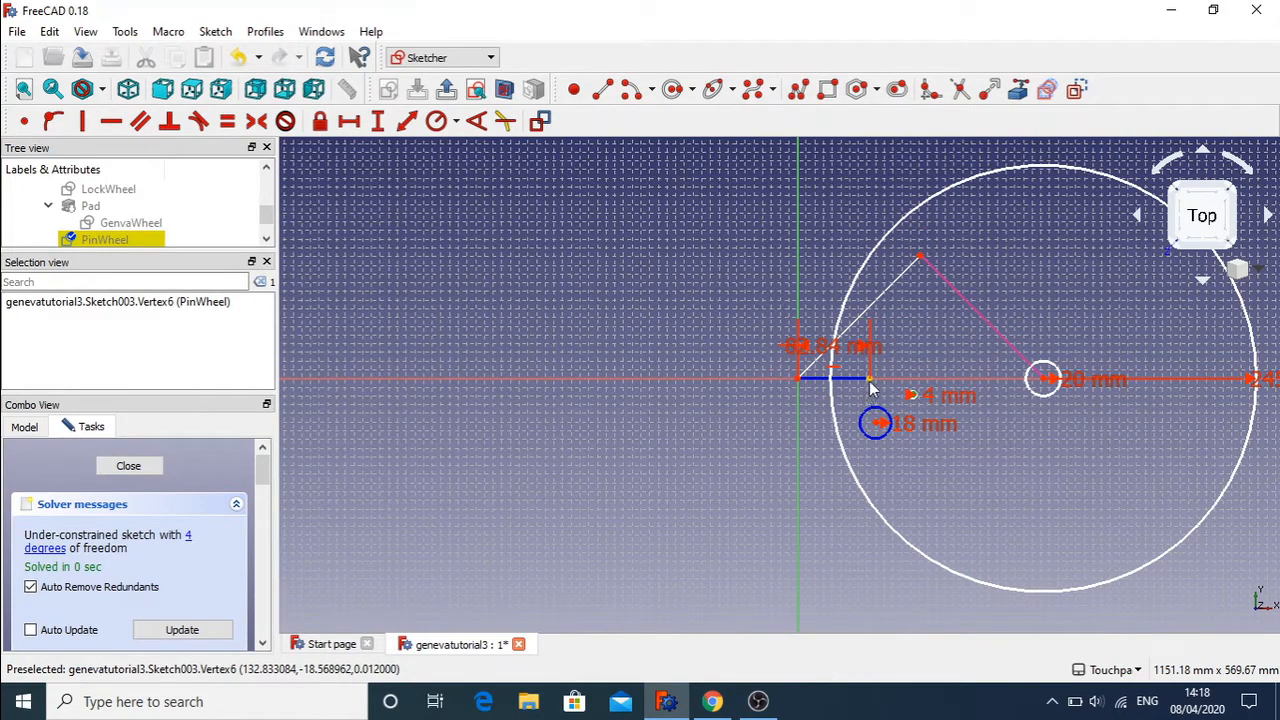
{"action": "left_click", "coordinate": [868, 378]}
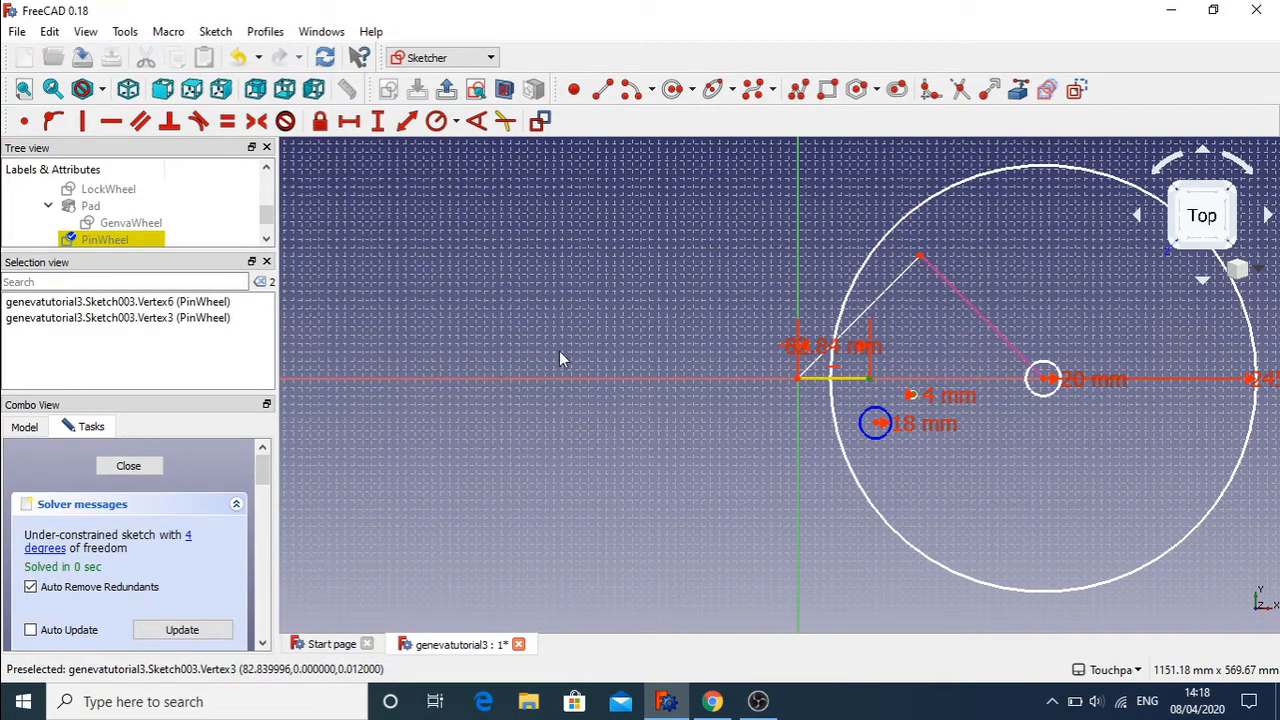
{"action": "left_click", "coordinate": [22, 121]}
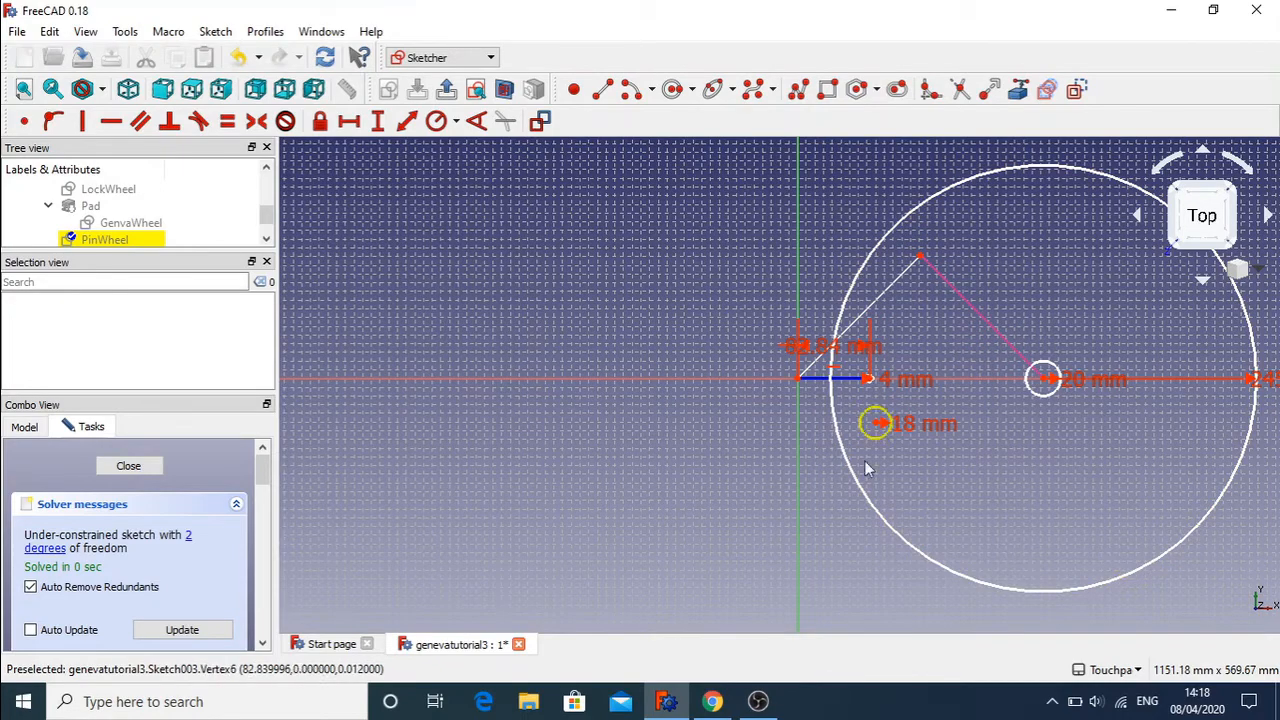
- Make the 18 mm construction circle's centre coincident with the 4 mm circle's centre and close the PinWheel sketch
{"action": "mouse_move", "coordinate": [875, 423]}
{"action": "left_mouse_down"}
{"action": "mouse_move", "coordinate": [852, 422]}
{"action": "mouse_move", "coordinate": [872, 422]}
{"action": "left_mouse_up"}
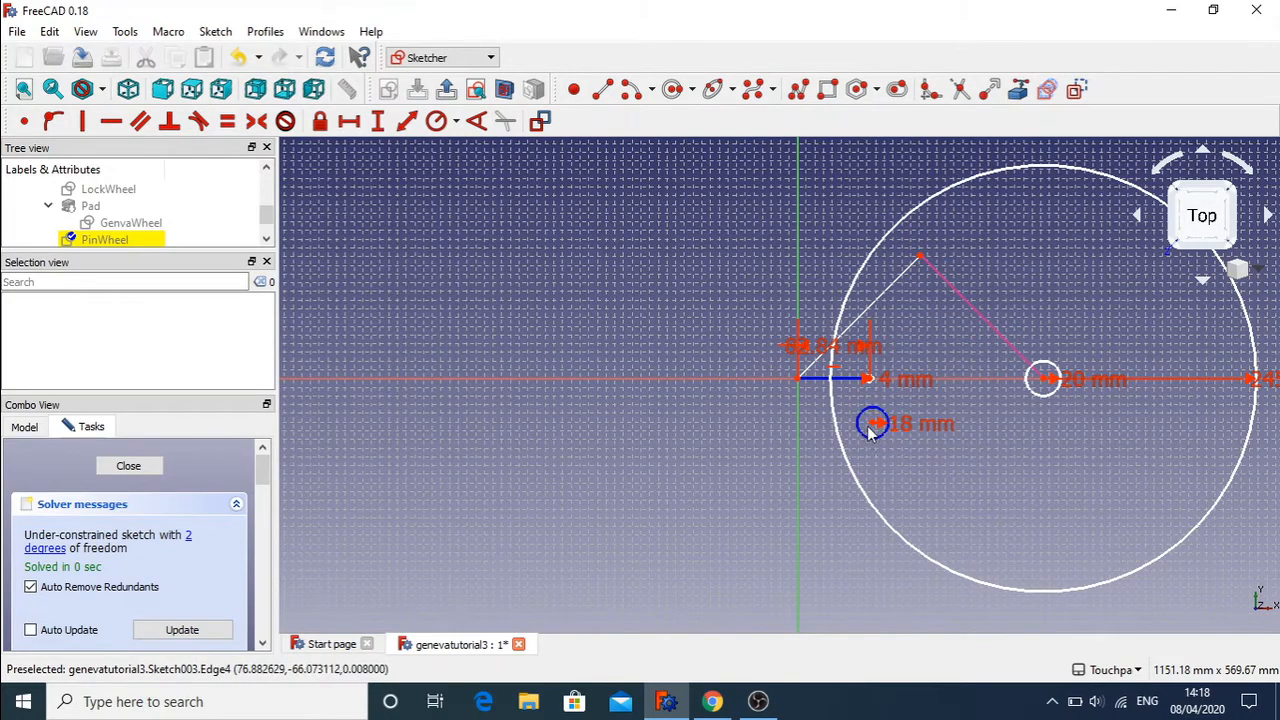
{"action": "left_click", "coordinate": [872, 424]}
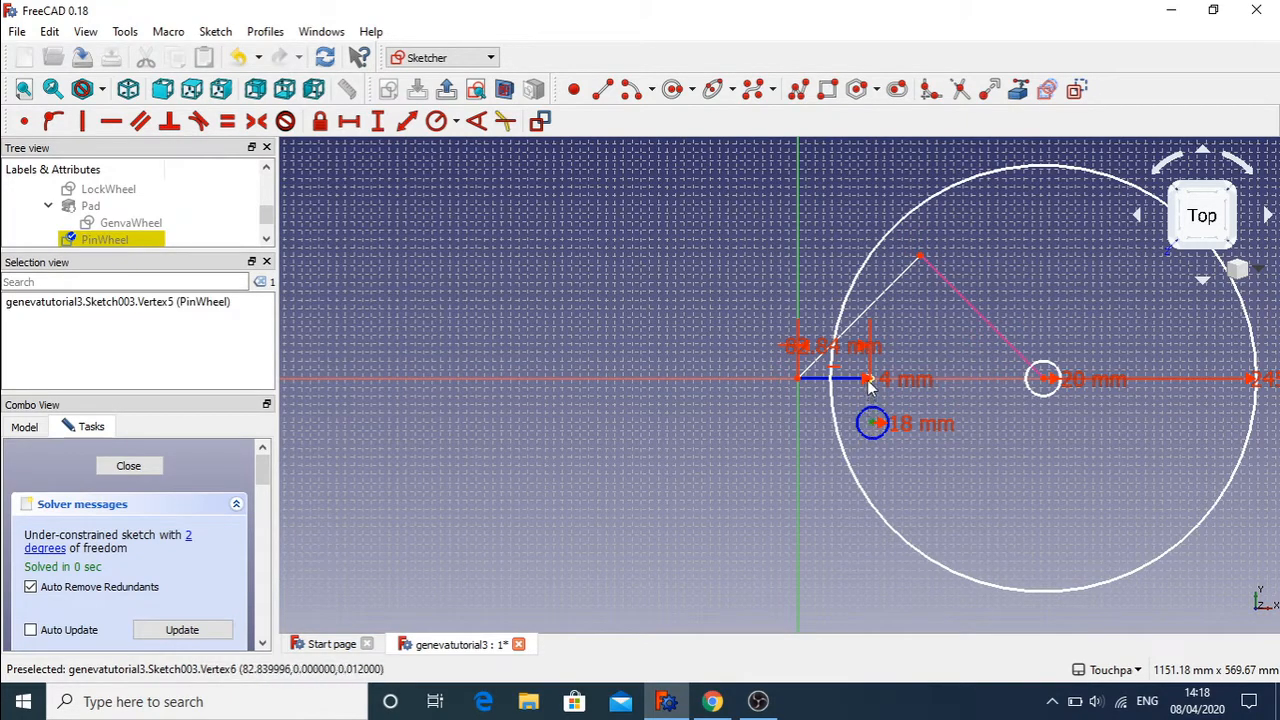
{"action": "left_click", "coordinate": [867, 380]}
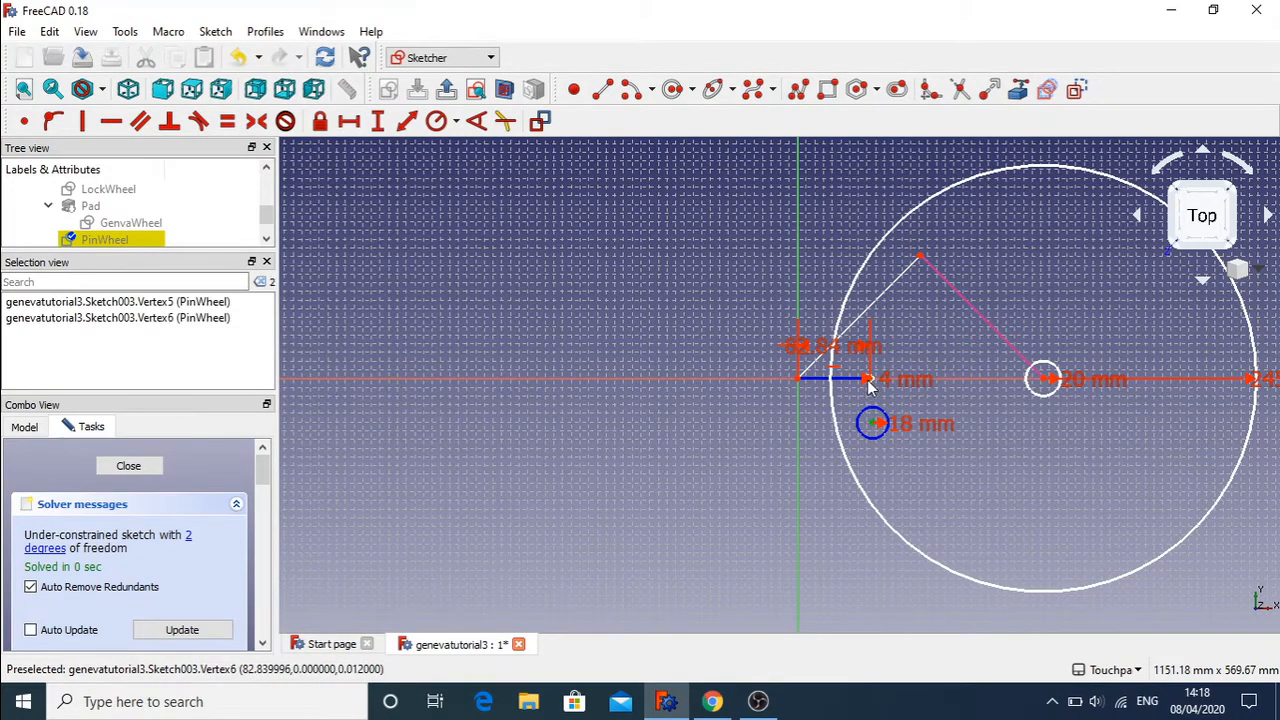
{"action": "left_click", "coordinate": [24, 121]}
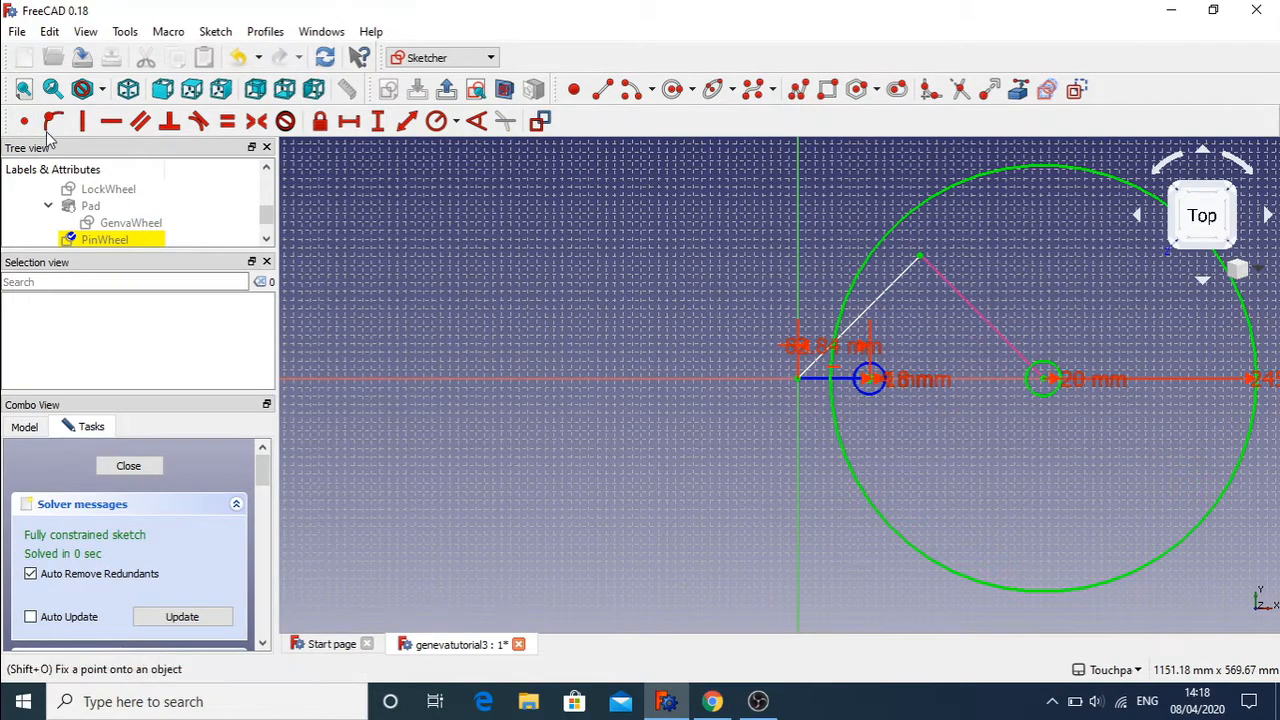
{"action": "left_click", "coordinate": [136, 466]}
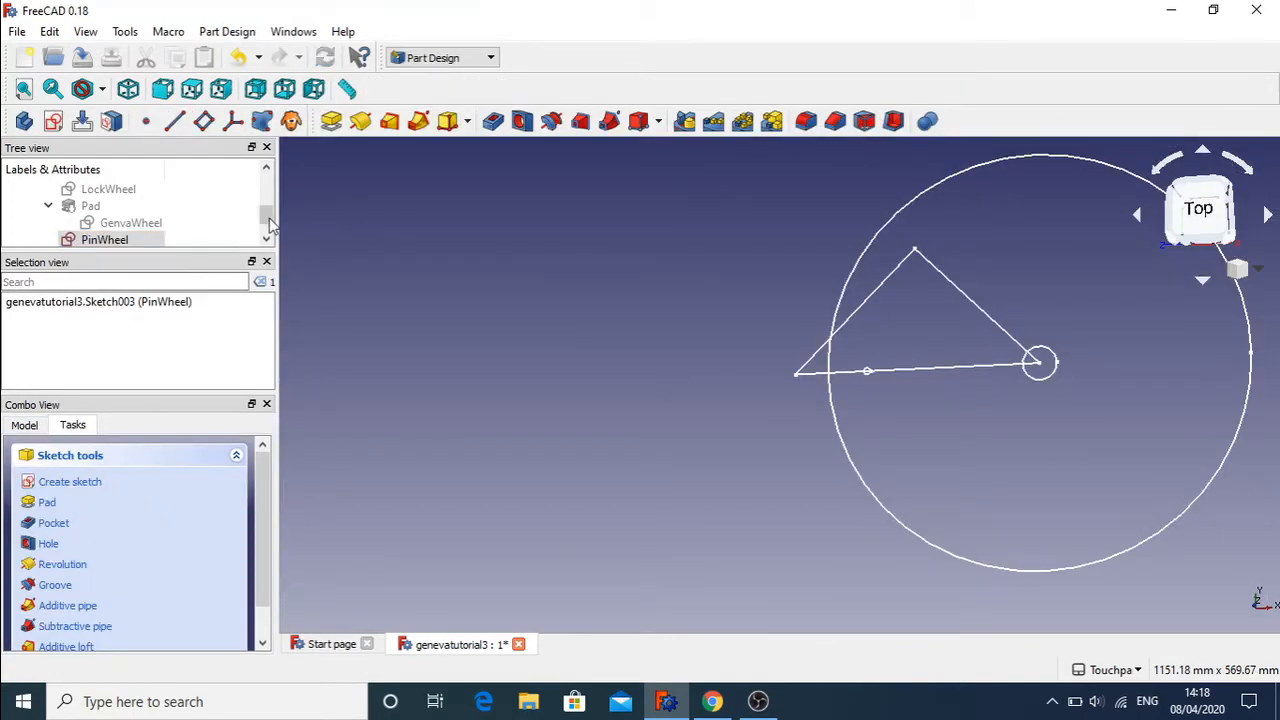
{"action": "scroll", "coordinate": [268, 225], "scroll_direction": "down", "scroll_amount": 1}
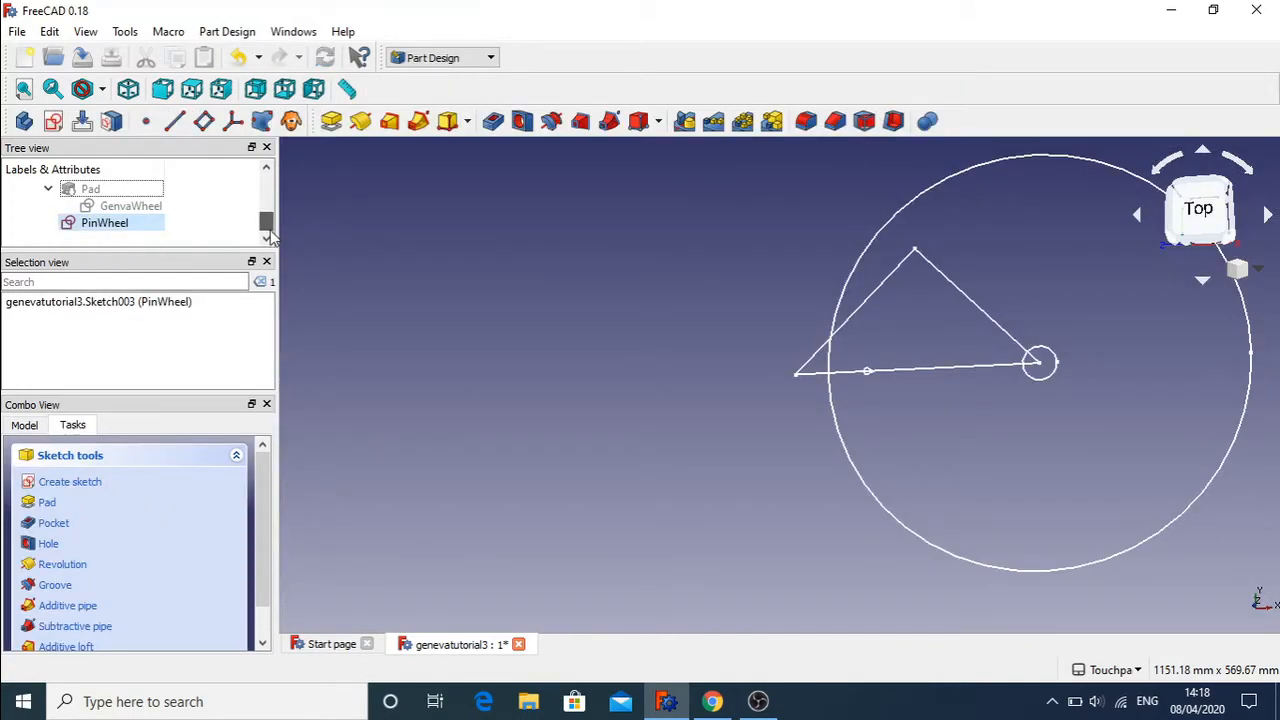
{"action": "left_click", "coordinate": [120, 228]}
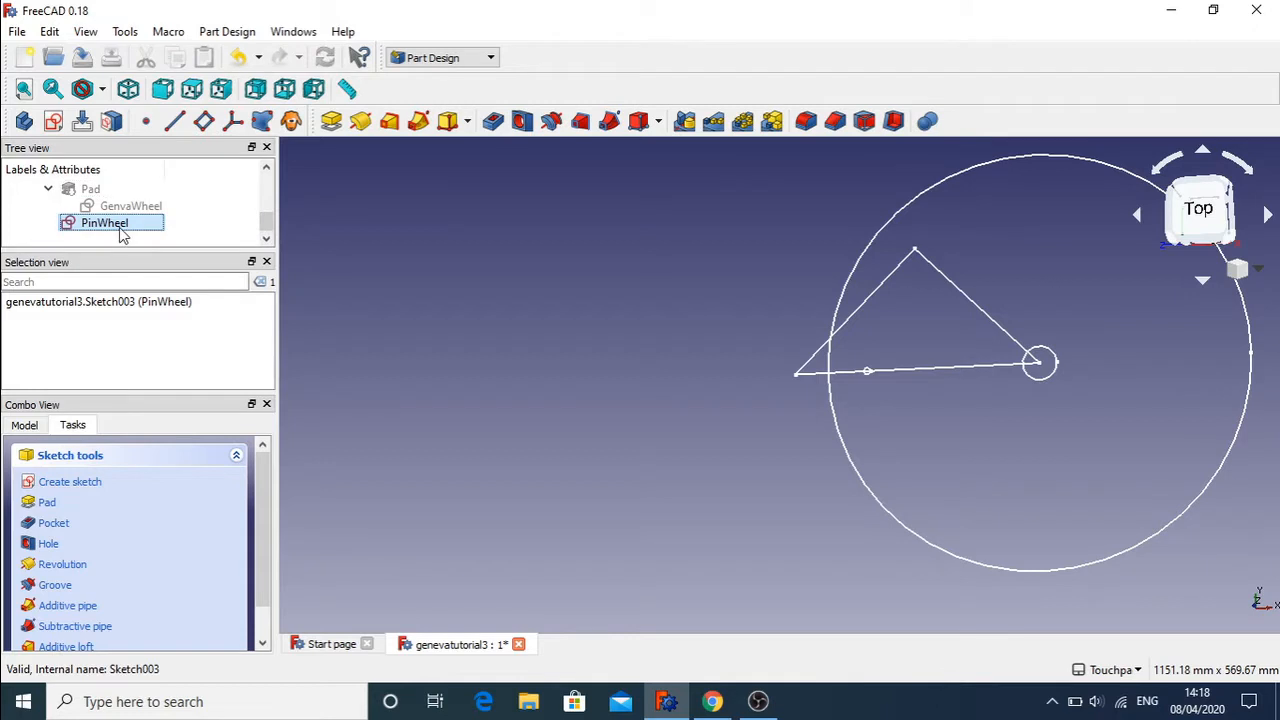
{"action": "left_click", "coordinate": [46, 502]}
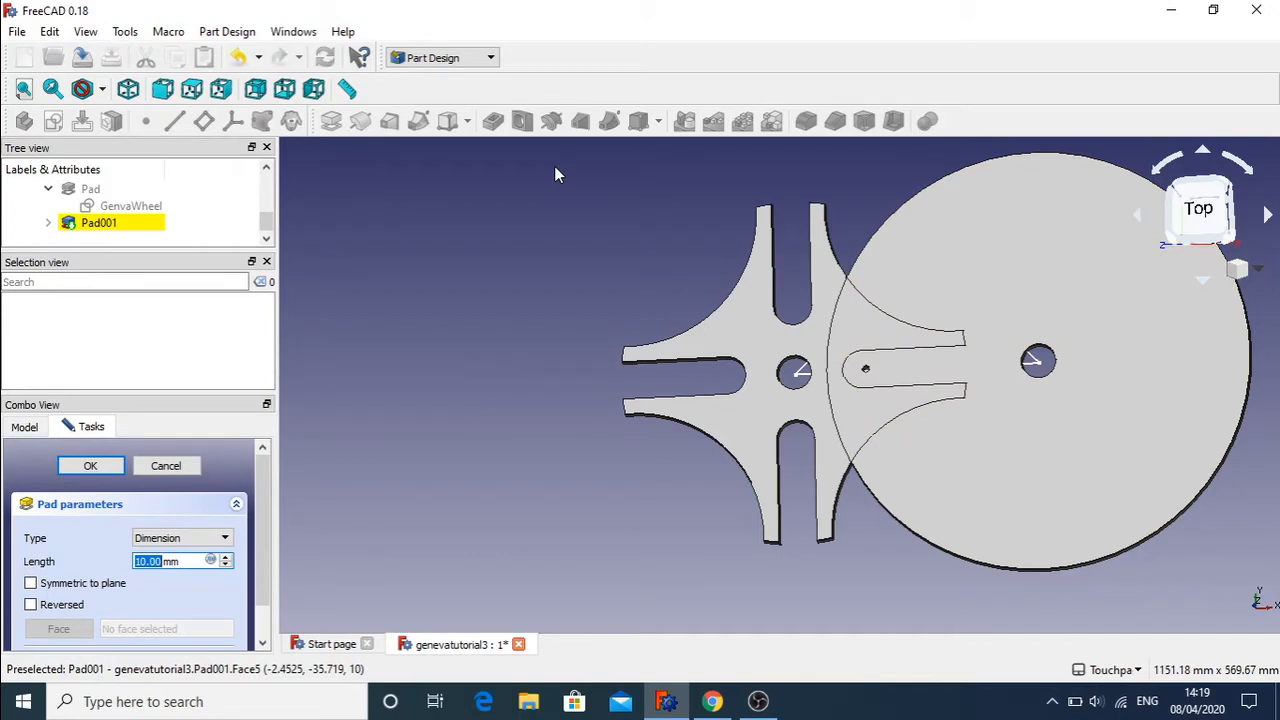
{"action": "left_click", "coordinate": [166, 466]}
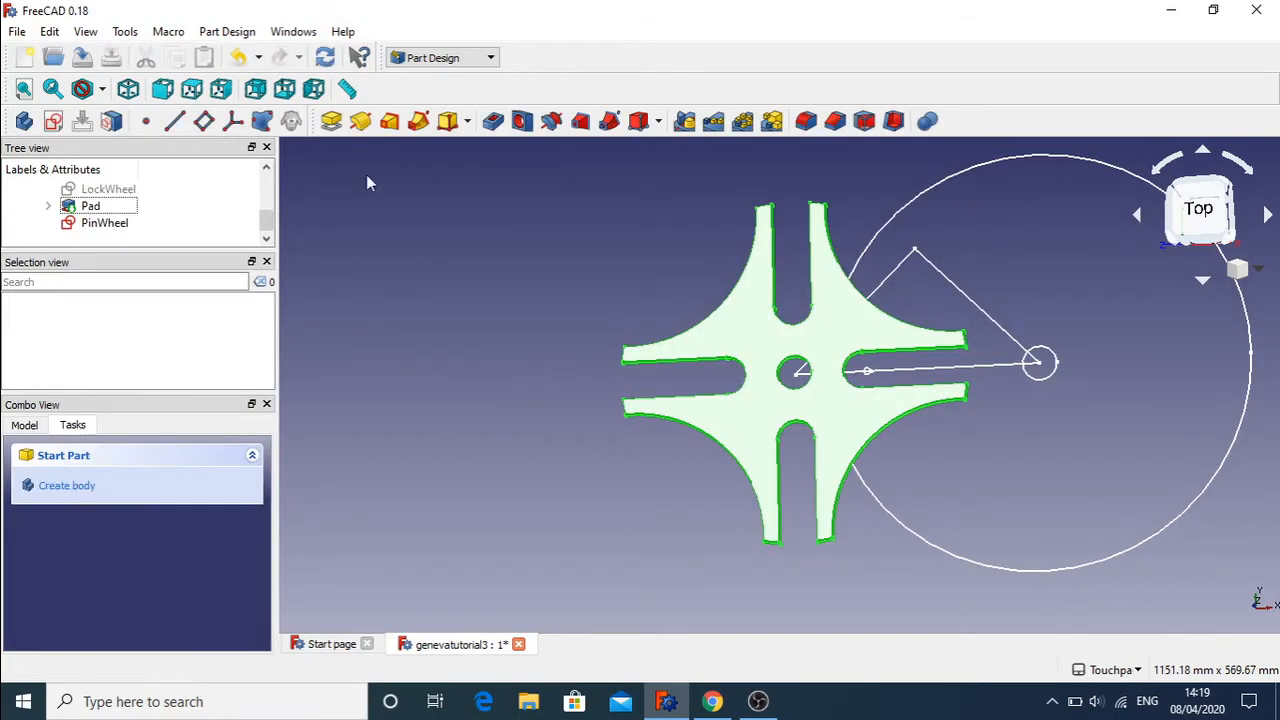
- Enlarge the model tree to show the whole body and open the LockWheel sketch for editing
{"action": "left_click_drag", "start_coordinate": [266, 220], "coordinate": [268, 225]}
{"action": "left_click_drag", "start_coordinate": [194, 251], "coordinate": [179, 460]}
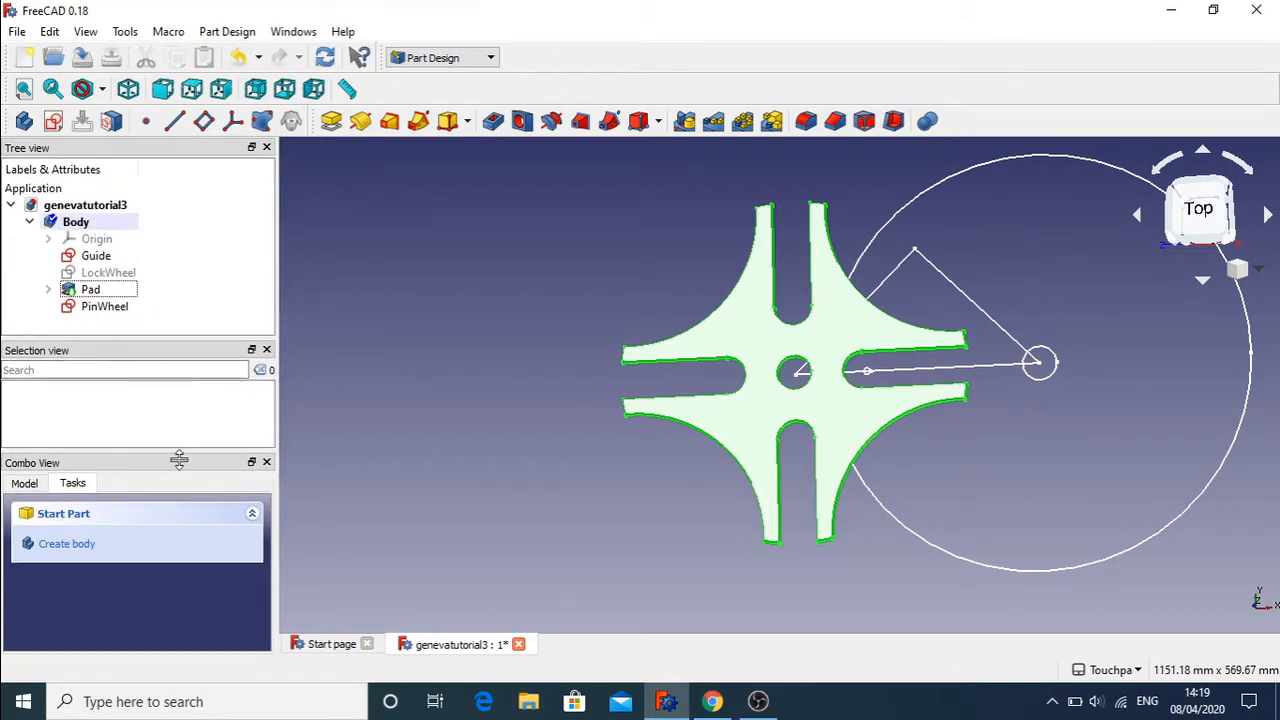
{"action": "left_click", "coordinate": [126, 276]}
{"action": "double_click", "coordinate": [128, 279]}
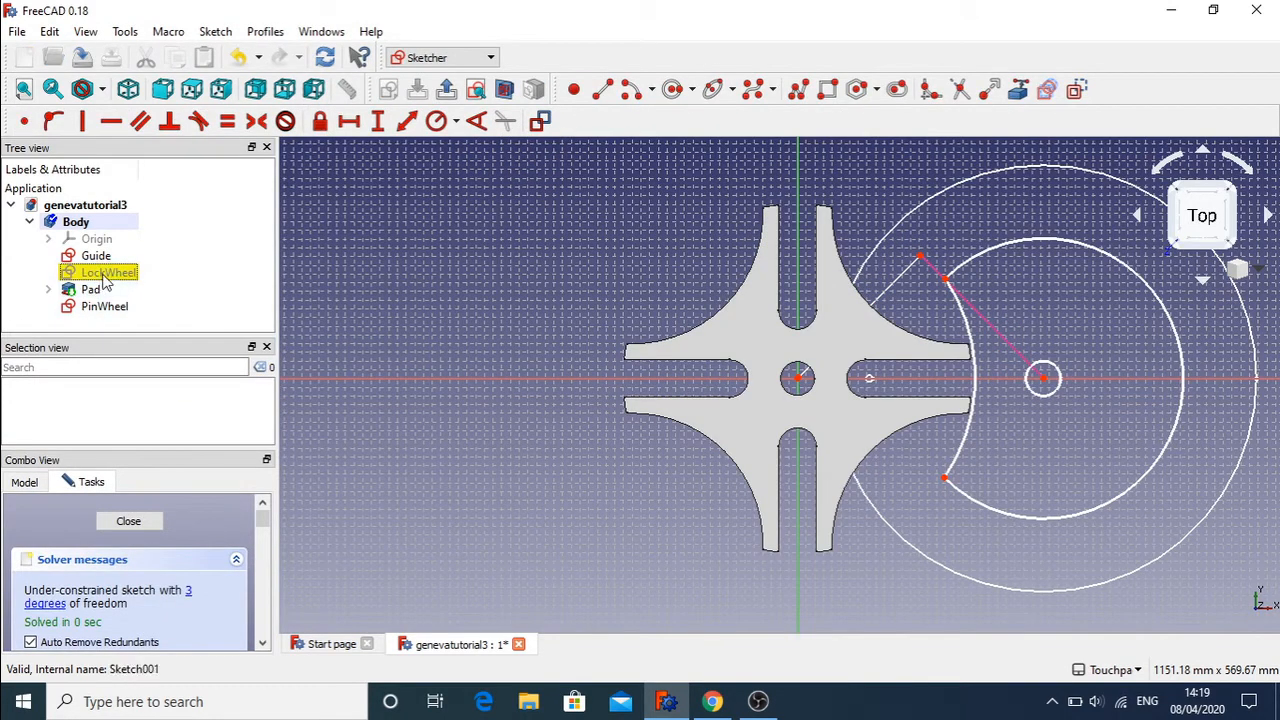
- Make the LockWheel sketch visible and hide the Guide sketch
{"action": "left_click", "coordinate": [112, 279]}
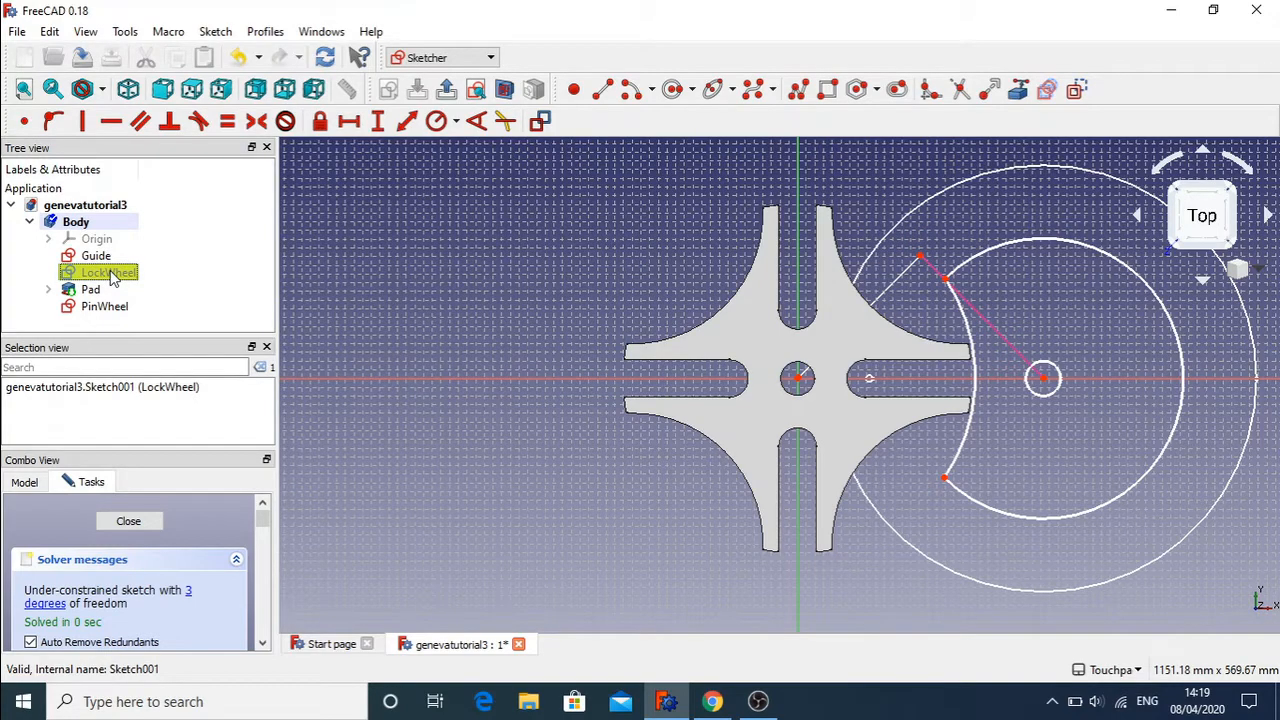
{"action": "right_click", "coordinate": [112, 280]}
{"action": "left_click", "coordinate": [181, 334]}
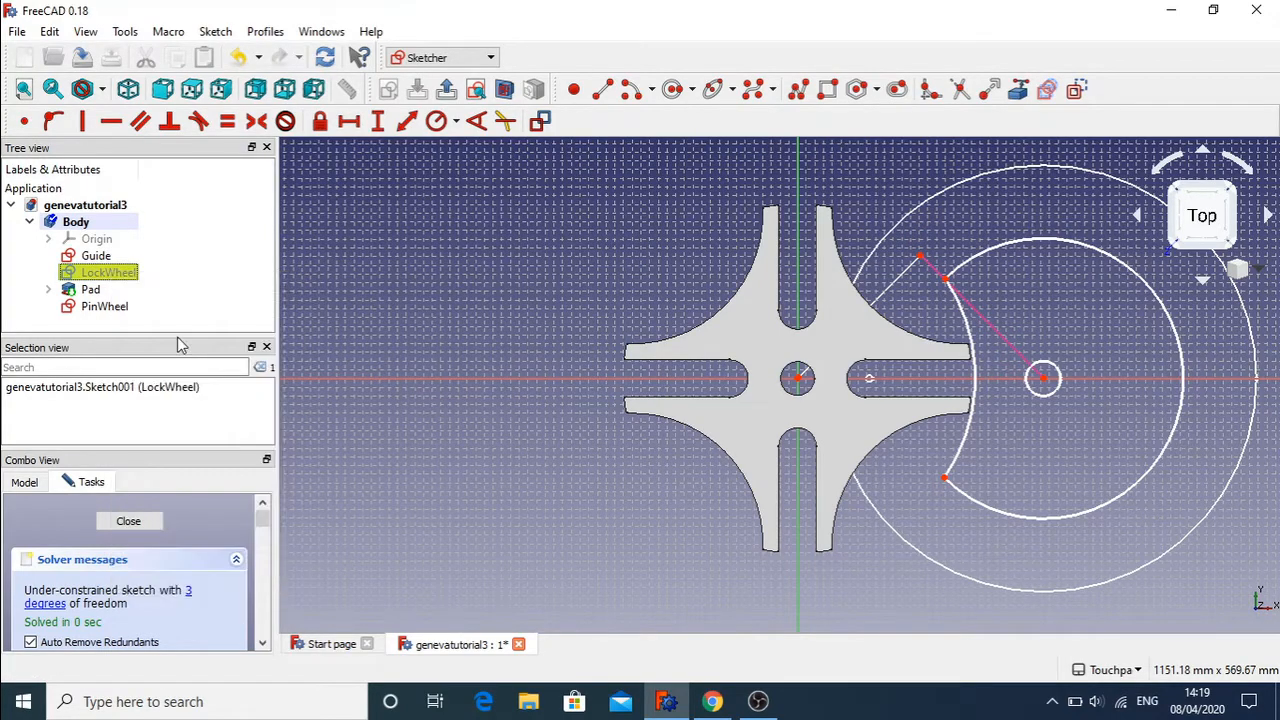
{"action": "left_click", "coordinate": [100, 256]}
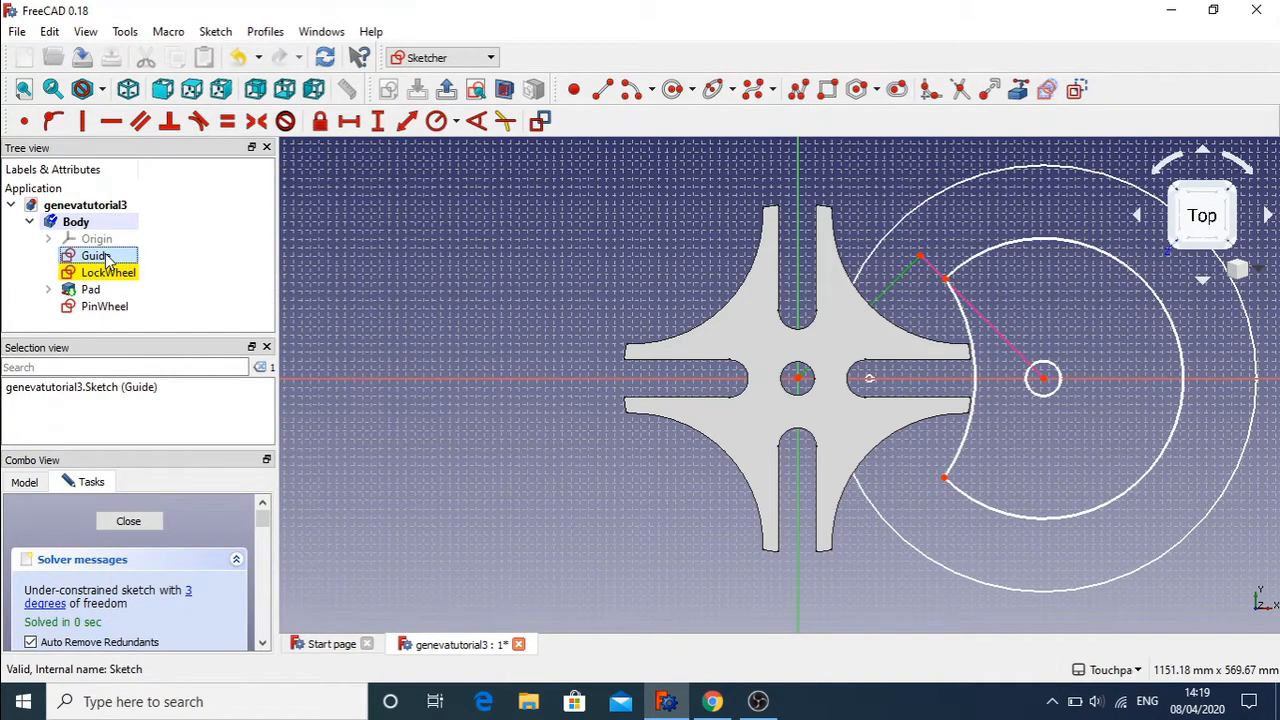
{"action": "right_click", "coordinate": [108, 258]}
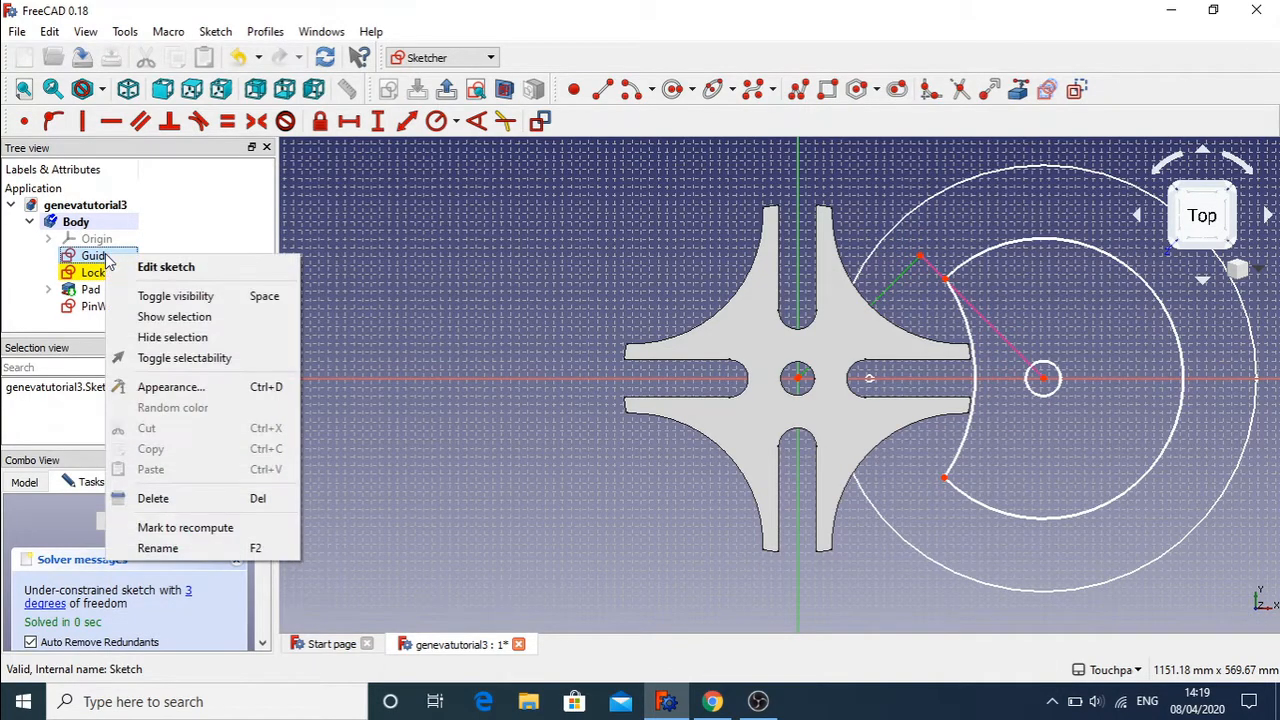
{"action": "left_click", "coordinate": [191, 296]}
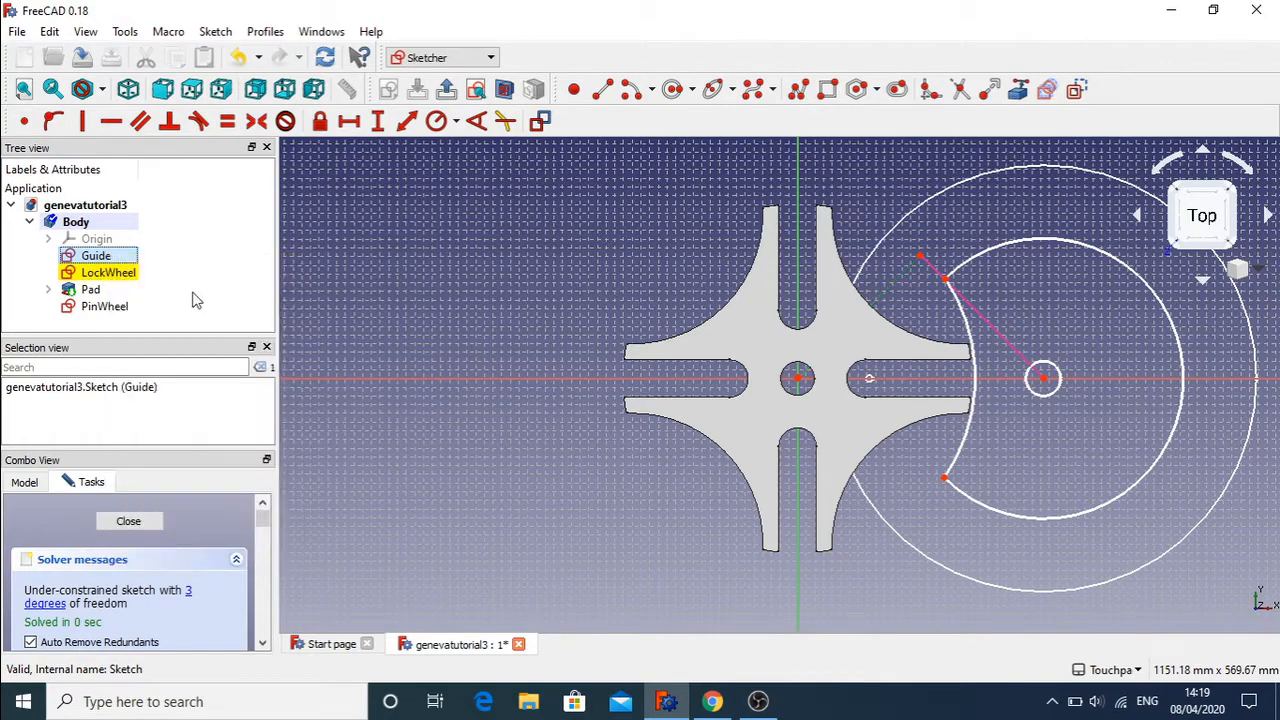
{"action": "left_click", "coordinate": [49, 289]}
{"action": "left_click", "coordinate": [49, 289]}
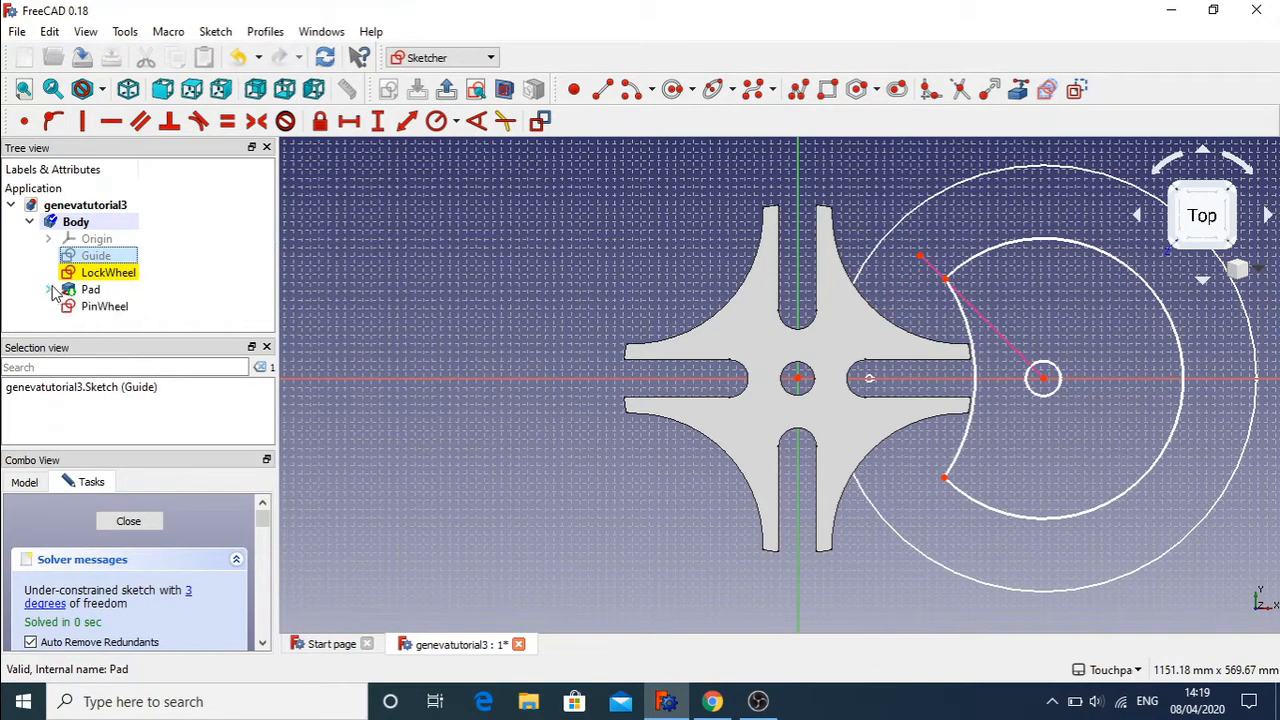
{"action": "left_click", "coordinate": [77, 310]}
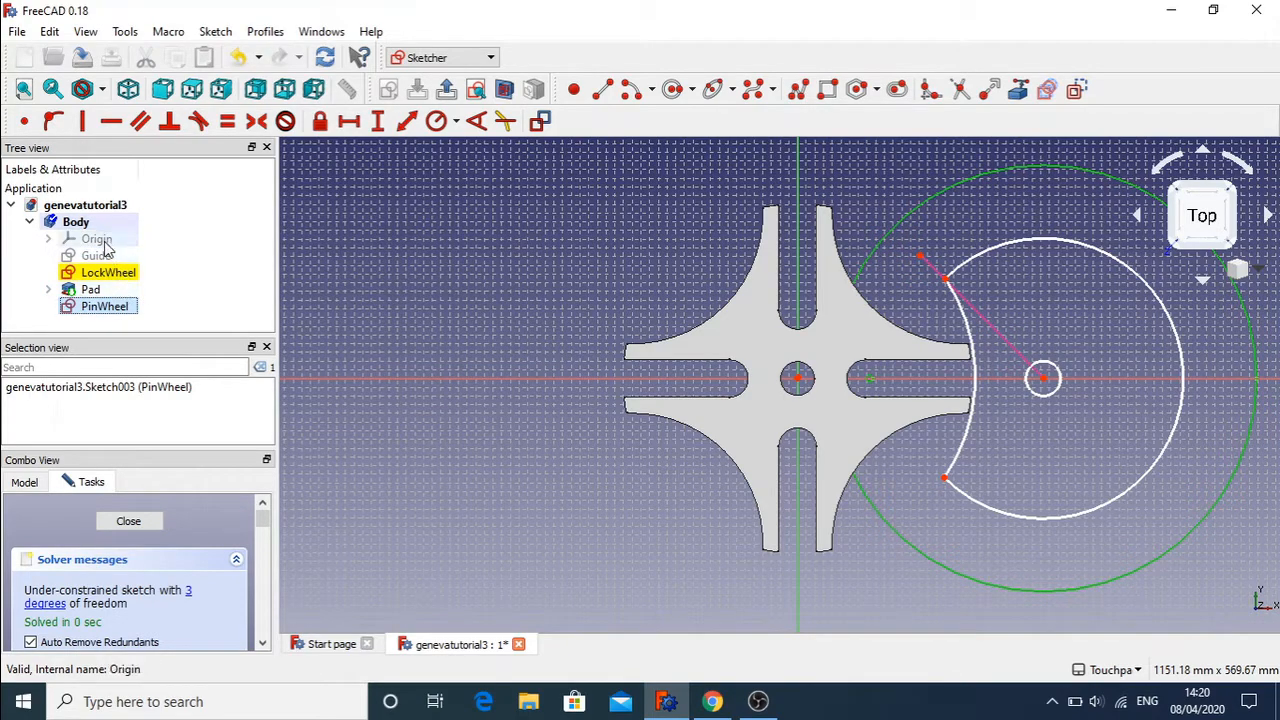
{"action": "left_click", "coordinate": [49, 289]}
{"action": "left_click", "coordinate": [125, 307]}
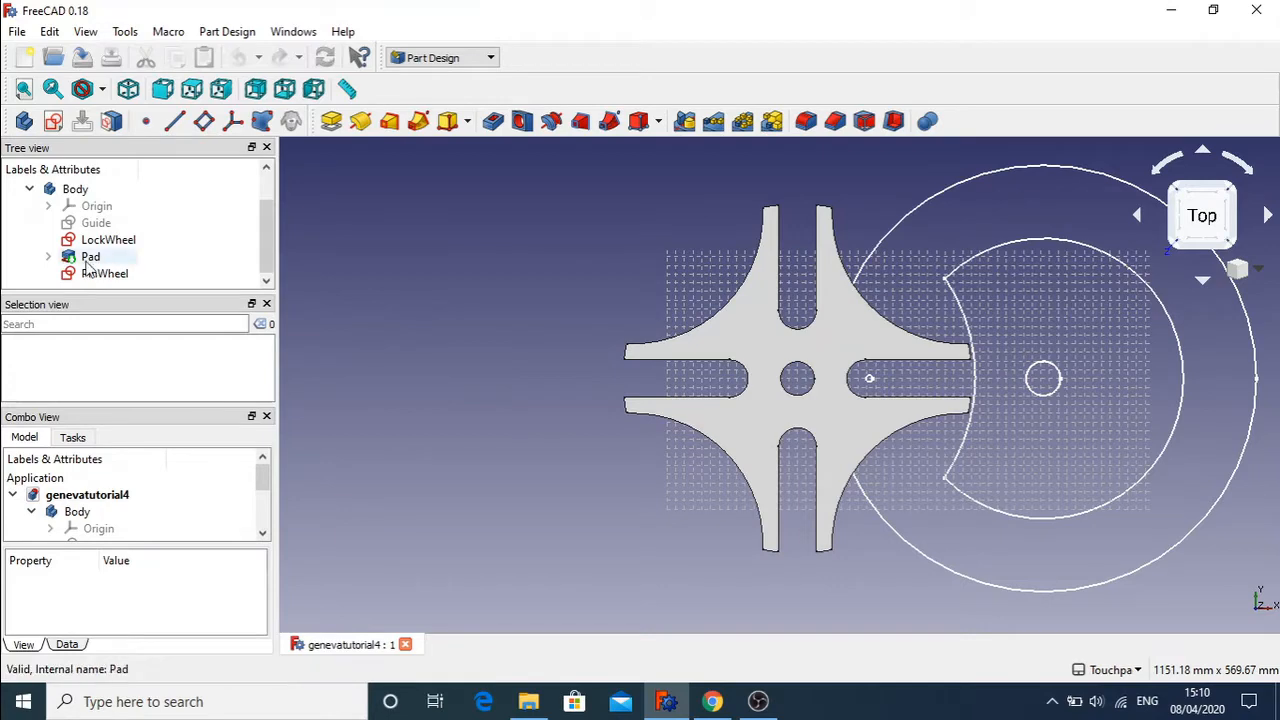
- Pad the PinWheel sketch with a length of 10 mm
{"action": "left_click", "coordinate": [49, 258]}
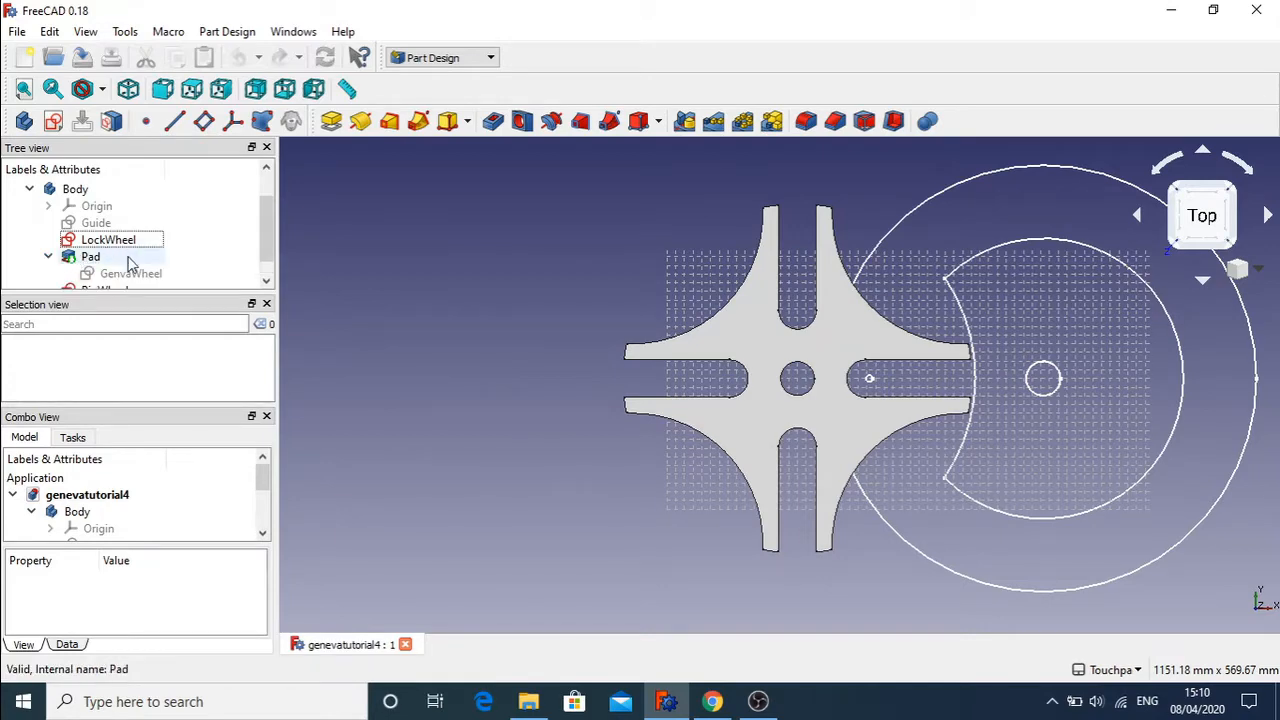
{"action": "scroll", "coordinate": [268, 258], "scroll_direction": "down", "scroll_amount": 1}
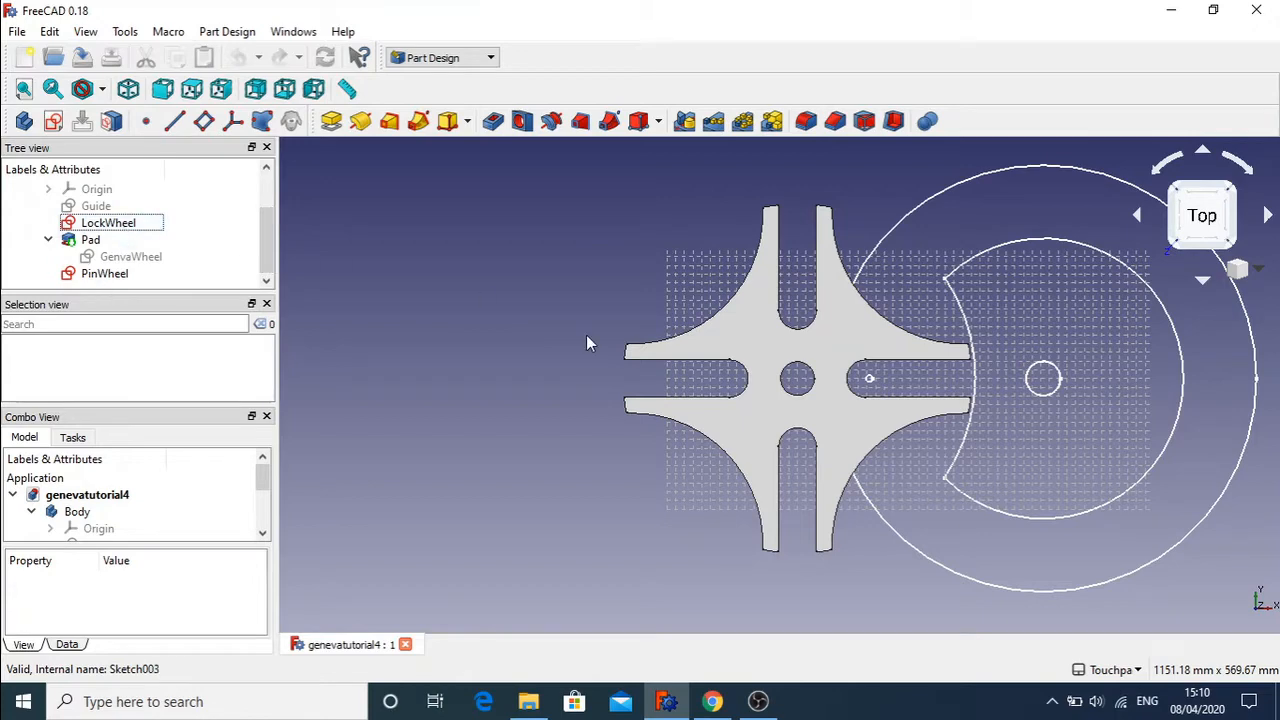
{"action": "left_click", "coordinate": [108, 277]}
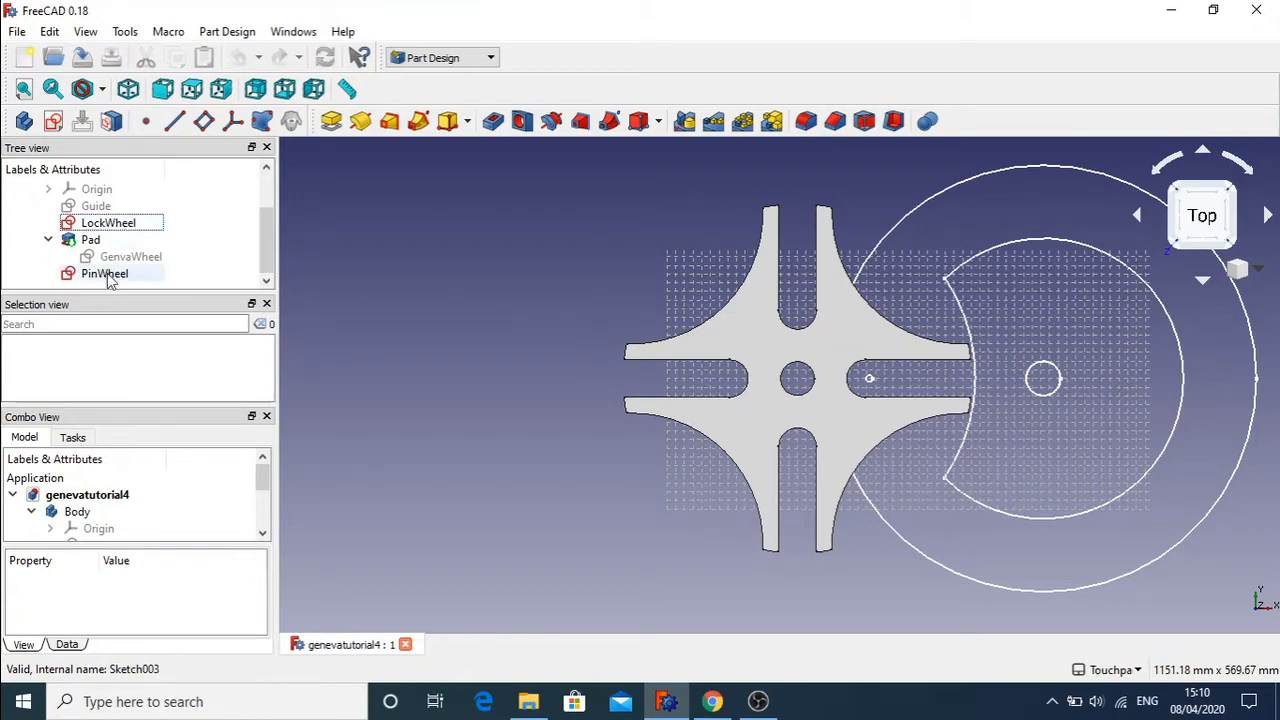
{"action": "left_click", "coordinate": [331, 122]}
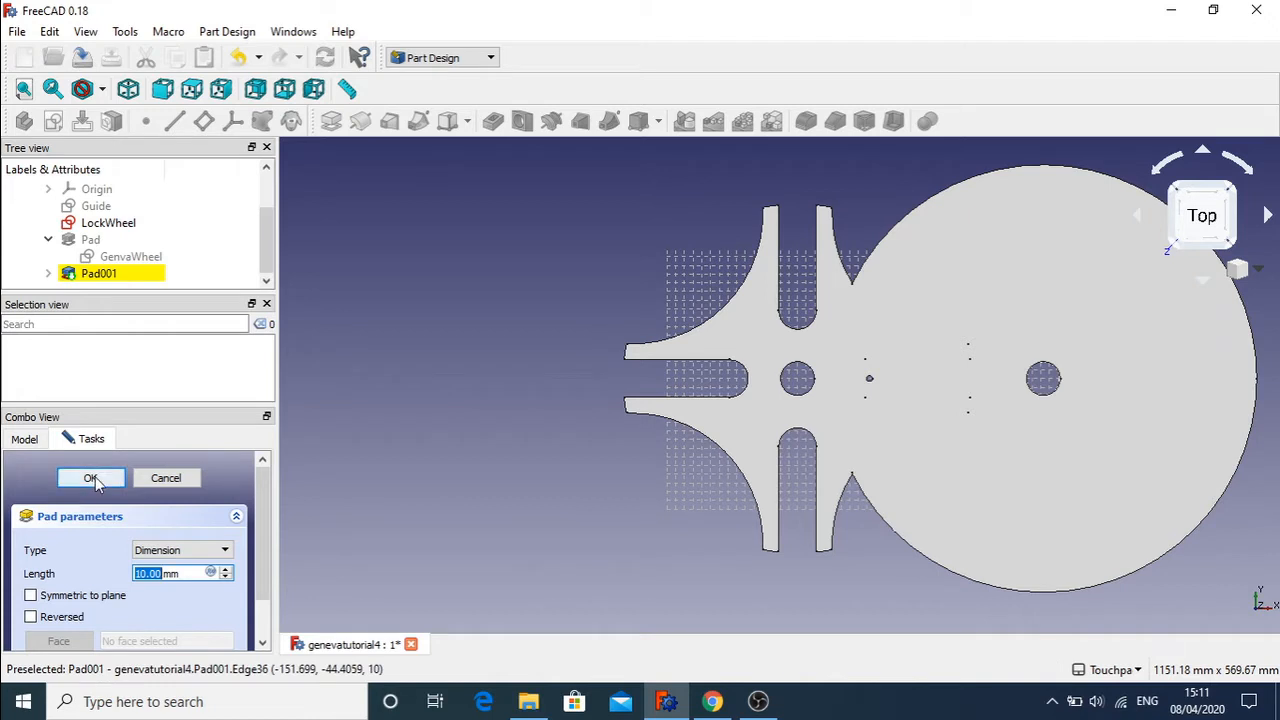
{"action": "left_click", "coordinate": [95, 477]}
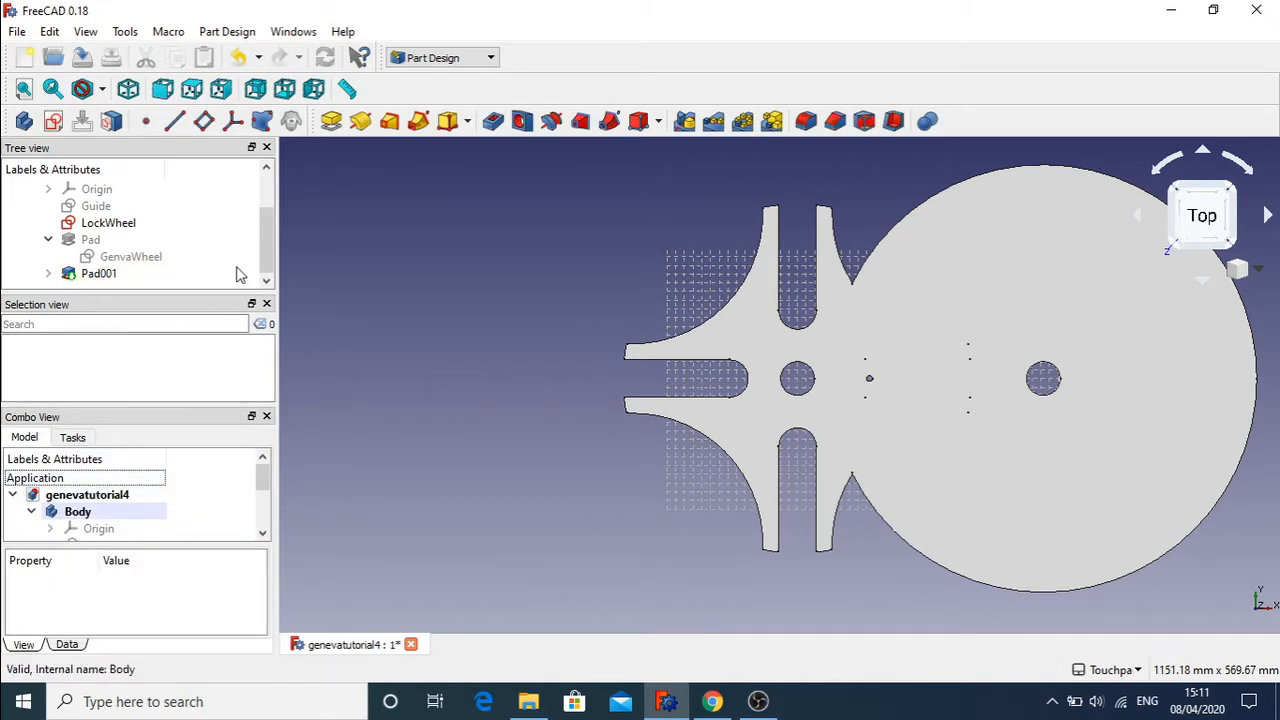
- Pad the LockWheel sketch with a length of 10 mm
{"action": "left_click", "coordinate": [120, 226]}
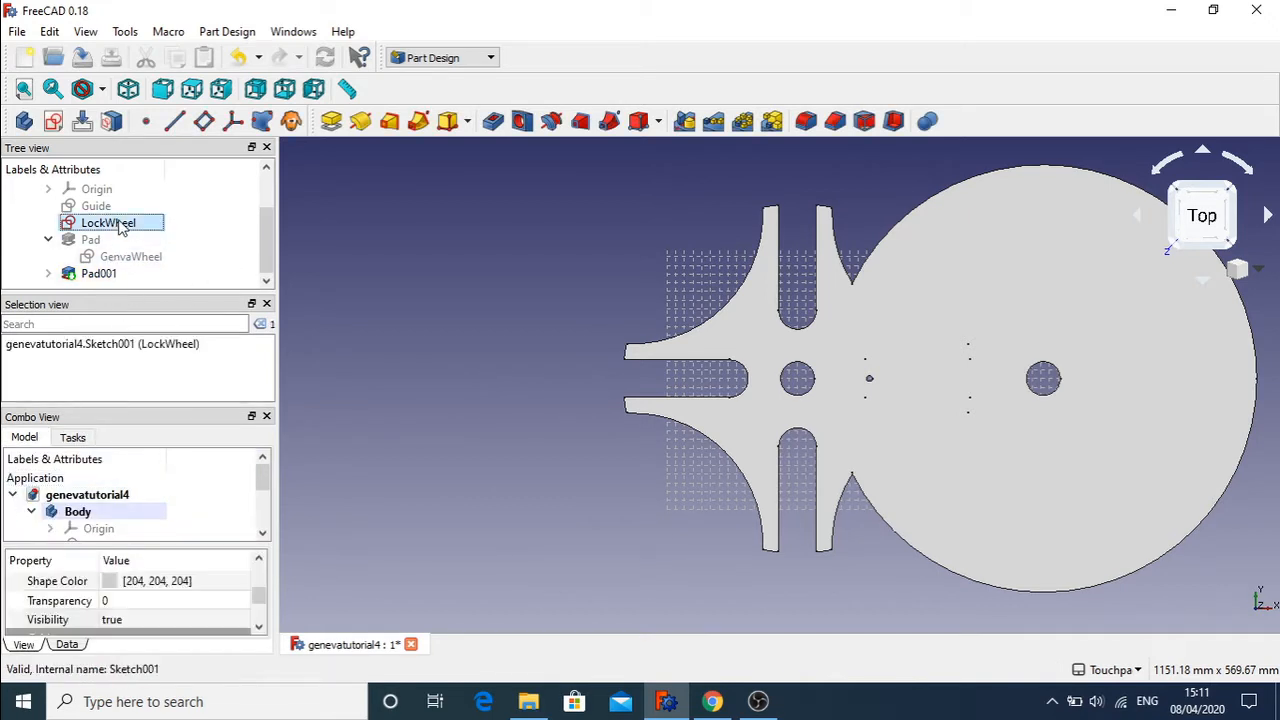
{"action": "left_click", "coordinate": [331, 121]}
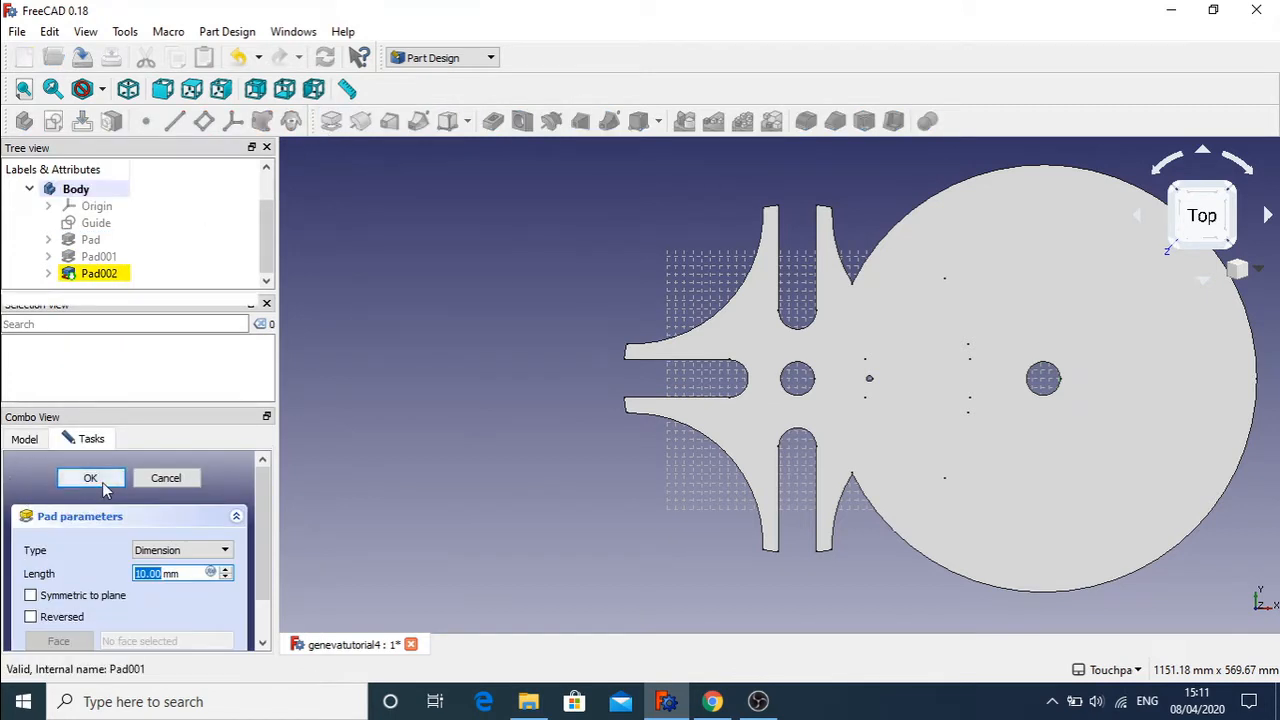
{"action": "left_click", "coordinate": [90, 478]}
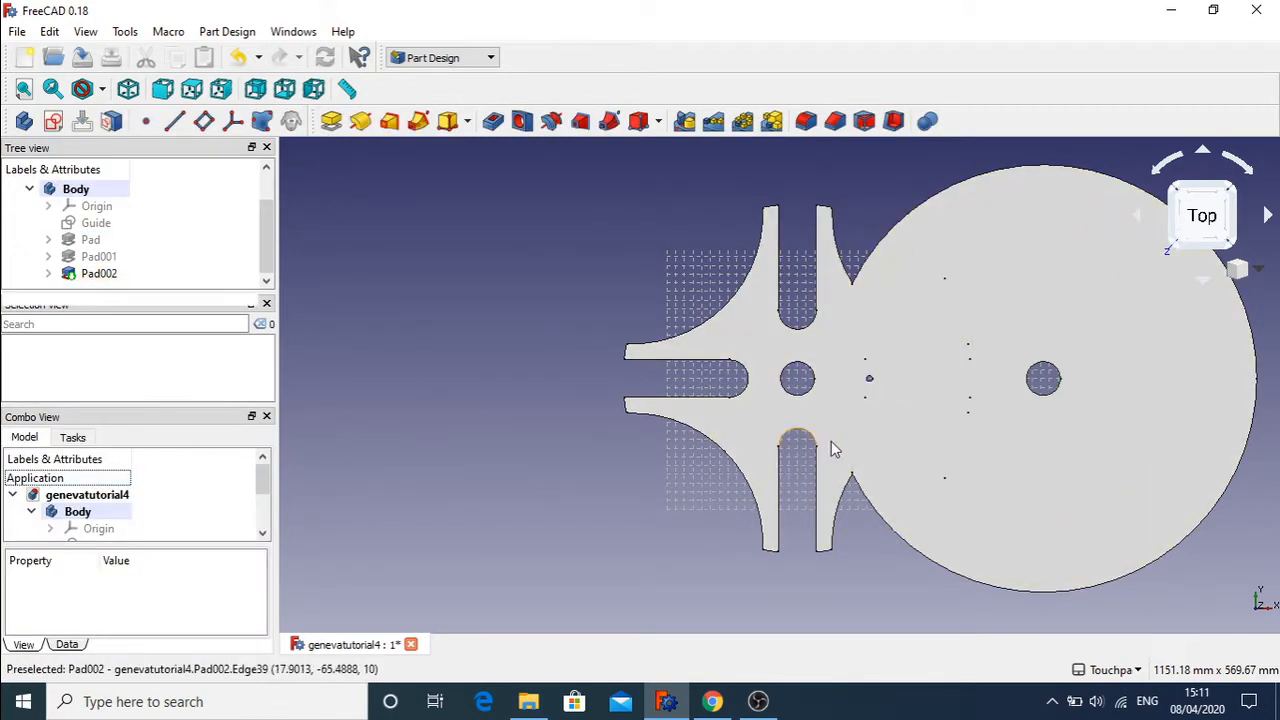
- Inspect the padded wheels from an angle and undo the LockWheel and PinWheel pads
{"action": "mouse_move", "coordinate": [610, 588]}
{"action": "left_mouse_down", "text": "alt"}
{"action": "mouse_move", "coordinate": [694, 544]}
{"action": "mouse_move", "coordinate": [689, 437]}
{"action": "mouse_move", "coordinate": [629, 466]}
{"action": "mouse_move", "coordinate": [600, 589]}
{"action": "mouse_move", "coordinate": [629, 606]}
{"action": "mouse_move", "coordinate": [834, 503]}
{"action": "mouse_move", "coordinate": [841, 408]}
{"action": "mouse_move", "coordinate": [666, 451]}
{"action": "mouse_move", "coordinate": [591, 546]}
{"action": "mouse_move", "coordinate": [600, 580]}
{"action": "mouse_move", "coordinate": [549, 557]}
{"action": "mouse_move", "coordinate": [902, 507]}
{"action": "mouse_move", "coordinate": [657, 606]}
{"action": "mouse_move", "coordinate": [590, 596]}
{"action": "left_mouse_up", "text": "alt"}
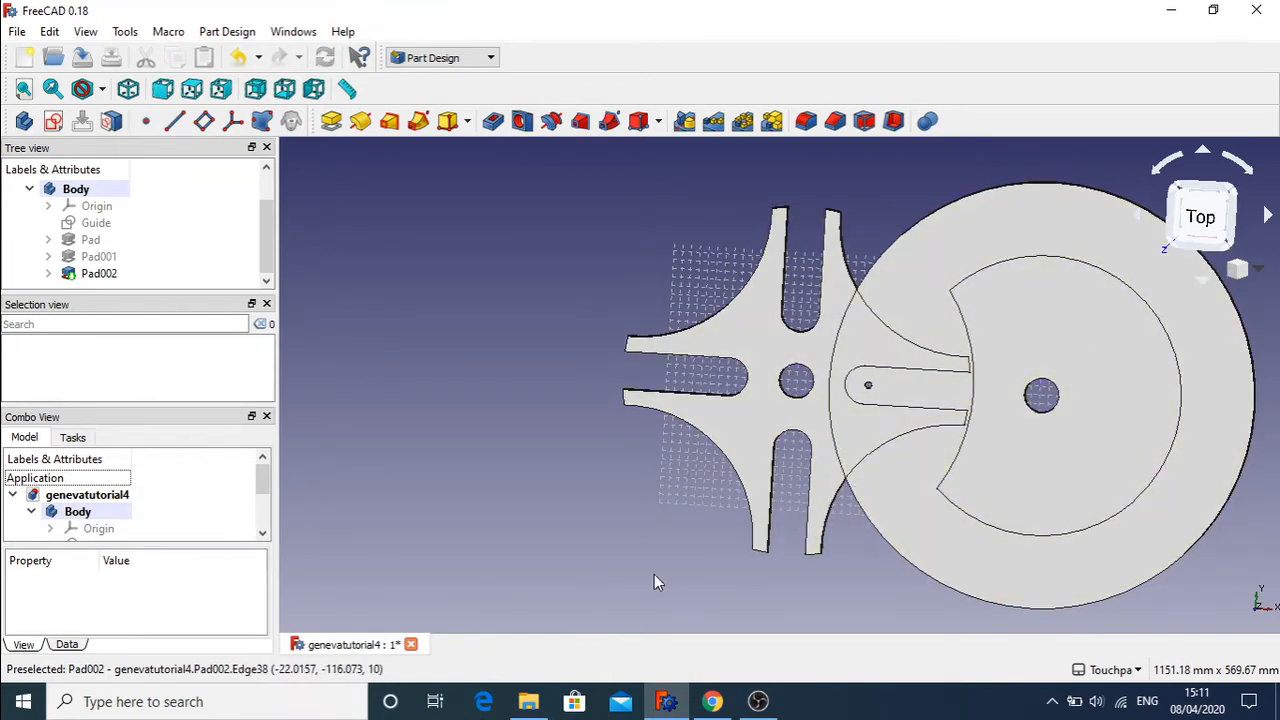
{"action": "mouse_move", "coordinate": [705, 581]}
{"action": "left_mouse_down", "text": "alt"}
{"action": "mouse_move", "coordinate": [680, 420]}
{"action": "mouse_move", "coordinate": [666, 494]}
{"action": "mouse_move", "coordinate": [695, 550]}
{"action": "mouse_move", "coordinate": [729, 351]}
{"action": "mouse_move", "coordinate": [823, 340]}
{"action": "mouse_move", "coordinate": [755, 349]}
{"action": "mouse_move", "coordinate": [783, 344]}
{"action": "left_mouse_up", "text": "alt"}
{"action": "key", "text": "ctrl+z"}
{"action": "key", "text": "ctrl+z"}
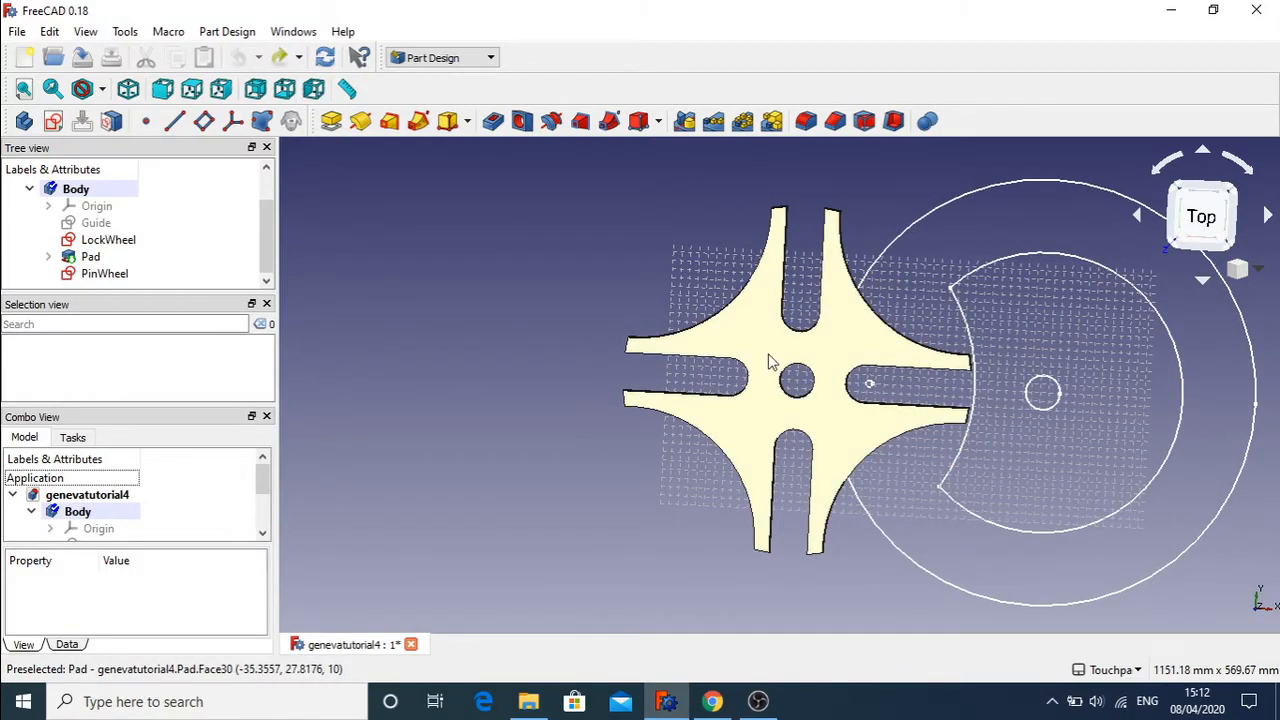
{"action": "left_click_drag", "start_coordinate": [774, 329], "coordinate": [749, 309], "text": "alt"}
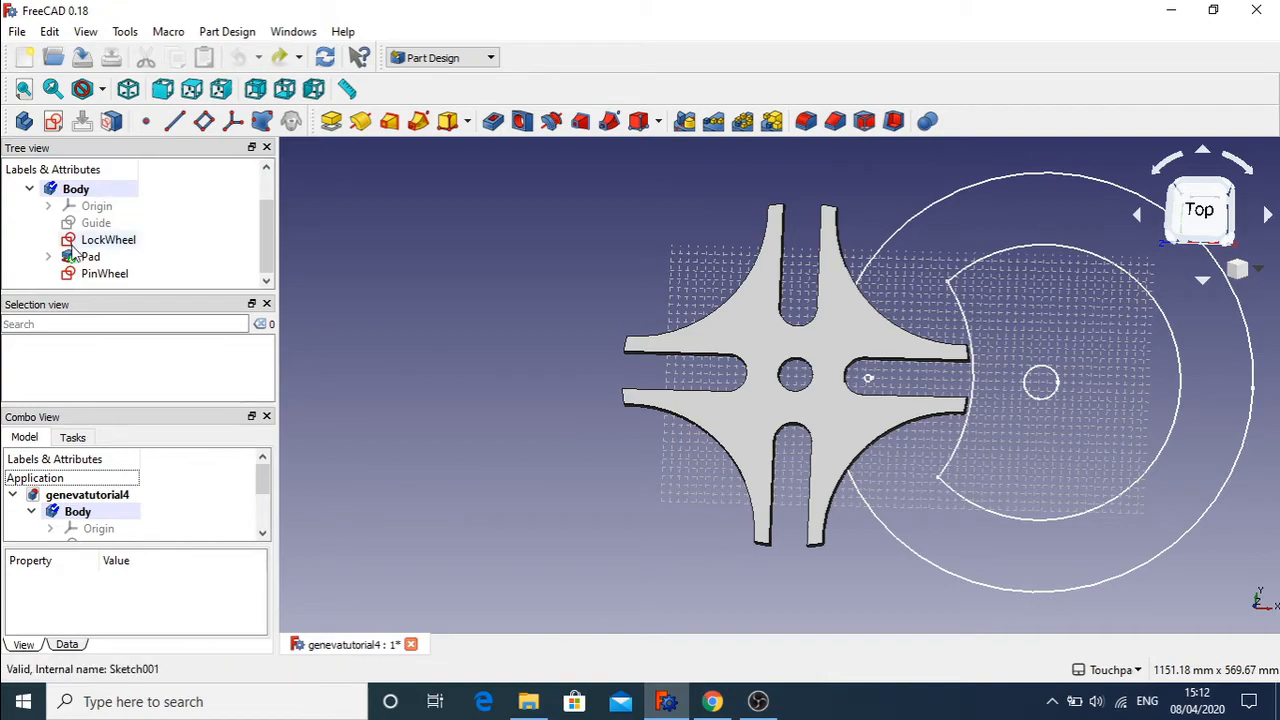
- Open the PinWheel sketch for editing and delete the horizontal construction line between the origin and the pin circle's centre
{"action": "double_click", "coordinate": [100, 273]}
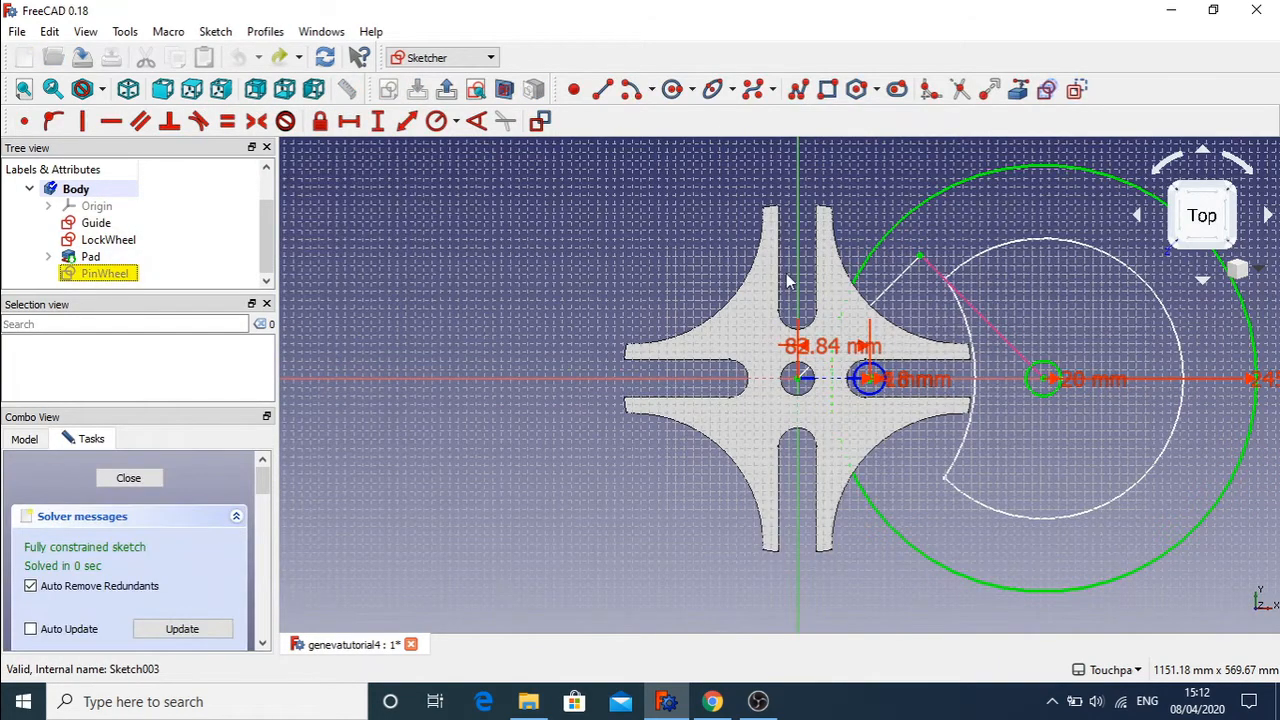
{"action": "scroll", "coordinate": [1037, 337], "scroll_direction": "up", "scroll_amount": 3}
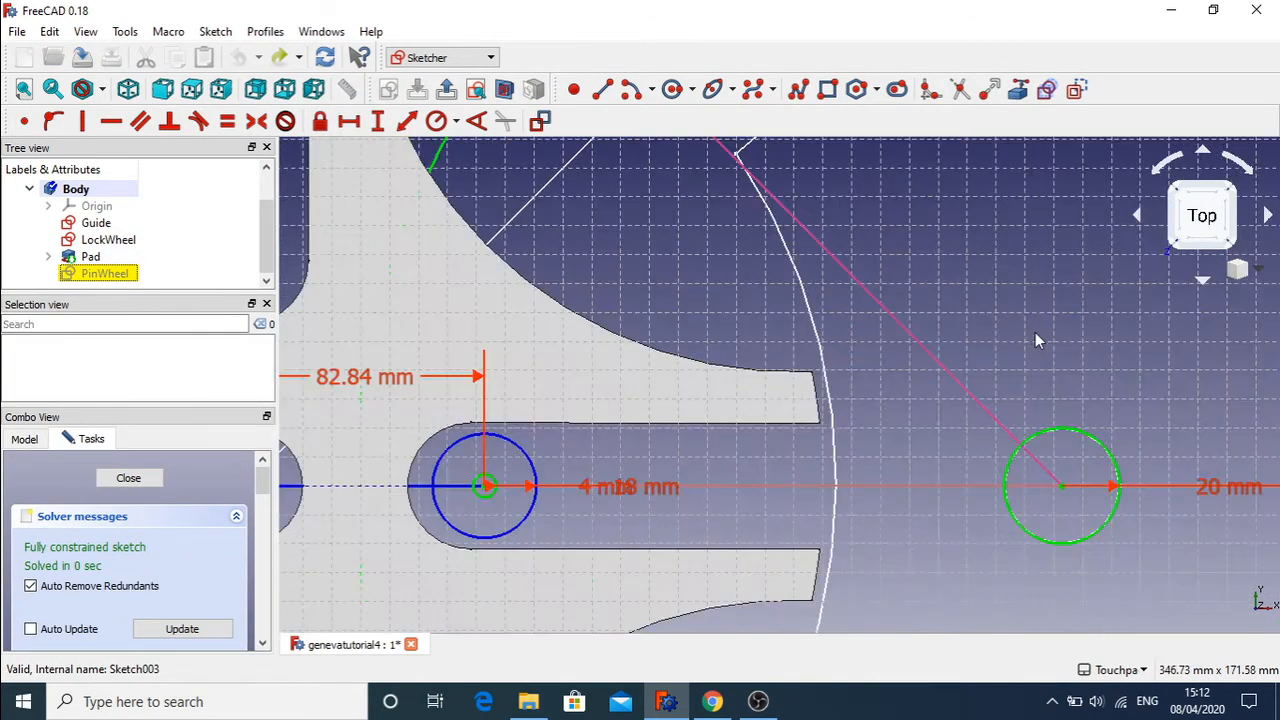
{"action": "scroll", "coordinate": [1037, 337], "scroll_direction": "down", "scroll_amount": 2}
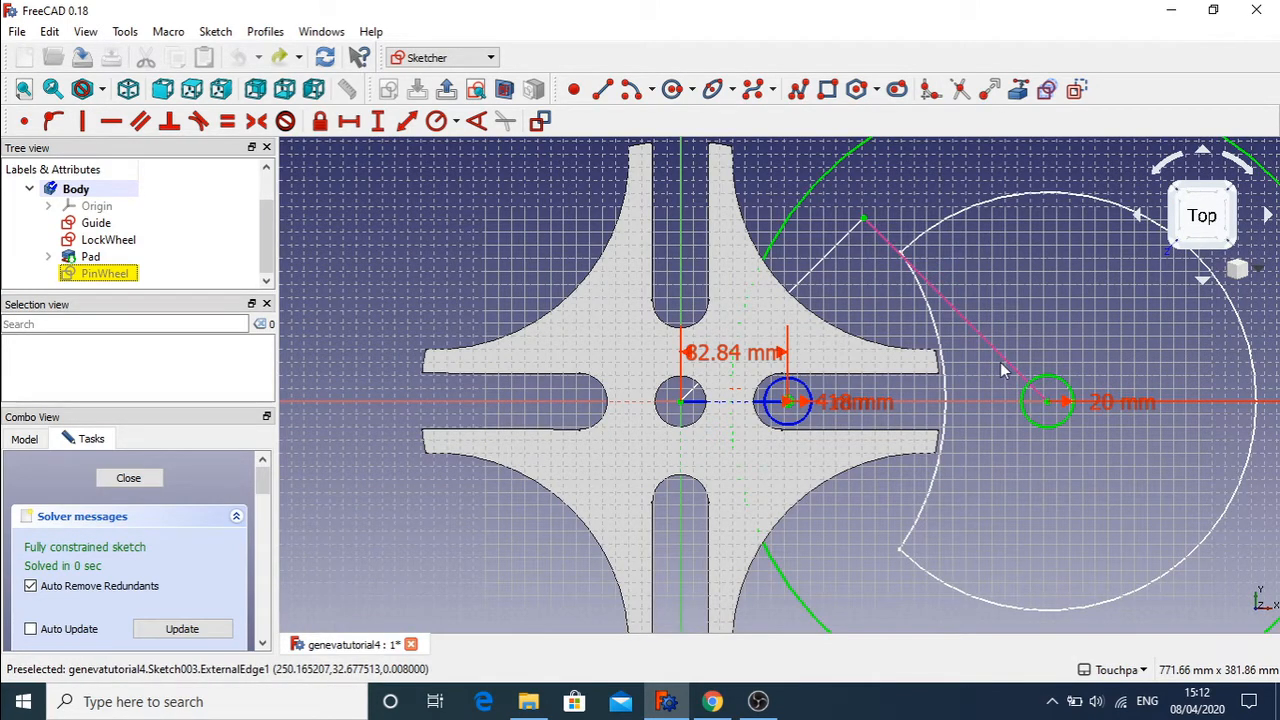
{"action": "left_click", "coordinate": [693, 408]}
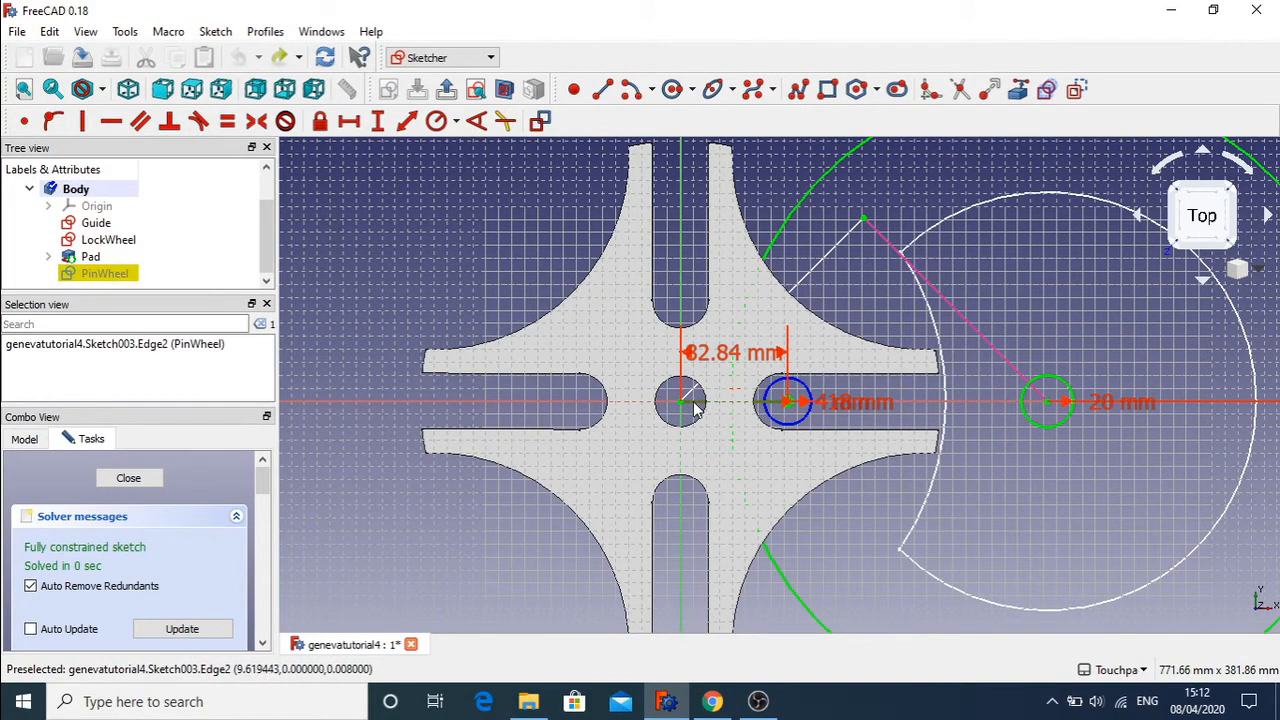
{"action": "key", "text": "Delete"}
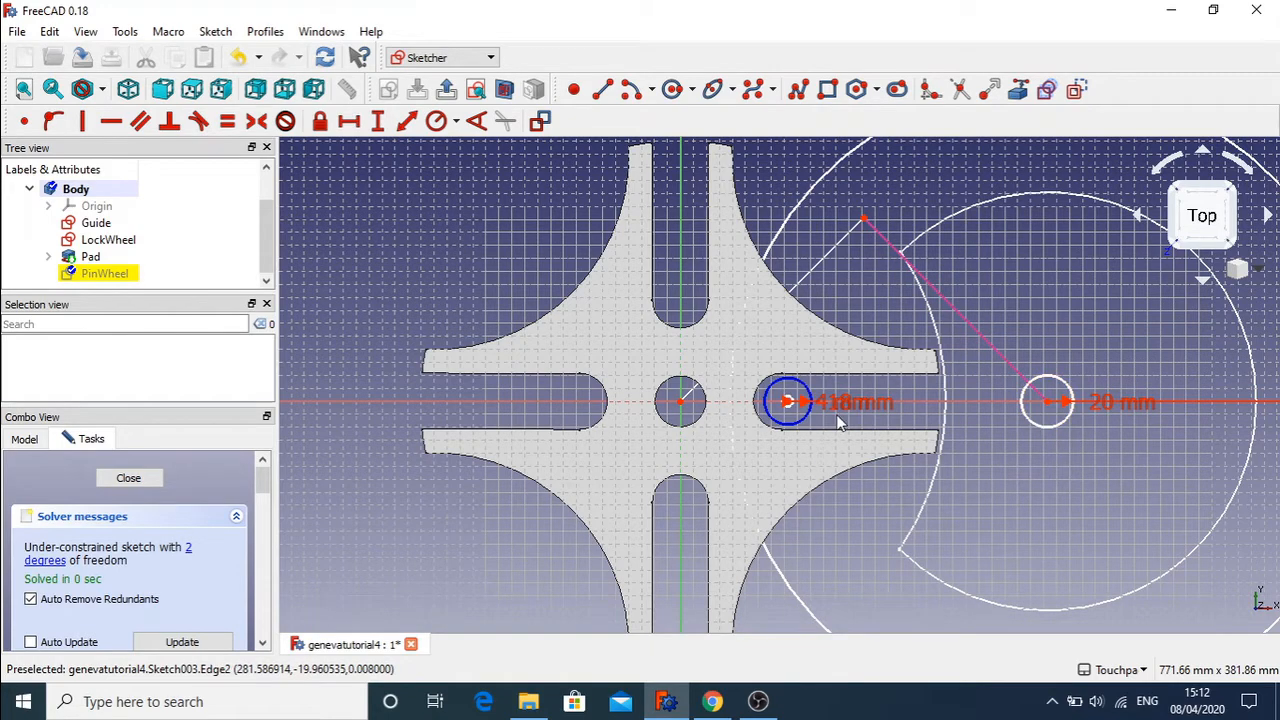
- Hide the LockWheel and Guide sketches while editing the PinWheel sketch
{"action": "left_click", "coordinate": [96, 241]}
{"action": "right_click", "coordinate": [96, 245]}
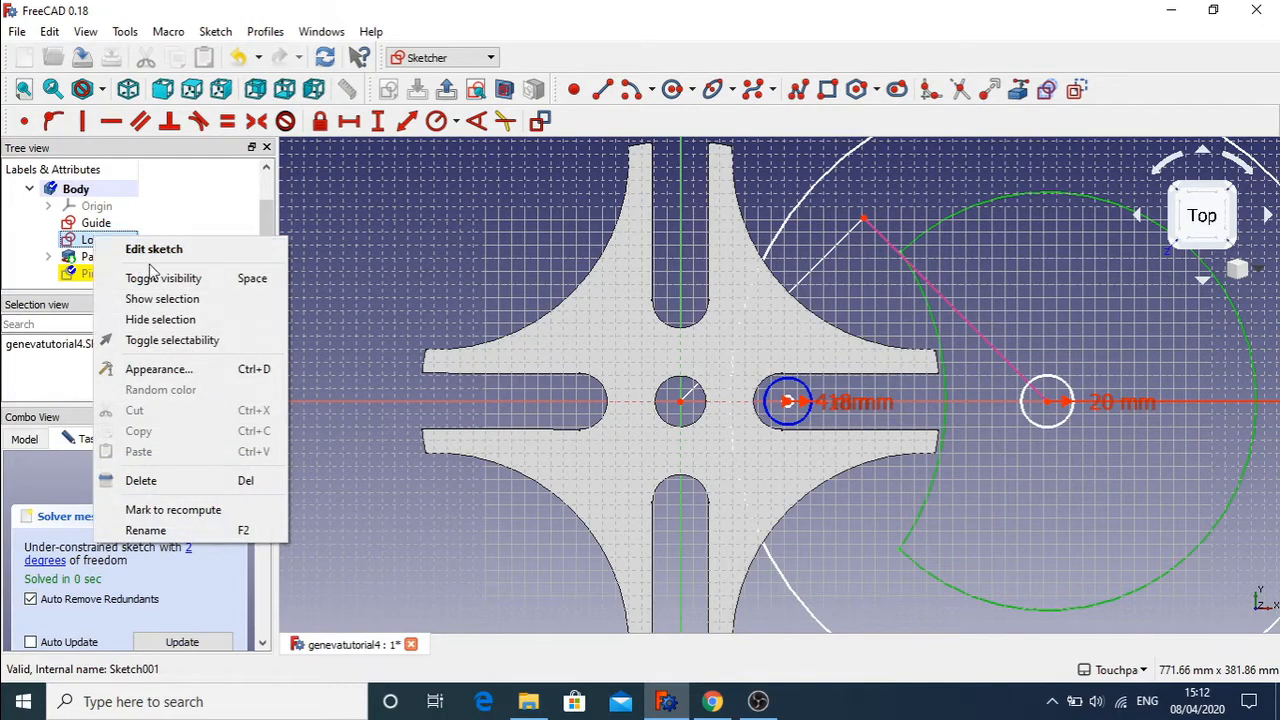
{"action": "left_click", "coordinate": [199, 282]}
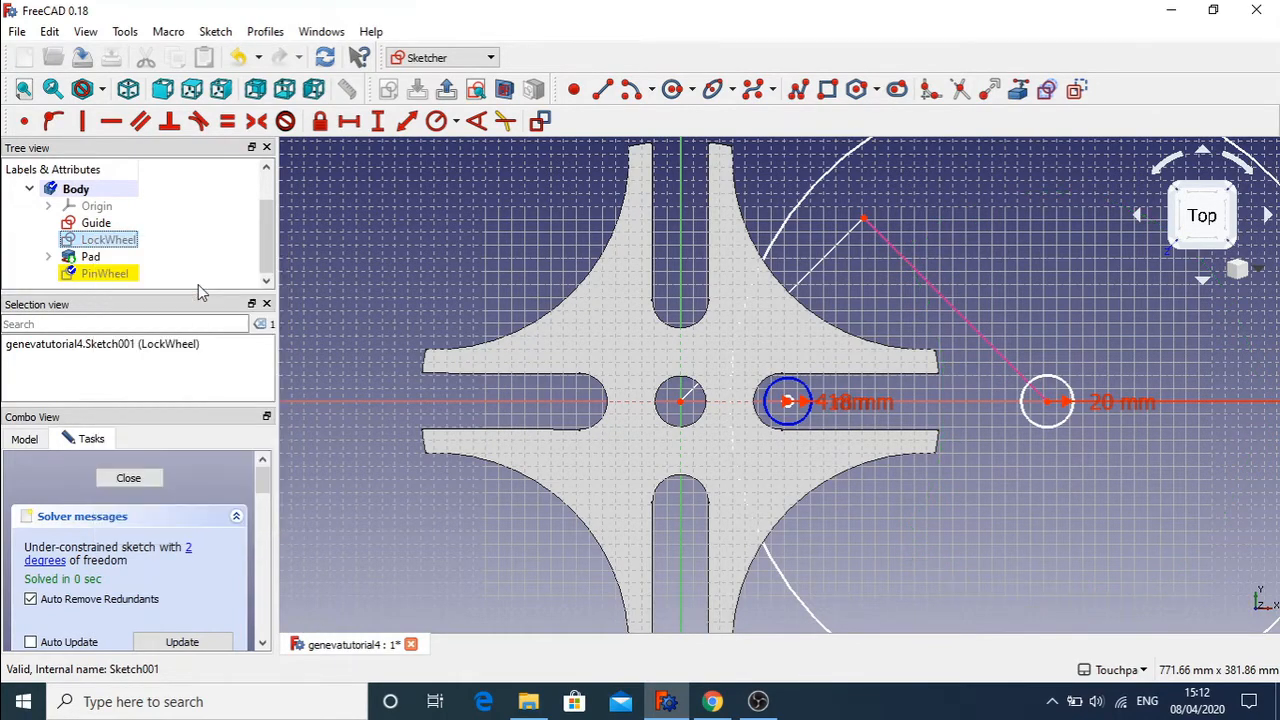
{"action": "right_click", "coordinate": [103, 231]}
{"action": "left_click", "coordinate": [36, 246]}
{"action": "left_click", "coordinate": [100, 228]}
{"action": "right_click", "coordinate": [100, 228]}
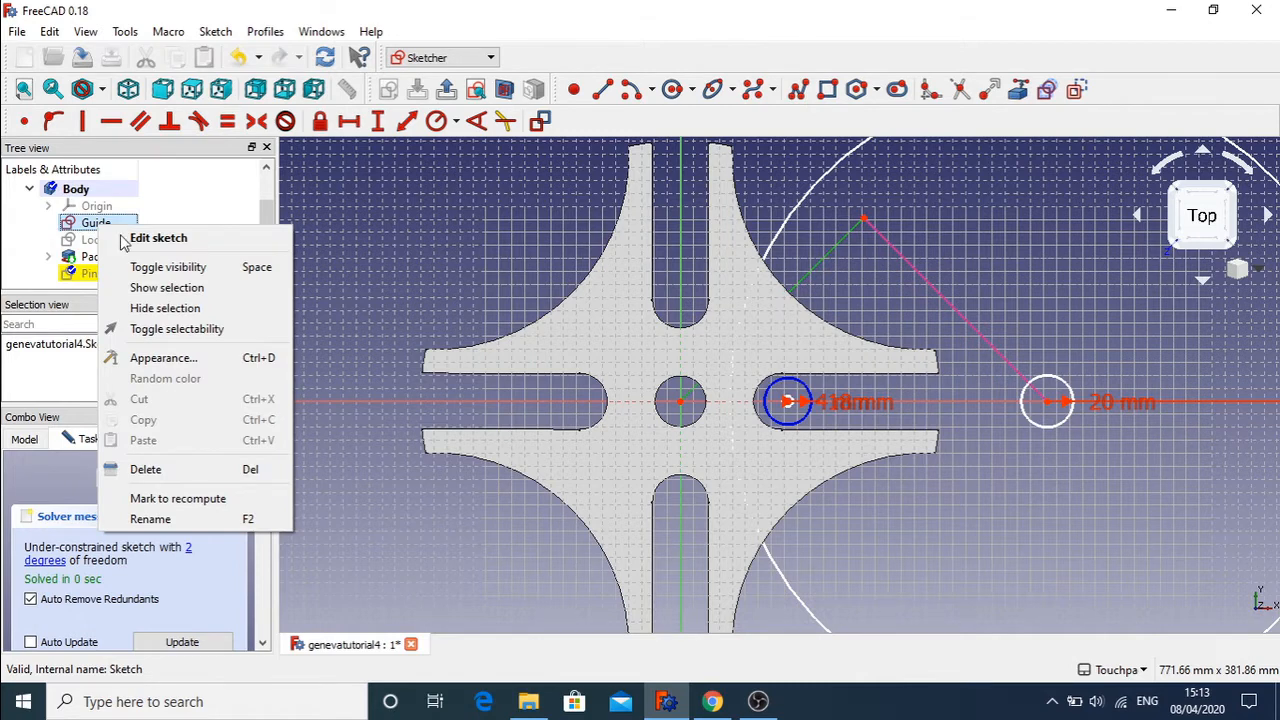
{"action": "left_click", "coordinate": [172, 267]}
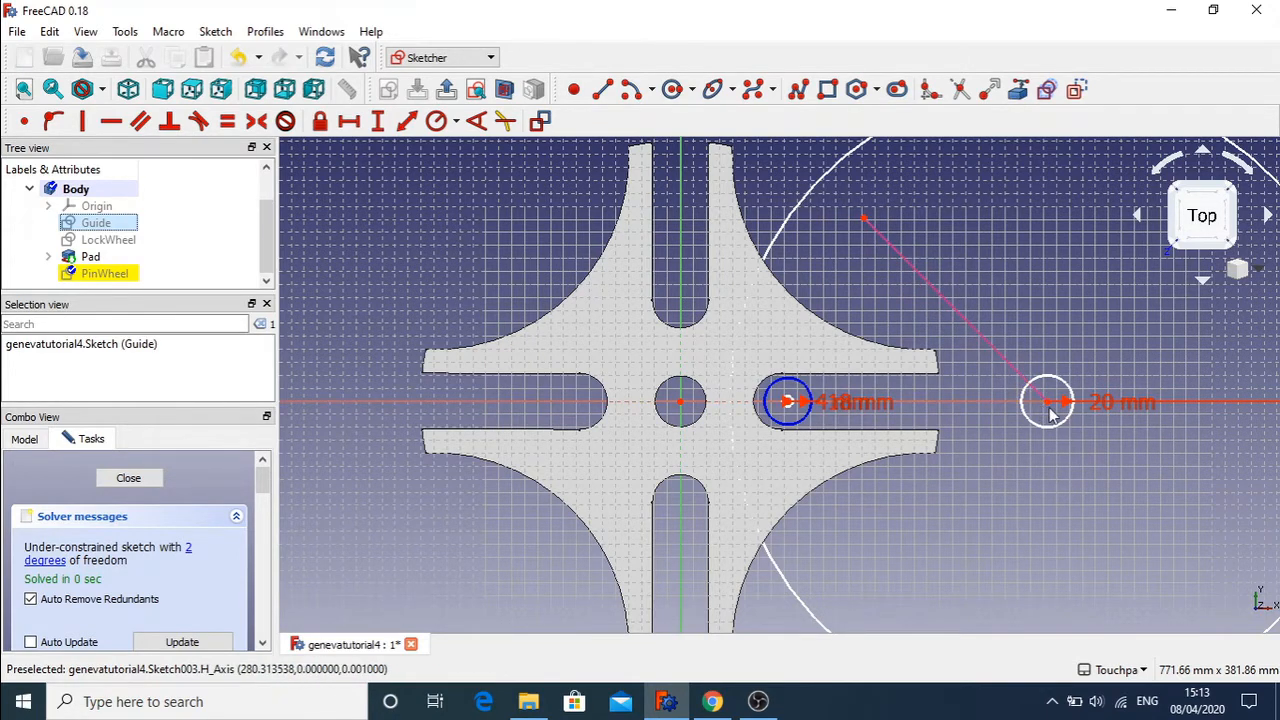
- Delete the diagonal external reference line that ends at the 20 mm circle's centre
{"action": "left_click_drag", "start_coordinate": [1047, 404], "coordinate": [990, 483]}
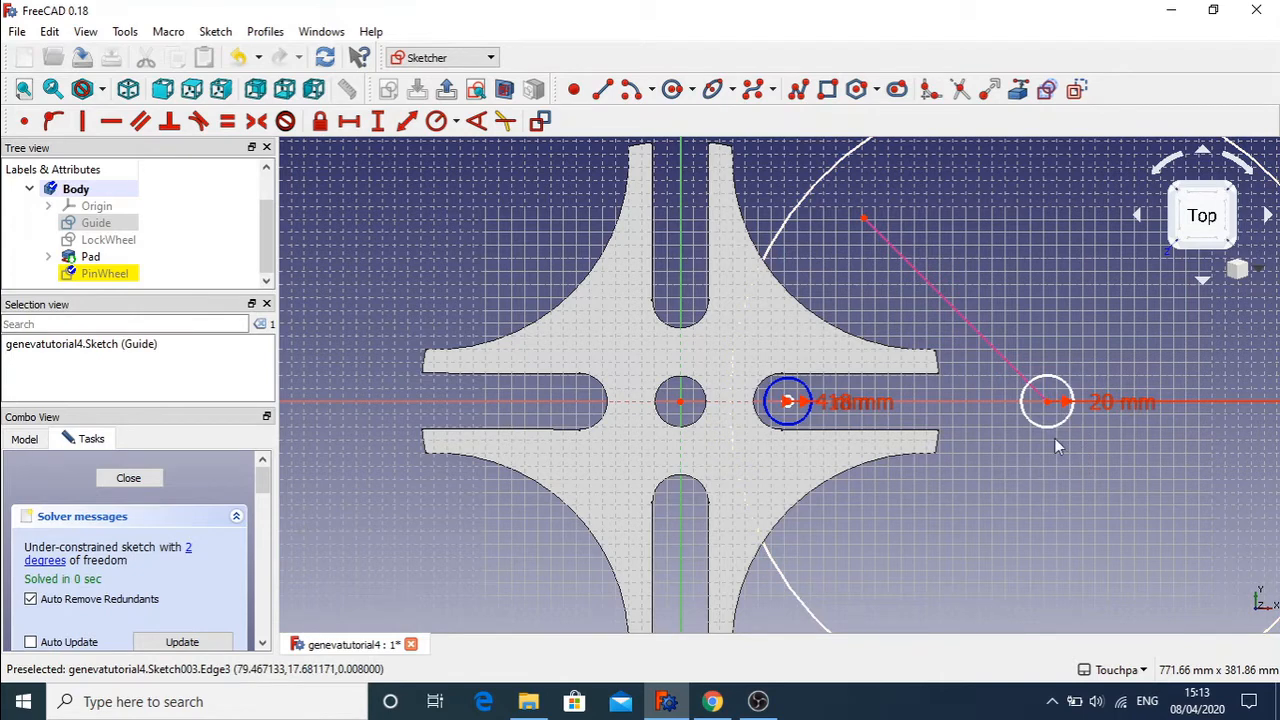
{"action": "left_click", "coordinate": [952, 316]}
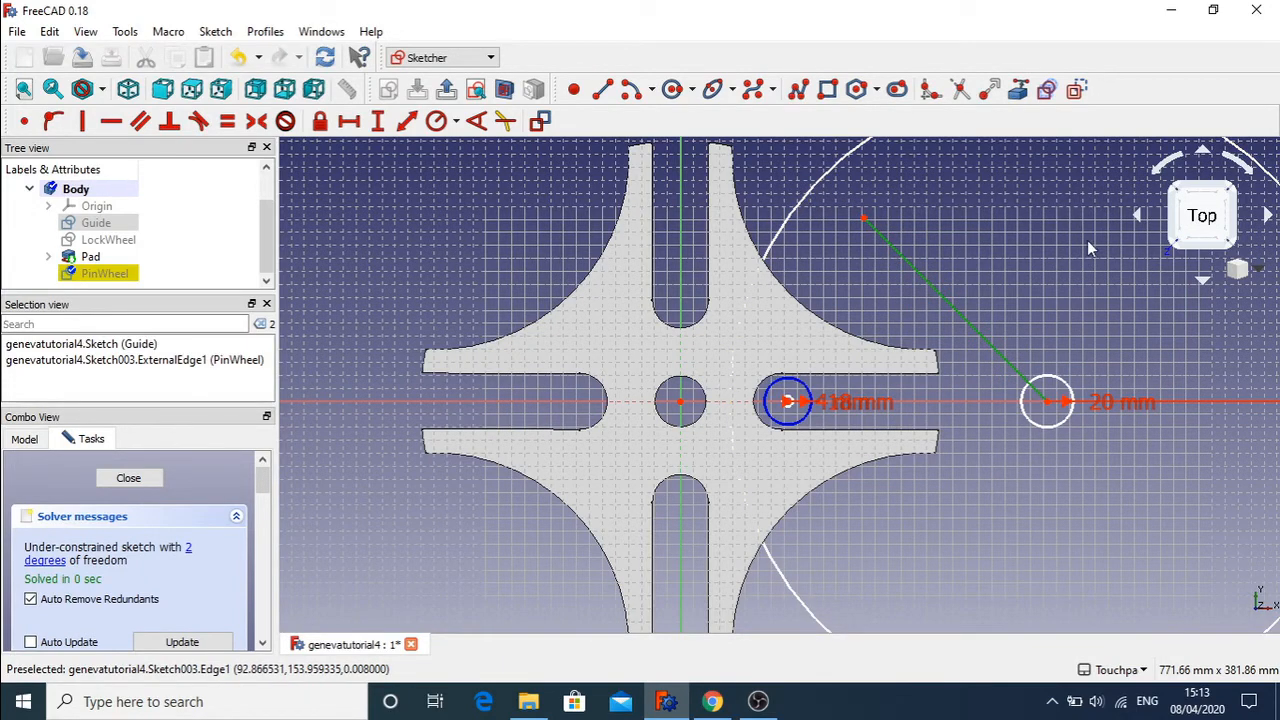
{"action": "left_click", "coordinate": [982, 336]}
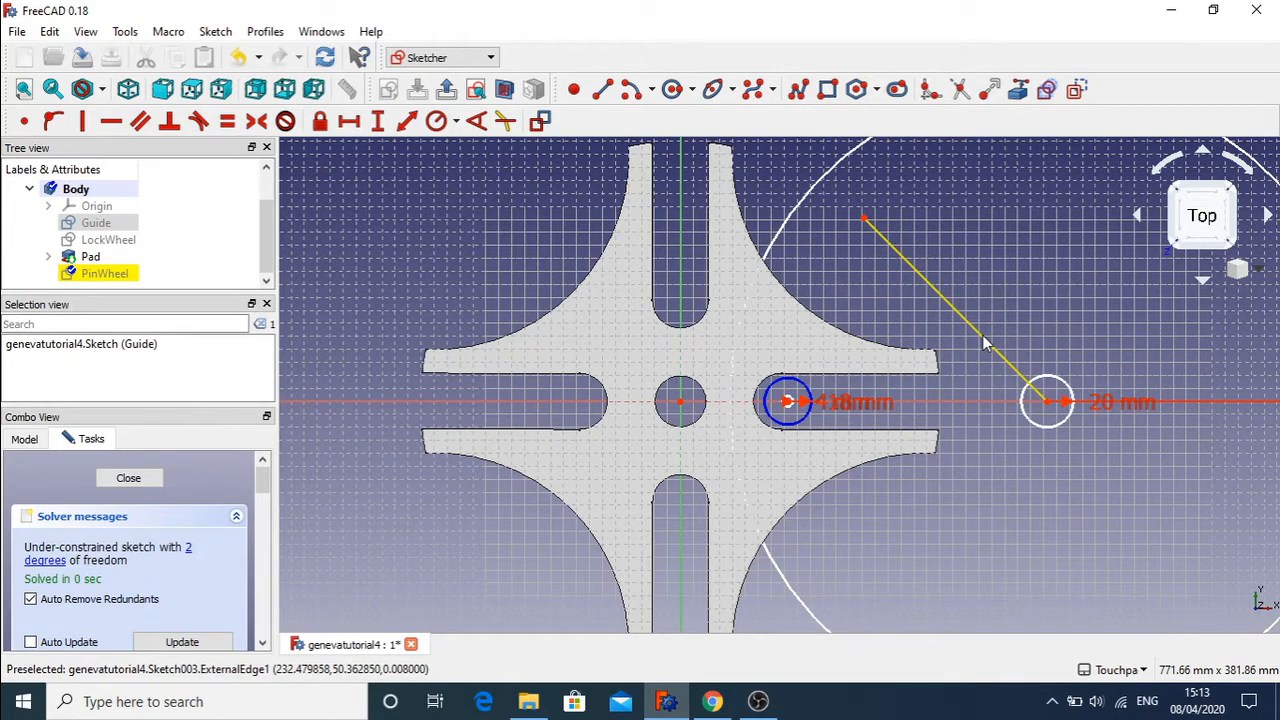
{"action": "left_click", "coordinate": [982, 338]}
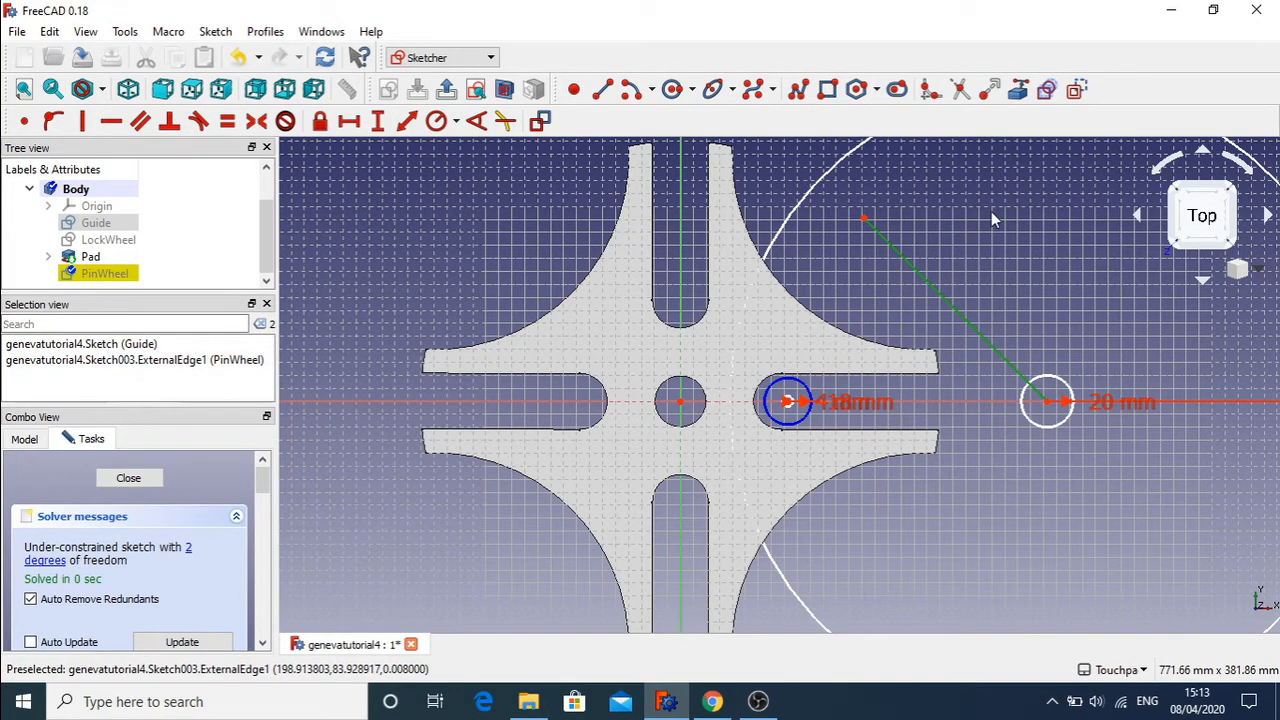
{"action": "left_click", "coordinate": [958, 233]}
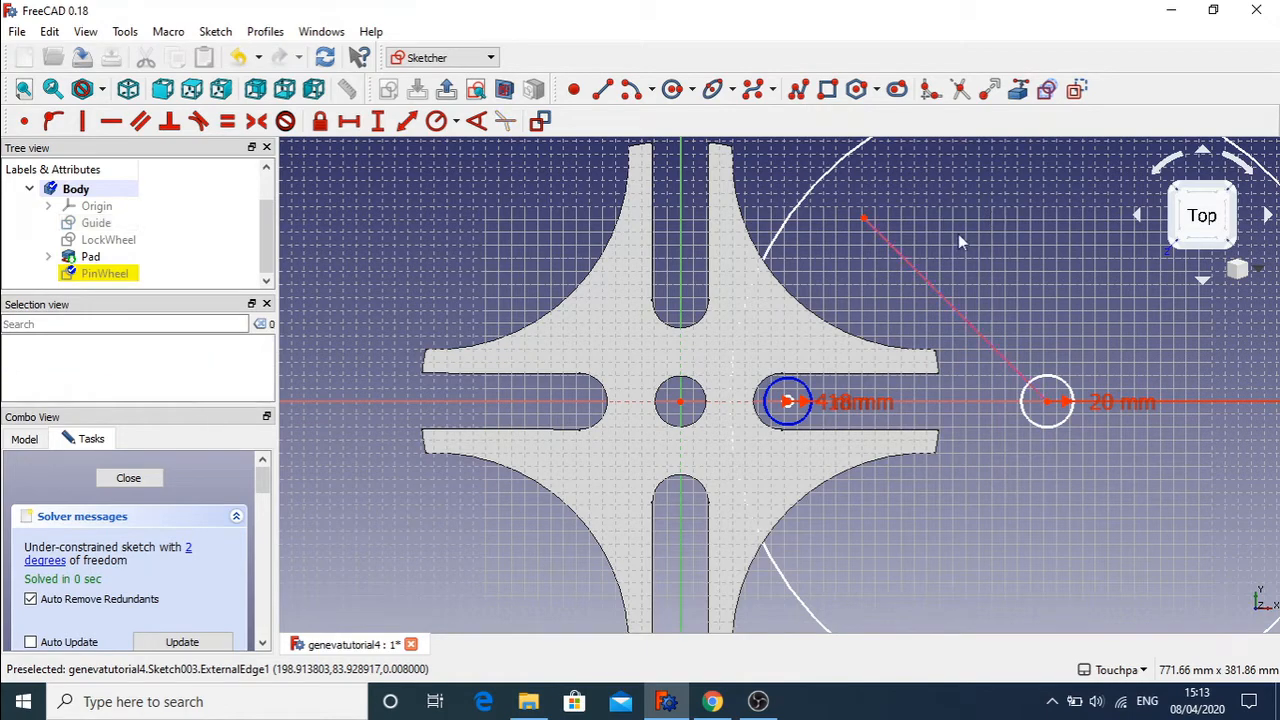
{"action": "left_click", "coordinate": [967, 321]}
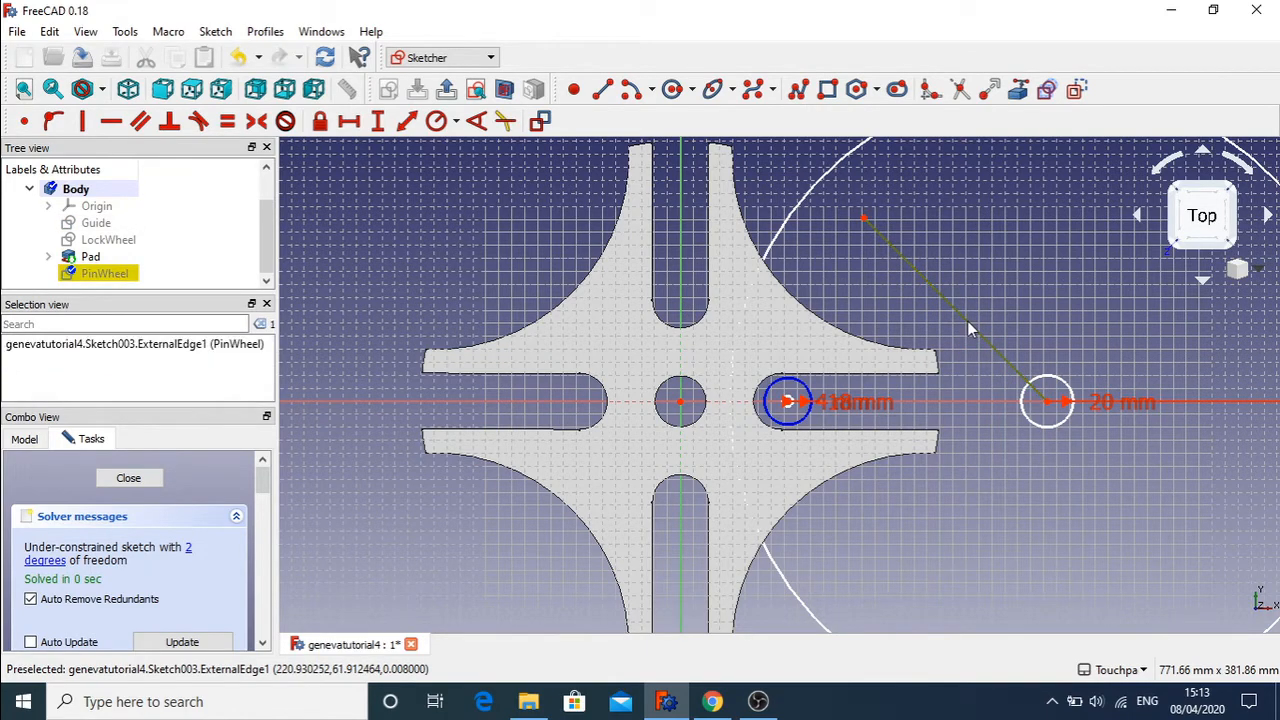
{"action": "key", "text": "Delete"}
- Try moving the 20 mm circle's centre below the horizontal axis and undo the move
{"action": "left_click_drag", "start_coordinate": [1045, 402], "coordinate": [985, 535]}
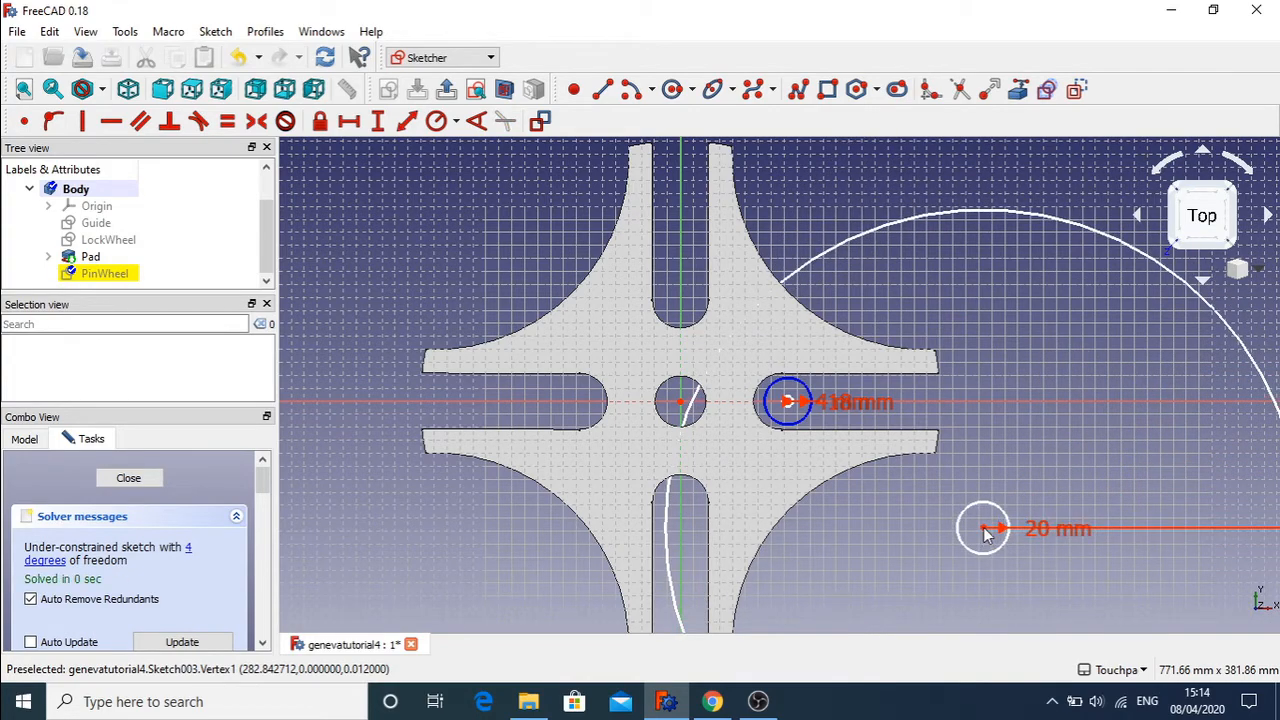
{"action": "key", "text": "ctrl+z"}
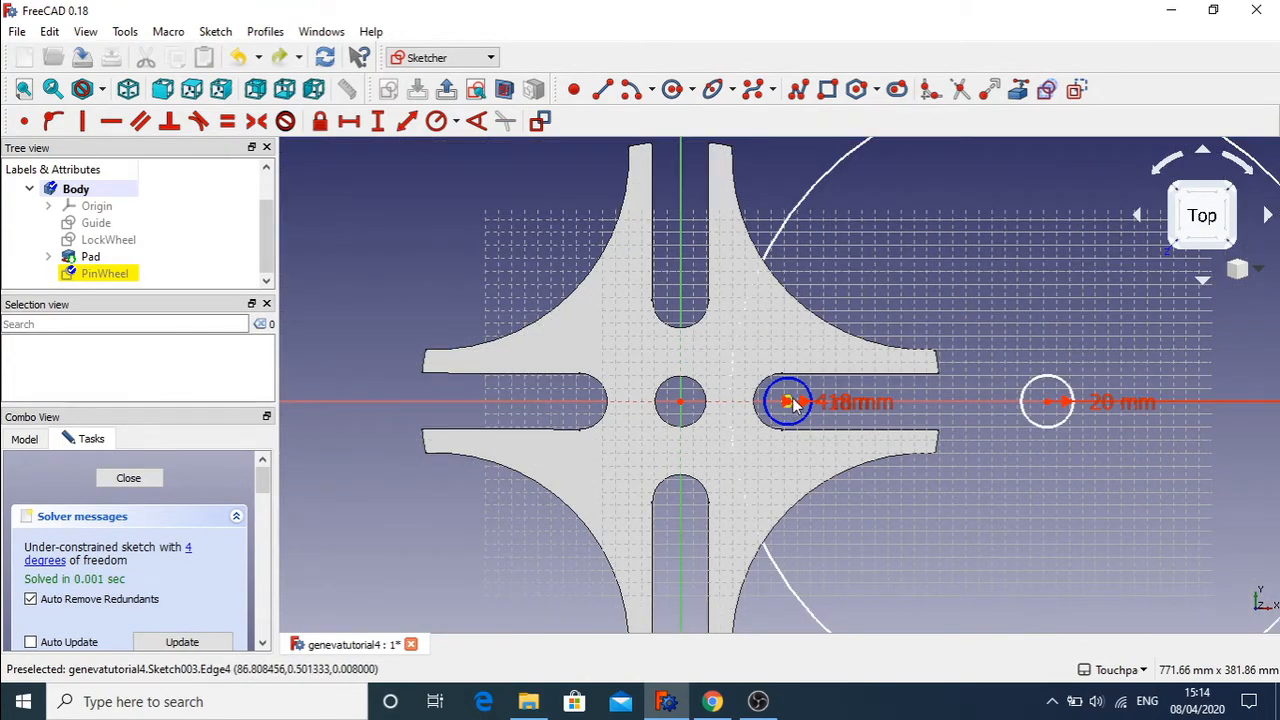
- Move the shared centre of the 4 mm and 18 mm circles off the horizontal axis to about (94.3, -11.6)
{"action": "scroll", "coordinate": [783, 400], "scroll_direction": "up", "scroll_amount": 3}
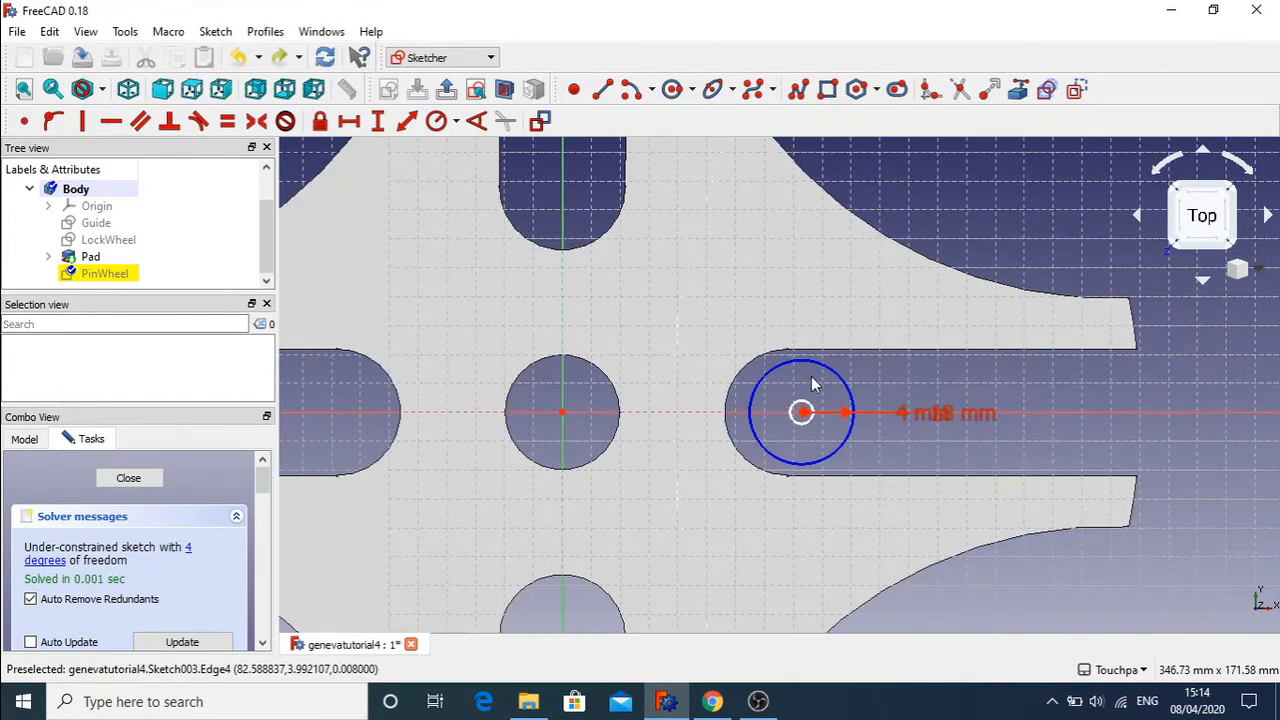
{"action": "scroll", "coordinate": [948, 392], "scroll_direction": "down", "scroll_amount": 5}
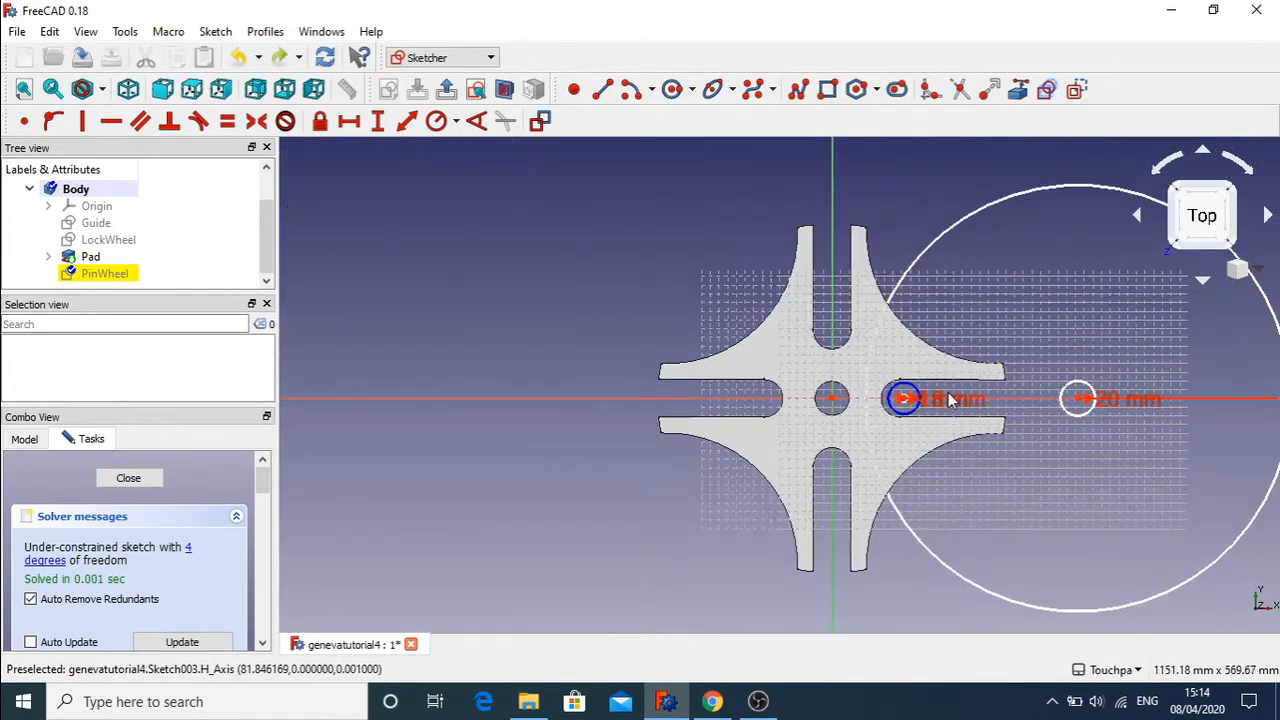
{"action": "scroll", "coordinate": [948, 395], "scroll_direction": "up", "scroll_amount": 8}
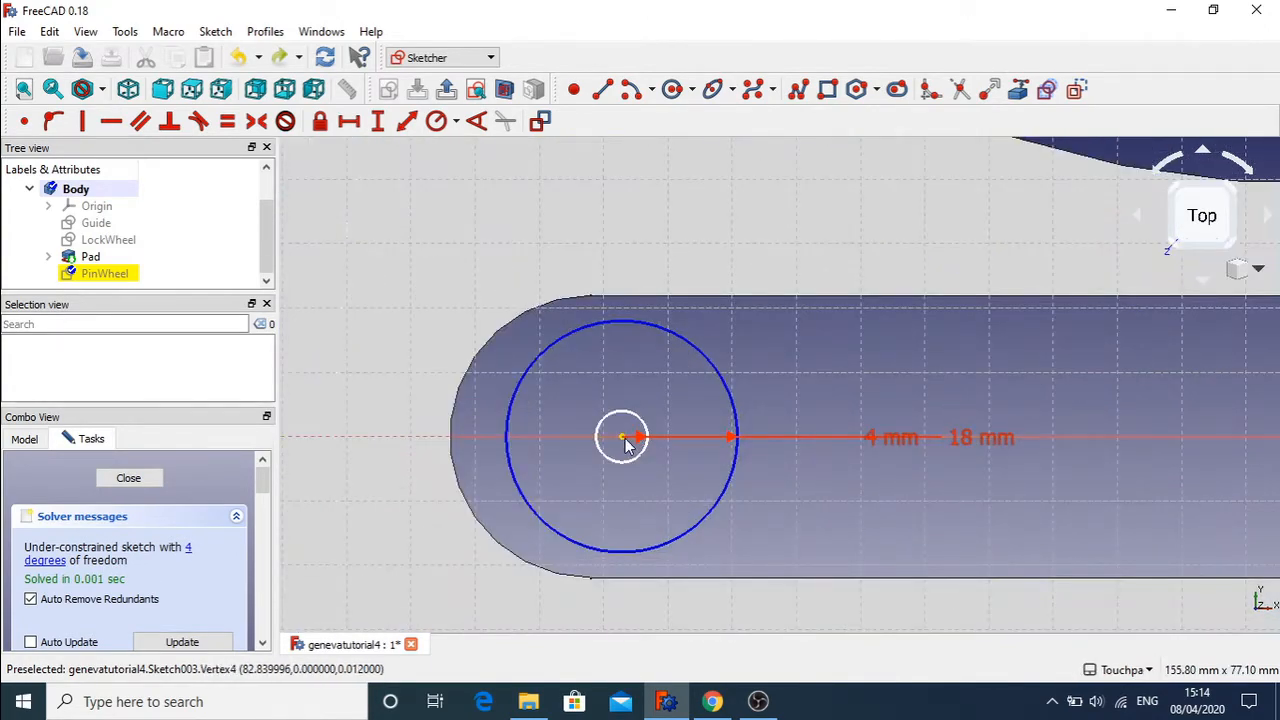
{"action": "left_click_drag", "start_coordinate": [622, 436], "coordinate": [699, 515]}
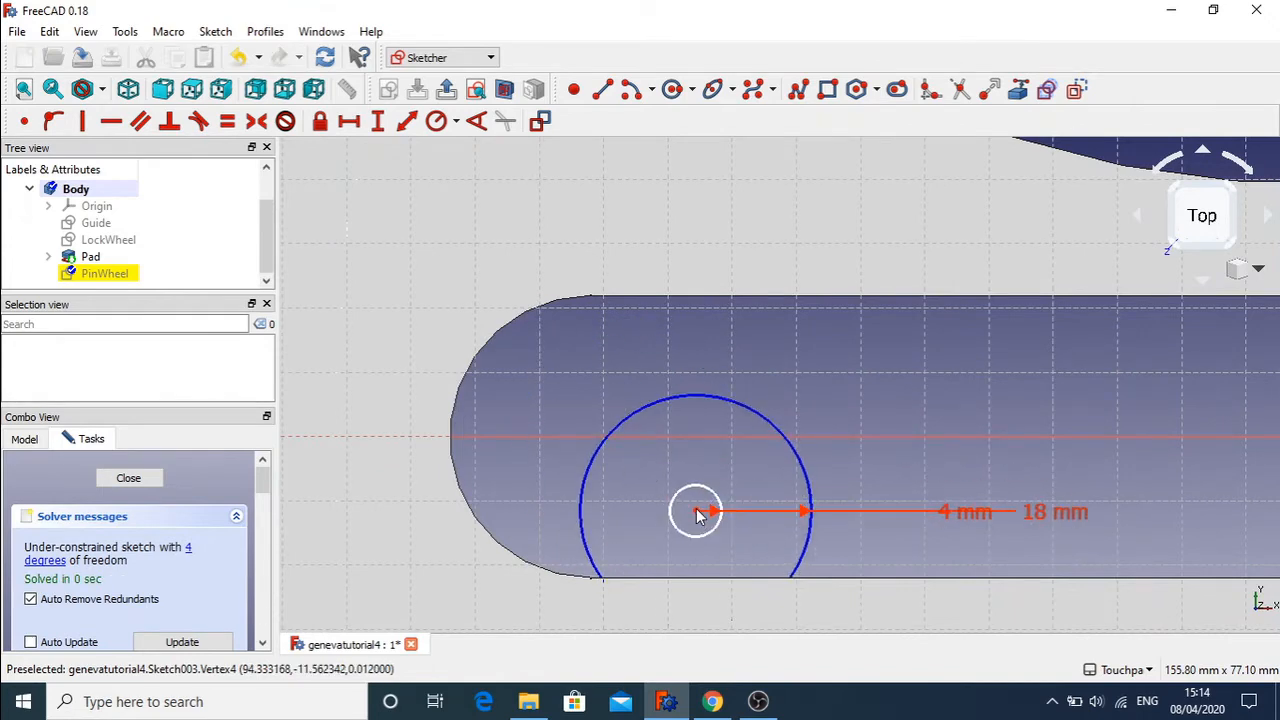
- Undo the last centre move and constrain the 4 mm and 18 mm circles' shared centre to 200 mm from the 20 mm circle's centre
{"action": "key", "text": "ctrl+z"}
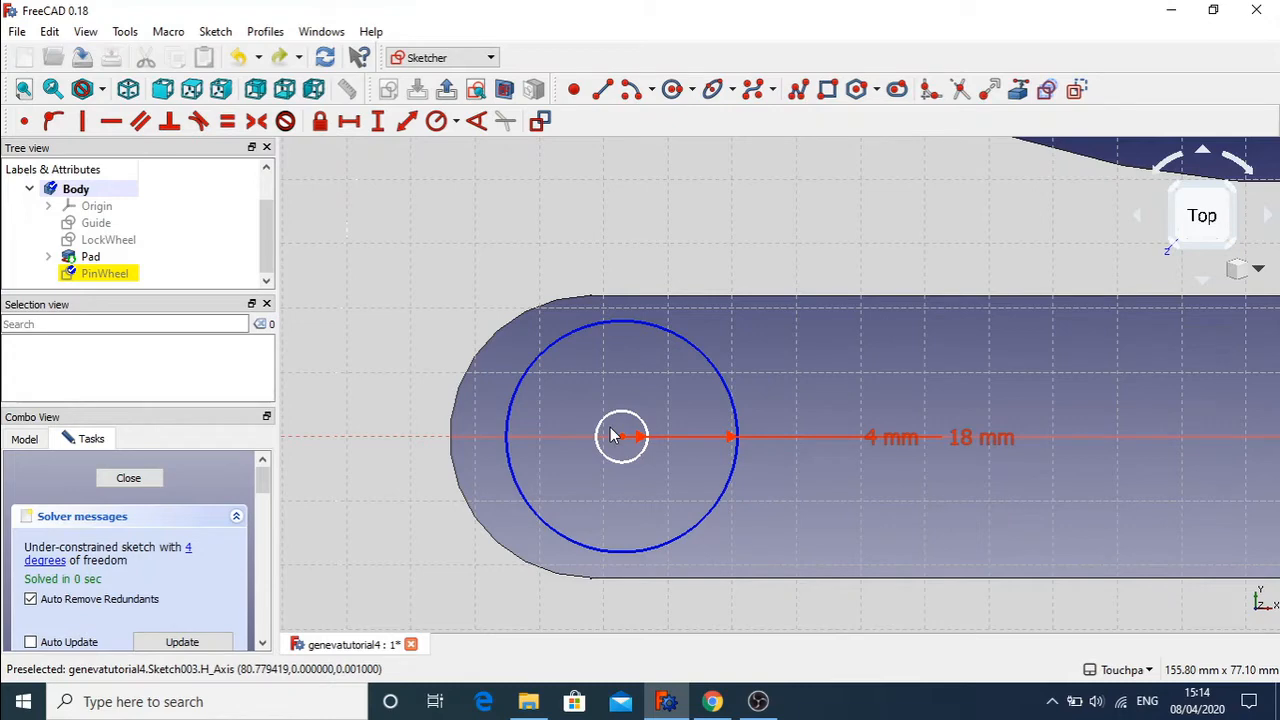
{"action": "scroll", "coordinate": [613, 437], "scroll_direction": "down", "scroll_amount": 8}
{"action": "scroll", "coordinate": [614, 435], "scroll_direction": "up", "scroll_amount": 6}
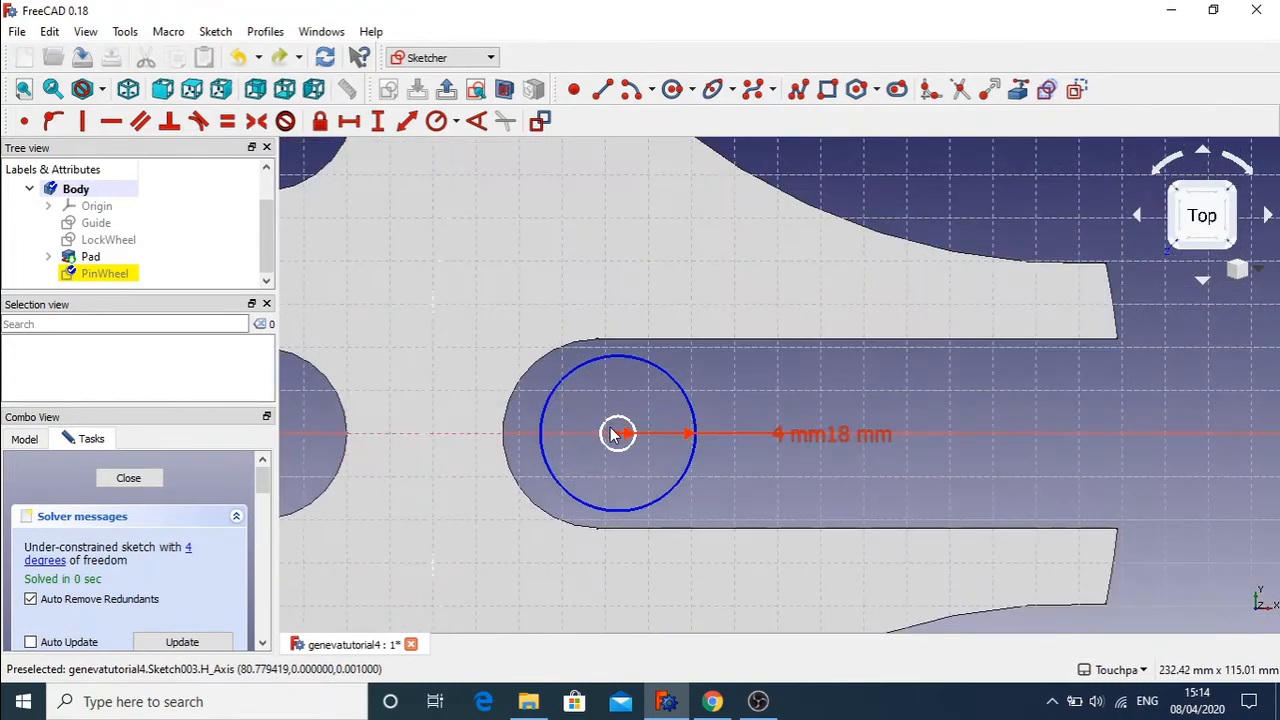
{"action": "mouse_move", "coordinate": [611, 419]}
{"action": "left_mouse_down"}
{"action": "mouse_move", "coordinate": [621, 450]}
{"action": "mouse_move", "coordinate": [619, 438]}
{"action": "left_mouse_up"}
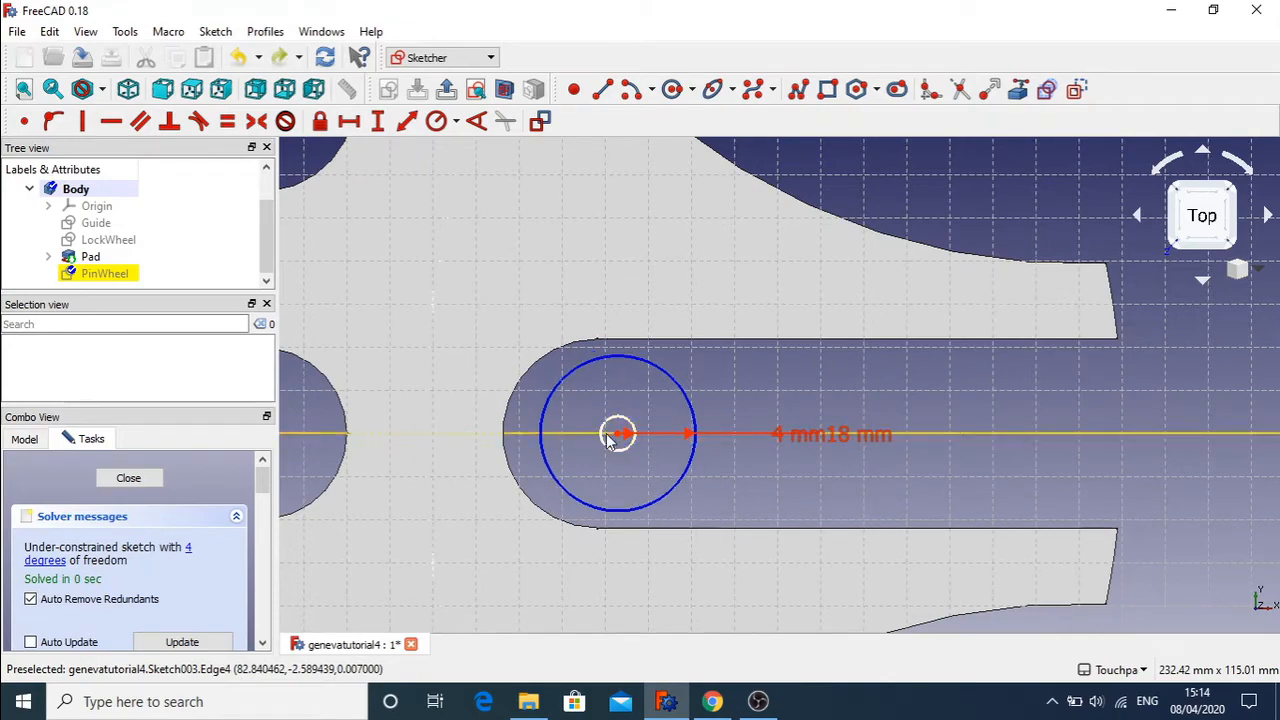
{"action": "left_click", "coordinate": [619, 438]}
{"action": "scroll", "coordinate": [895, 400], "scroll_direction": "down", "scroll_amount": 5}
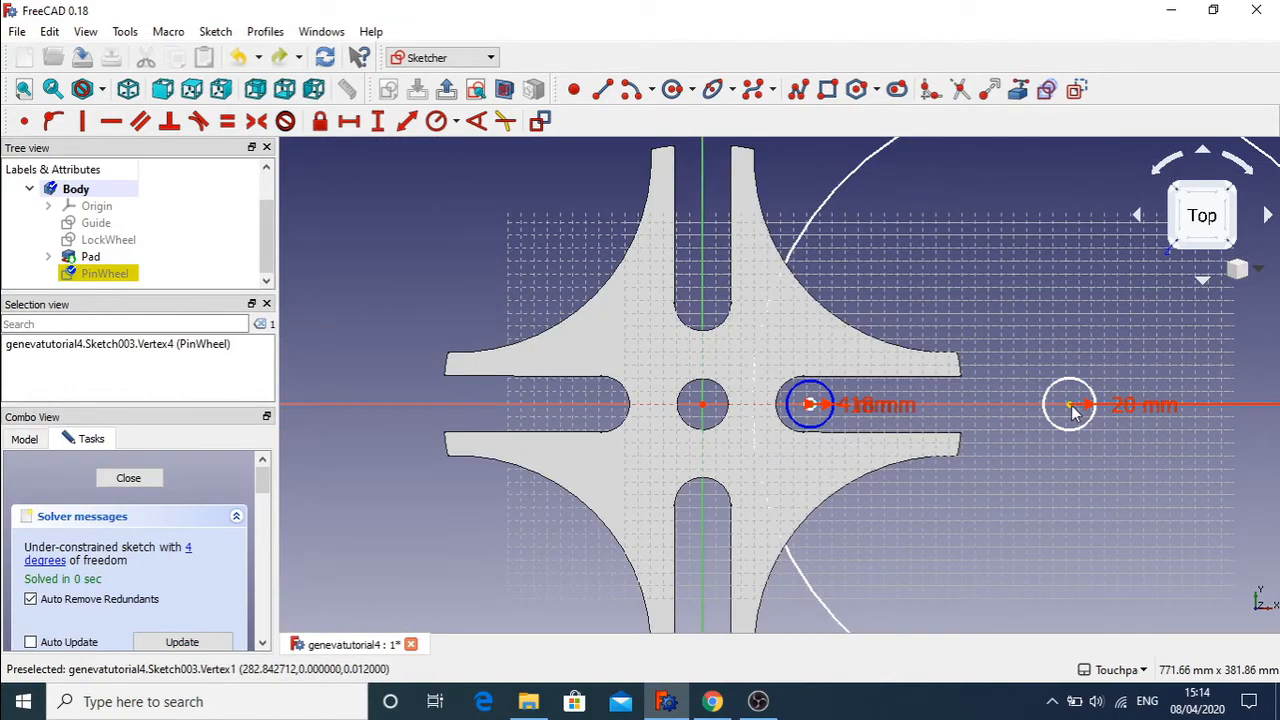
{"action": "left_click", "coordinate": [1074, 412]}
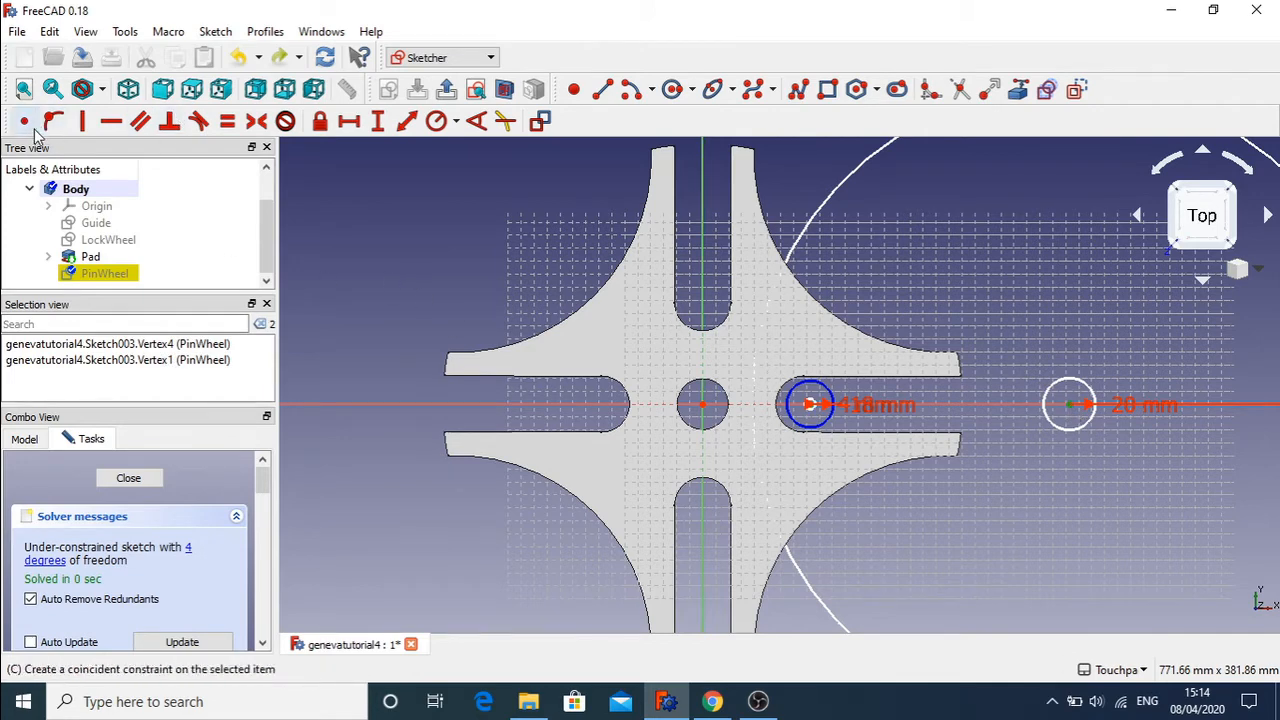
{"action": "left_click", "coordinate": [407, 123]}
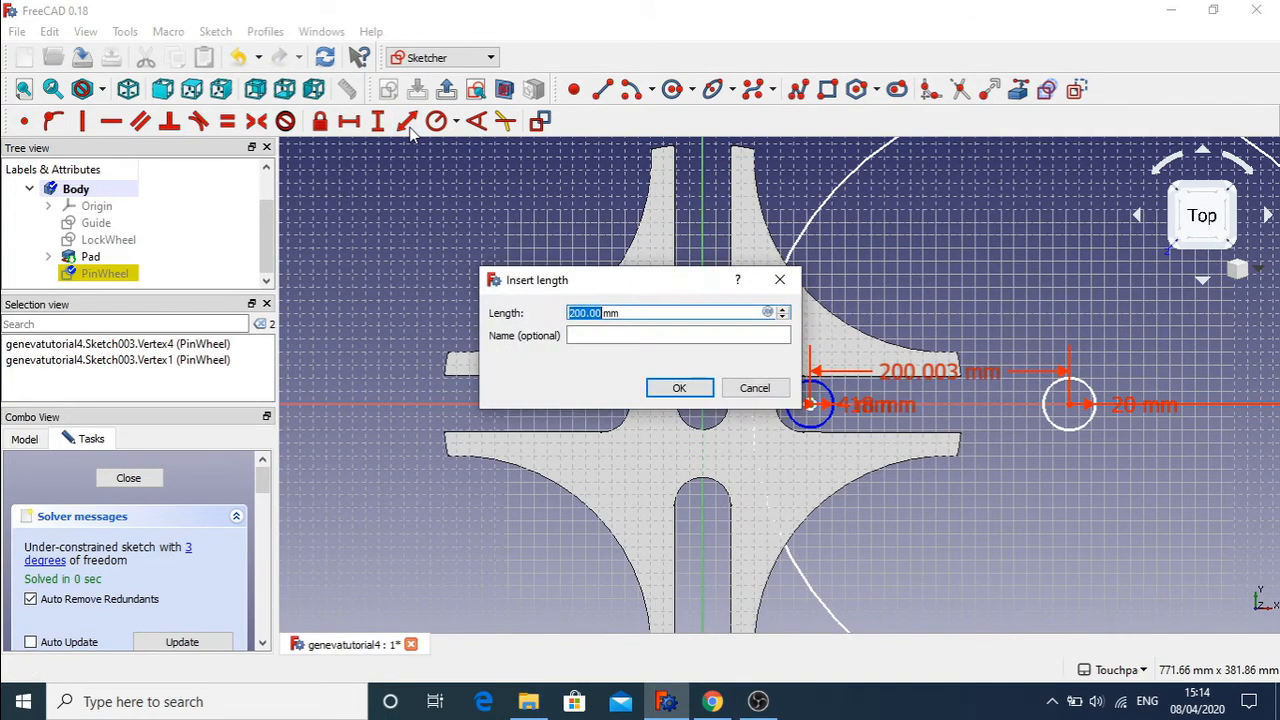
{"action": "left_click", "coordinate": [677, 390]}
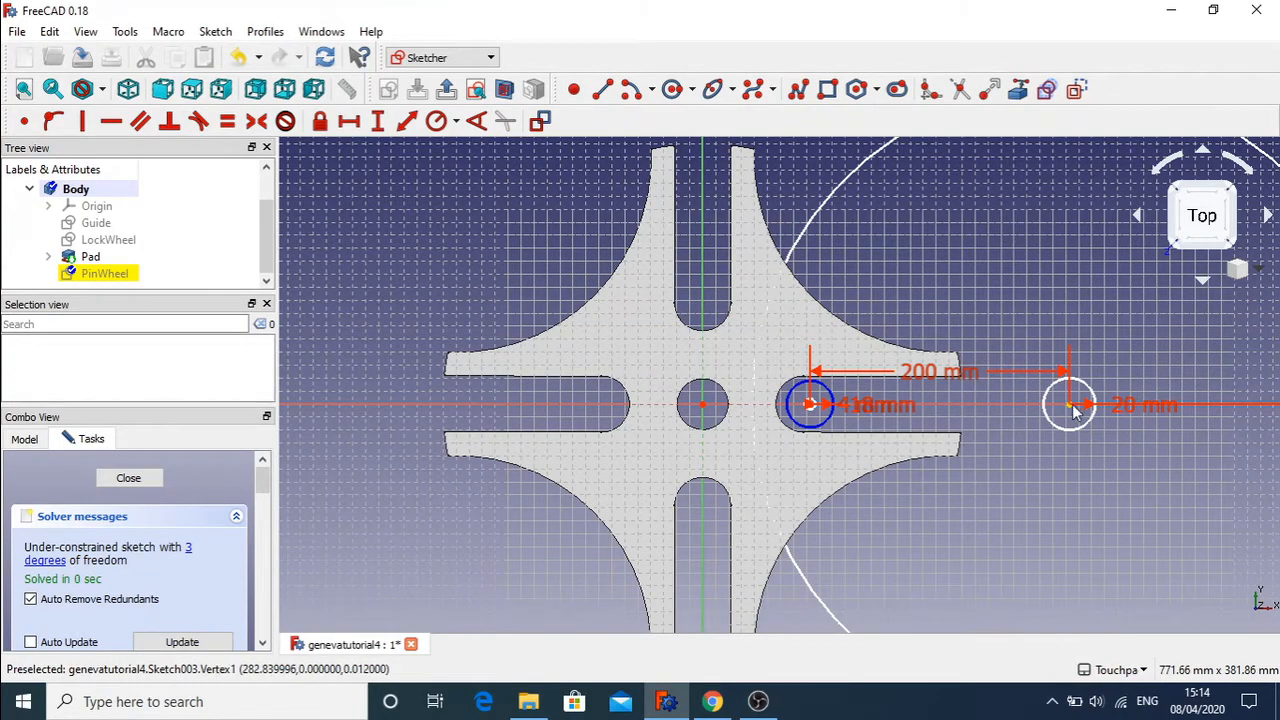
- Try moving the 20 mm circle's centre off the horizontal axis and undo the move
{"action": "mouse_move", "coordinate": [1072, 410]}
{"action": "left_mouse_down"}
{"action": "mouse_move", "coordinate": [968, 408]}
{"action": "mouse_move", "coordinate": [1094, 415]}
{"action": "left_mouse_up"}
{"action": "key", "text": "ctrl+z"}
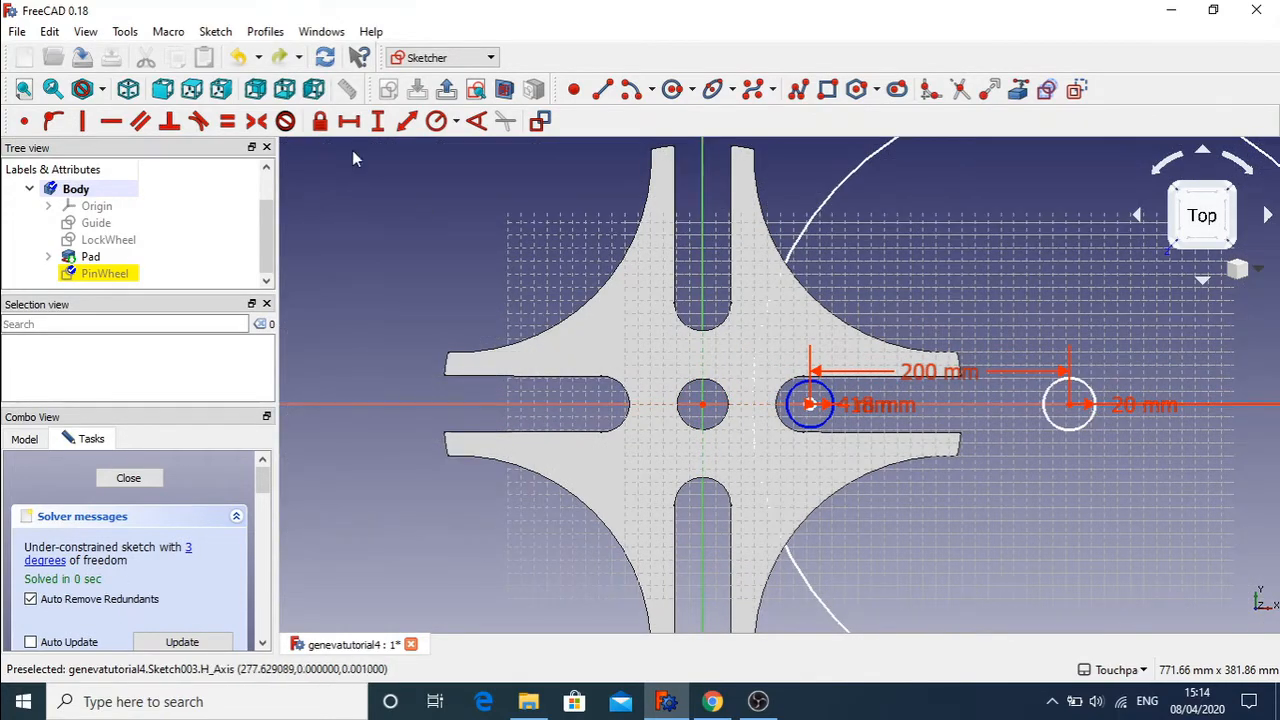
{"action": "left_click", "coordinate": [109, 124]}
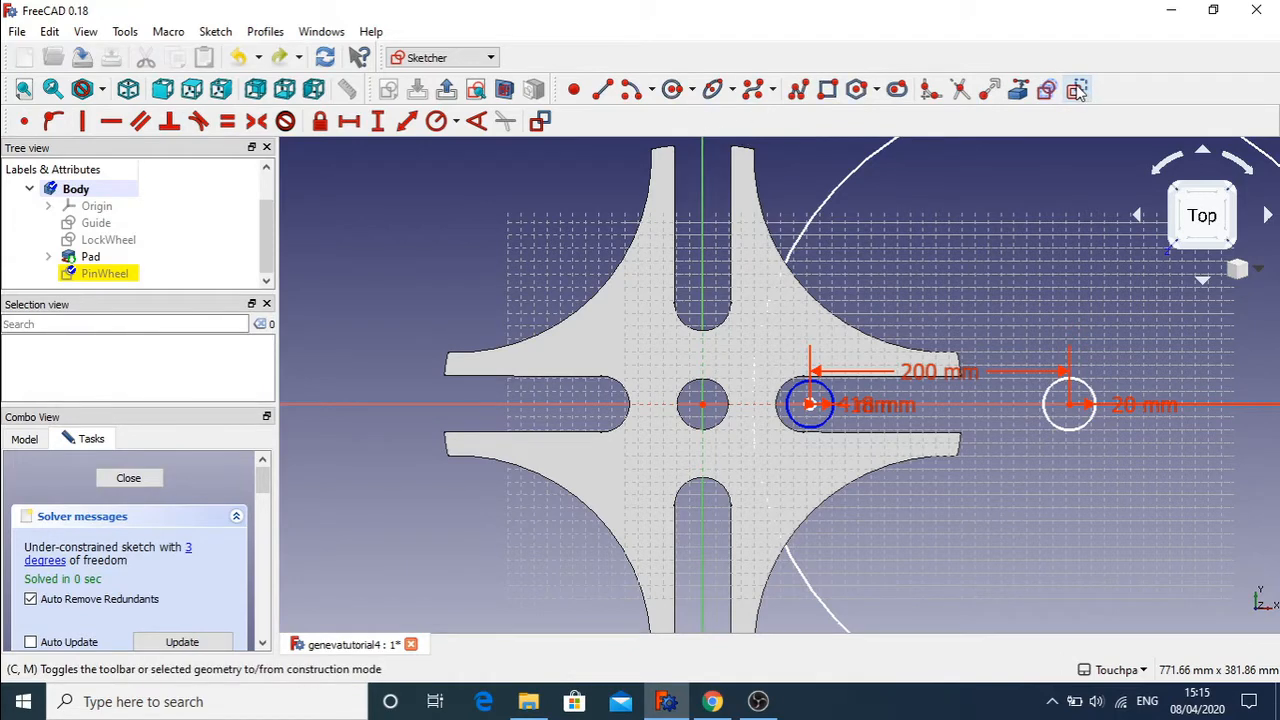
- Draw a near-horizontal construction line about 205 mm long just below the axis, from the 18 mm circle to the 20 mm circle
{"action": "left_click", "coordinate": [603, 91]}
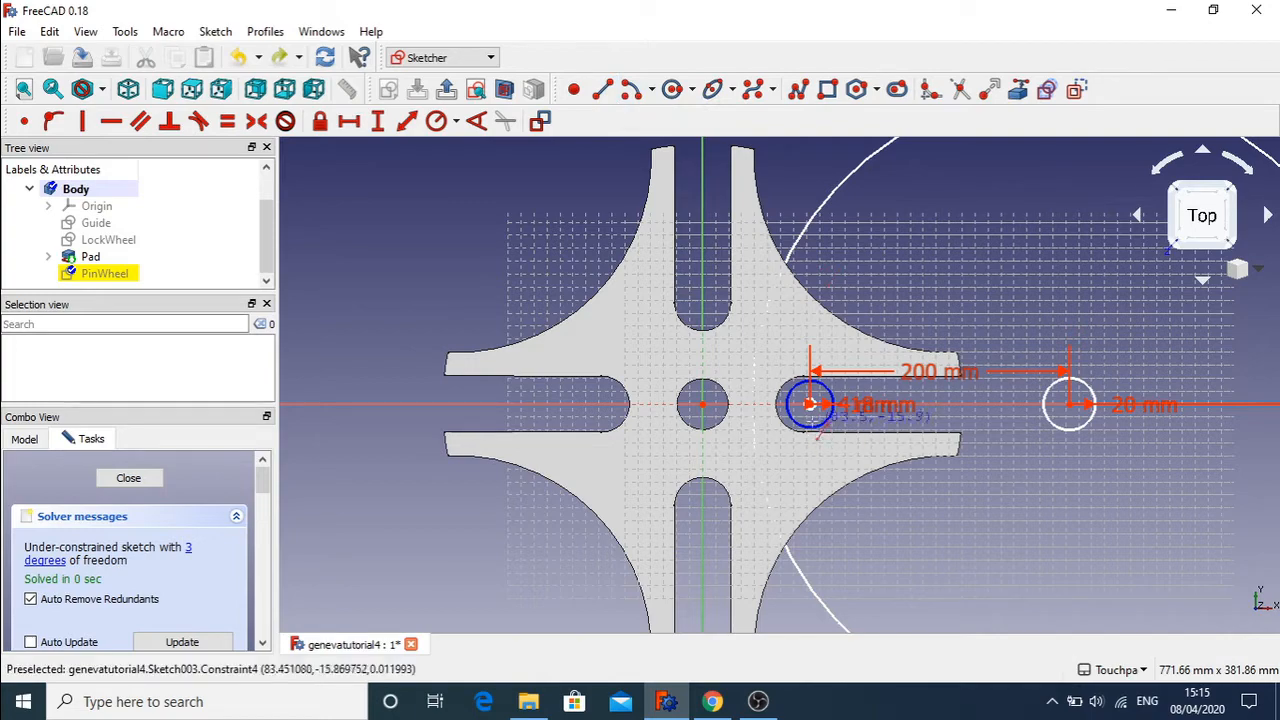
{"action": "left_click", "coordinate": [812, 414]}
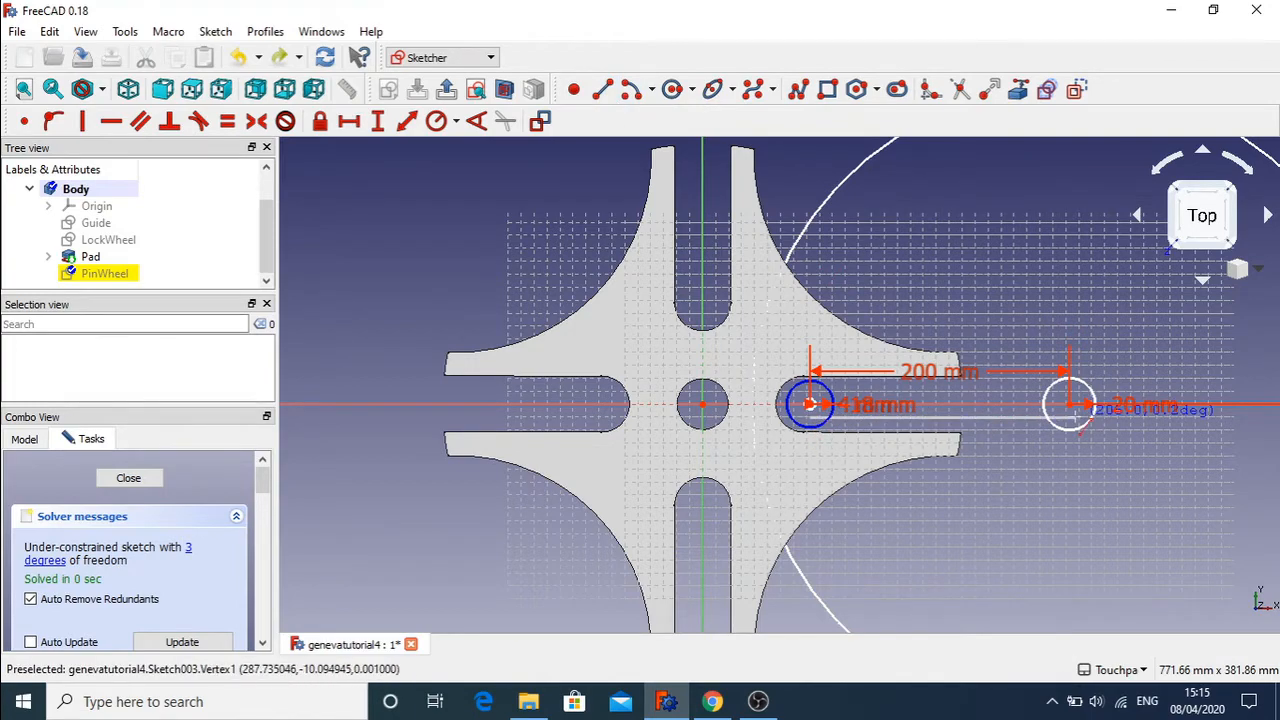
{"action": "left_click", "coordinate": [1075, 415]}
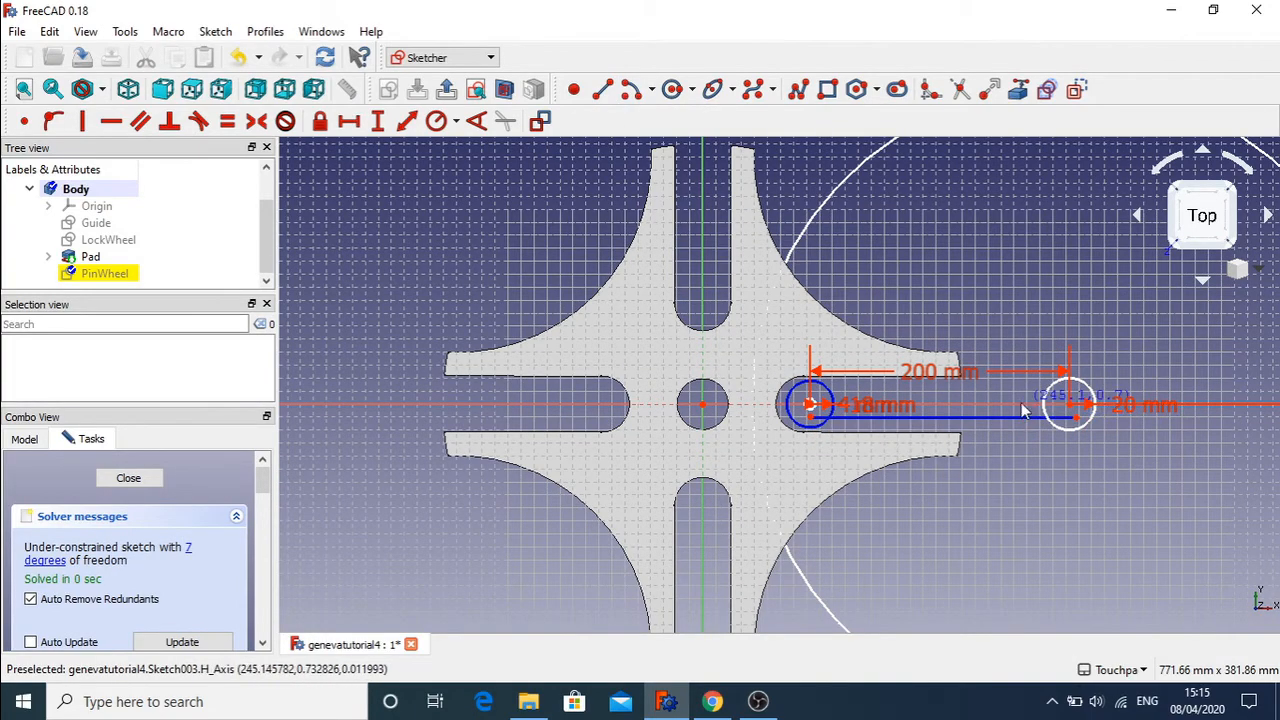
- Make the construction line's ends coincident with the two circle centres and constrain the line horizontal
{"action": "left_click", "coordinate": [24, 121]}
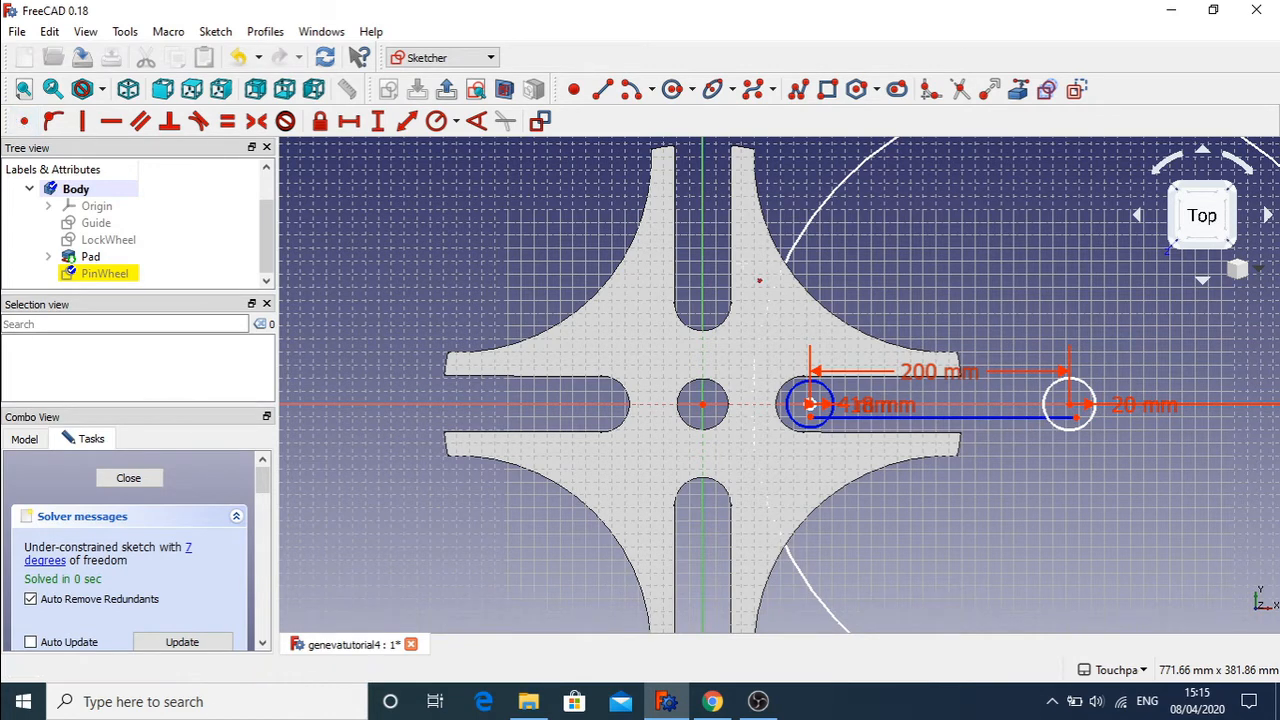
{"action": "left_click", "coordinate": [1069, 414]}
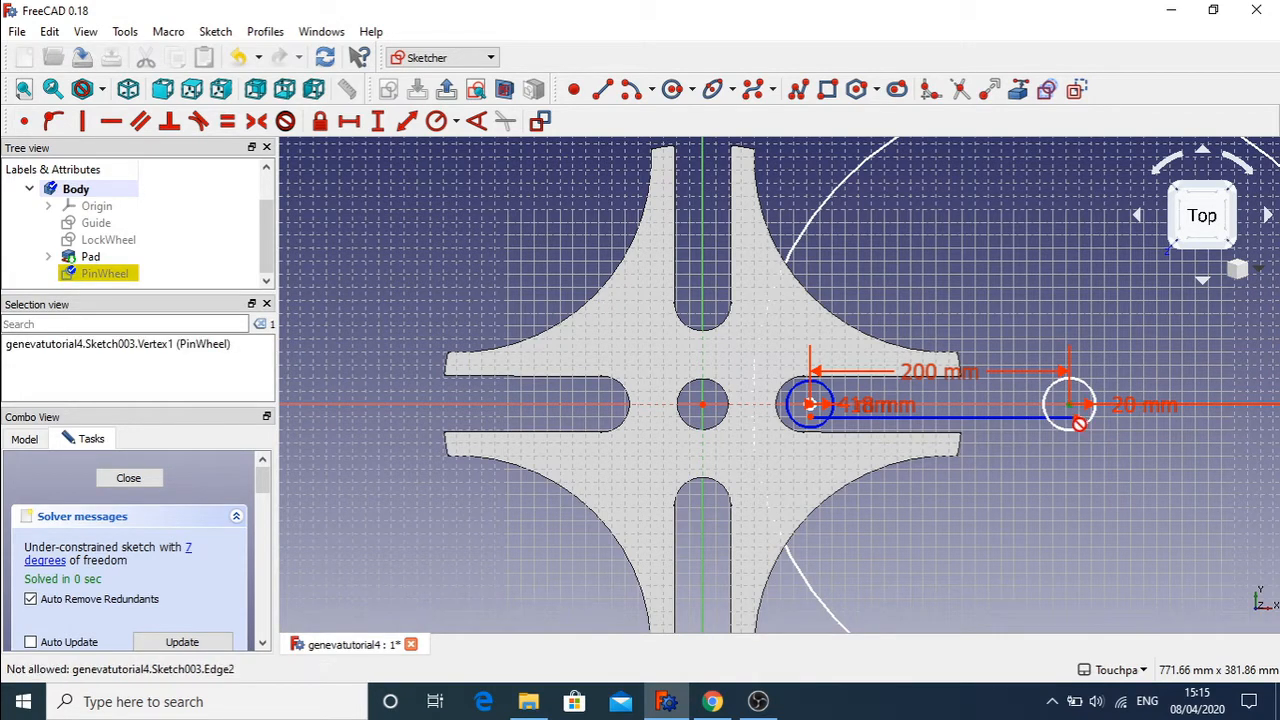
{"action": "left_click", "coordinate": [1071, 407]}
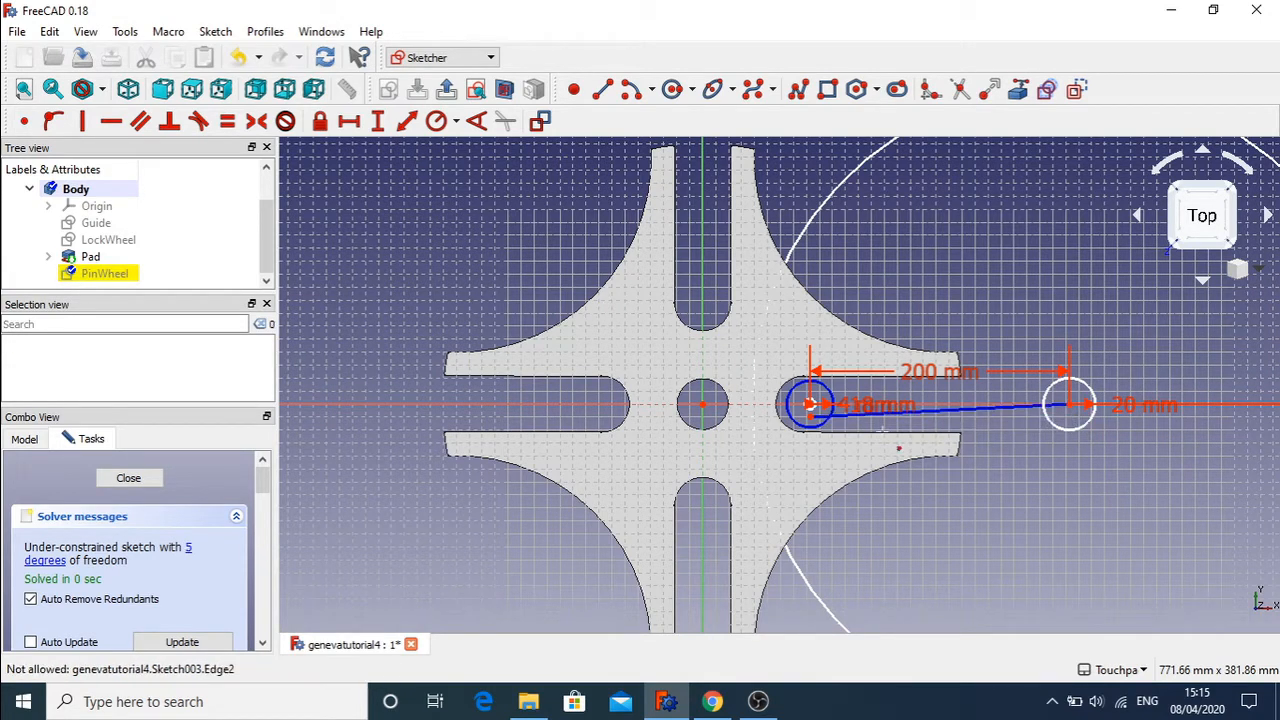
{"action": "left_click", "coordinate": [809, 405]}
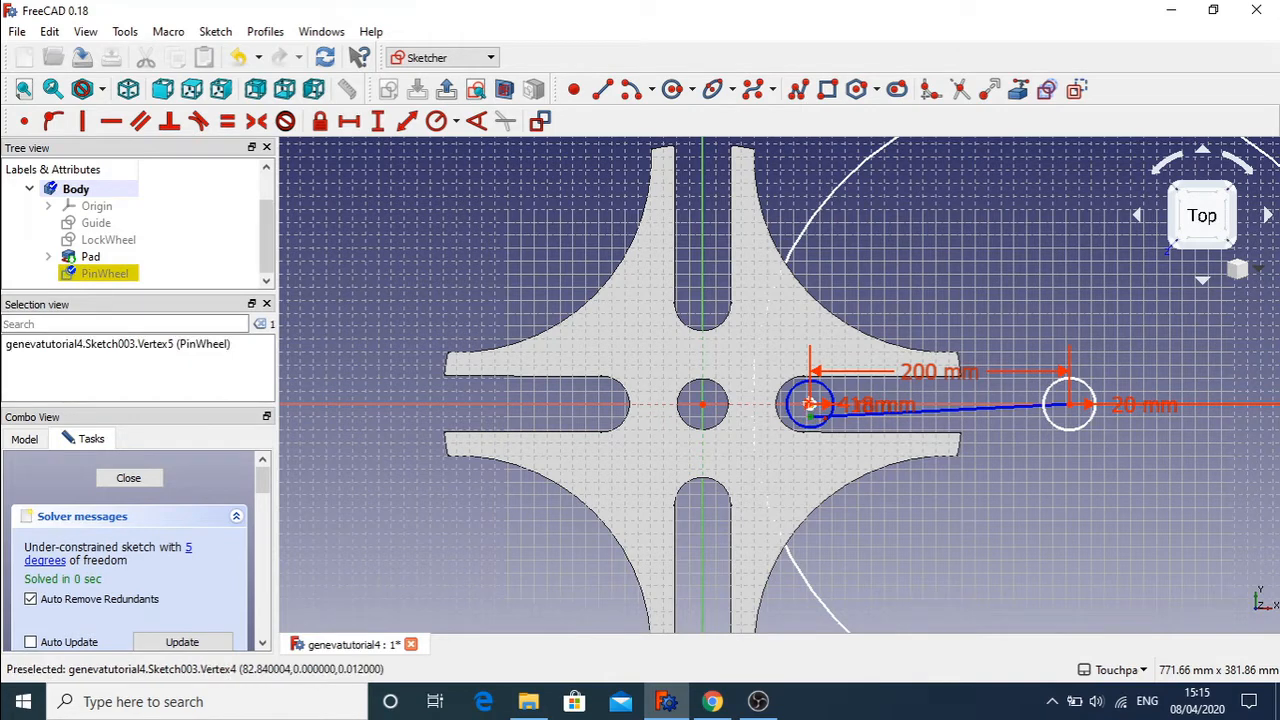
{"action": "left_click", "coordinate": [811, 410]}
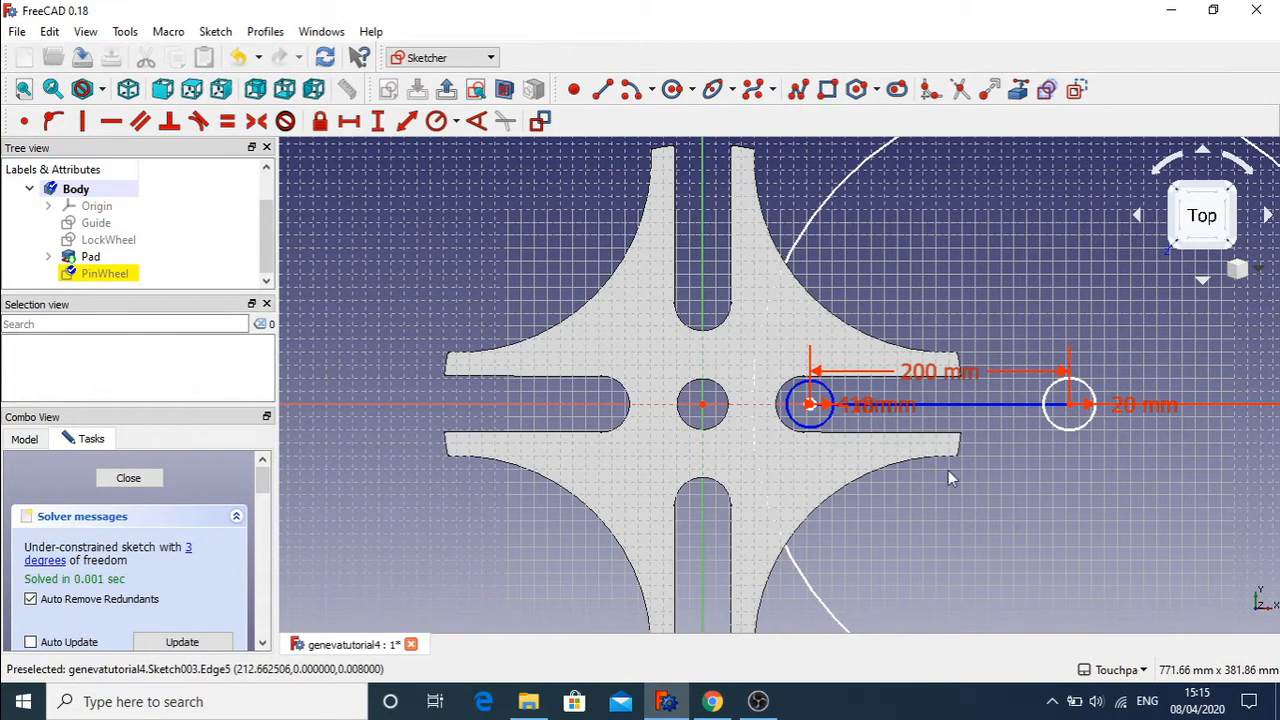
{"action": "left_click", "coordinate": [994, 404]}
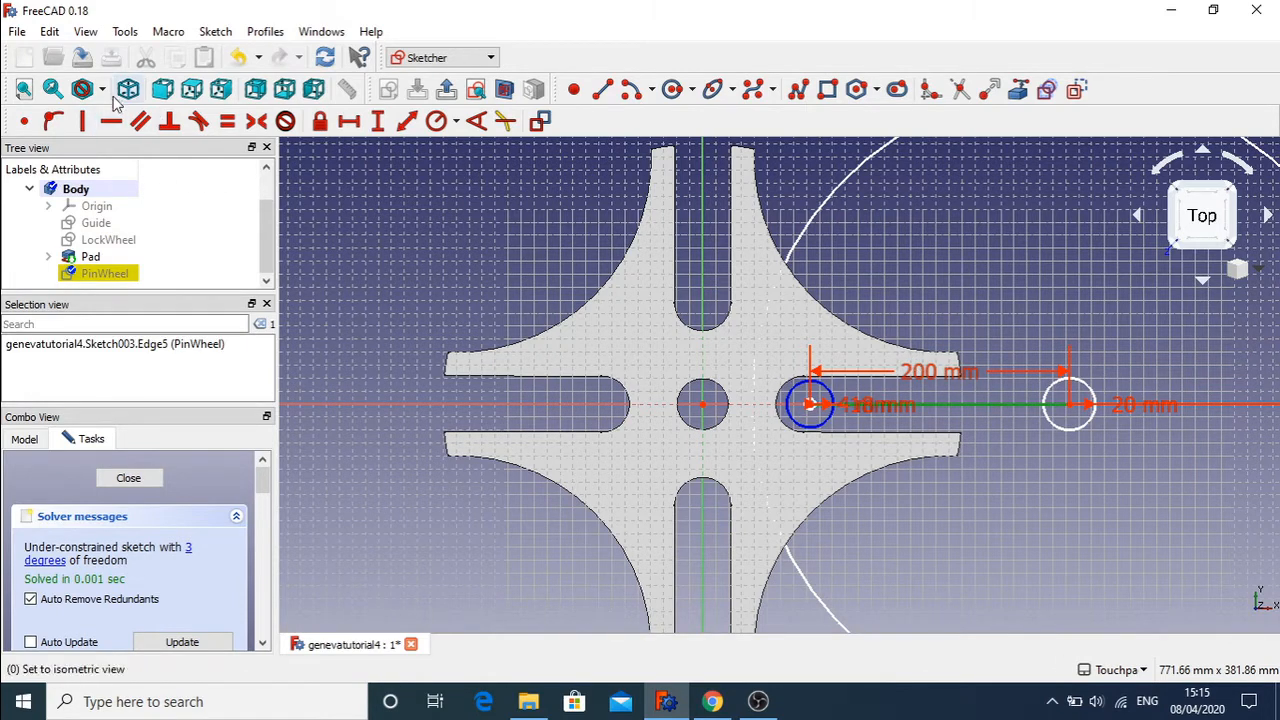
{"action": "left_click", "coordinate": [106, 121]}
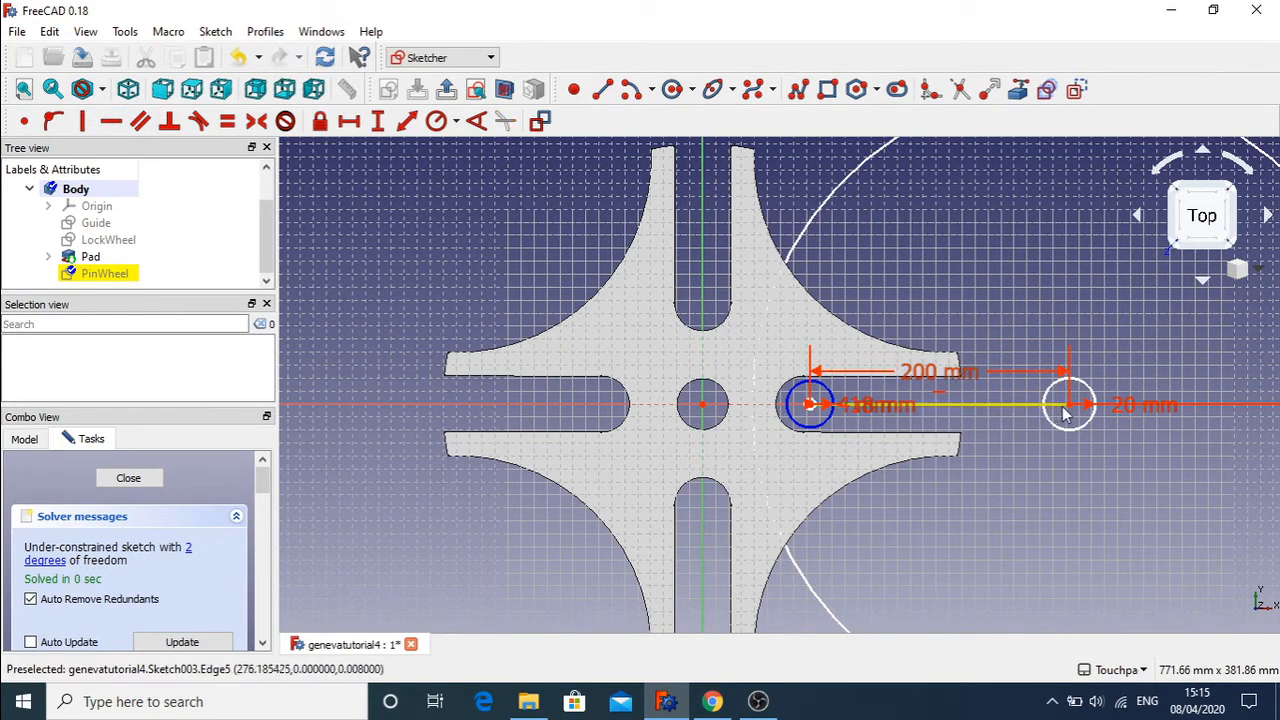
- Move the whole pin wheel profile by its 20 mm circle's centre to the left side of the Geneva wheel, clear of it
{"action": "mouse_move", "coordinate": [1072, 413]}
{"action": "left_mouse_down"}
{"action": "mouse_move", "coordinate": [829, 412]}
{"action": "mouse_move", "coordinate": [800, 328]}
{"action": "mouse_move", "coordinate": [1137, 507]}
{"action": "mouse_move", "coordinate": [1010, 300]}
{"action": "mouse_move", "coordinate": [800, 395]}
{"action": "mouse_move", "coordinate": [380, 430]}
{"action": "mouse_move", "coordinate": [118, 416]}
{"action": "left_mouse_up"}
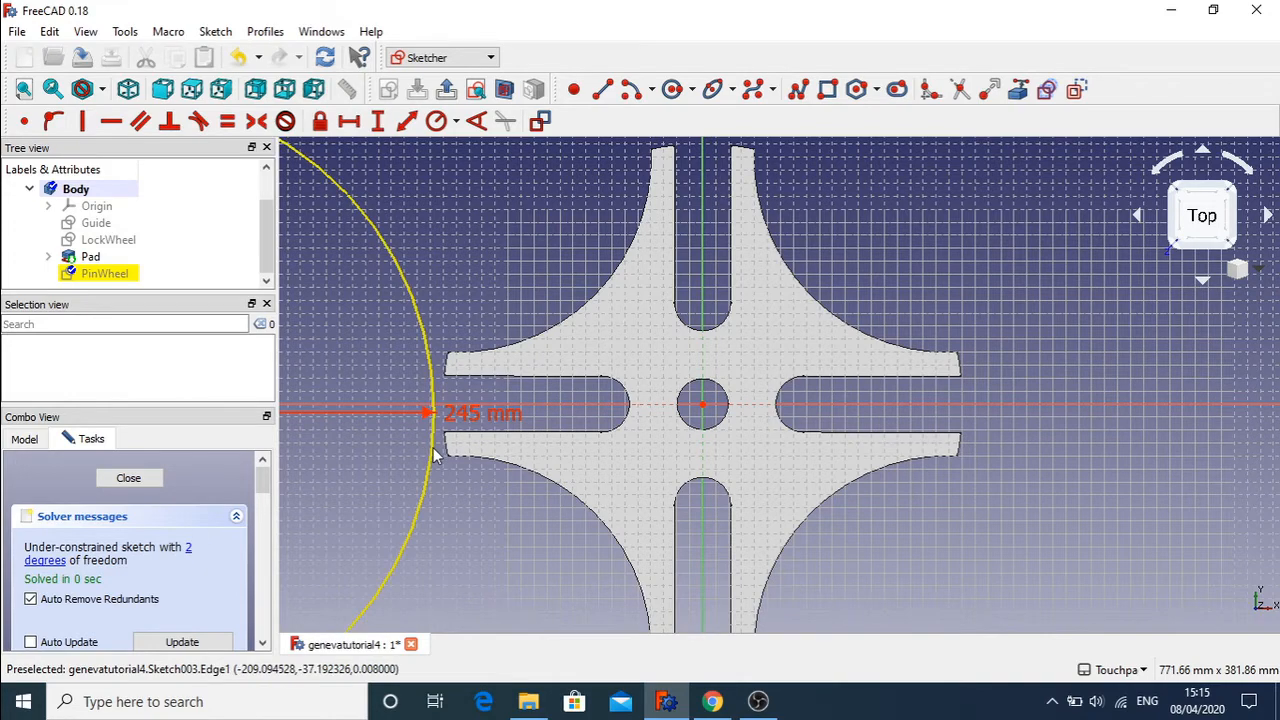
{"action": "scroll", "coordinate": [822, 306], "scroll_direction": "down", "scroll_amount": 2}
{"action": "scroll", "coordinate": [822, 306], "scroll_direction": "down", "scroll_amount": 2}
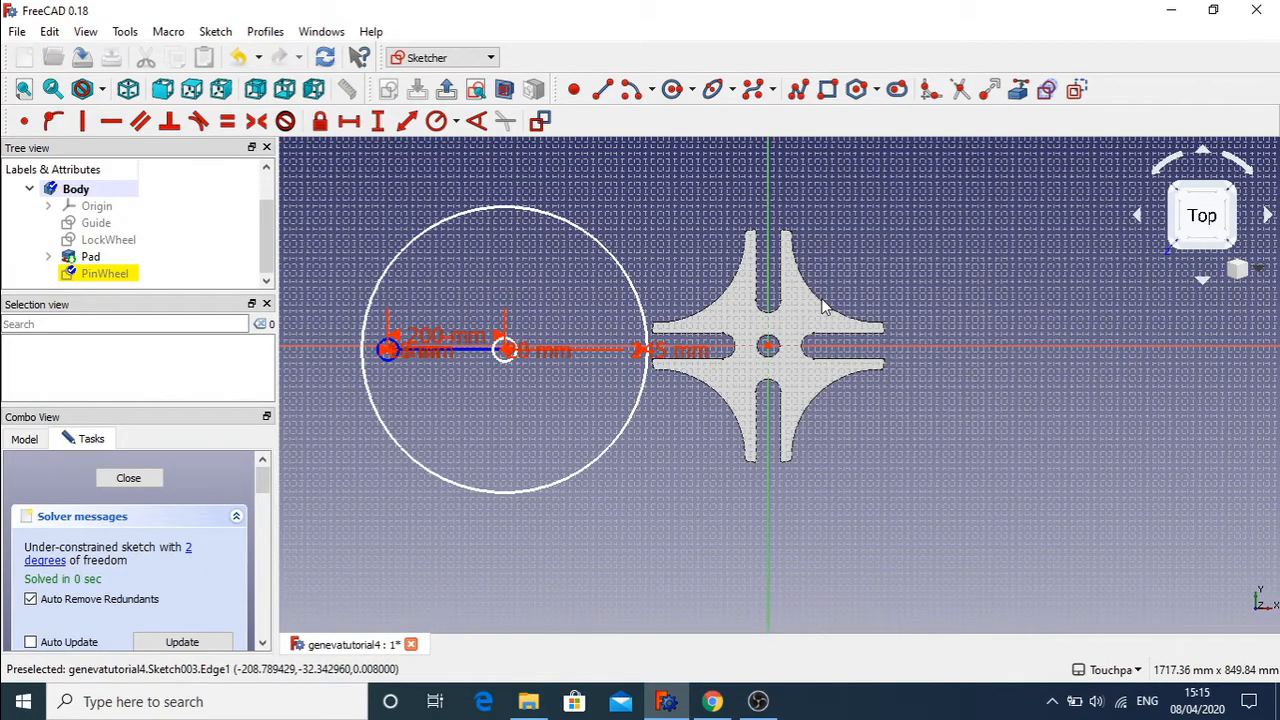
- Show the LockWheel and PinWheel sketches and finish editing the PinWheel sketch
{"action": "left_click", "coordinate": [108, 240]}
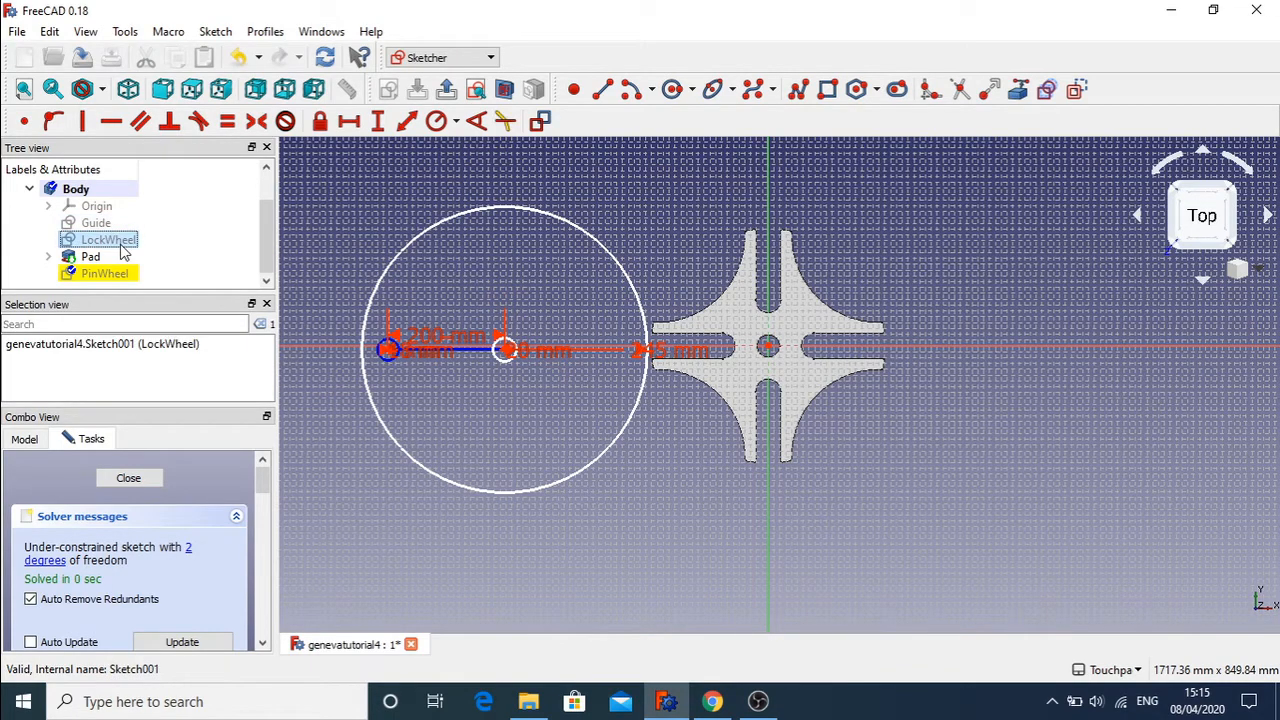
{"action": "right_click", "coordinate": [122, 250]}
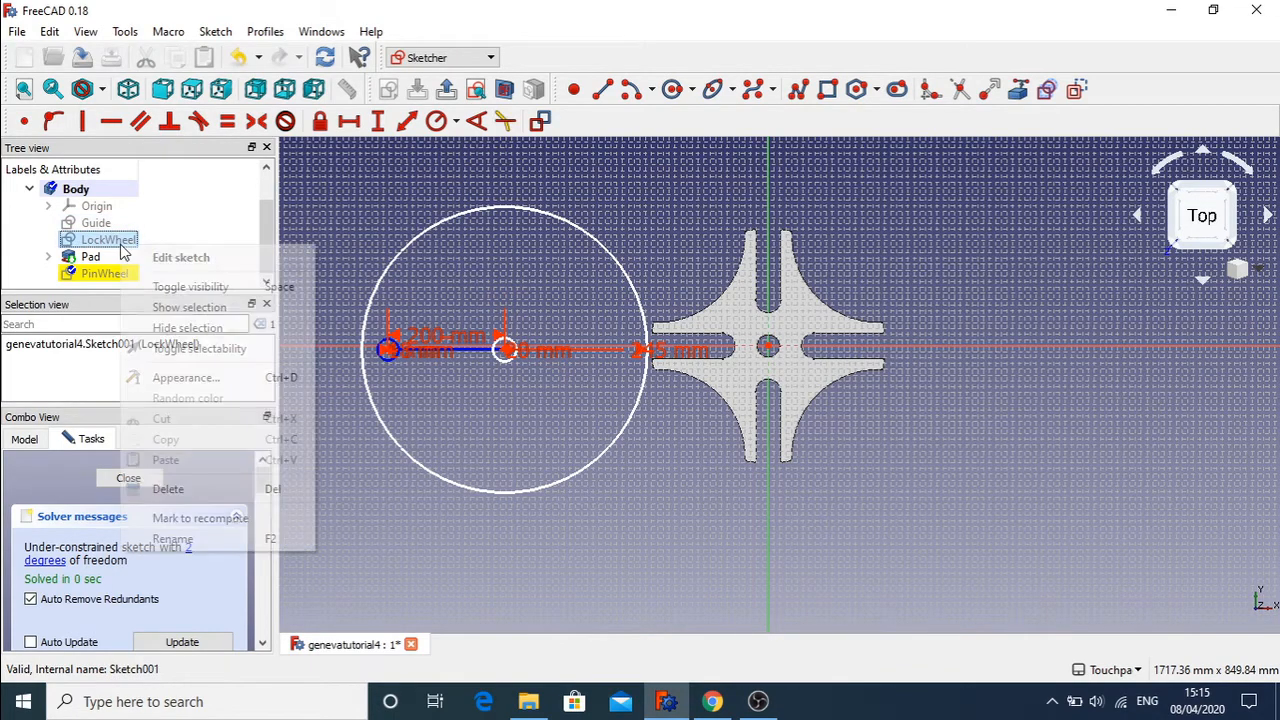
{"action": "left_click", "coordinate": [188, 287]}
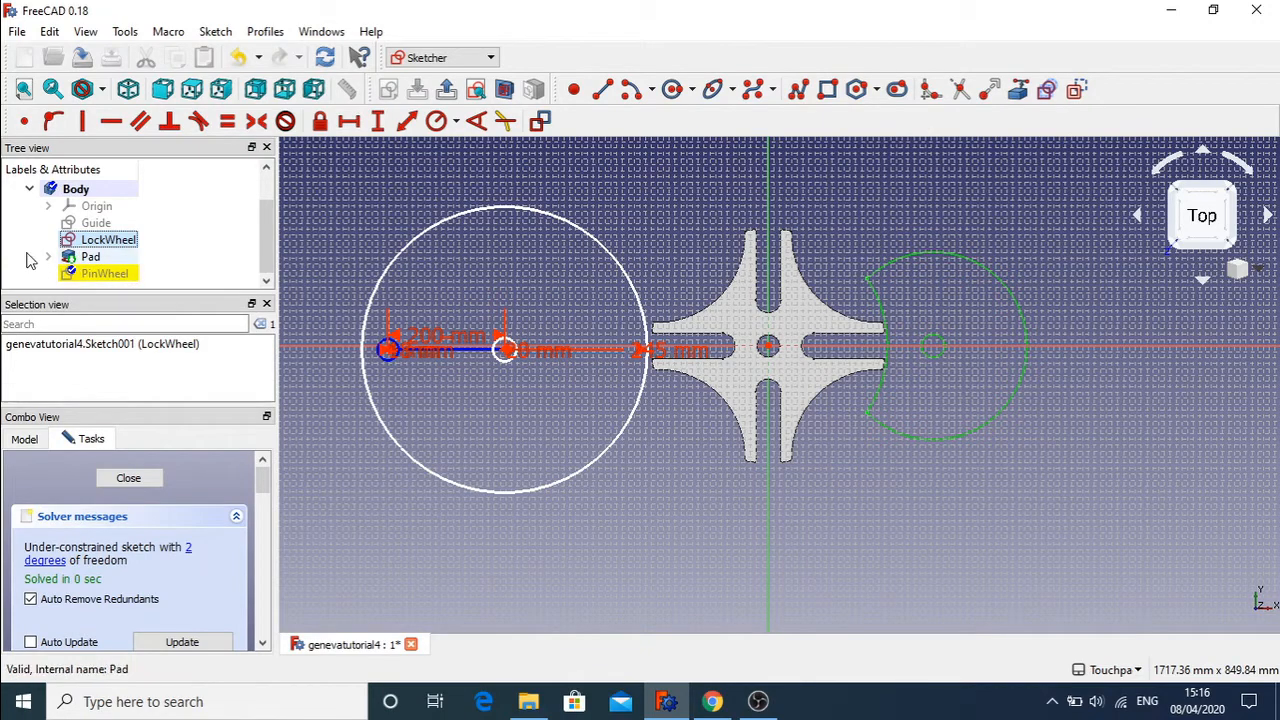
{"action": "left_click", "coordinate": [113, 276]}
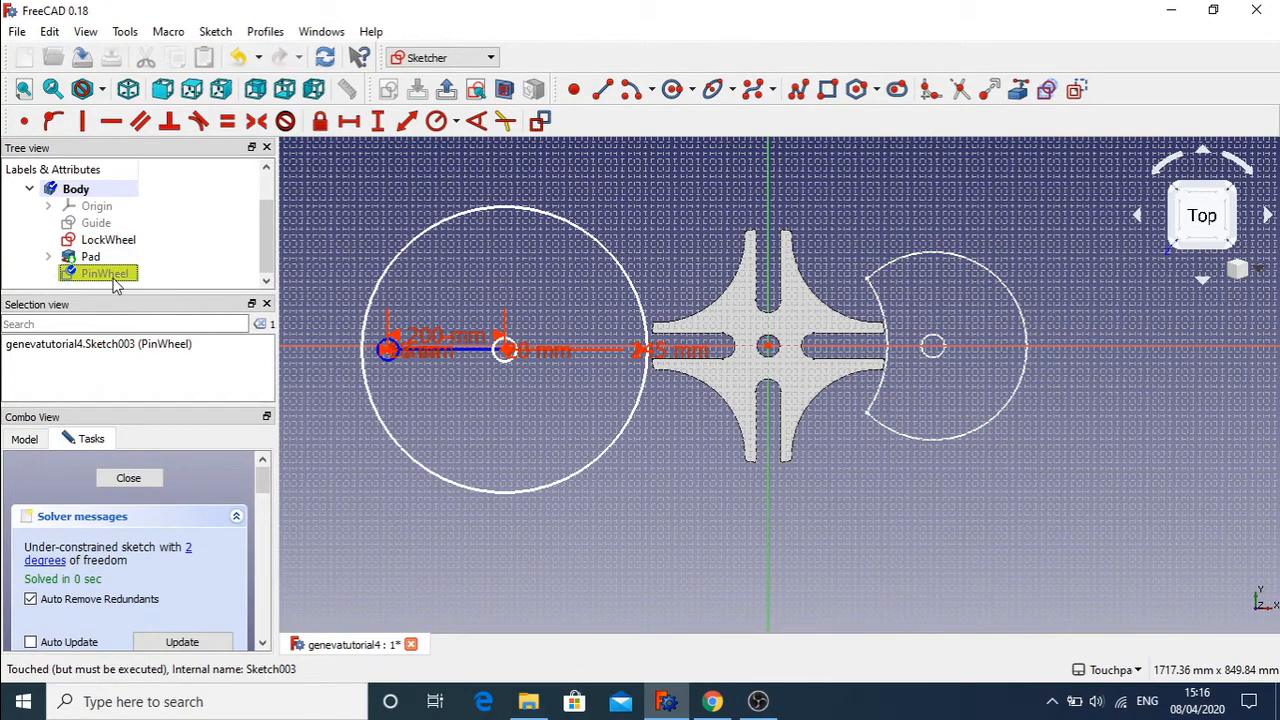
{"action": "right_click", "coordinate": [115, 285]}
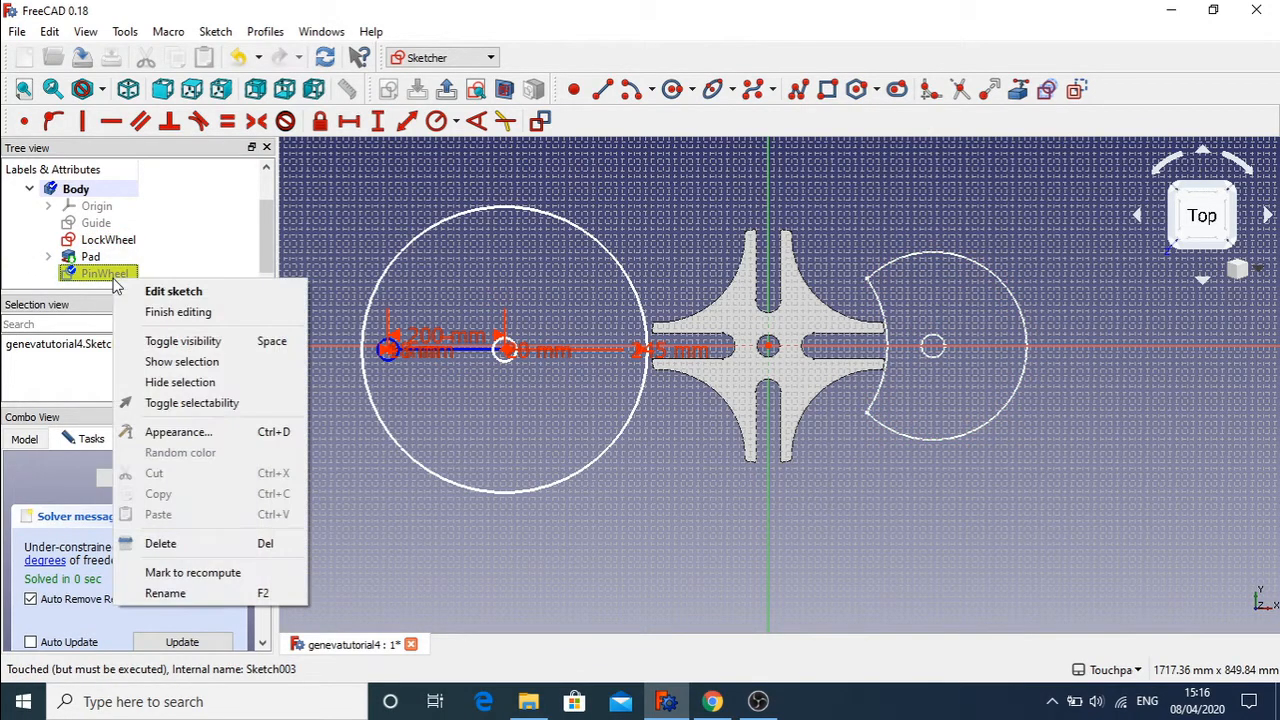
{"action": "left_click", "coordinate": [217, 341]}
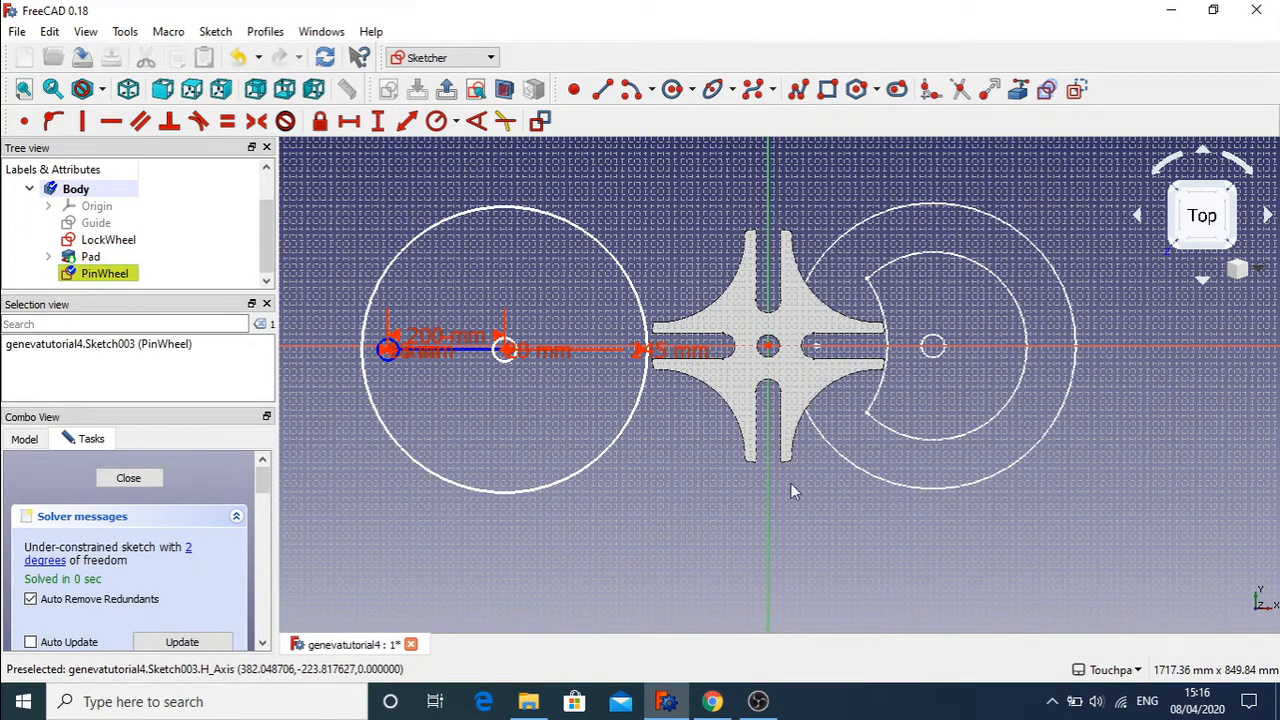
{"action": "left_click", "coordinate": [128, 478]}
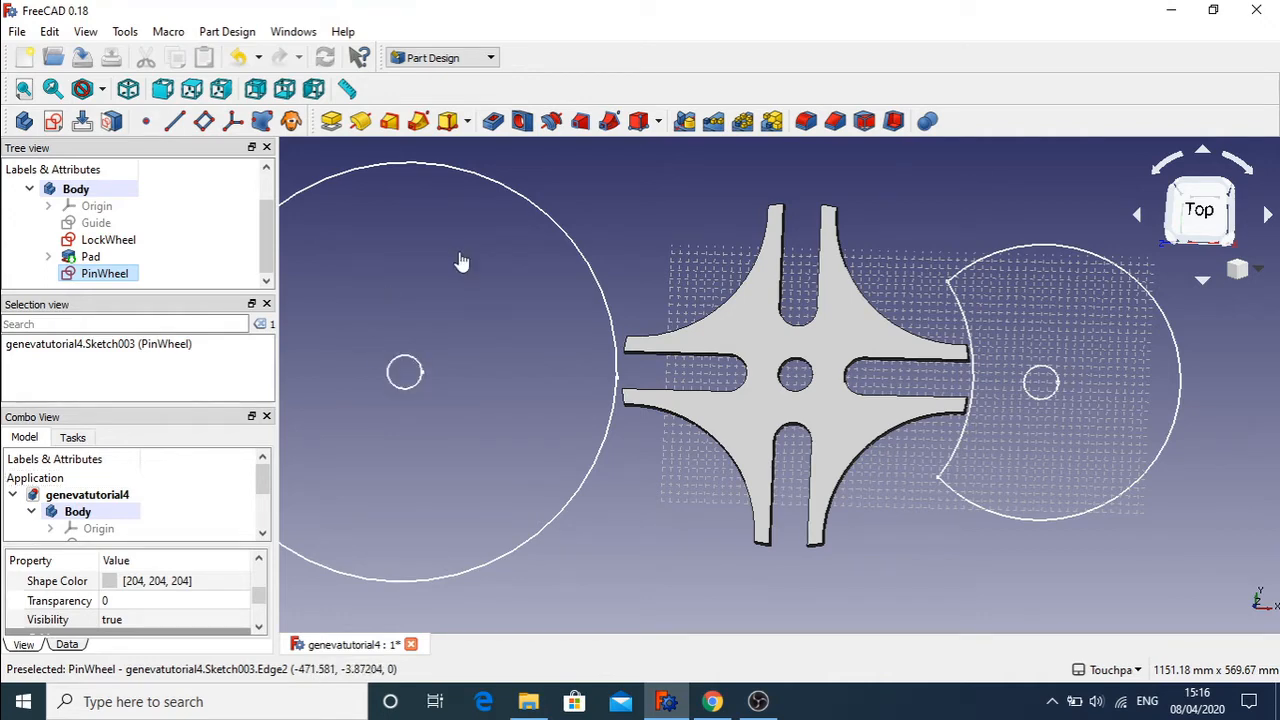
- Try to pad the PinWheel sketch 10 mm in the current body and cancel the operation
{"action": "left_click", "coordinate": [560, 248]}
{"action": "left_click", "coordinate": [575, 250]}
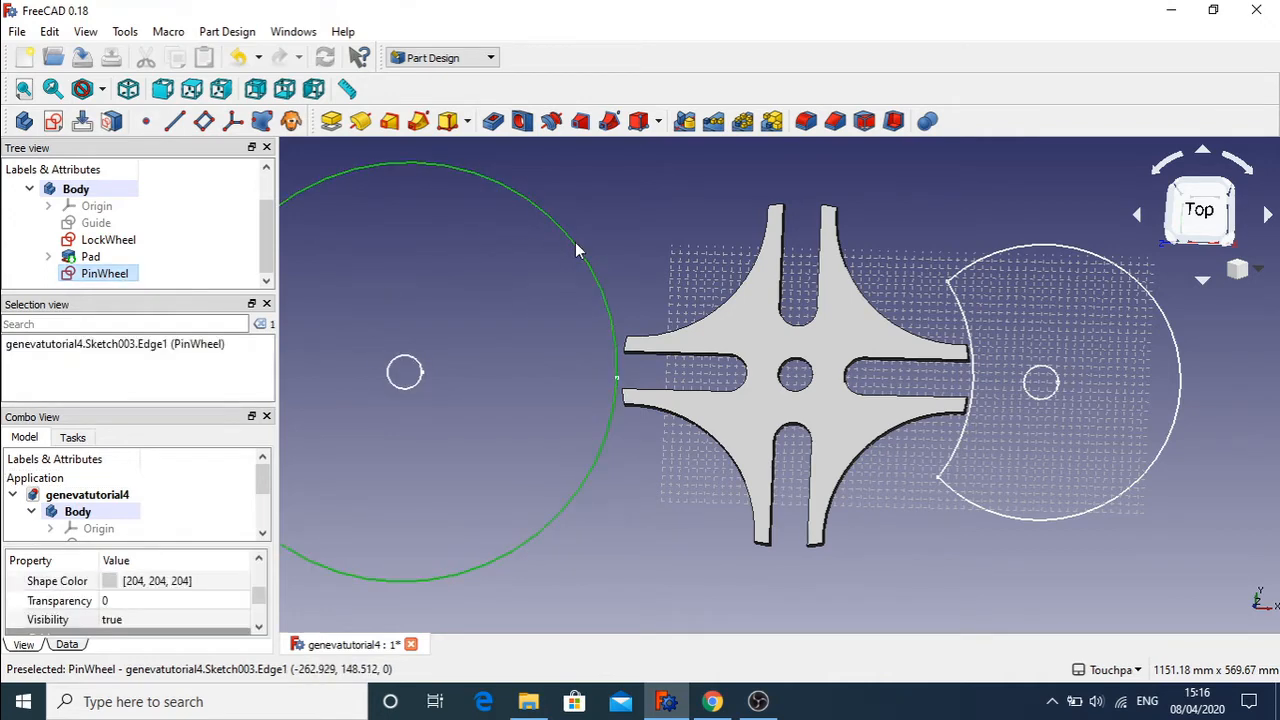
{"action": "left_click", "coordinate": [331, 121]}
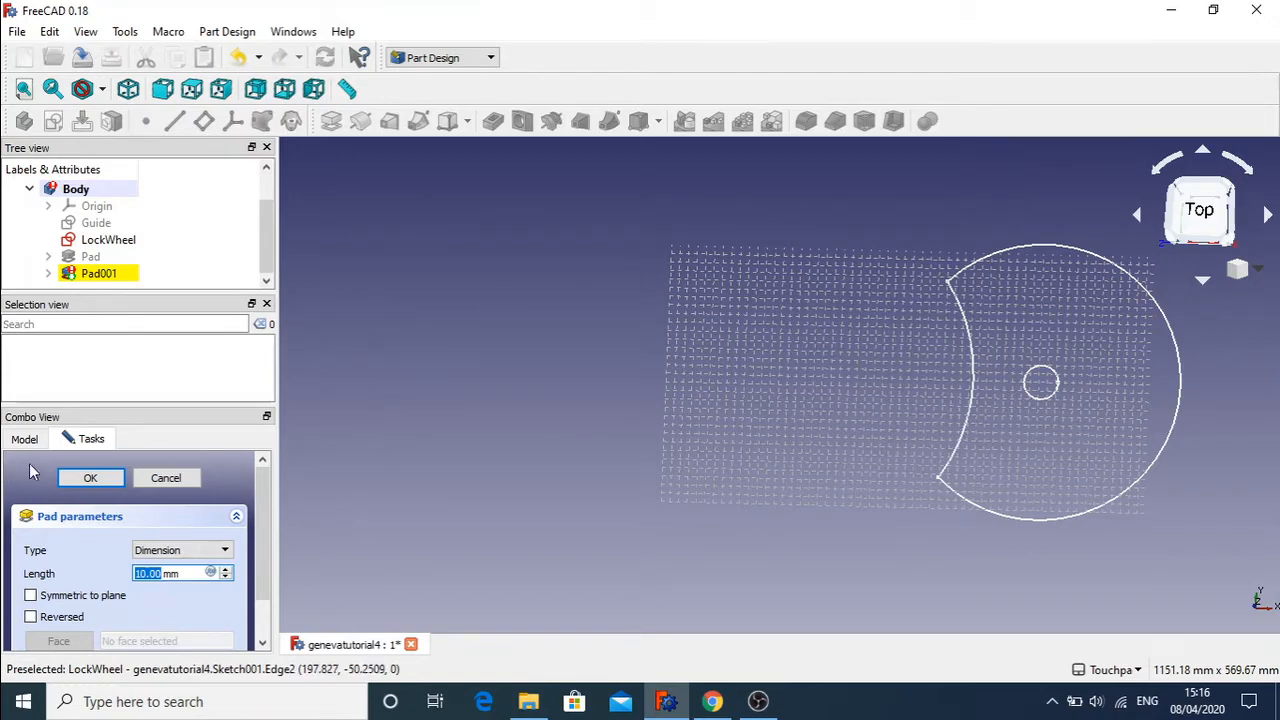
{"action": "left_click", "coordinate": [88, 479]}
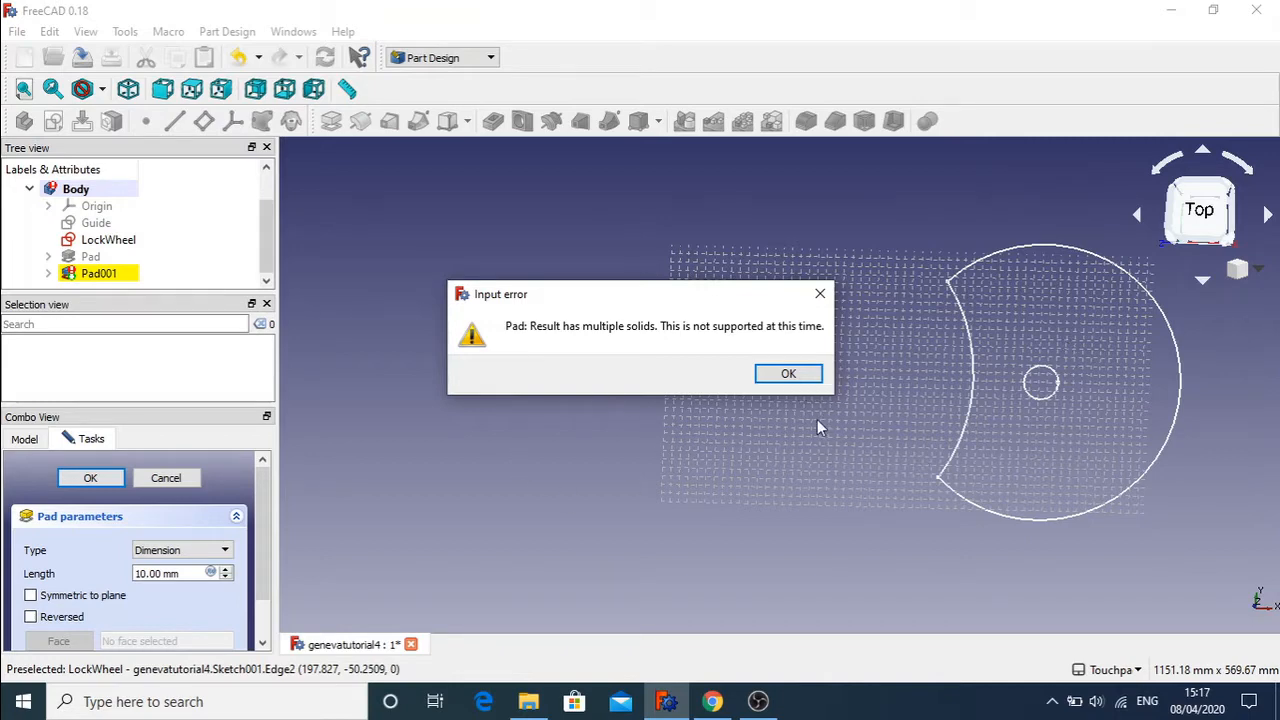
{"action": "left_click", "coordinate": [796, 374]}
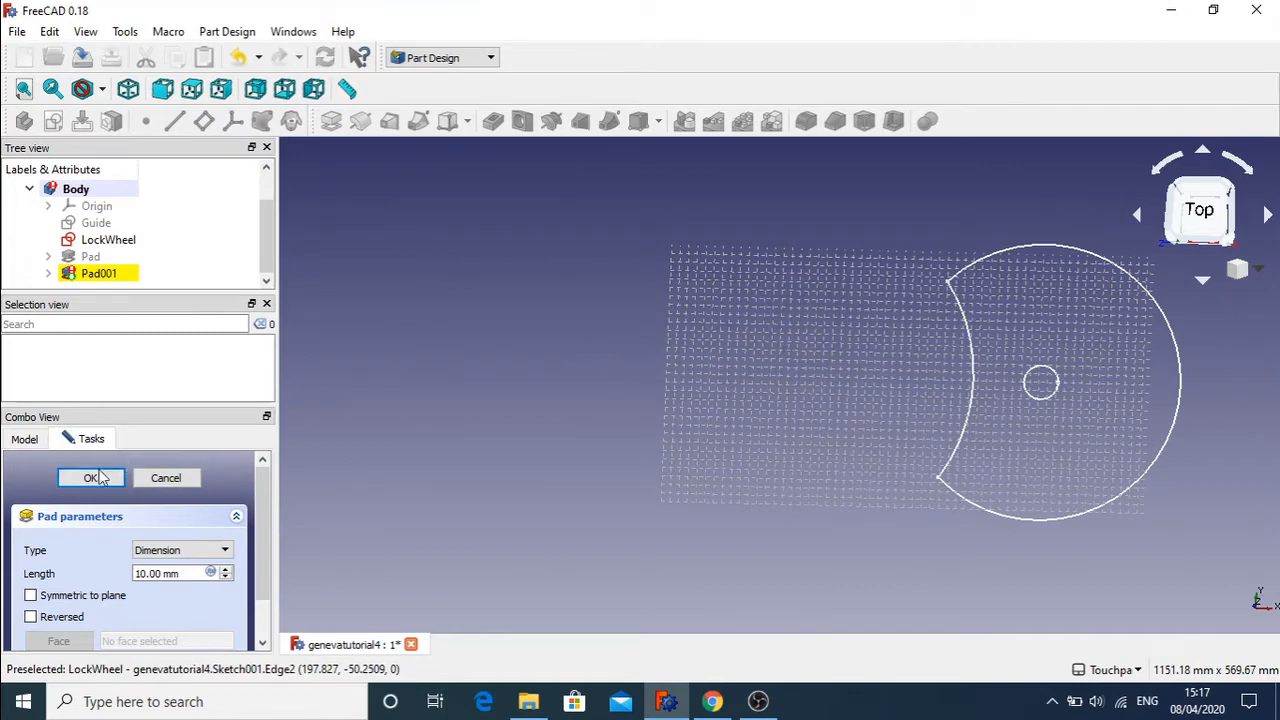
{"action": "left_click", "coordinate": [166, 478]}
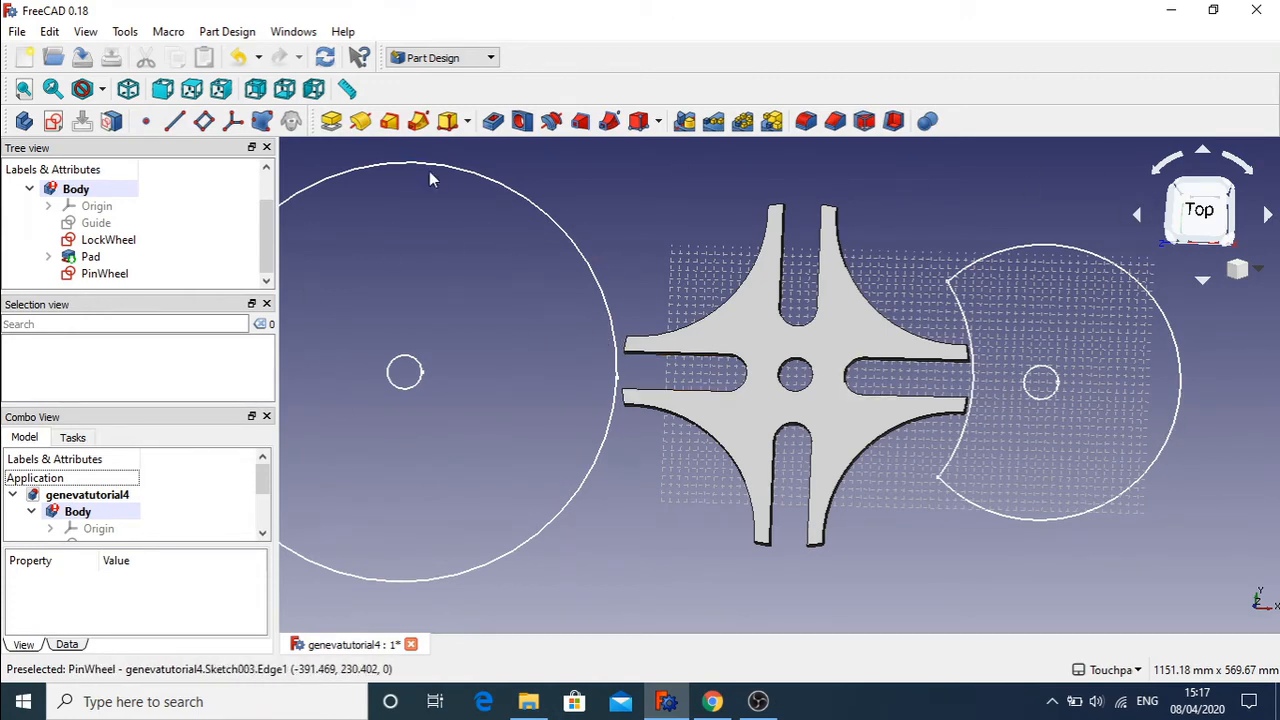
- Rename the existing body containing the Geneva wheel pad as GenevaWheel and collapse its contents in the model tree
{"action": "mouse_move", "coordinate": [264, 239]}
{"action": "left_mouse_down"}
{"action": "mouse_move", "coordinate": [264, 205]}
{"action": "mouse_move", "coordinate": [267, 238]}
{"action": "mouse_move", "coordinate": [264, 220]}
{"action": "left_mouse_up"}
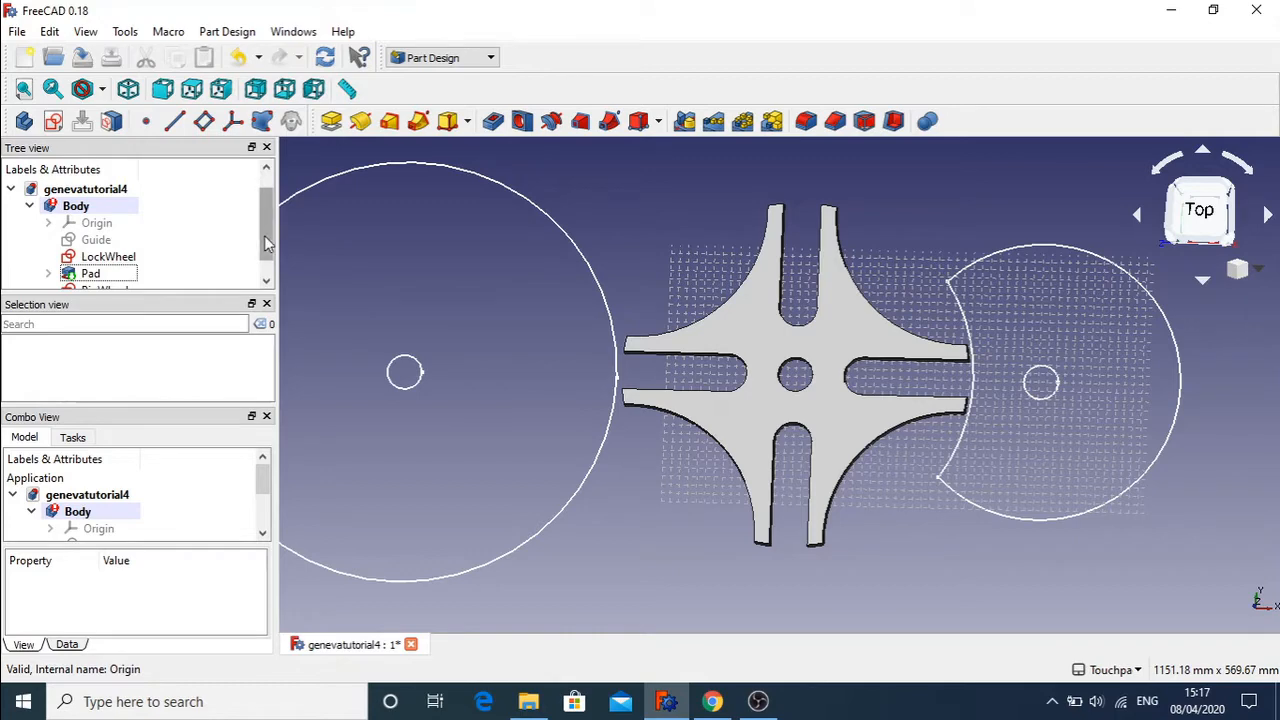
{"action": "left_click", "coordinate": [76, 207]}
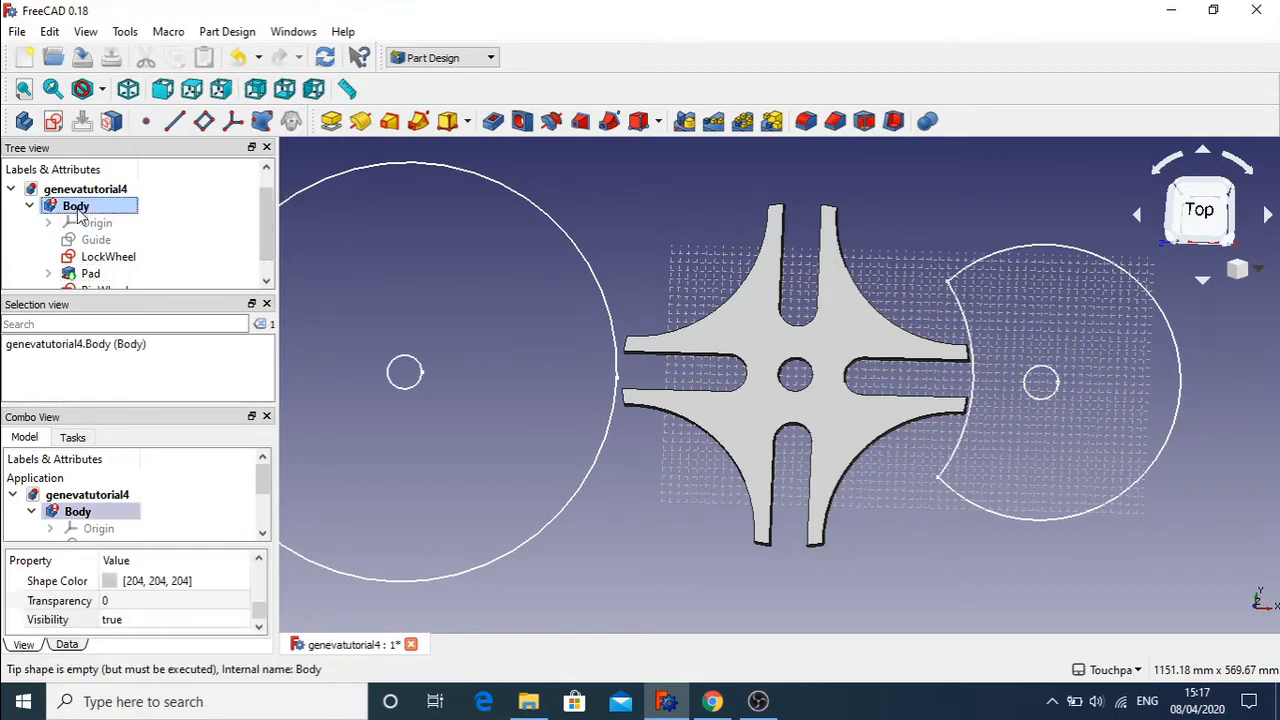
{"action": "right_click", "coordinate": [78, 208]}
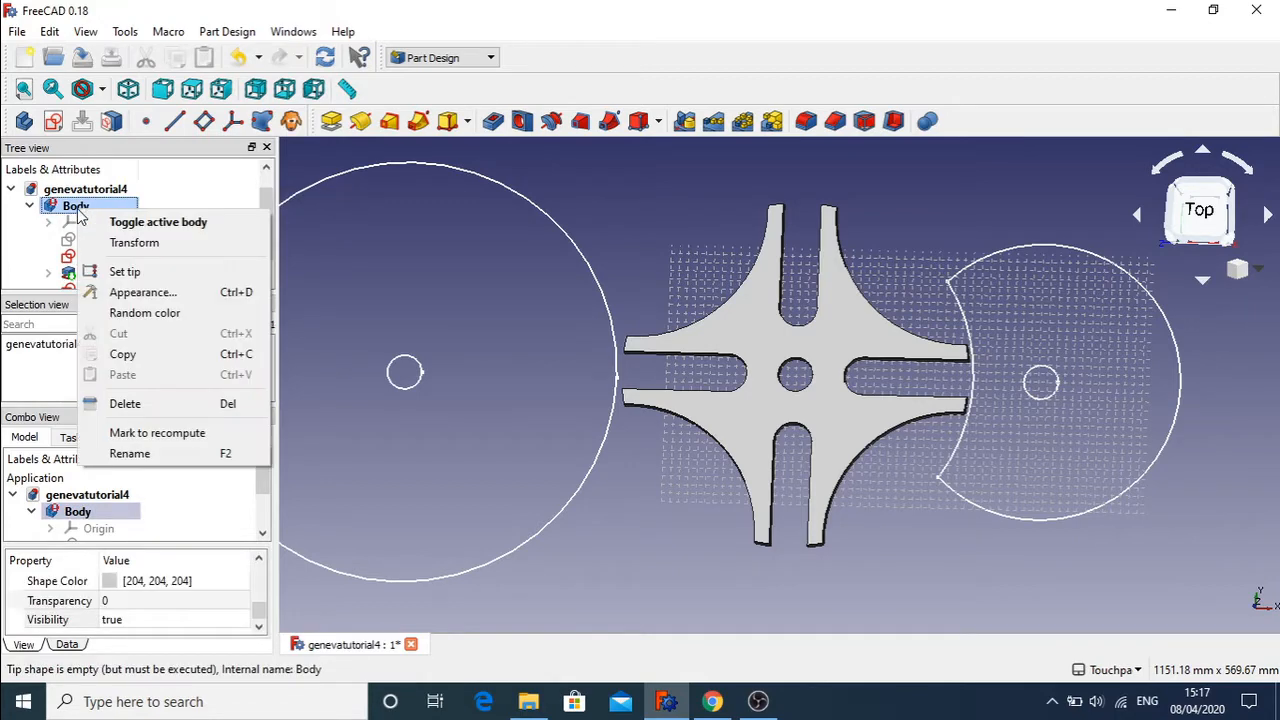
{"action": "left_click", "coordinate": [157, 454]}
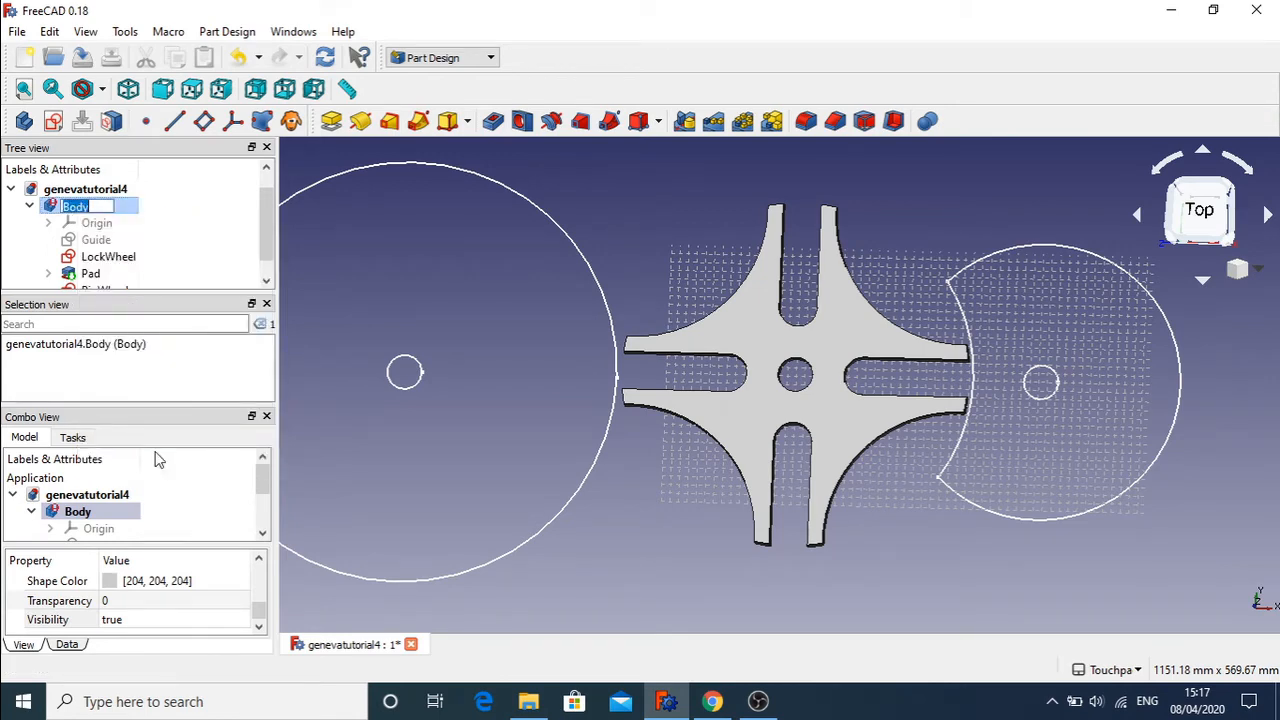
{"action": "type", "text": "GenevaWhee"}
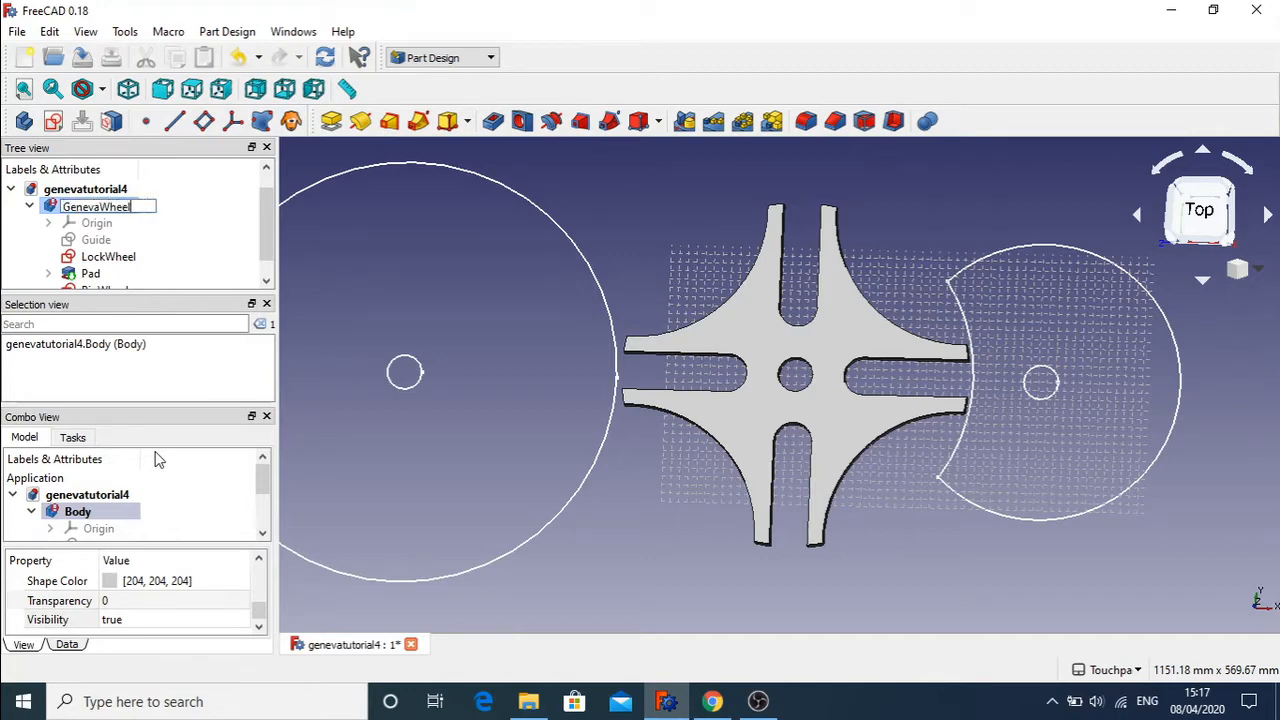
{"action": "type", "text": "l"}
{"action": "key", "text": "Return"}
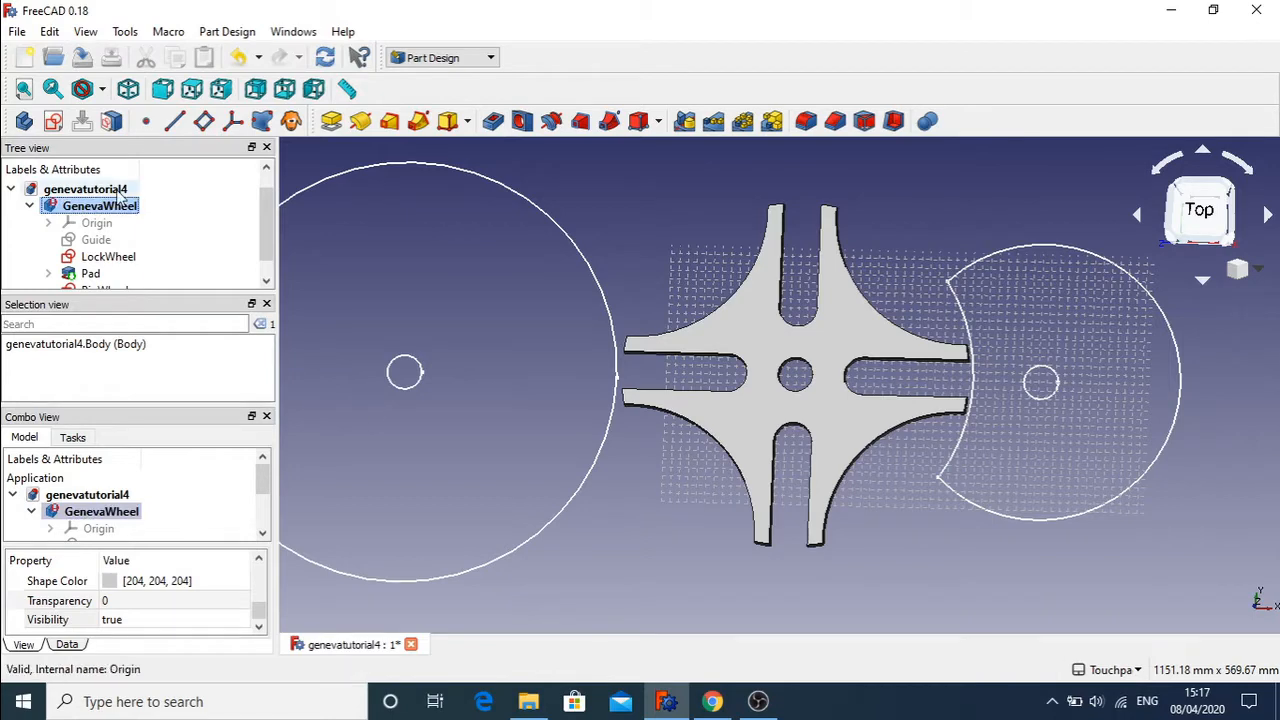
{"action": "left_click", "coordinate": [29, 207]}
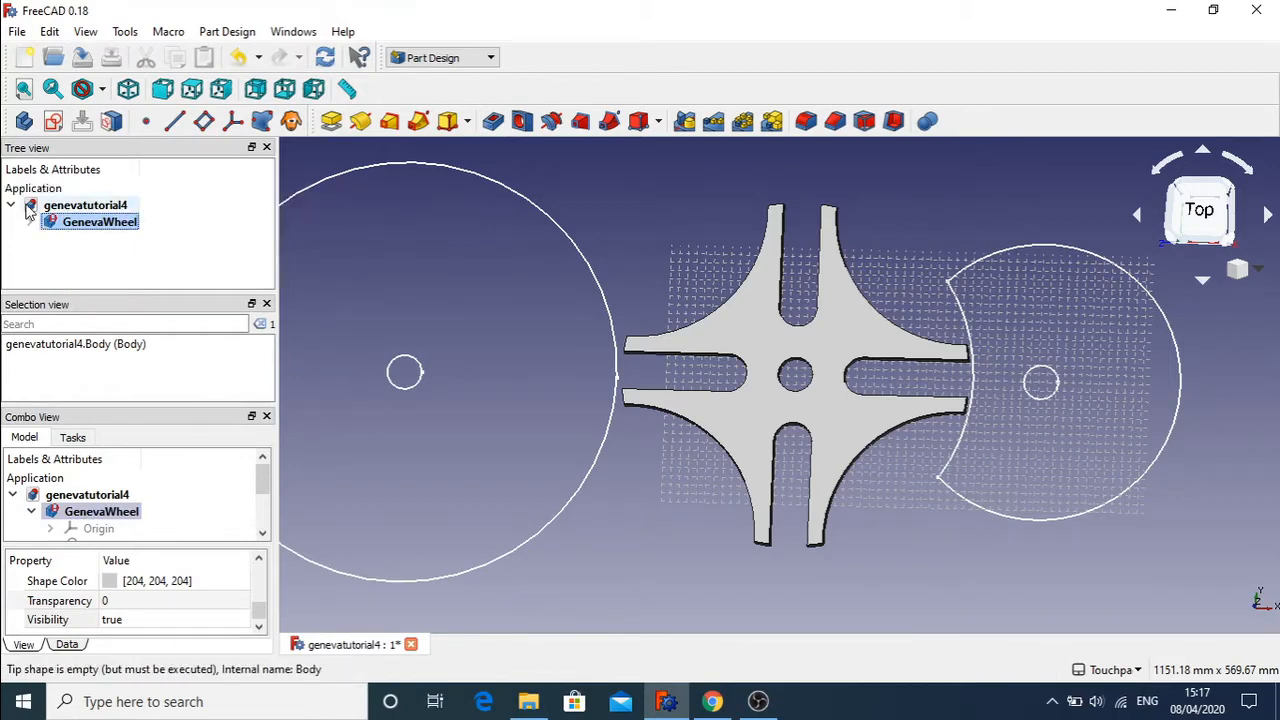
- Create a new empty body in the genevatutorial4 document alongside the GenevaWheel body
{"action": "left_click", "coordinate": [95, 208]}
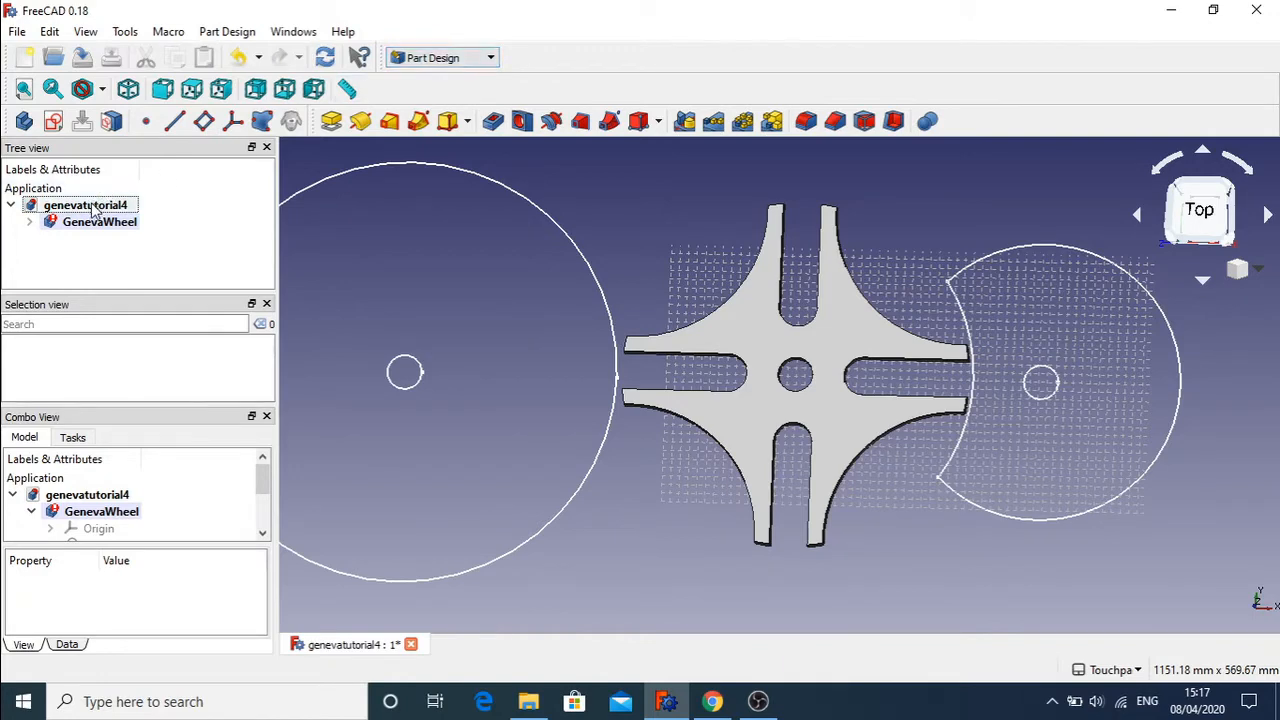
{"action": "right_click", "coordinate": [93, 207]}
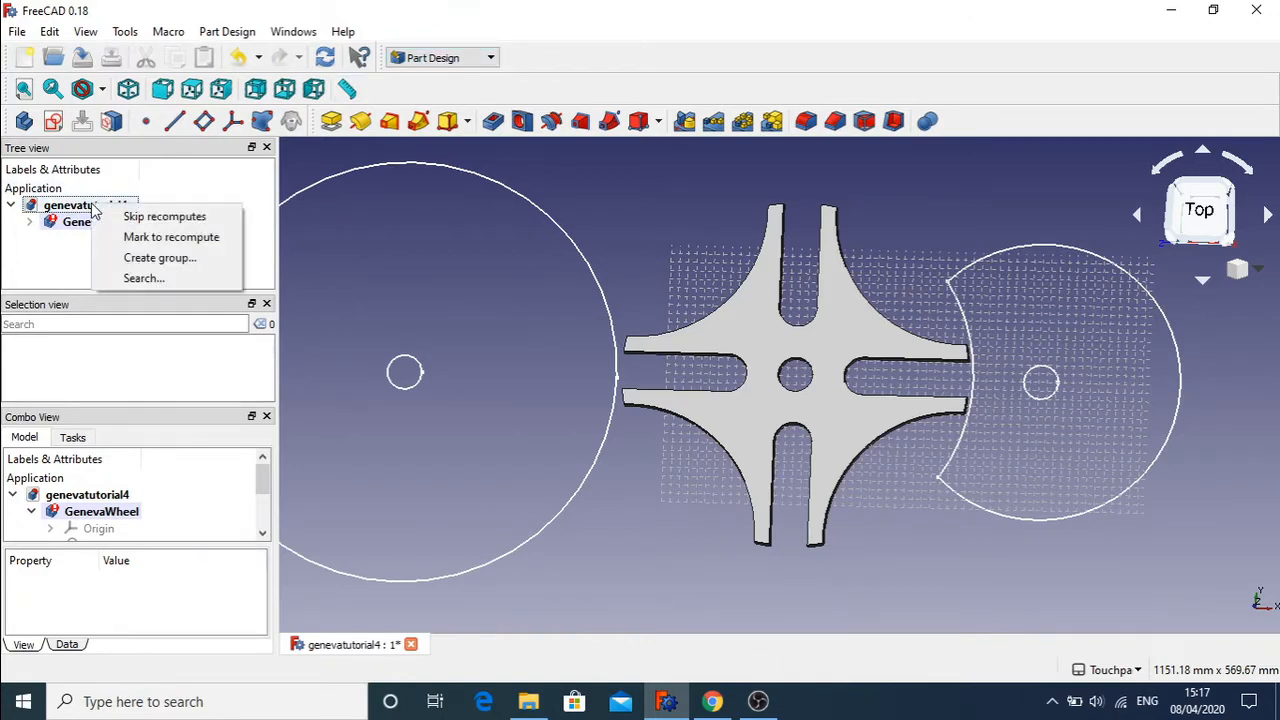
{"action": "left_click", "coordinate": [62, 255]}
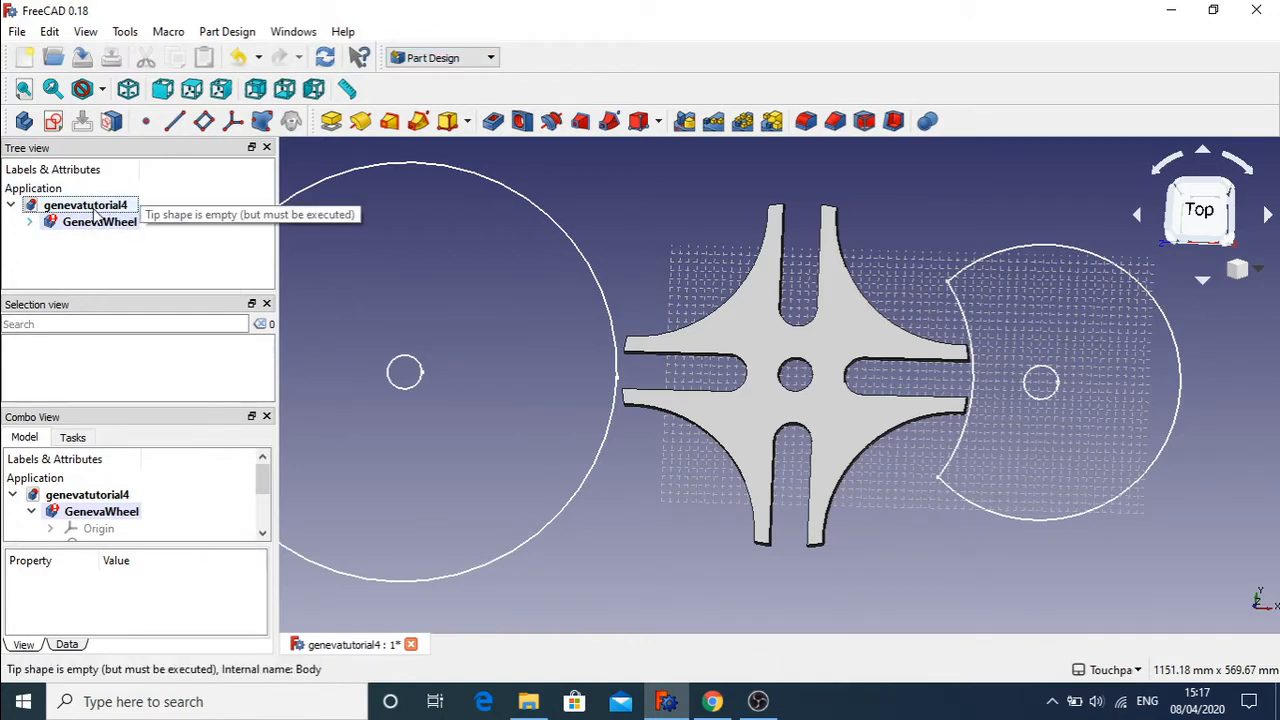
{"action": "left_click", "coordinate": [24, 120]}
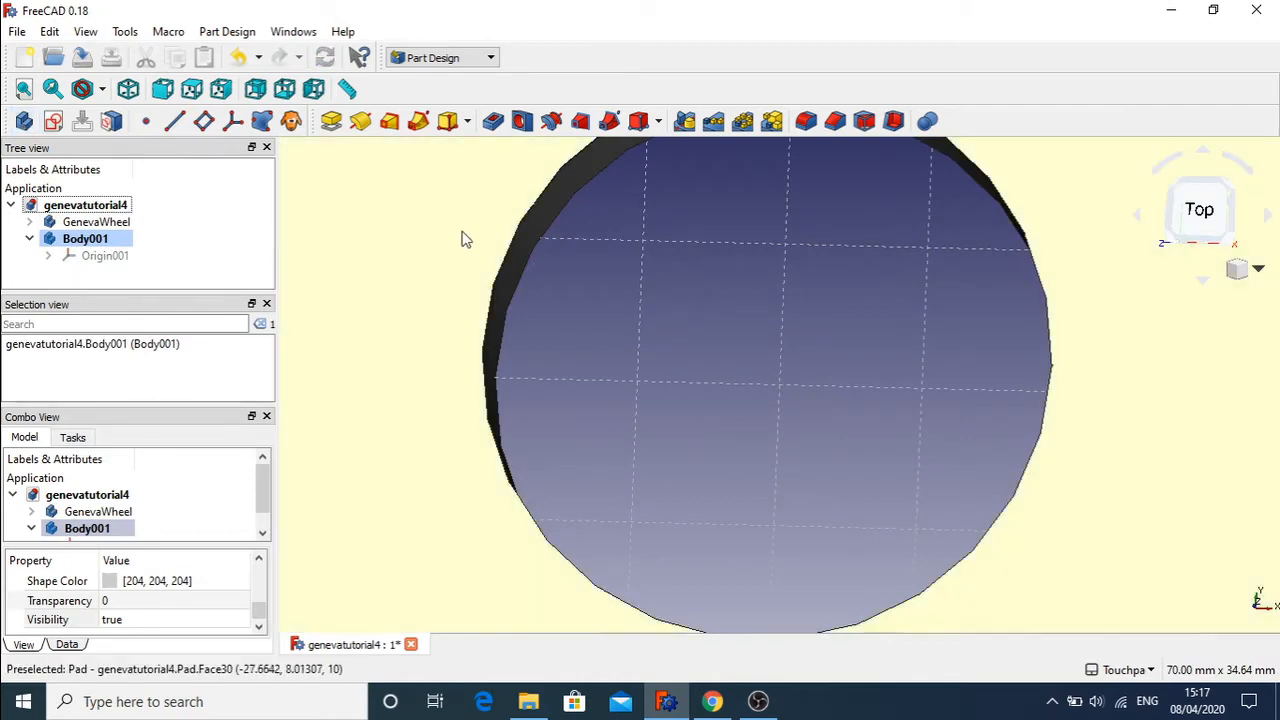
{"action": "scroll", "coordinate": [888, 360], "scroll_direction": "down", "scroll_amount": 5}
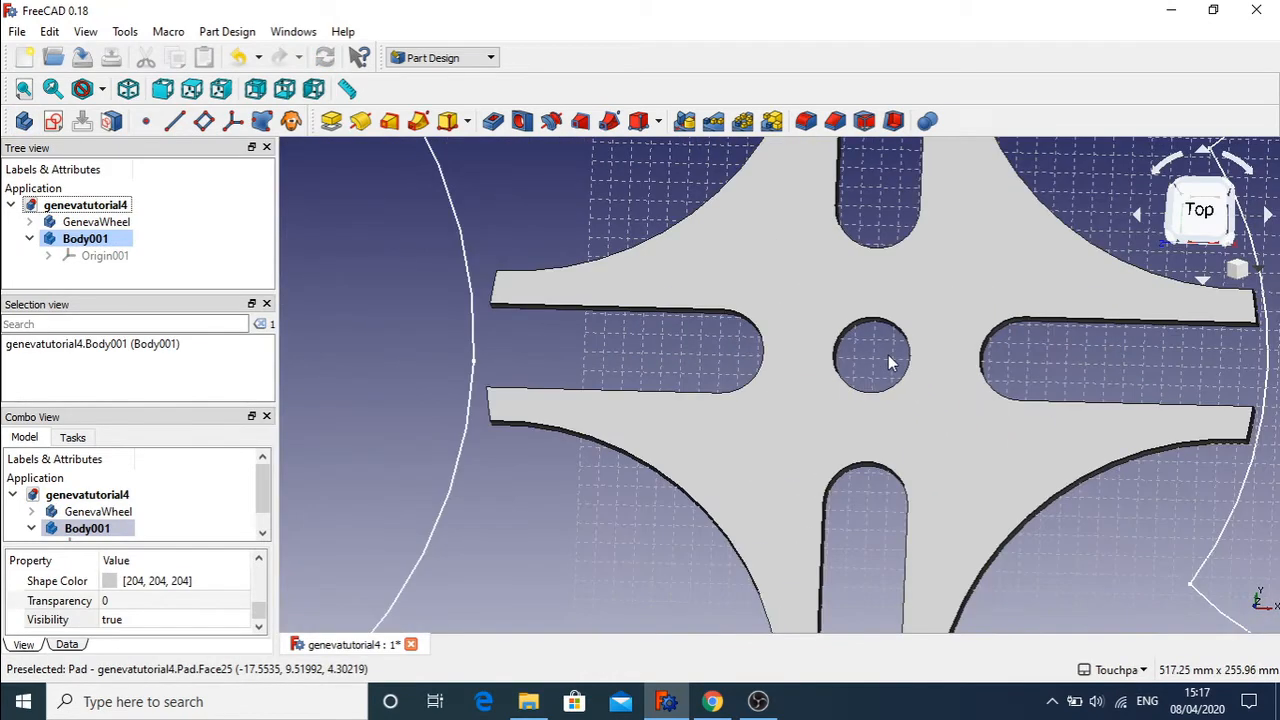
{"action": "scroll", "coordinate": [890, 362], "scroll_direction": "down", "scroll_amount": 5}
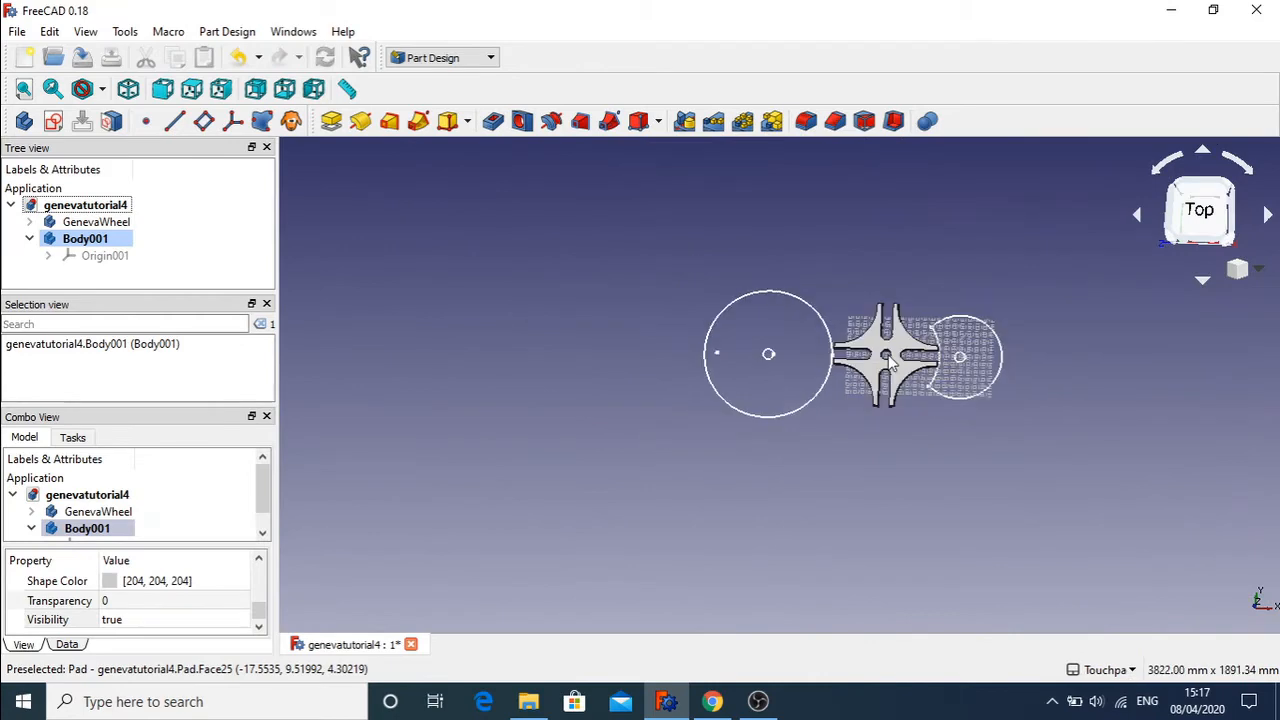
{"action": "scroll", "coordinate": [890, 362], "scroll_direction": "up", "scroll_amount": 10}
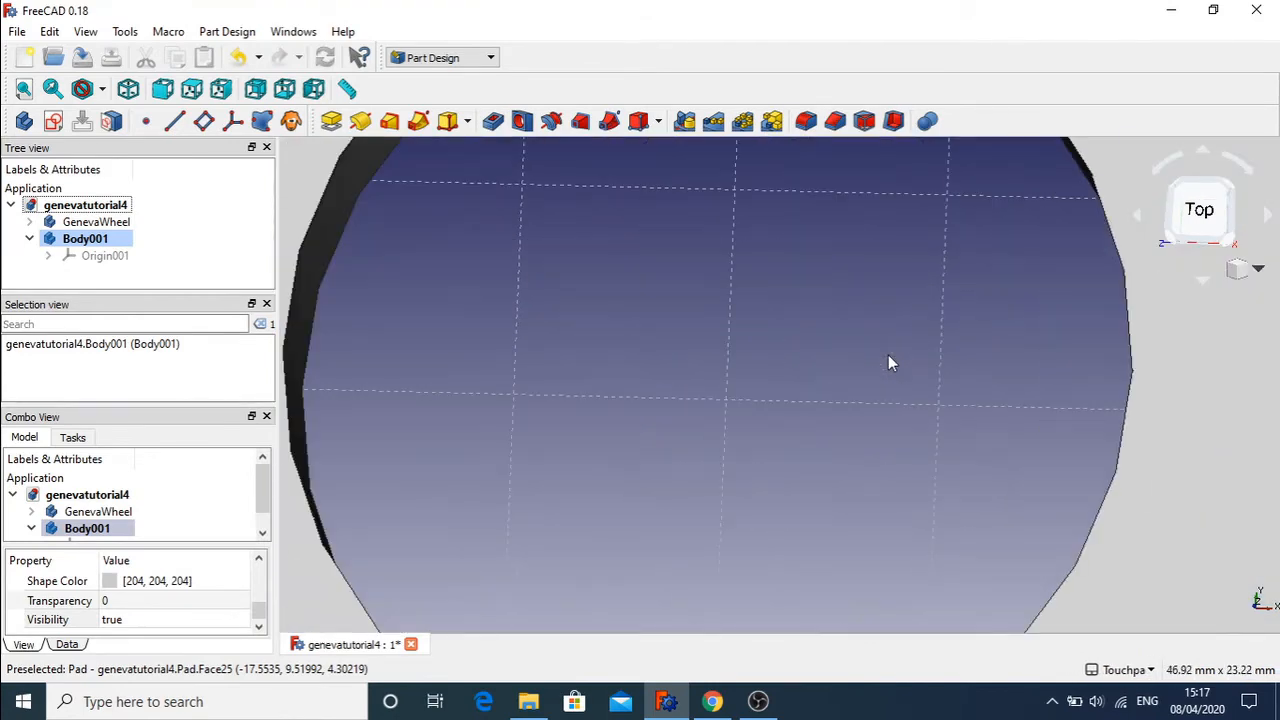
{"action": "scroll", "coordinate": [890, 362], "scroll_direction": "down", "scroll_amount": 5}
{"action": "scroll", "coordinate": [888, 362], "scroll_direction": "down", "scroll_amount": 3}
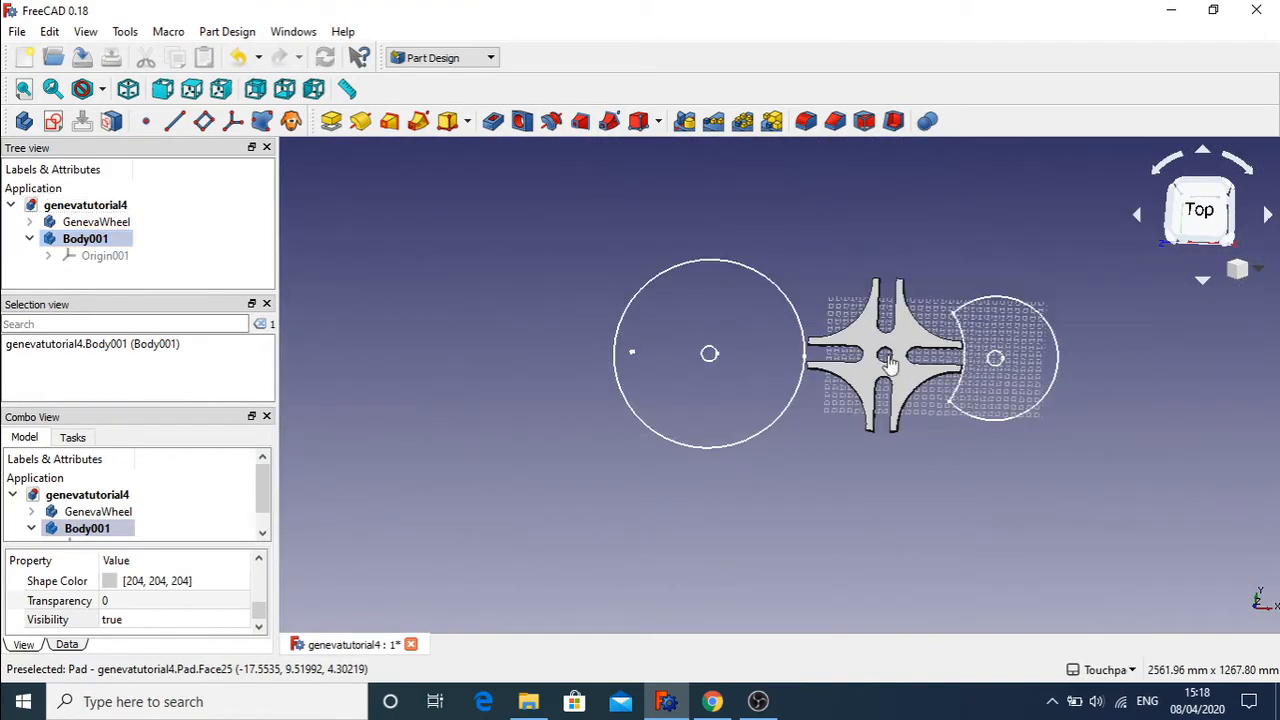
{"action": "left_click", "coordinate": [347, 237]}
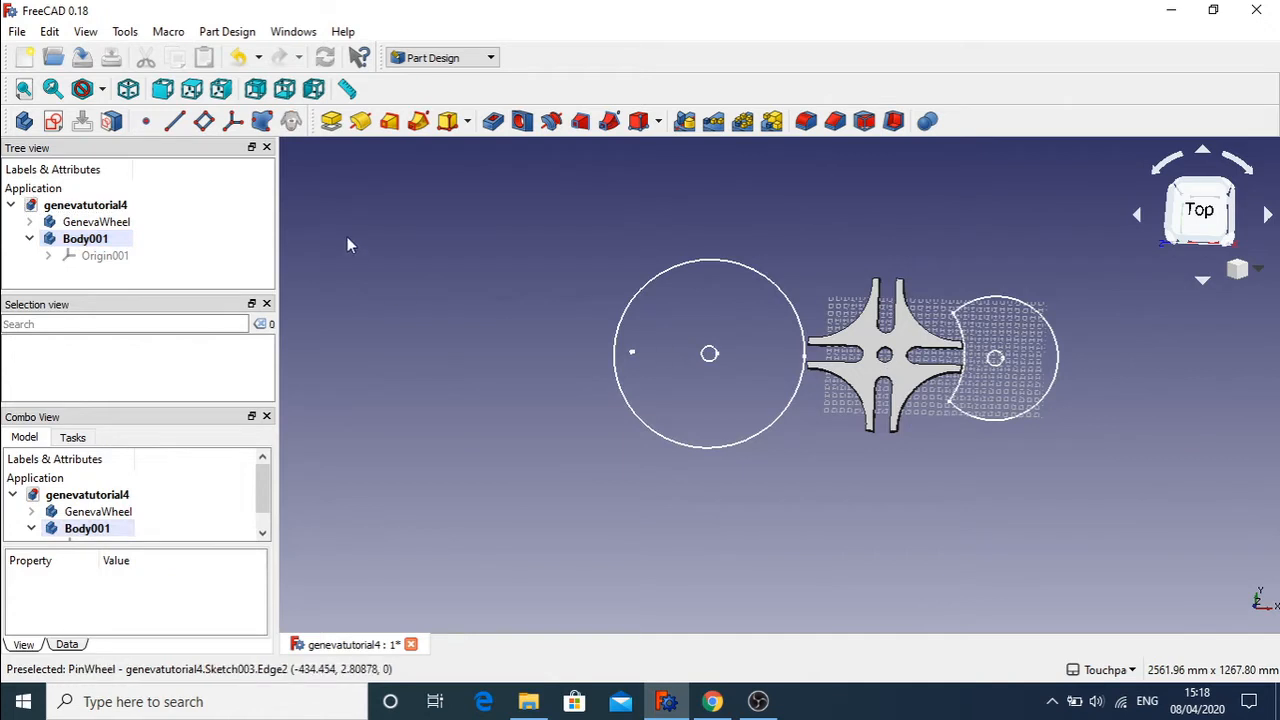
- Rename the new empty body as PinWheel001
{"action": "right_click", "coordinate": [88, 242]}
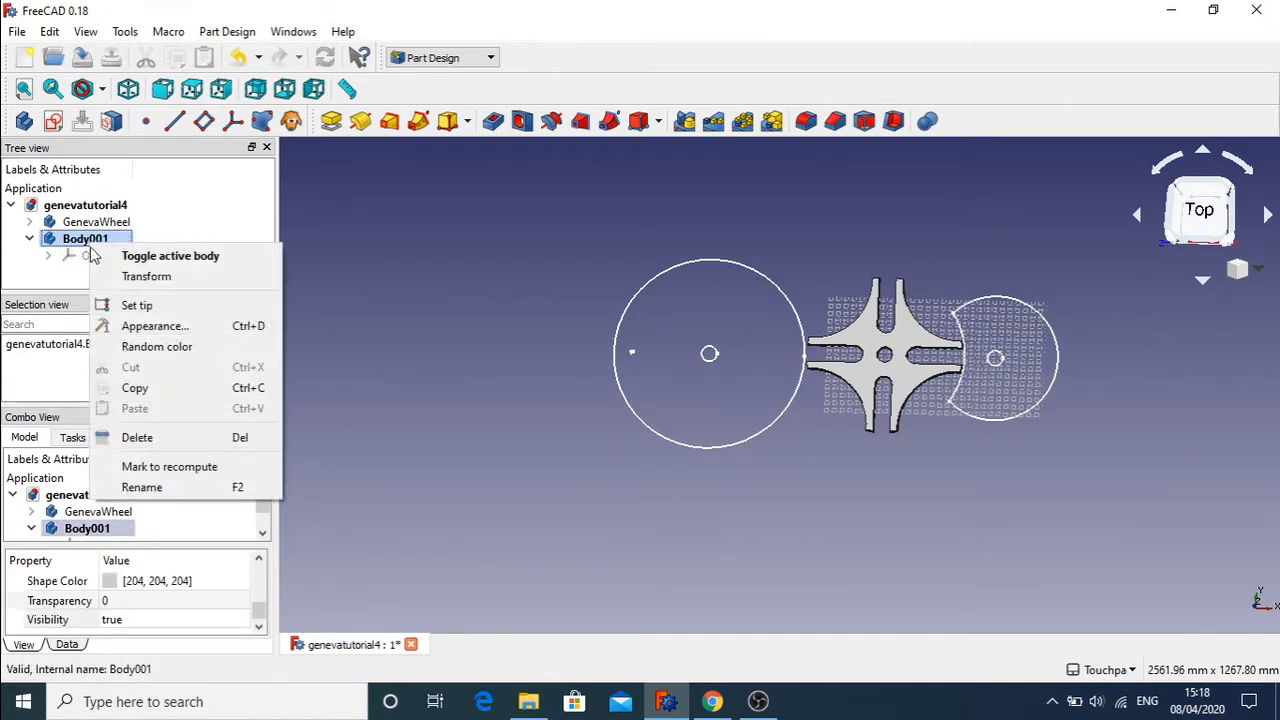
{"action": "left_click", "coordinate": [143, 490]}
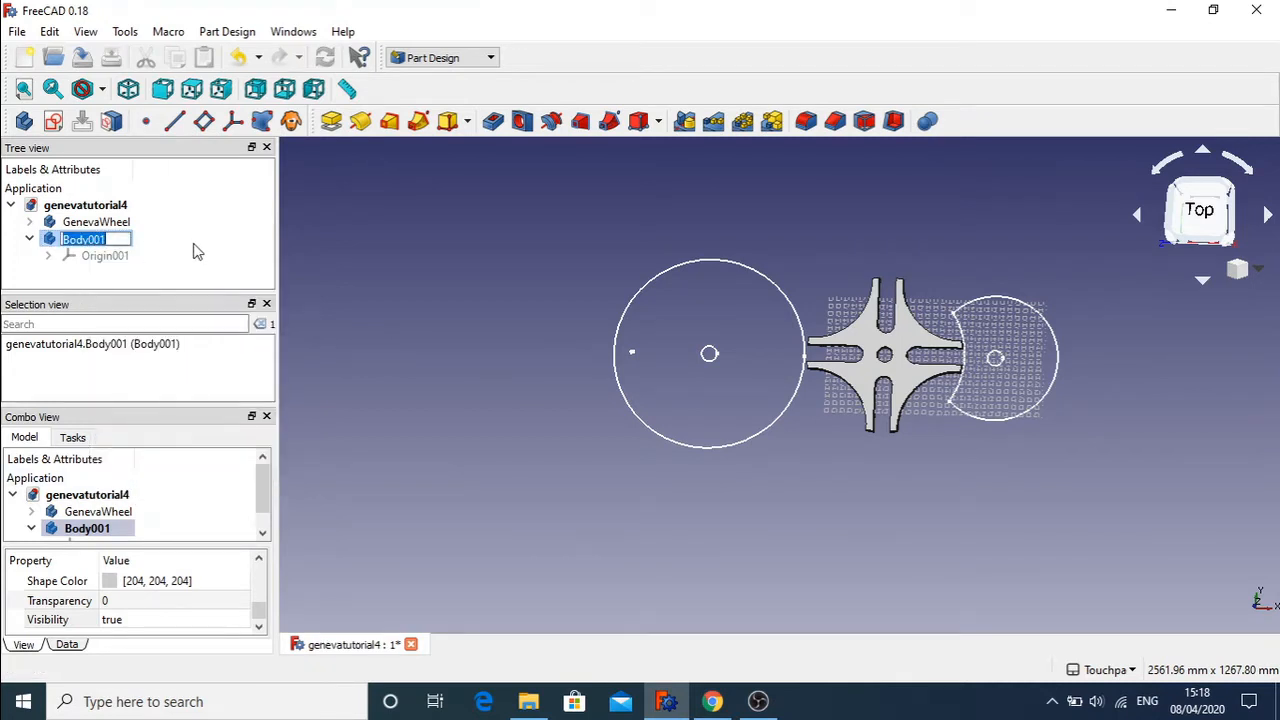
{"action": "type", "text": "P"}
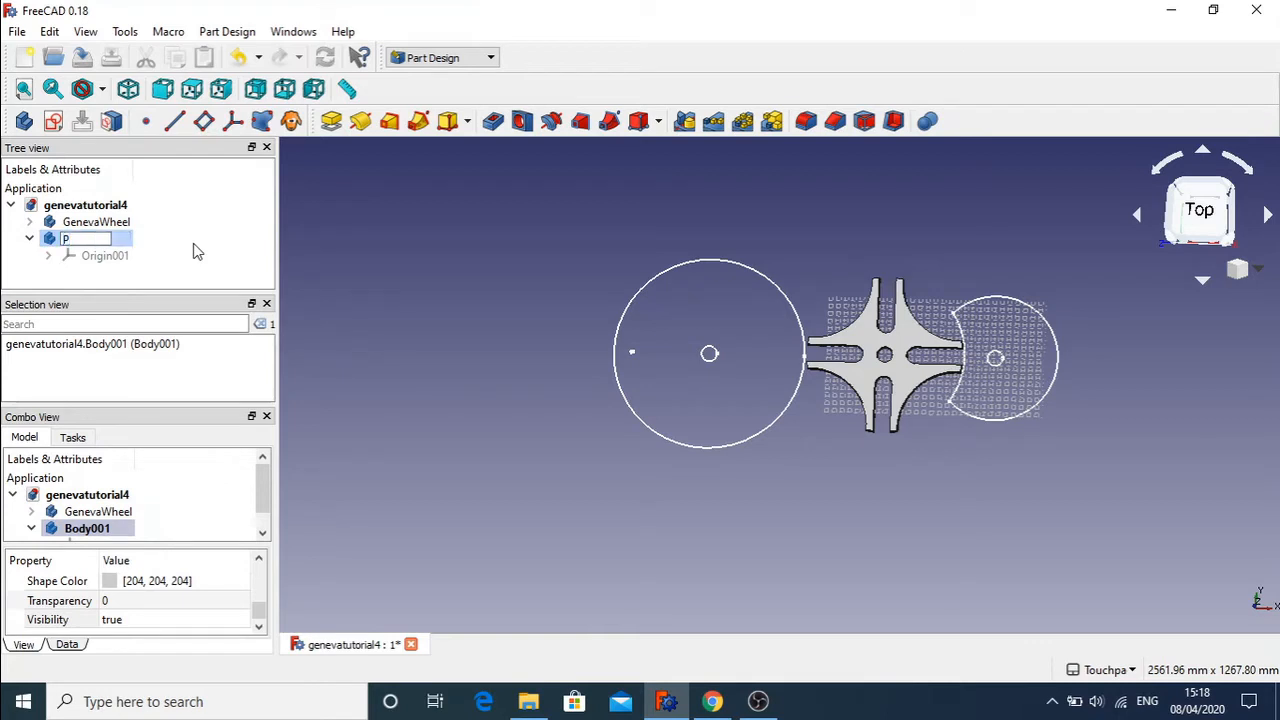
{"action": "type", "text": "inWheel001"}
{"action": "key", "text": "Return"}
- Move the PinWheel sketch out of the GenevaWheel body into the PinWheel001 body
{"action": "left_click", "coordinate": [29, 221]}
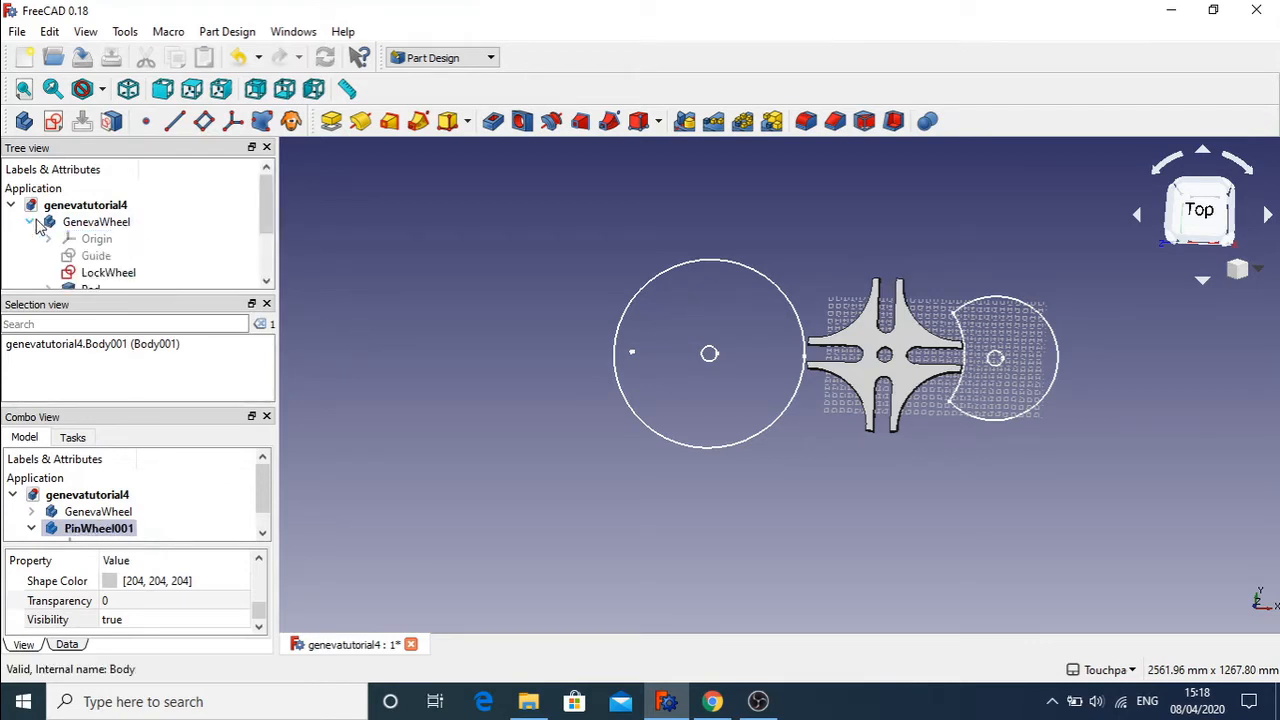
{"action": "left_click_drag", "start_coordinate": [261, 195], "coordinate": [268, 245]}
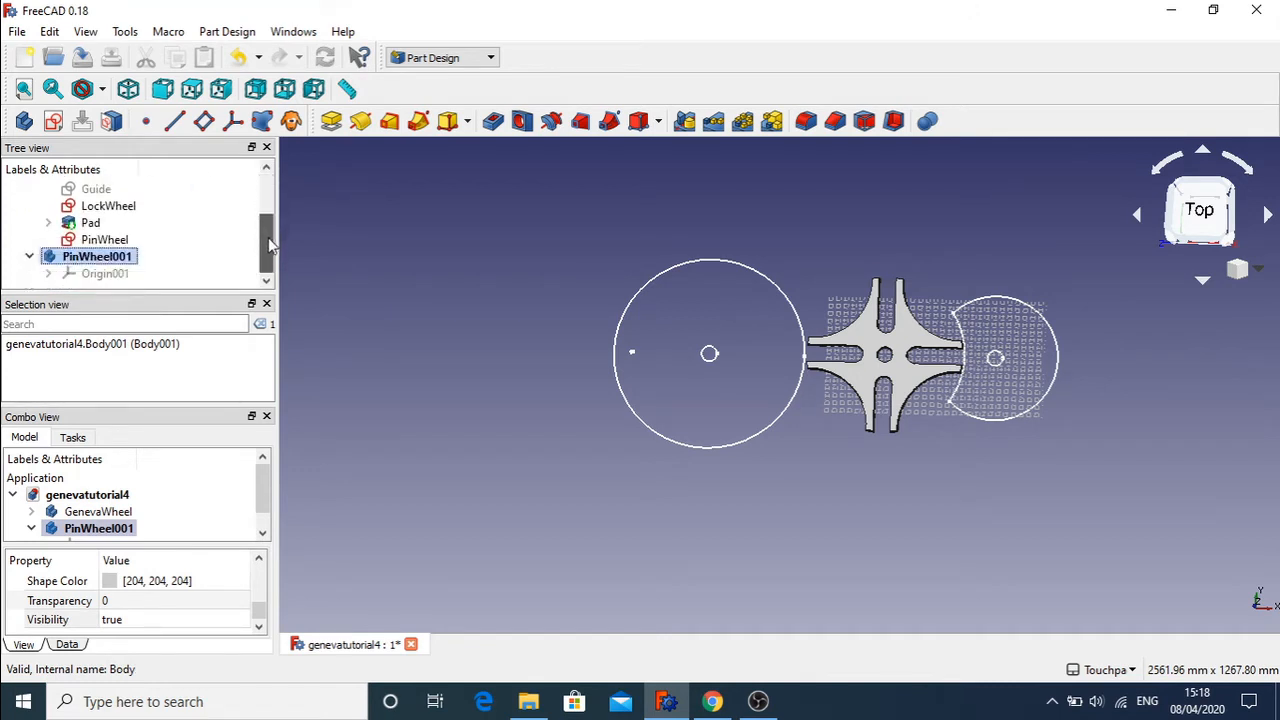
{"action": "mouse_move", "coordinate": [104, 240]}
{"action": "left_mouse_down"}
{"action": "mouse_move", "coordinate": [122, 254]}
{"action": "mouse_move", "coordinate": [60, 283]}
{"action": "mouse_move", "coordinate": [95, 258]}
{"action": "left_mouse_up"}
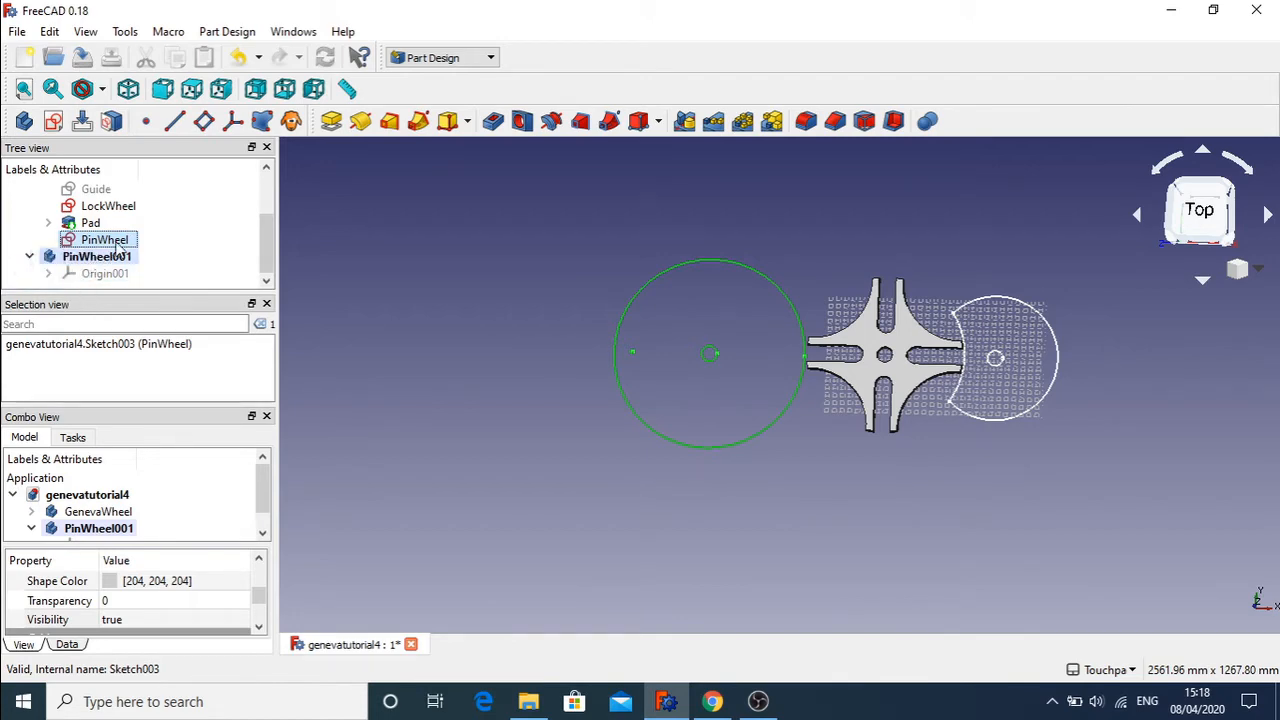
{"action": "right_click", "coordinate": [122, 245]}
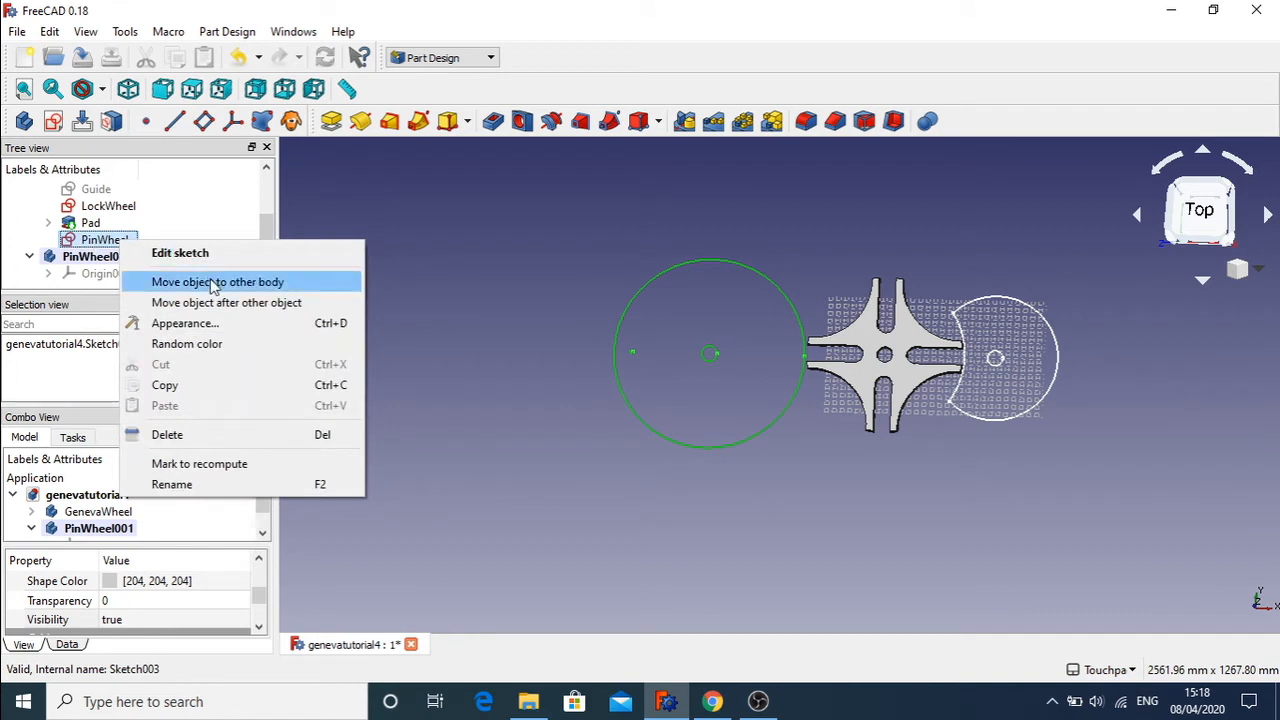
{"action": "left_click", "coordinate": [262, 283]}
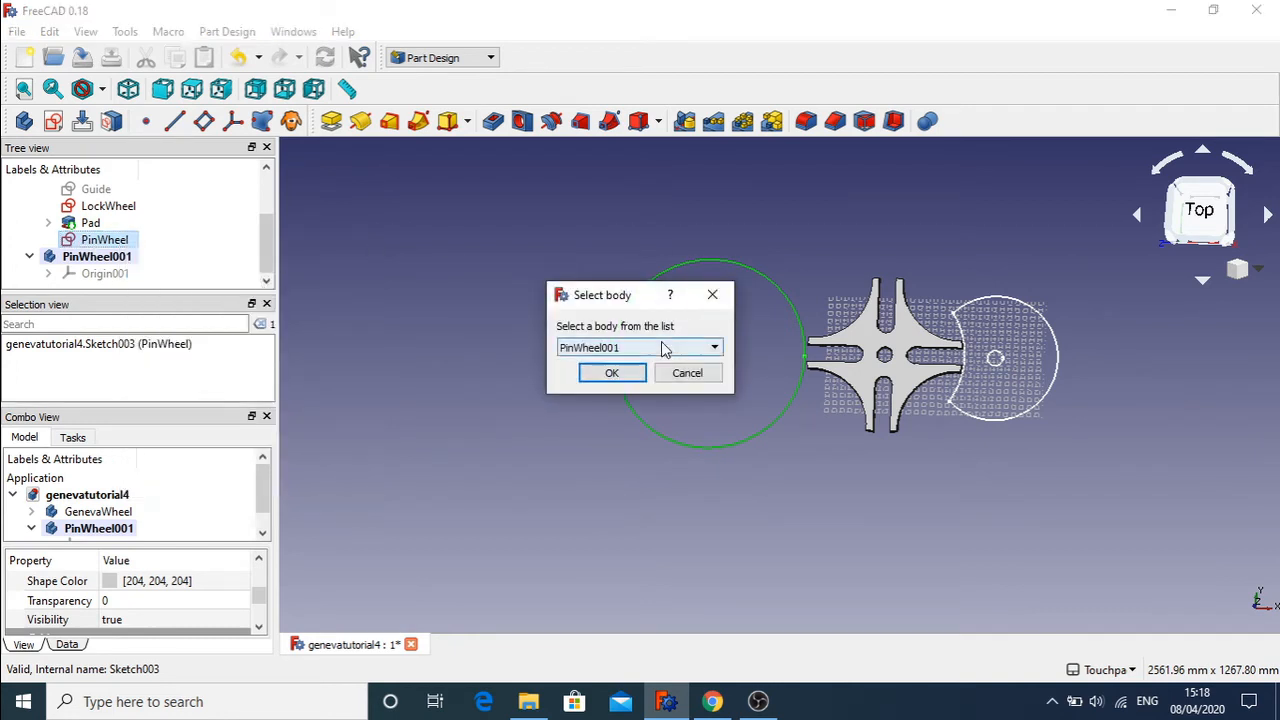
{"action": "left_click", "coordinate": [610, 376]}
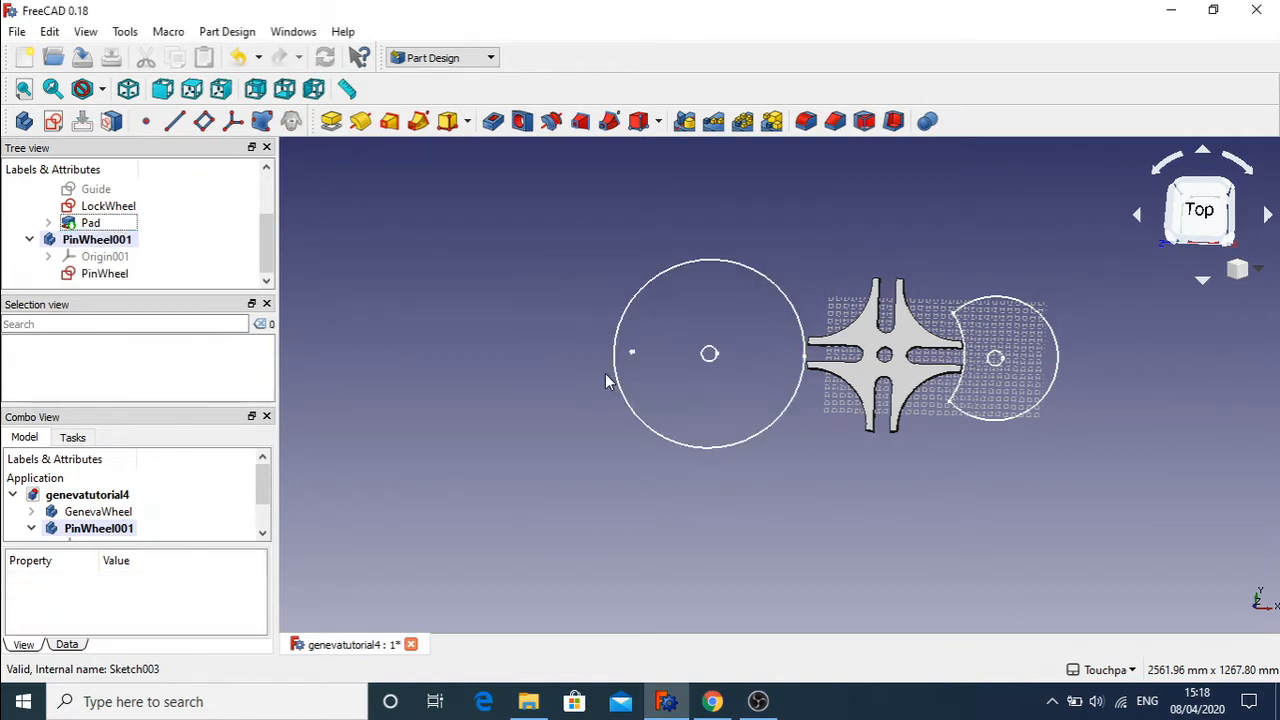
{"action": "left_click_drag", "start_coordinate": [269, 247], "coordinate": [272, 227]}
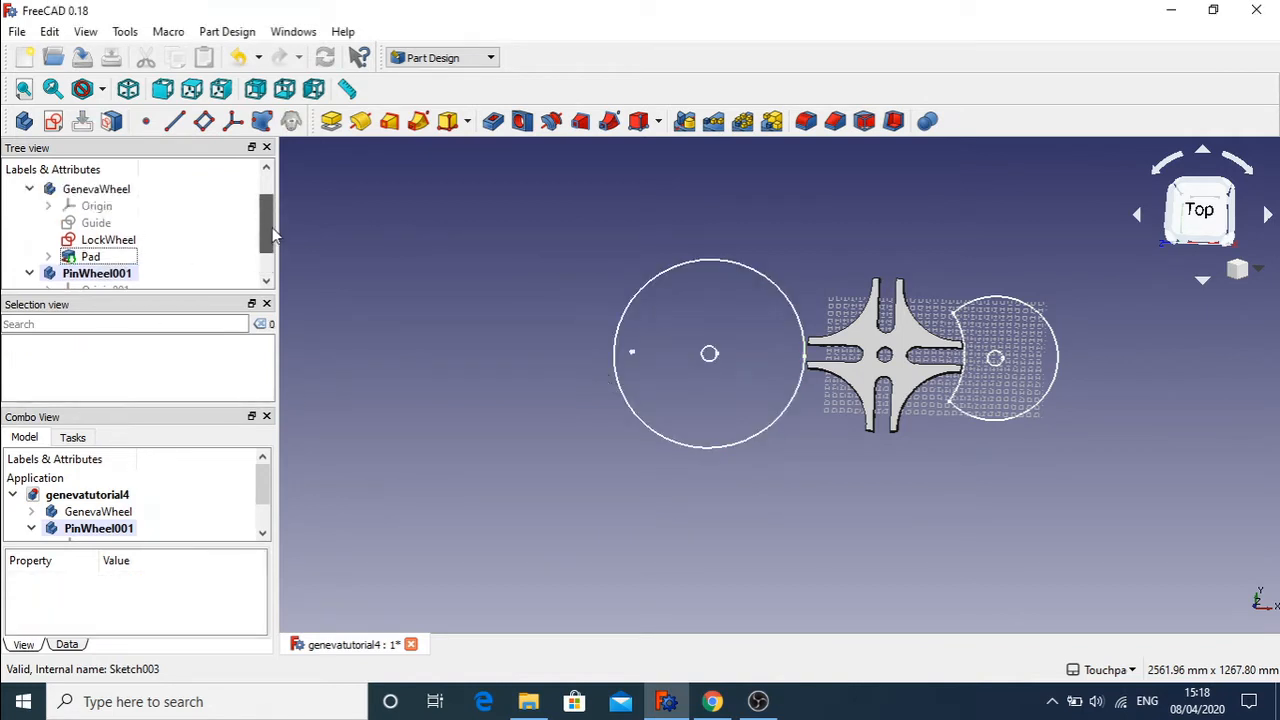
{"action": "left_click", "coordinate": [29, 189]}
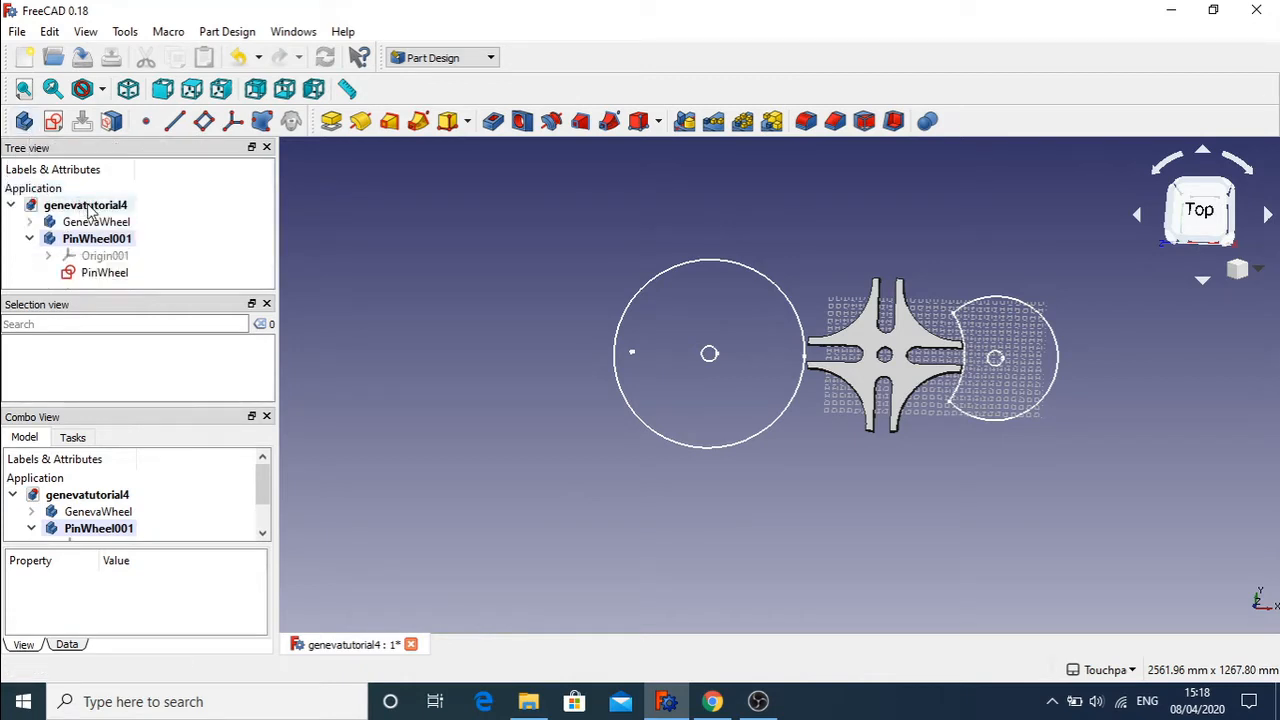
- Create another new body in the document and rename it LockWheel001
{"action": "left_click", "coordinate": [24, 120]}
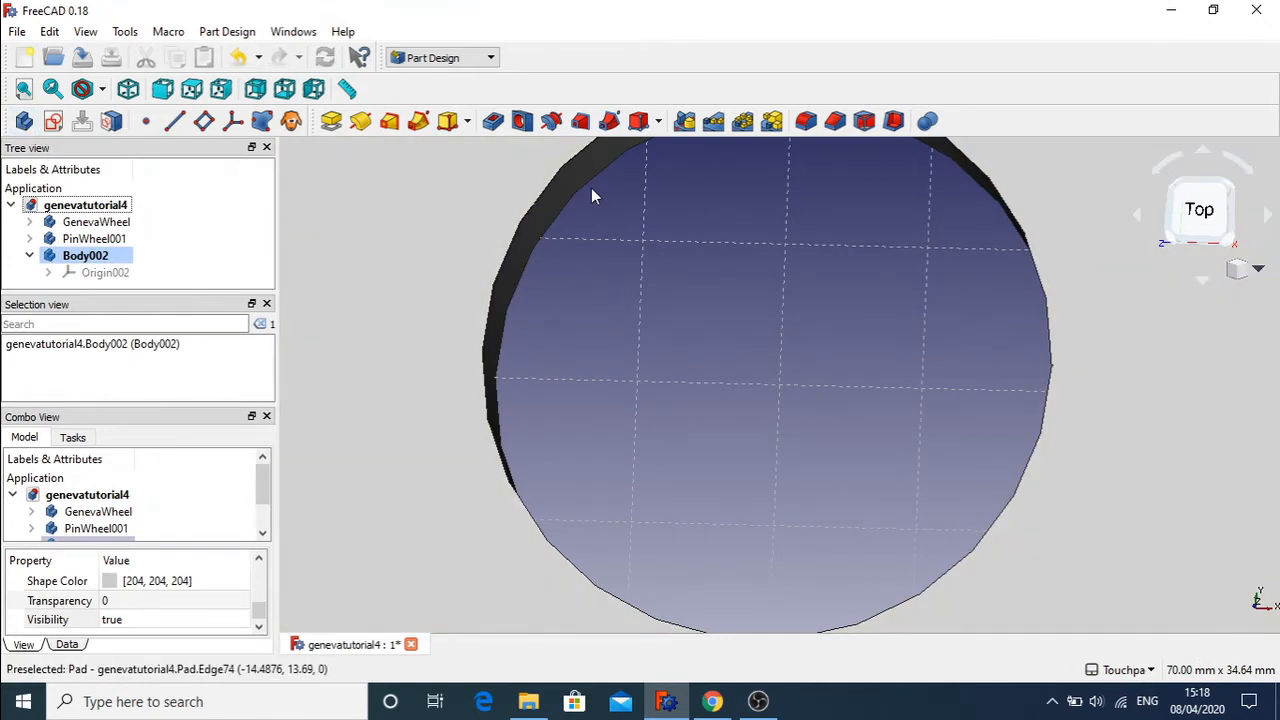
{"action": "scroll", "coordinate": [591, 195], "scroll_direction": "down", "scroll_amount": 5}
{"action": "scroll", "coordinate": [591, 195], "scroll_direction": "down", "scroll_amount": 2}
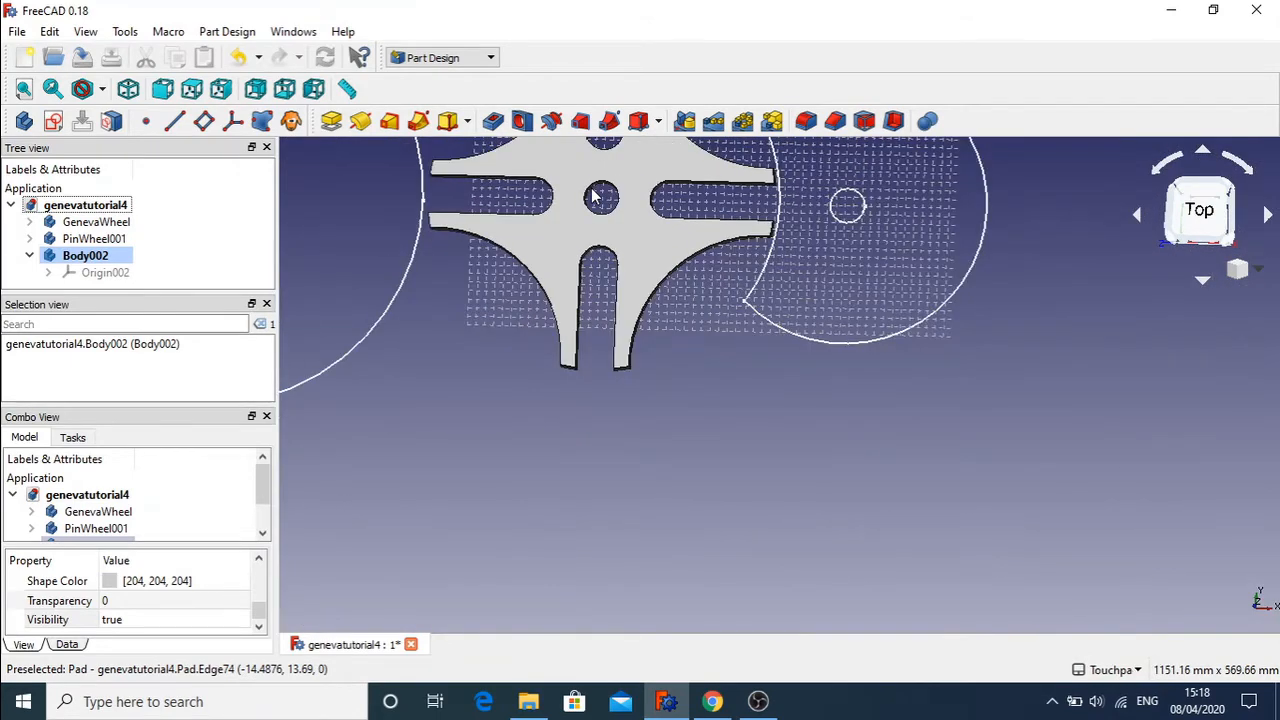
{"action": "middle_click_drag", "start_coordinate": [591, 195], "coordinate": [685, 333], "text": "shift"}
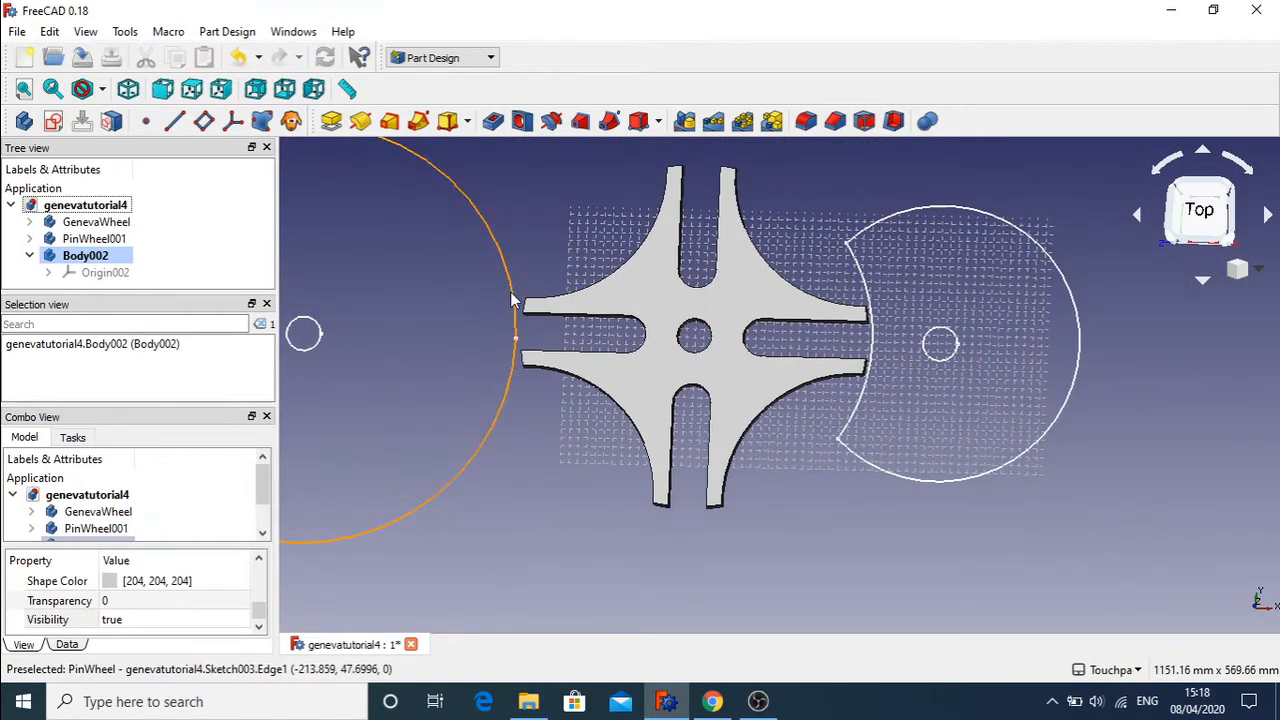
{"action": "right_click", "coordinate": [85, 258]}
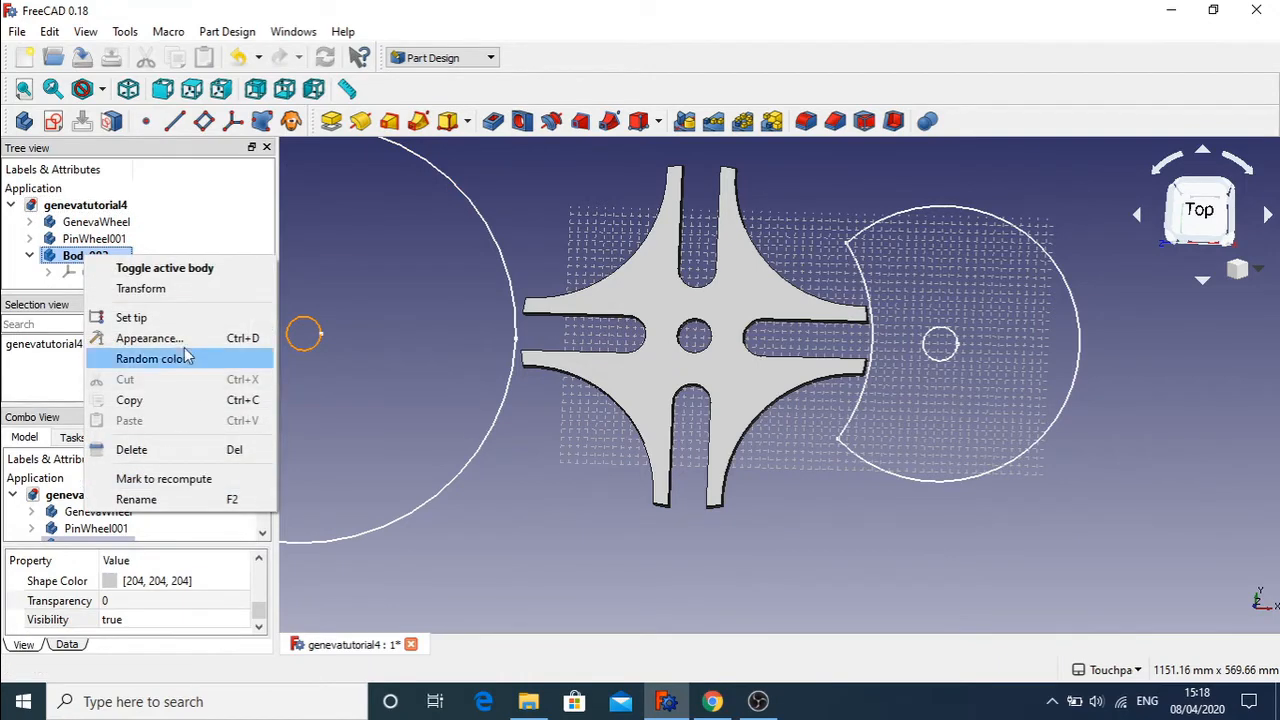
{"action": "left_click", "coordinate": [150, 500]}
{"action": "type", "text": "L"}
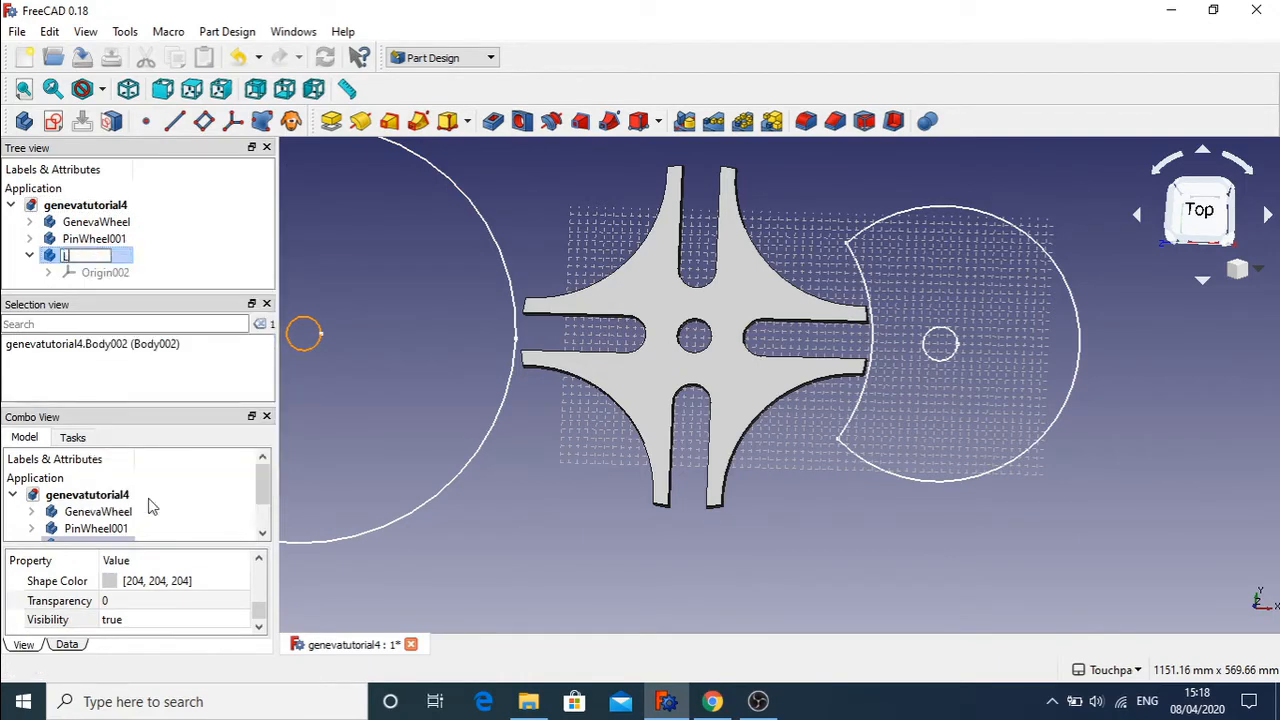
{"action": "type", "text": "ockWheel001"}
{"action": "key", "text": "Return"}
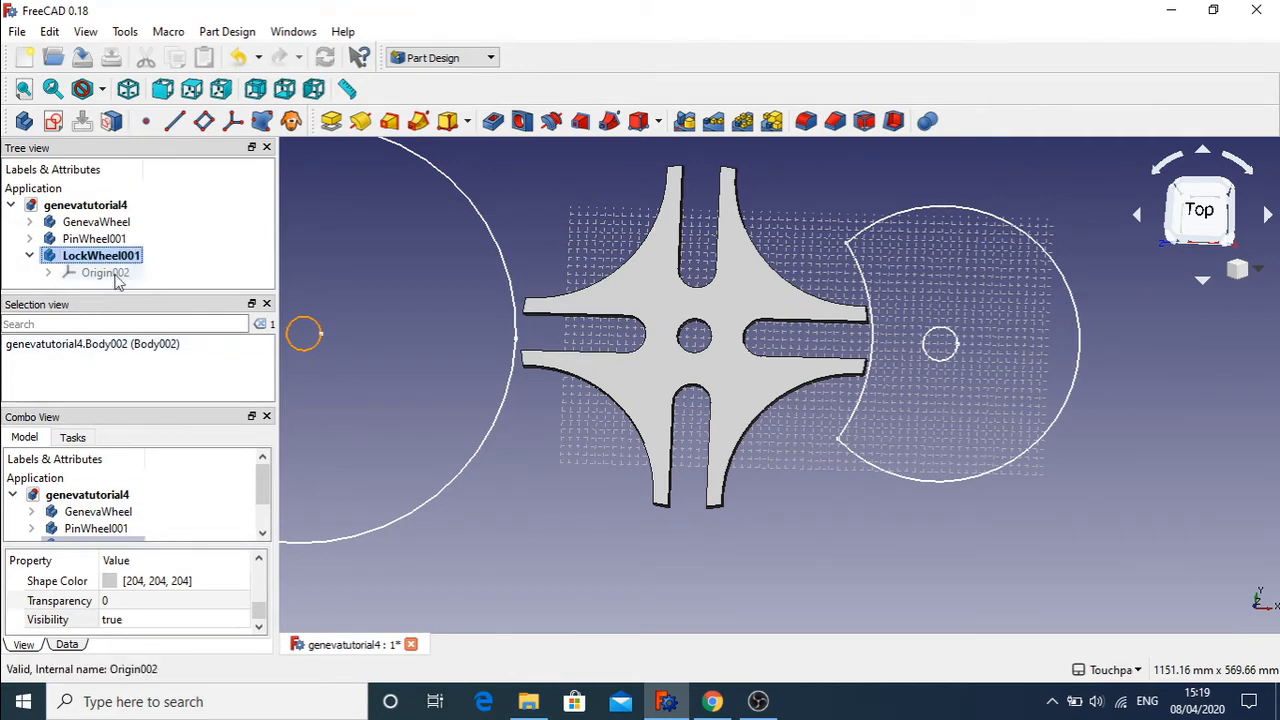
- Move the LockWheel sketch out of the GenevaWheel body into the LockWheel001 body
{"action": "left_click", "coordinate": [30, 222]}
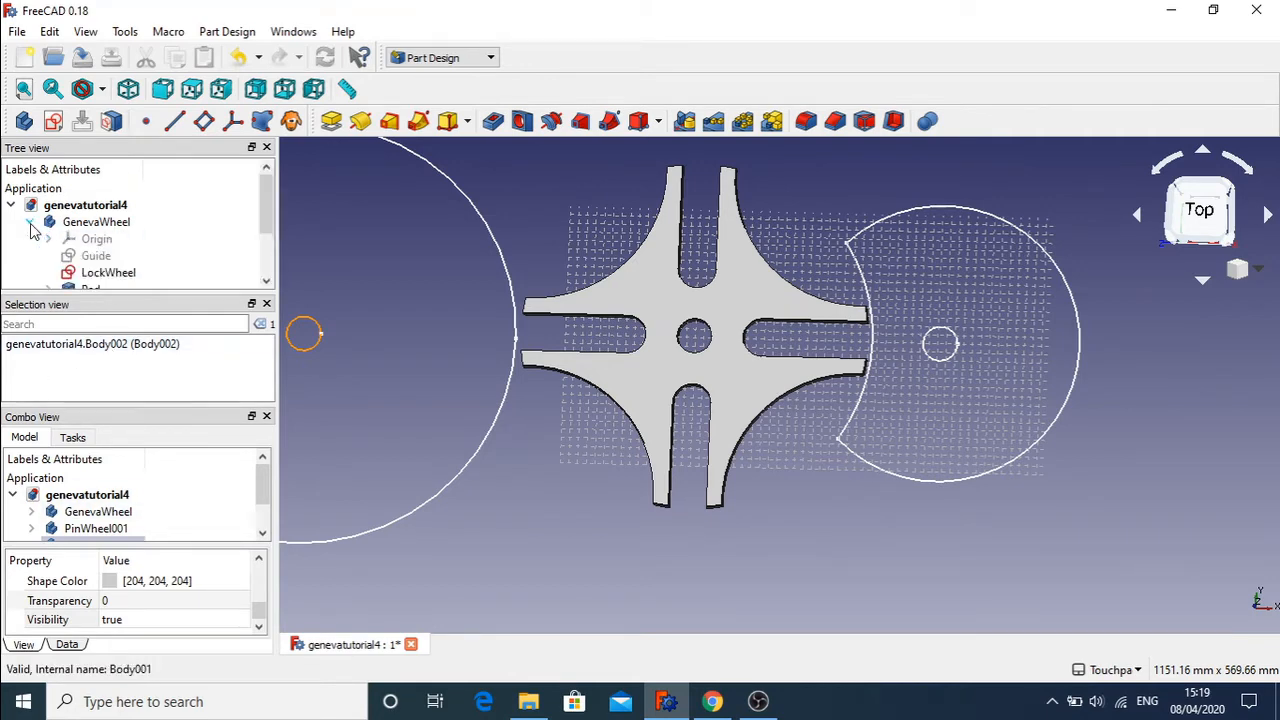
{"action": "left_click_drag", "start_coordinate": [267, 222], "coordinate": [273, 261]}
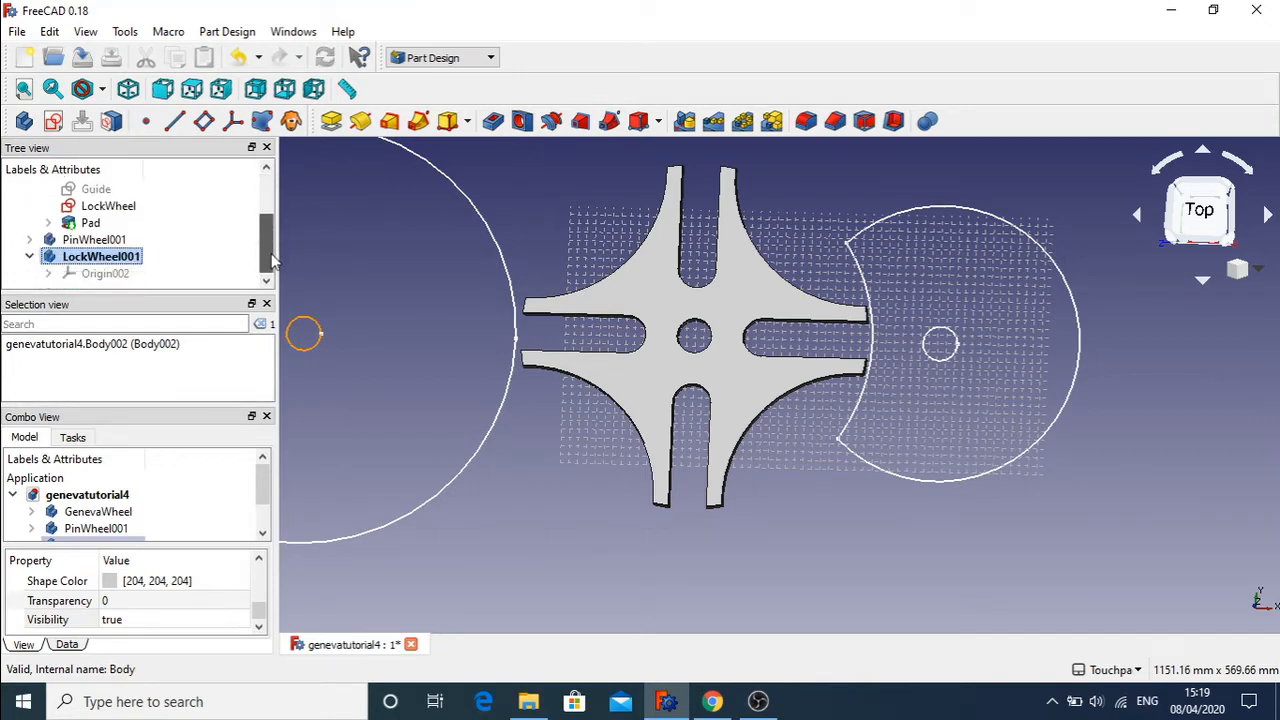
{"action": "left_click", "coordinate": [96, 207]}
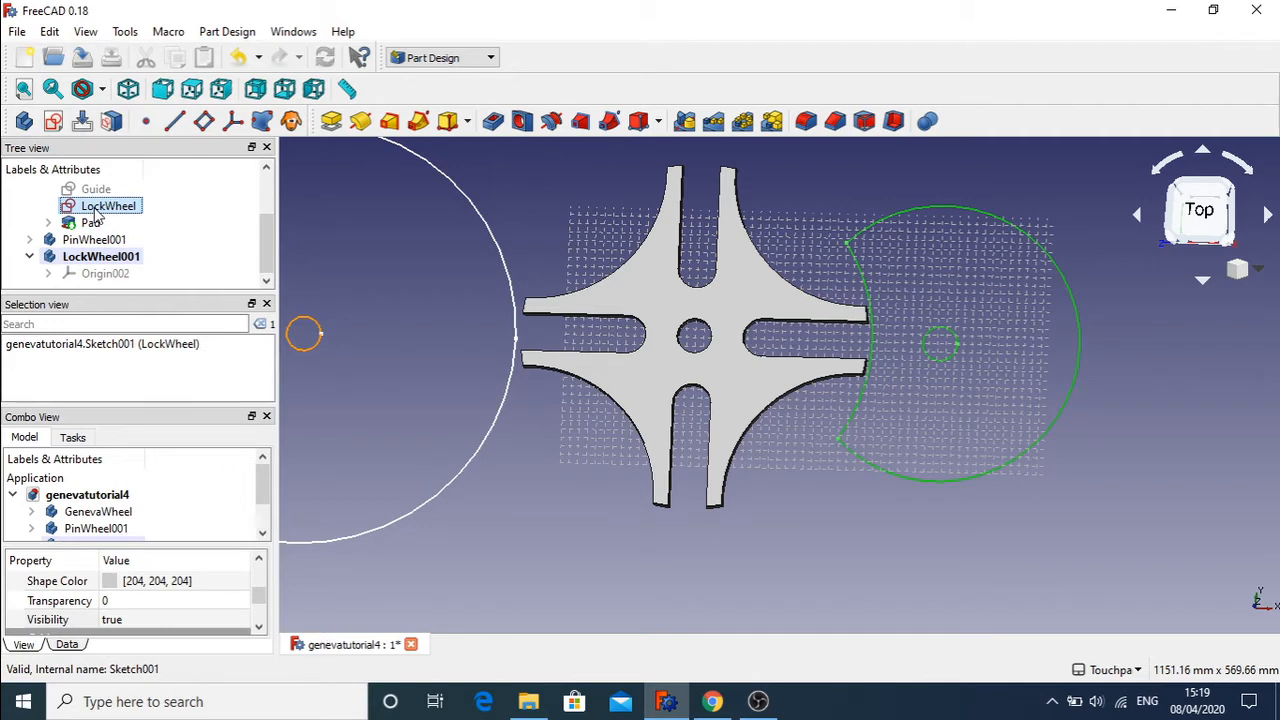
{"action": "right_click", "coordinate": [96, 208]}
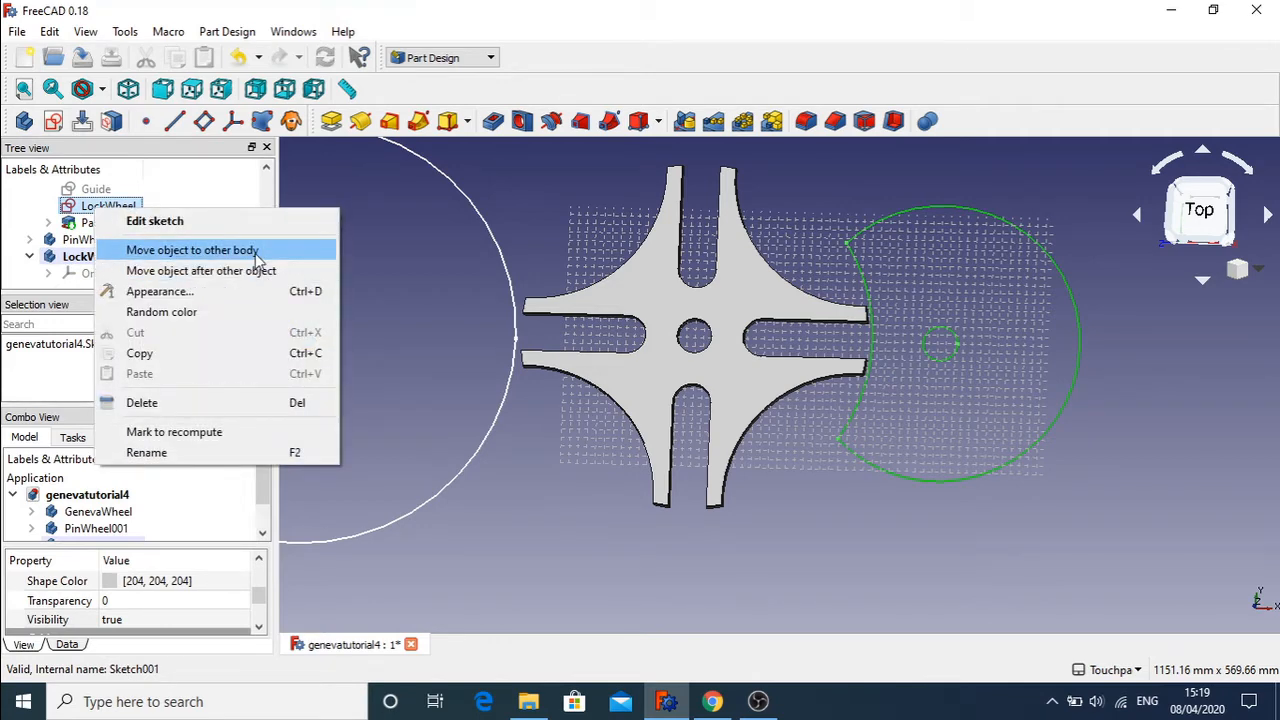
{"action": "left_click", "coordinate": [255, 250]}
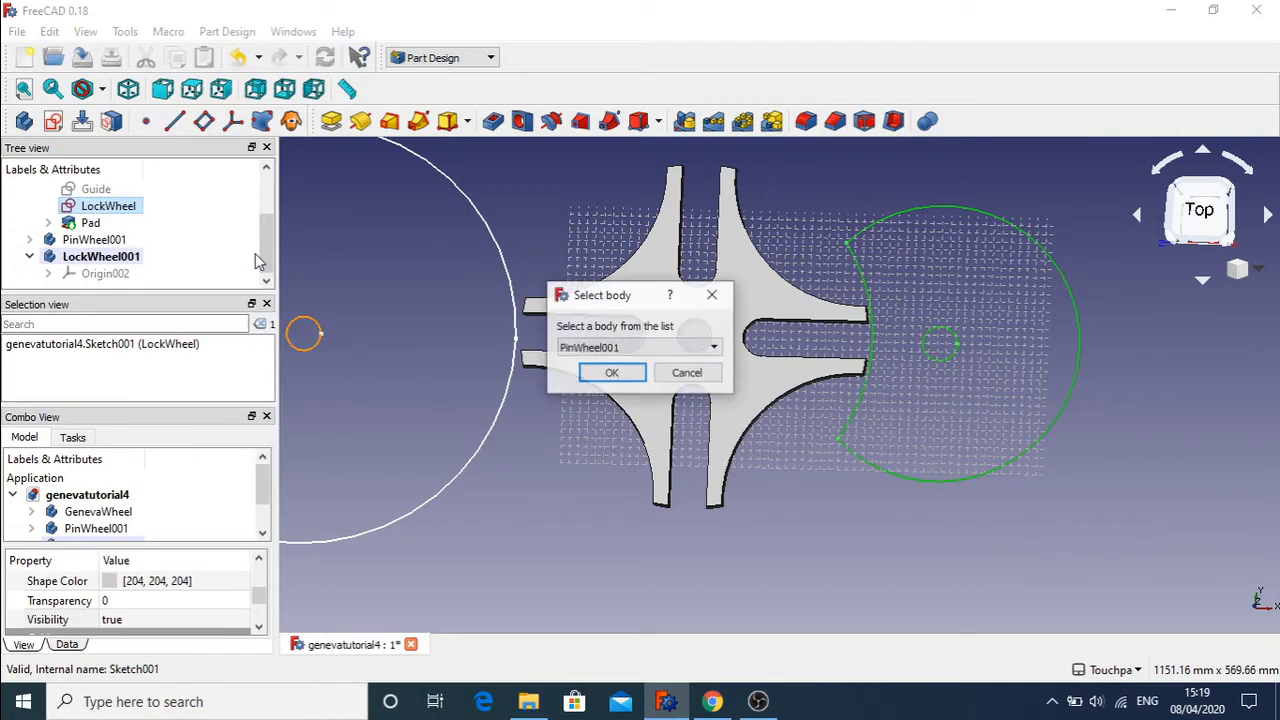
{"action": "left_click", "coordinate": [678, 350]}
{"action": "left_click", "coordinate": [638, 375]}
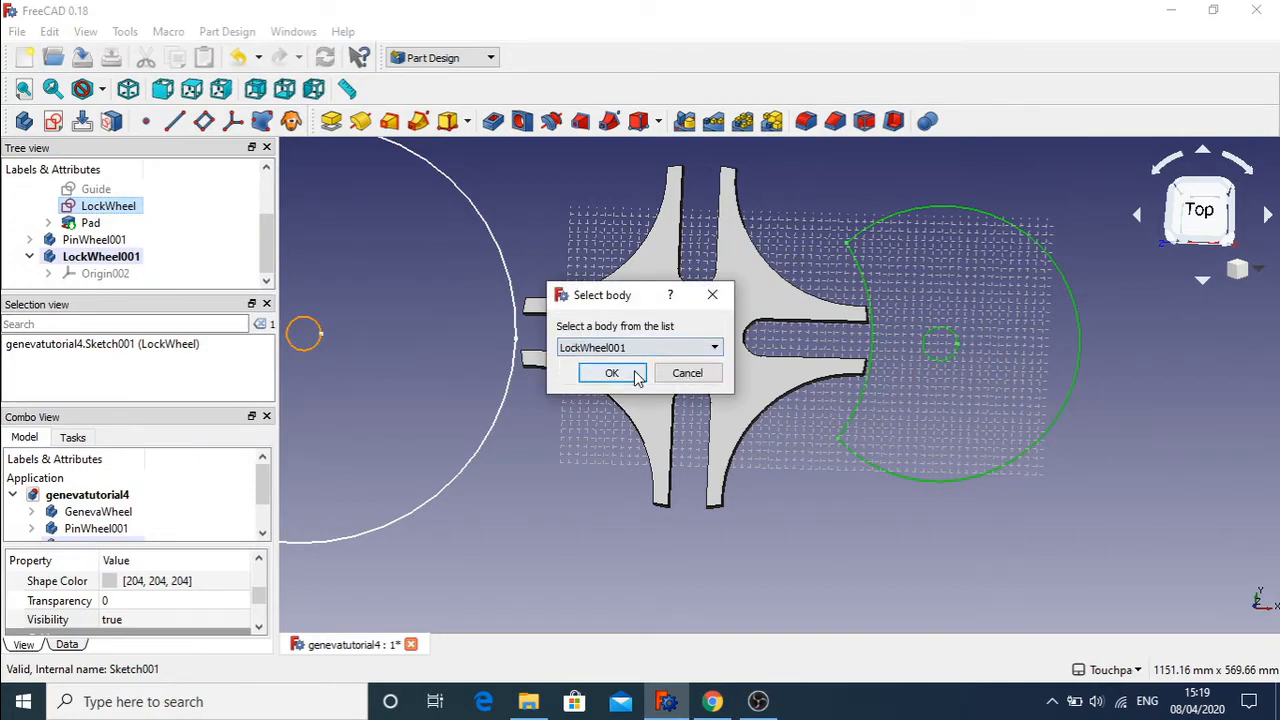
{"action": "left_click", "coordinate": [612, 374]}
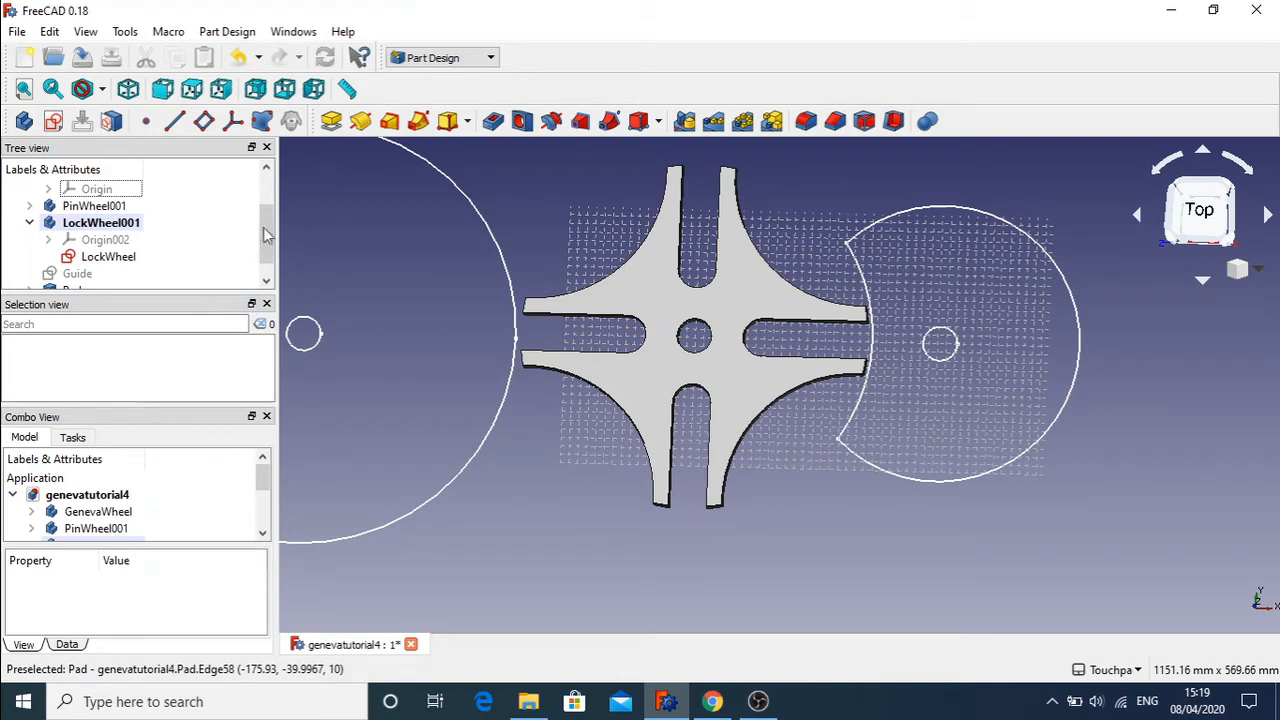
- Make PinWheel001 the active body and open its PinWheel sketch for editing
{"action": "mouse_move", "coordinate": [267, 240]}
{"action": "left_mouse_down"}
{"action": "mouse_move", "coordinate": [266, 207]}
{"action": "mouse_move", "coordinate": [267, 247]}
{"action": "mouse_move", "coordinate": [268, 230]}
{"action": "left_mouse_up"}
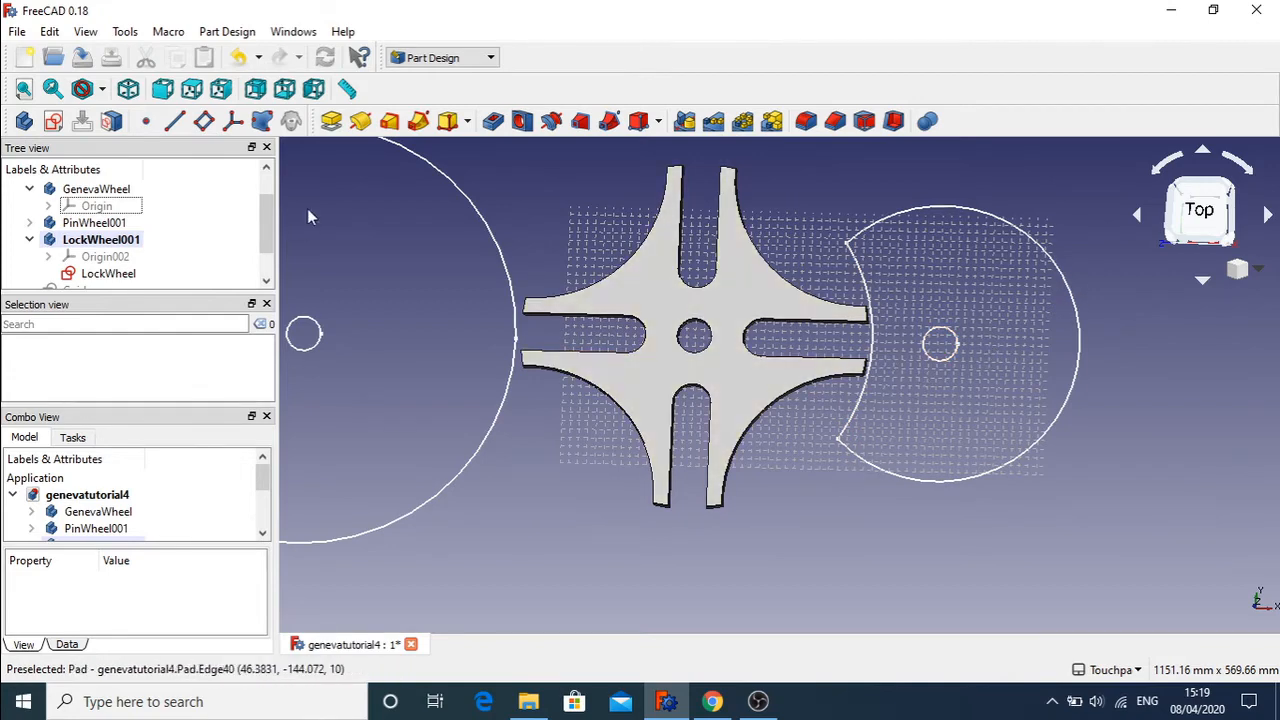
{"action": "mouse_move", "coordinate": [267, 212]}
{"action": "left_mouse_down"}
{"action": "mouse_move", "coordinate": [269, 237]}
{"action": "mouse_move", "coordinate": [269, 212]}
{"action": "left_mouse_up"}
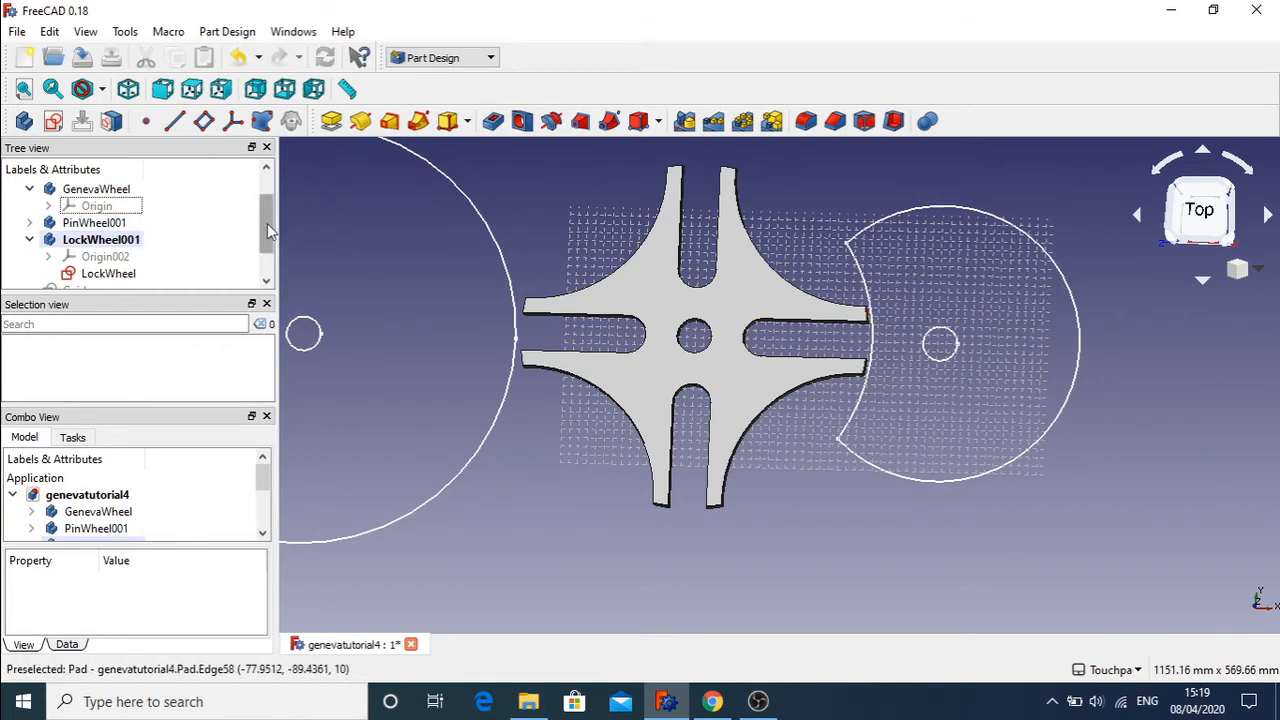
{"action": "double_click", "coordinate": [95, 223]}
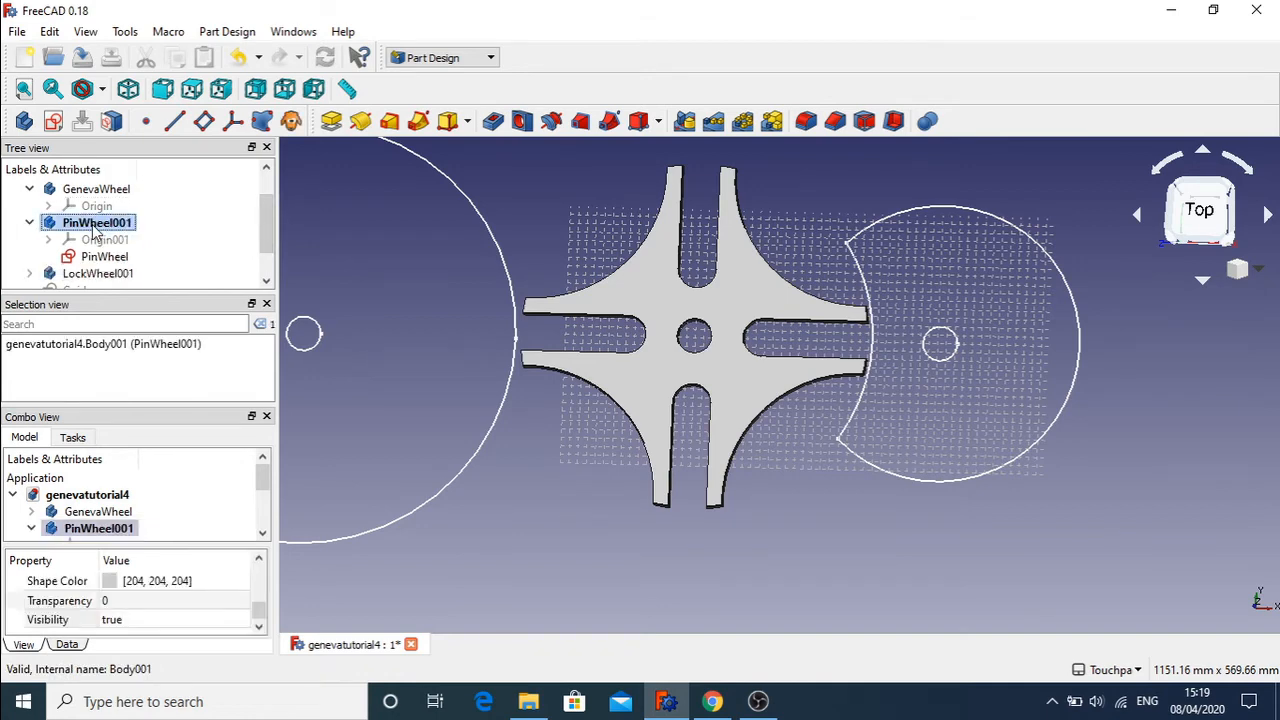
{"action": "double_click", "coordinate": [104, 257]}
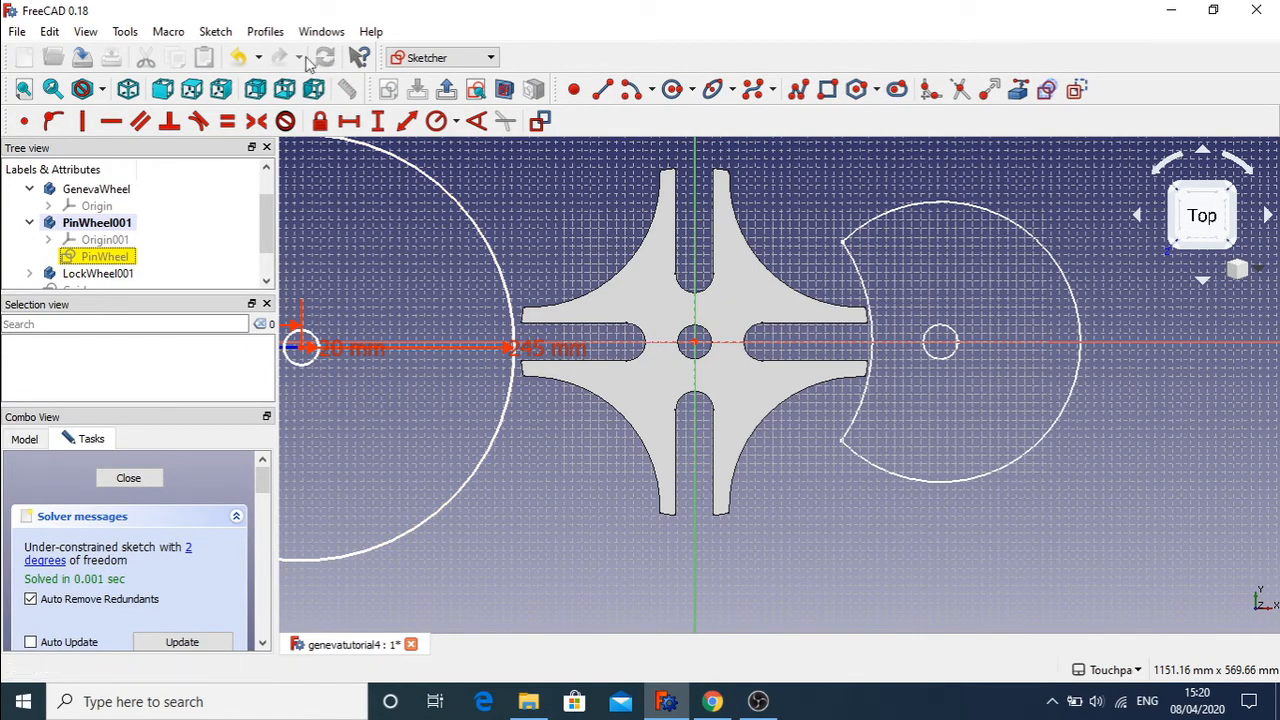
{"action": "left_click", "coordinate": [215, 33]}
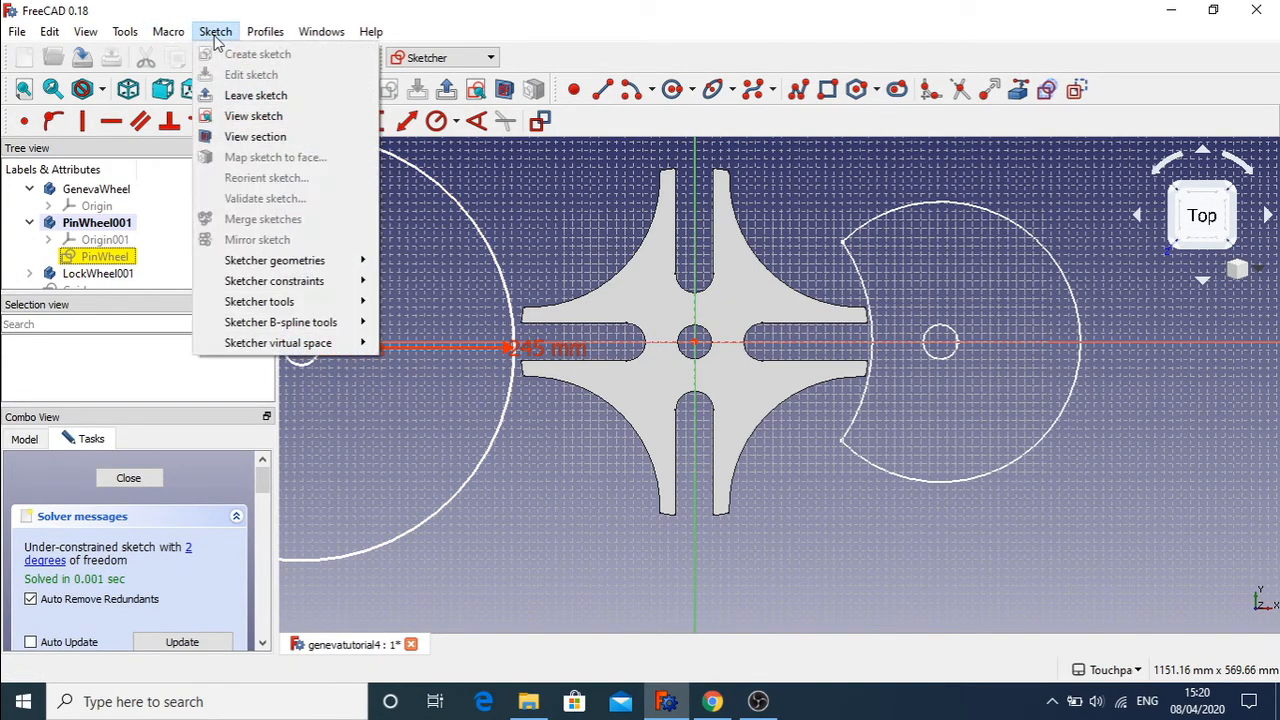
{"action": "left_click", "coordinate": [214, 37]}
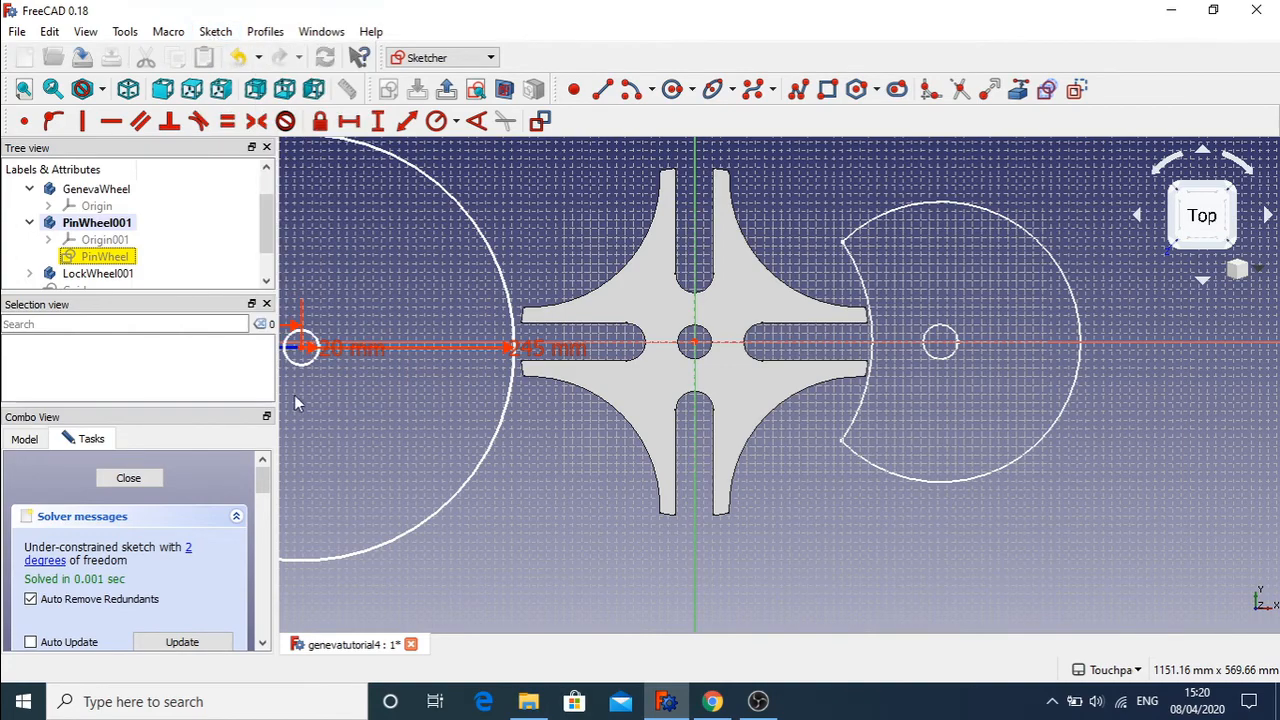
- Try to move the pin wheel geometry with only the large circle's centre point selected
{"action": "left_click", "coordinate": [306, 352]}
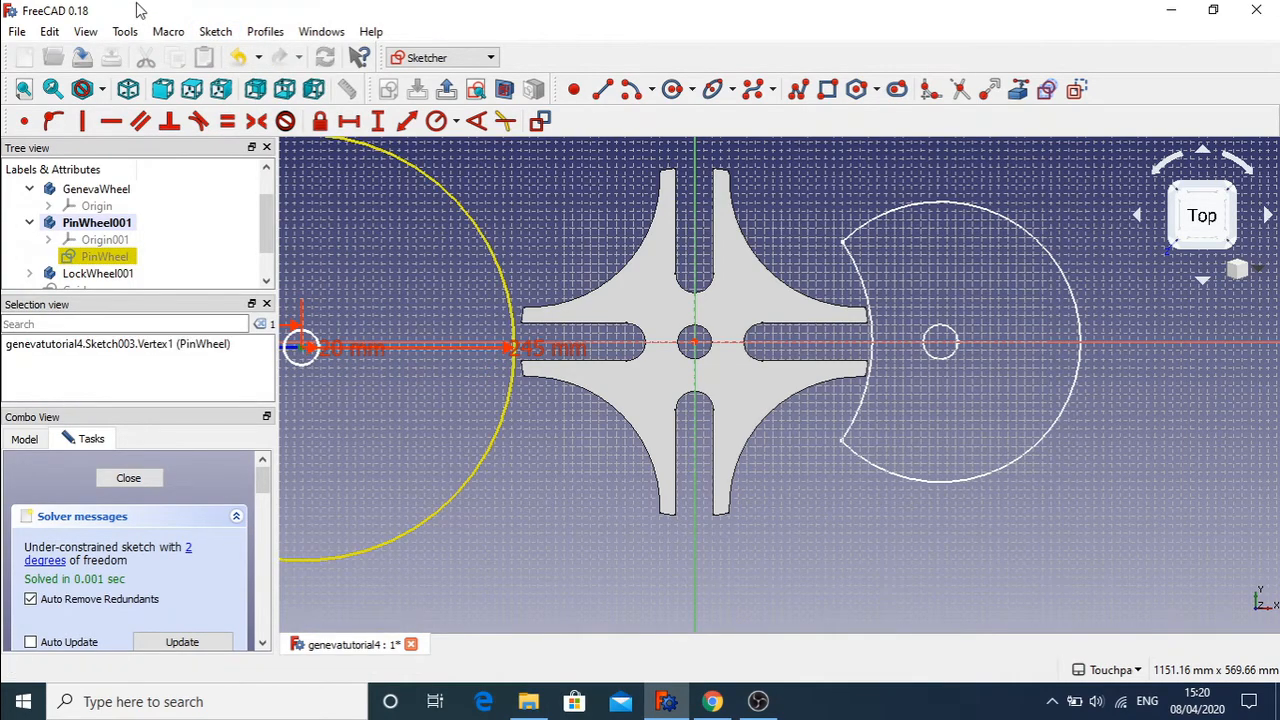
{"action": "left_click", "coordinate": [214, 32]}
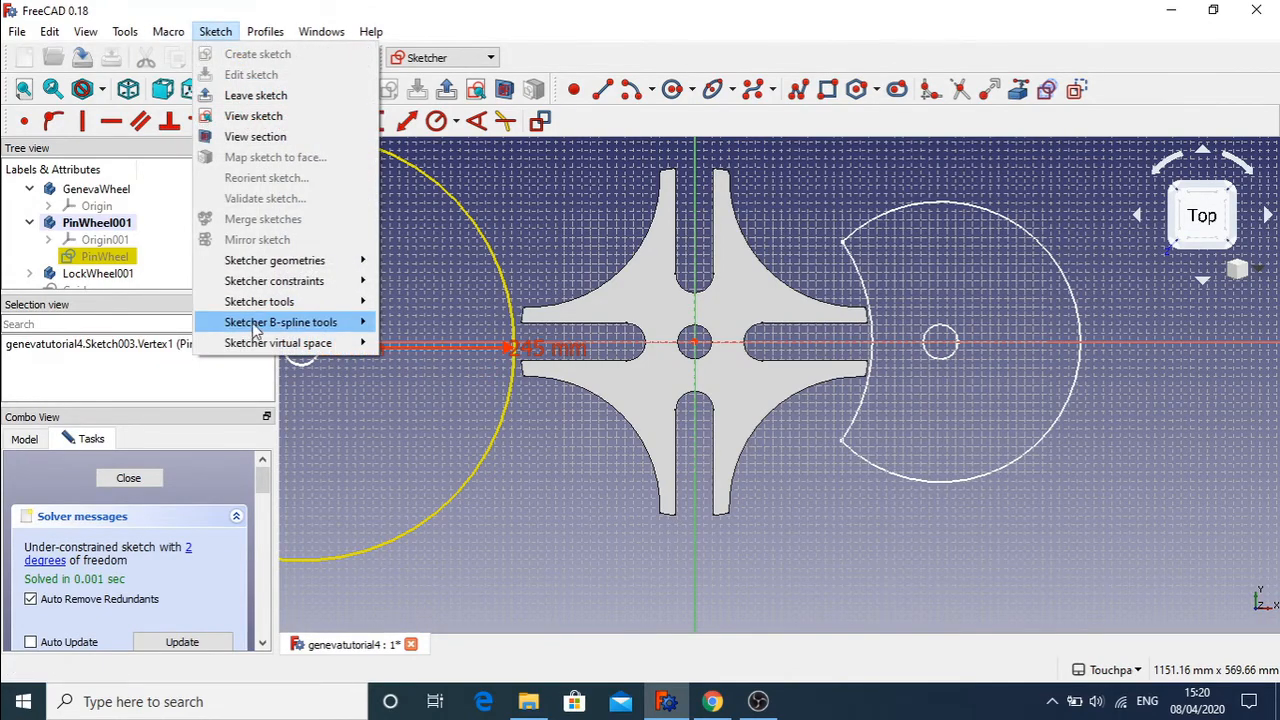
{"action": "mouse_move", "coordinate": [276, 327]}
{"action": "mouse_move", "coordinate": [300, 303]}
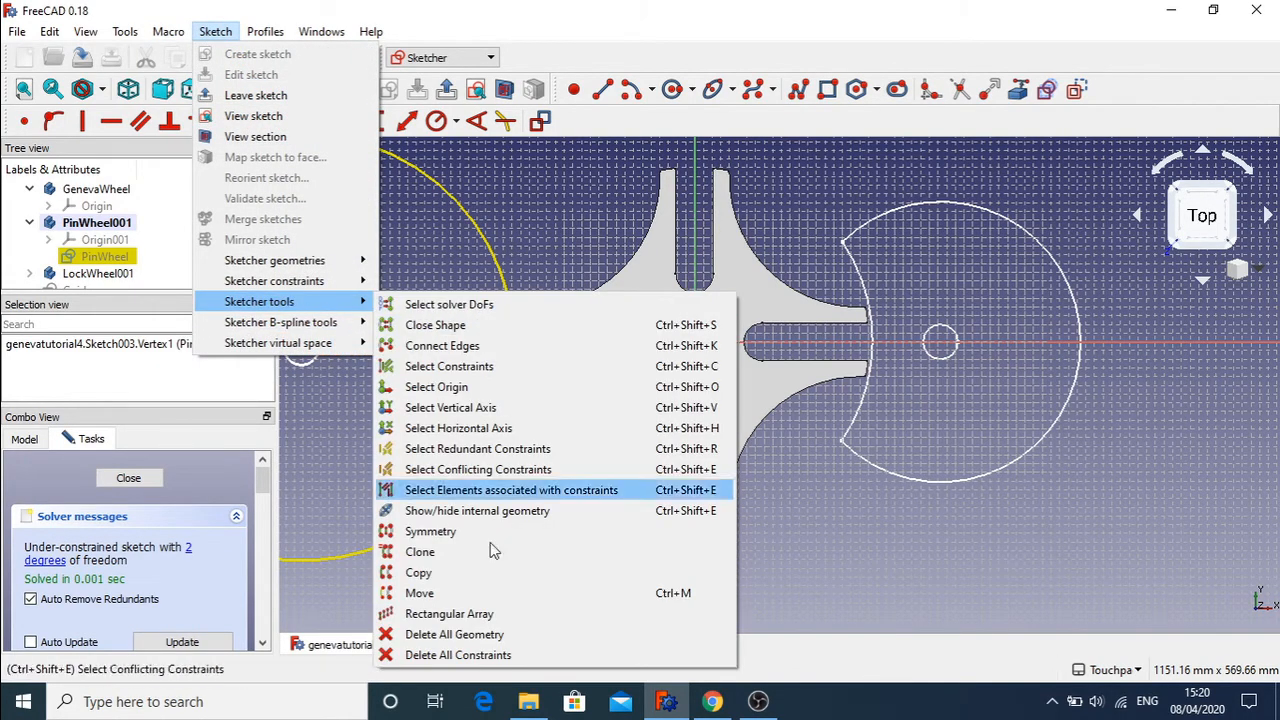
{"action": "left_click", "coordinate": [498, 594]}
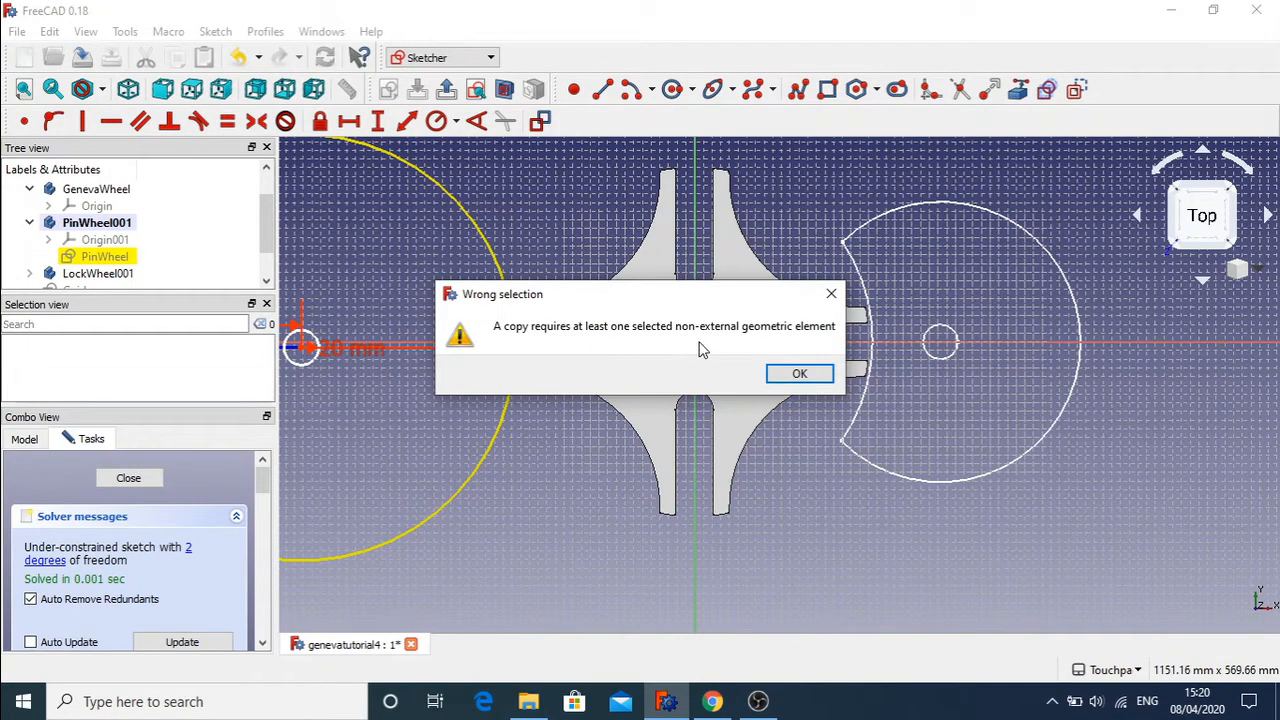
{"action": "left_click", "coordinate": [805, 374]}
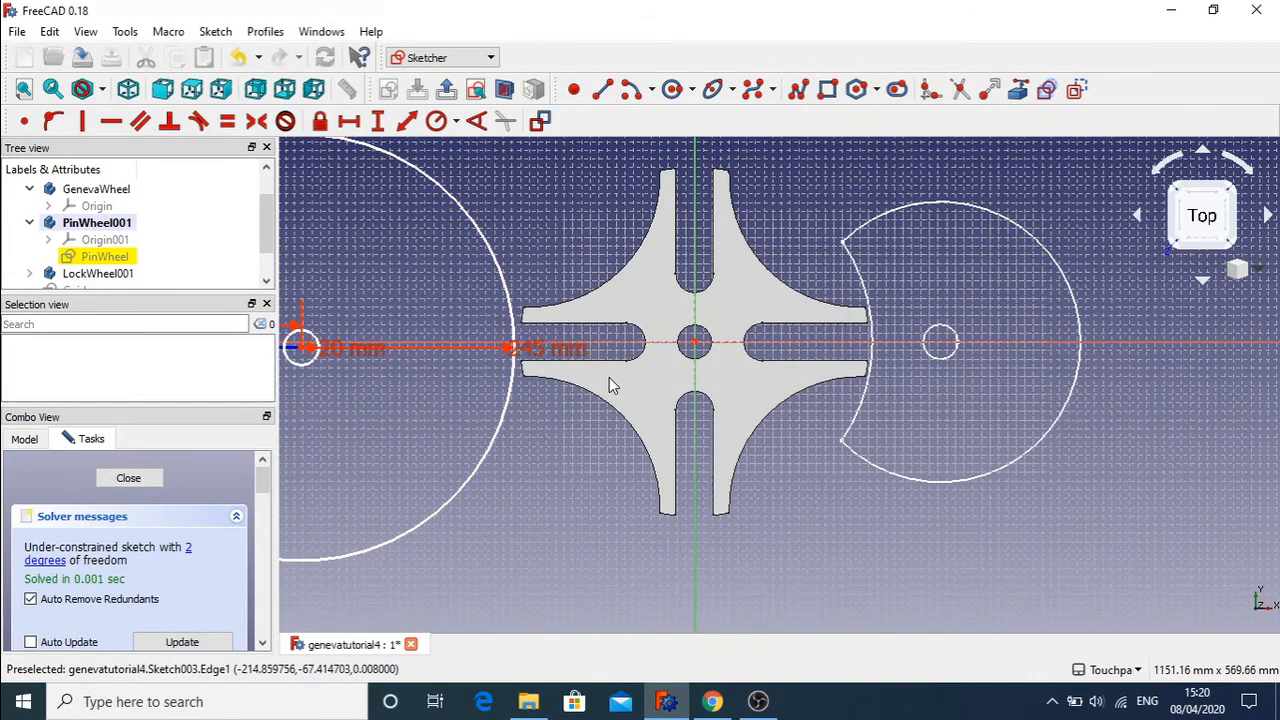
- Select all the PinWheel sketch geometry, including the large circle, and move it so its hub centre sits at the lock wheel's centre
{"action": "scroll", "coordinate": [609, 377], "scroll_direction": "down", "scroll_amount": 5}
{"action": "left_click_drag", "start_coordinate": [480, 312], "coordinate": [591, 466]}
{"action": "scroll", "coordinate": [554, 373], "scroll_direction": "up", "scroll_amount": 5}
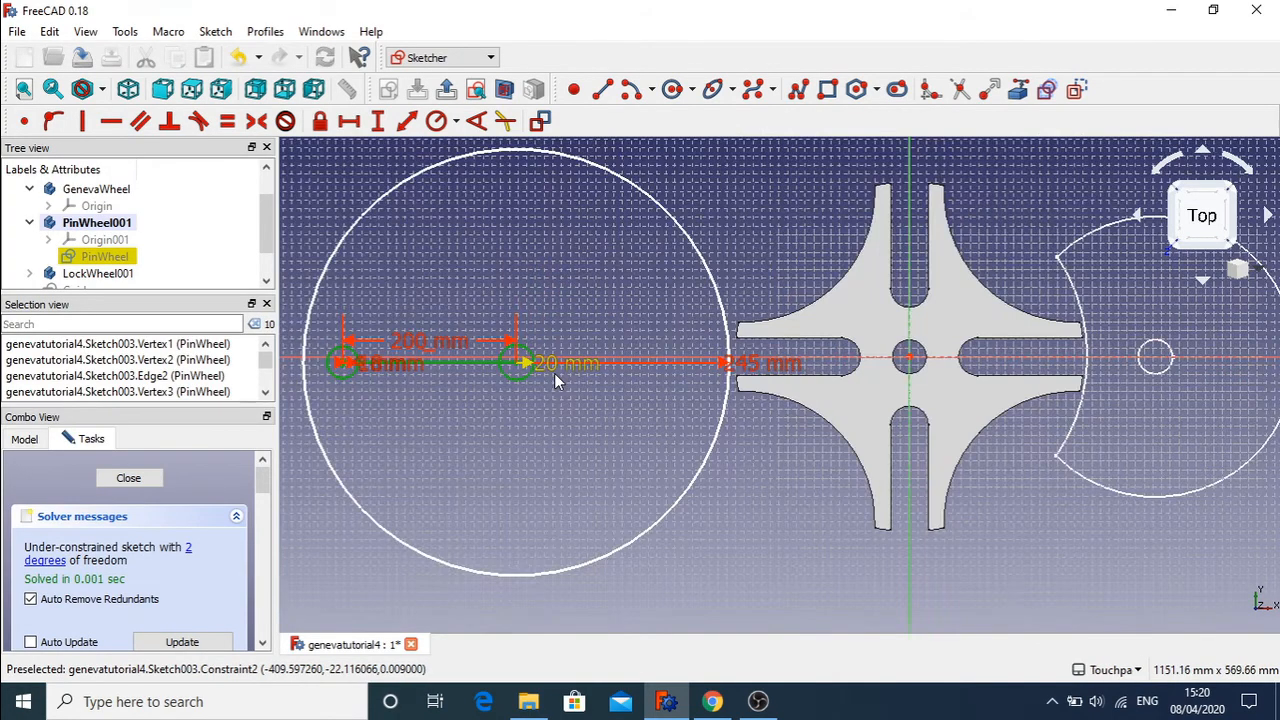
{"action": "left_click", "coordinate": [716, 292]}
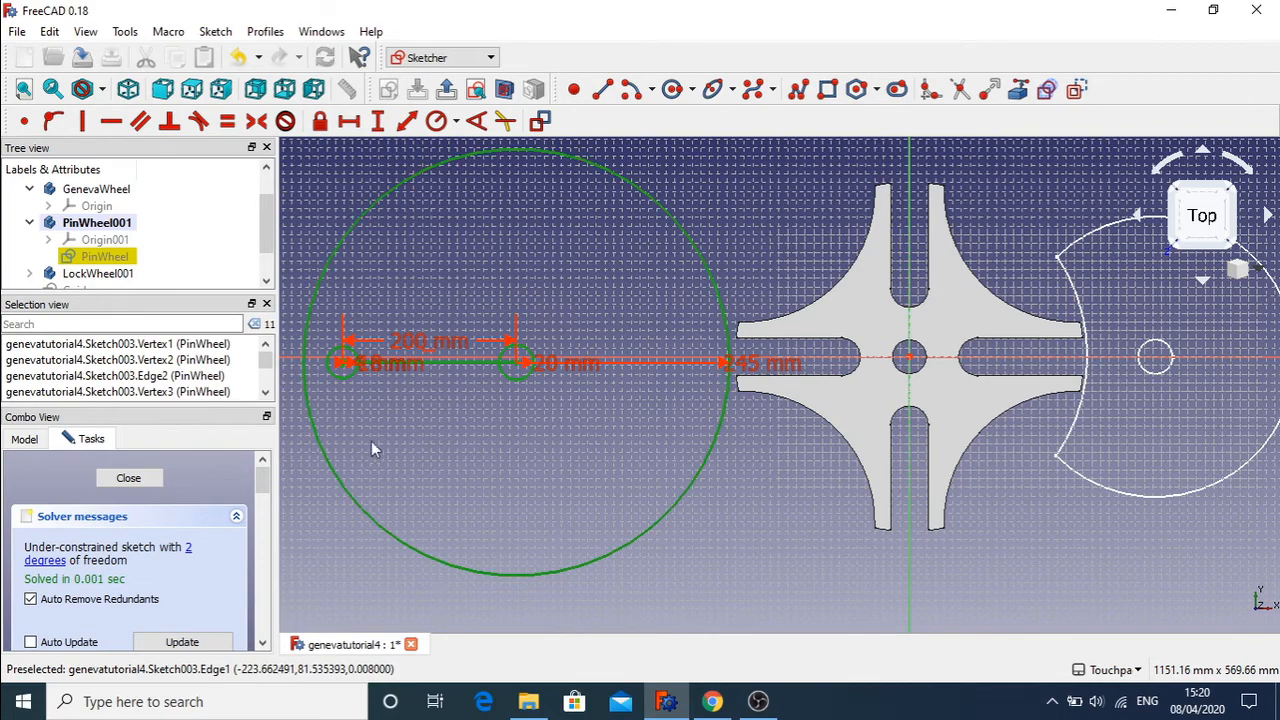
{"action": "left_click", "coordinate": [214, 34]}
{"action": "mouse_move", "coordinate": [335, 303]}
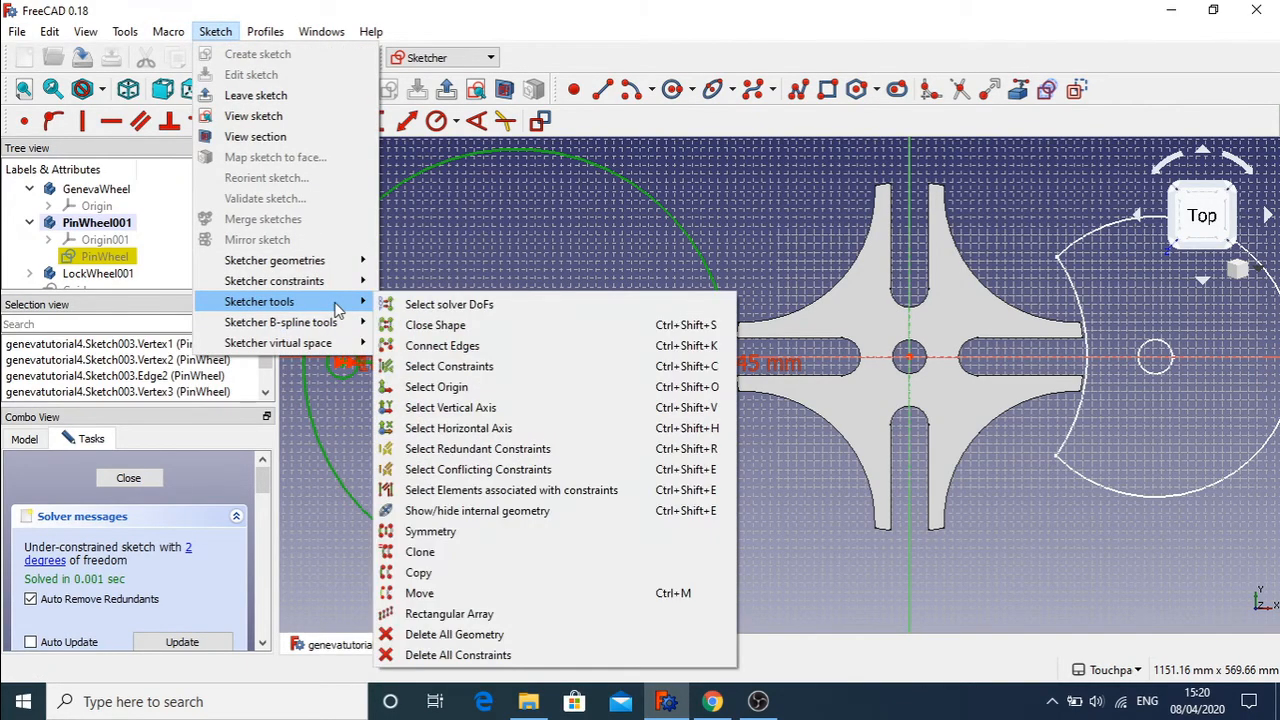
{"action": "left_click", "coordinate": [457, 594]}
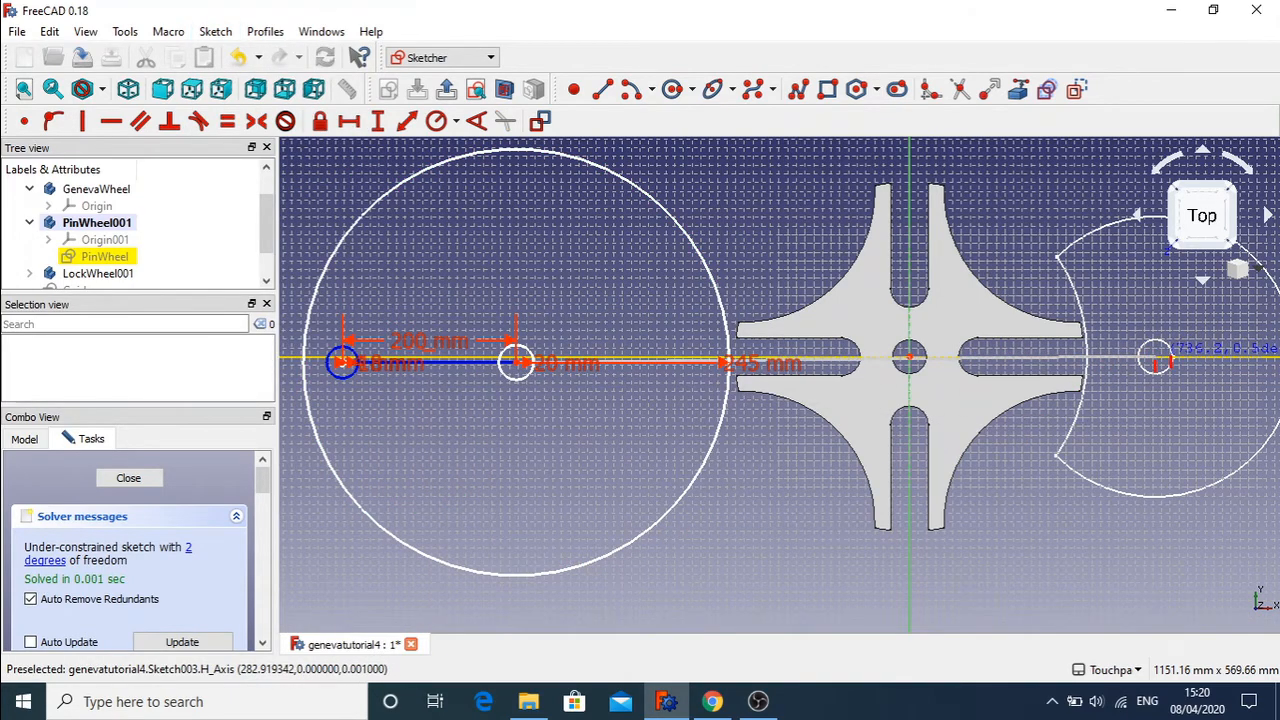
{"action": "scroll", "coordinate": [1157, 362], "scroll_direction": "up", "scroll_amount": 10}
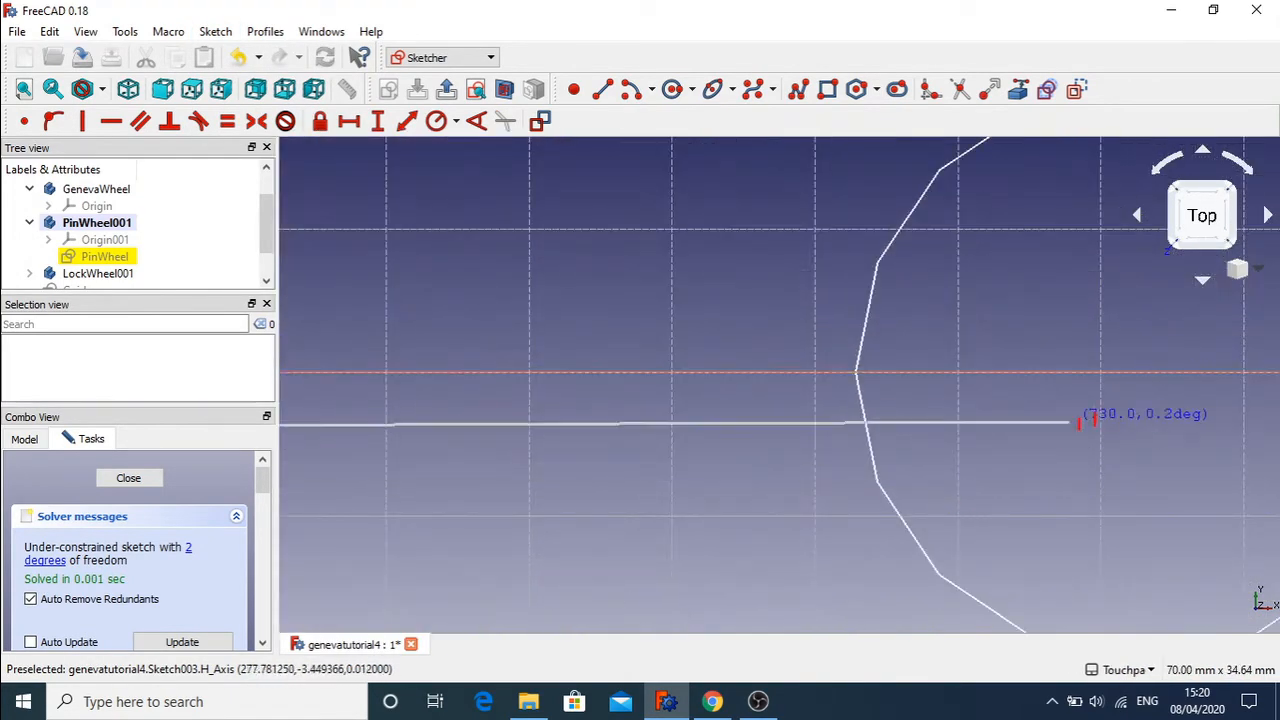
{"action": "scroll", "coordinate": [1157, 370], "scroll_direction": "down", "scroll_amount": 4}
{"action": "scroll", "coordinate": [1152, 378], "scroll_direction": "down", "scroll_amount": 3}
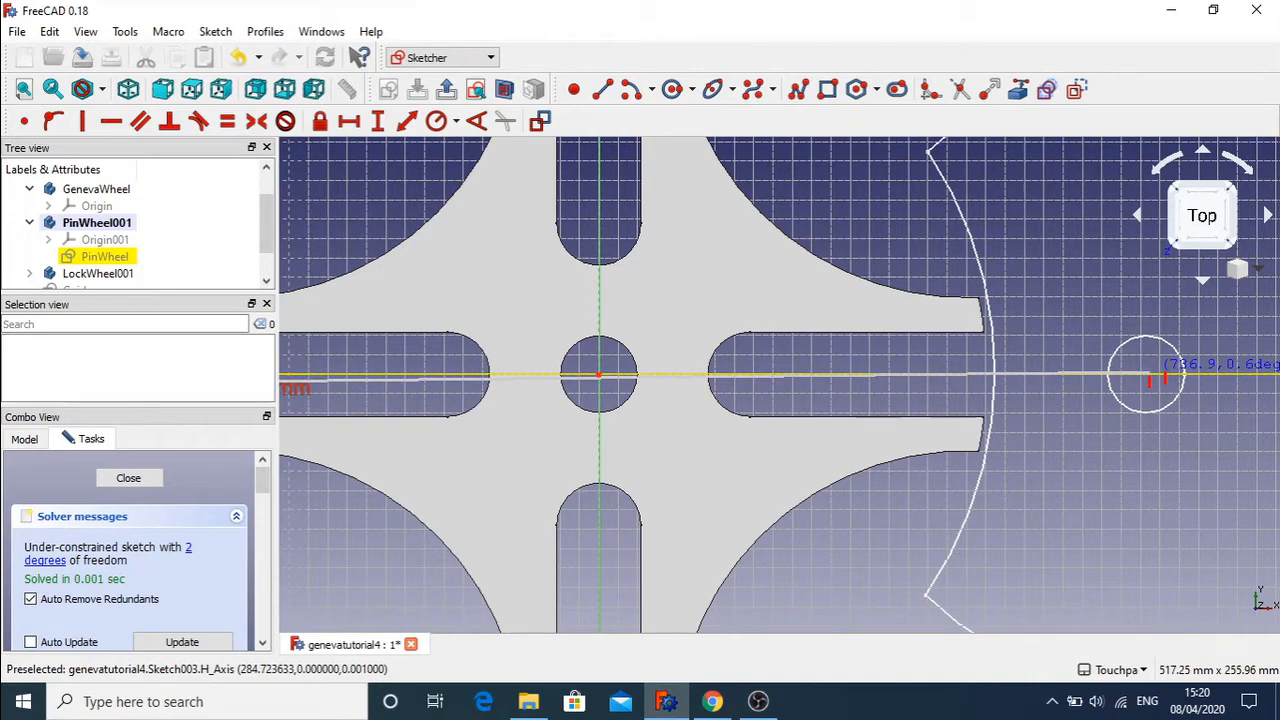
{"action": "left_click", "coordinate": [1150, 380]}
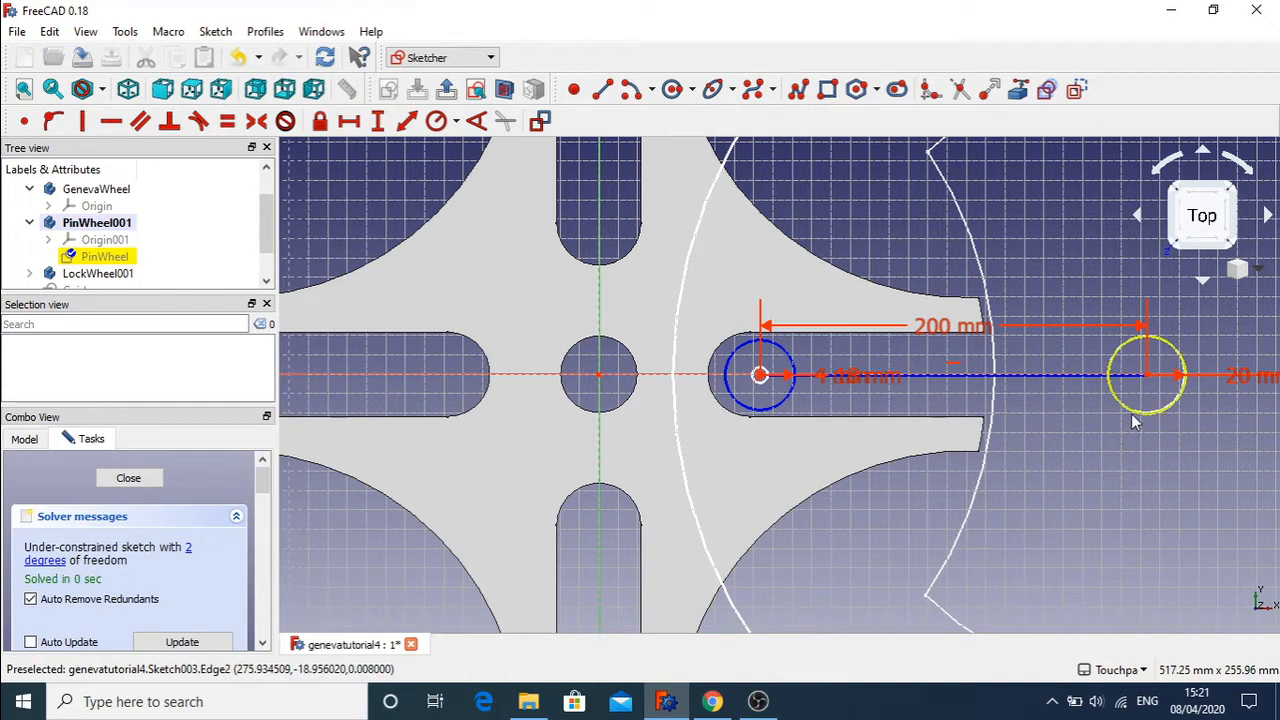
- Show the Guide sketch and nudge the pin wheel's hub centre onto the end of the guide line at the lock wheel's centre
{"action": "left_click_drag", "start_coordinate": [267, 230], "coordinate": [267, 262]}
{"action": "left_click", "coordinate": [100, 258]}
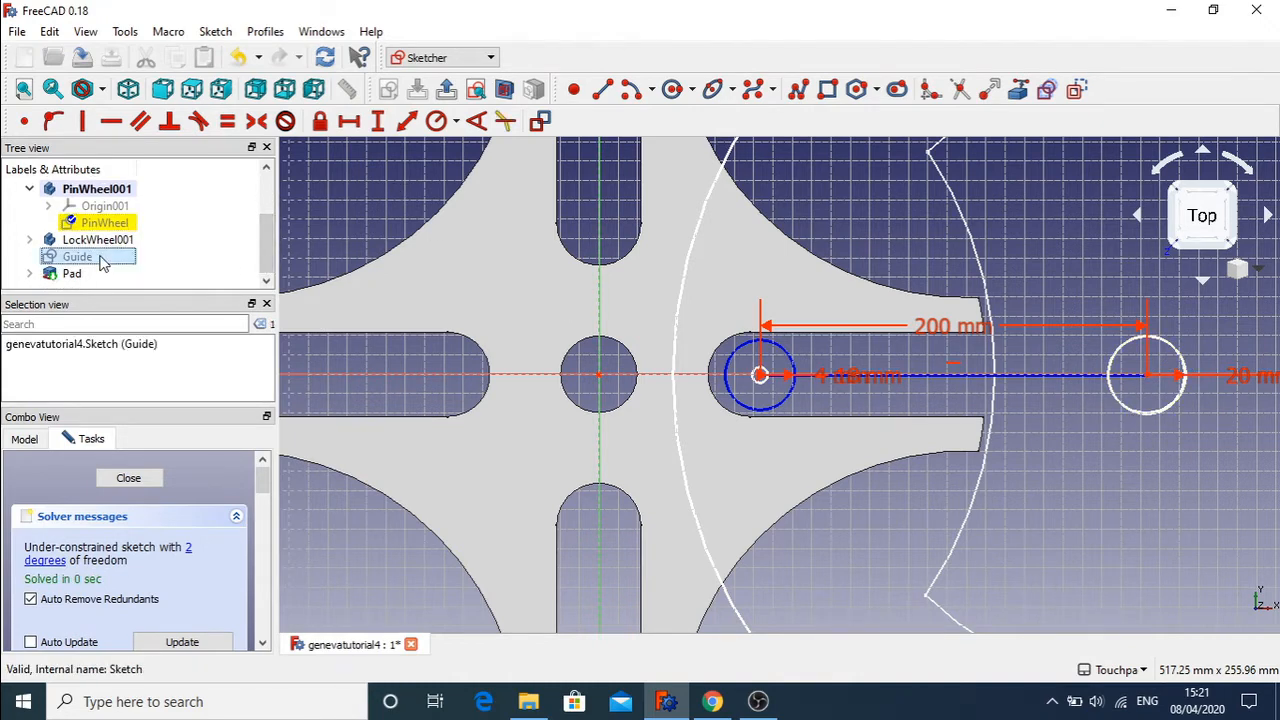
{"action": "right_click", "coordinate": [101, 261]}
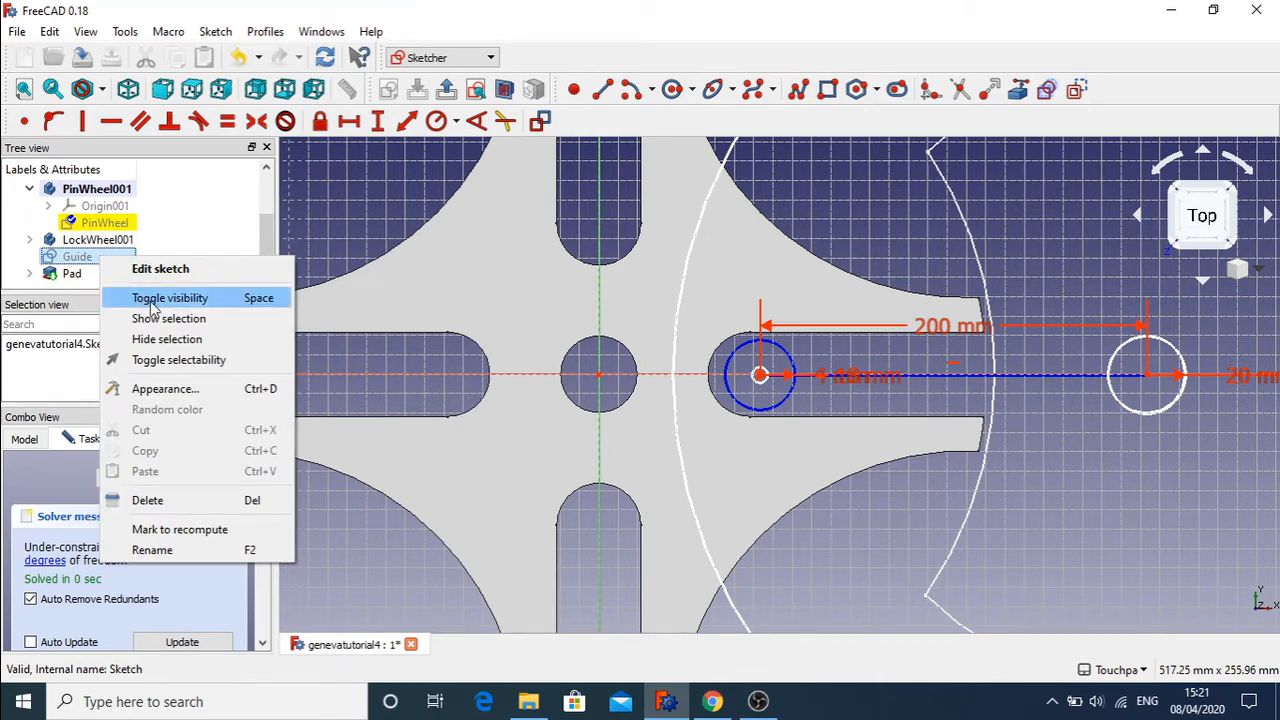
{"action": "left_click", "coordinate": [151, 300]}
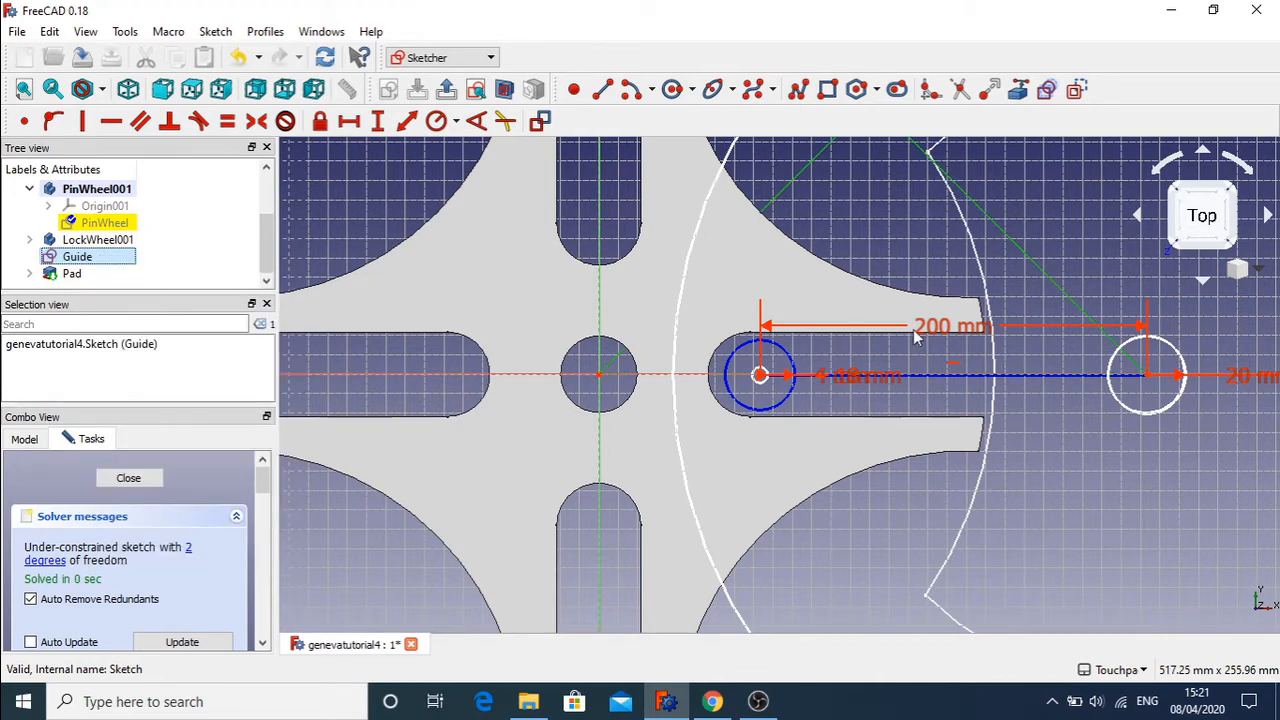
{"action": "left_click_drag", "start_coordinate": [1150, 380], "coordinate": [1150, 385]}
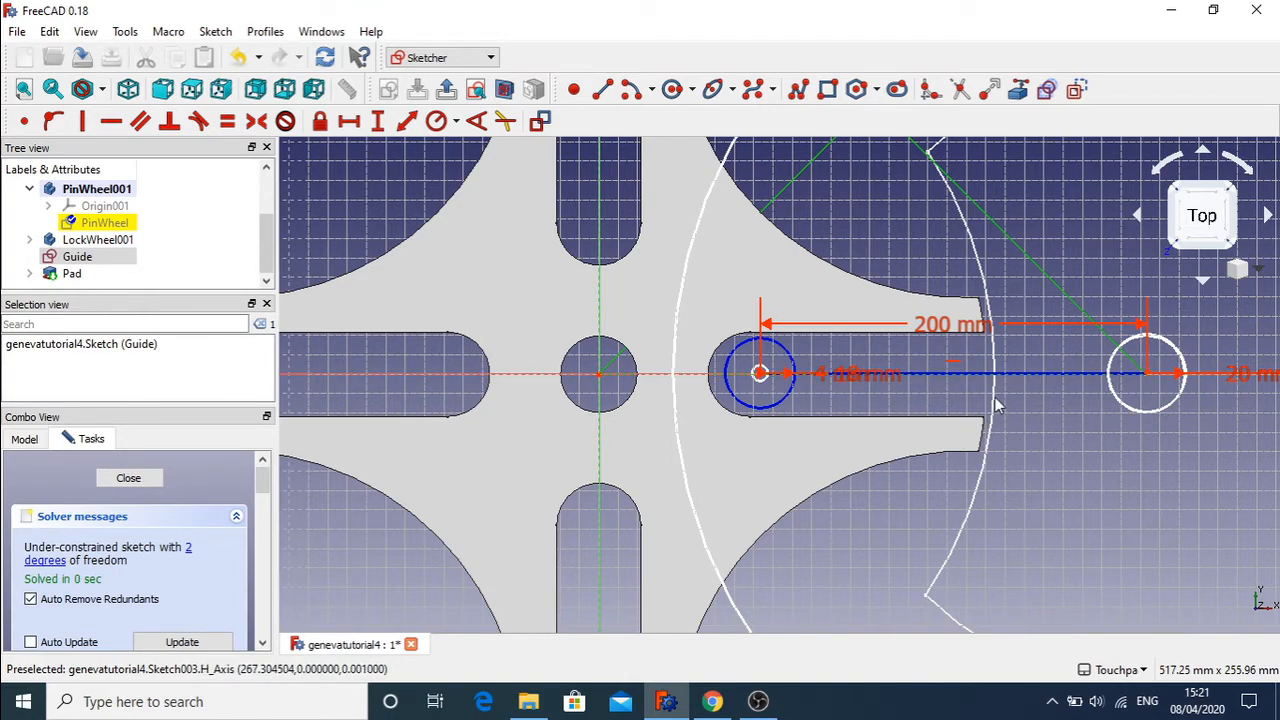
{"action": "scroll", "coordinate": [995, 405], "scroll_direction": "down", "scroll_amount": 4}
{"action": "scroll", "coordinate": [995, 405], "scroll_direction": "up", "scroll_amount": 2}
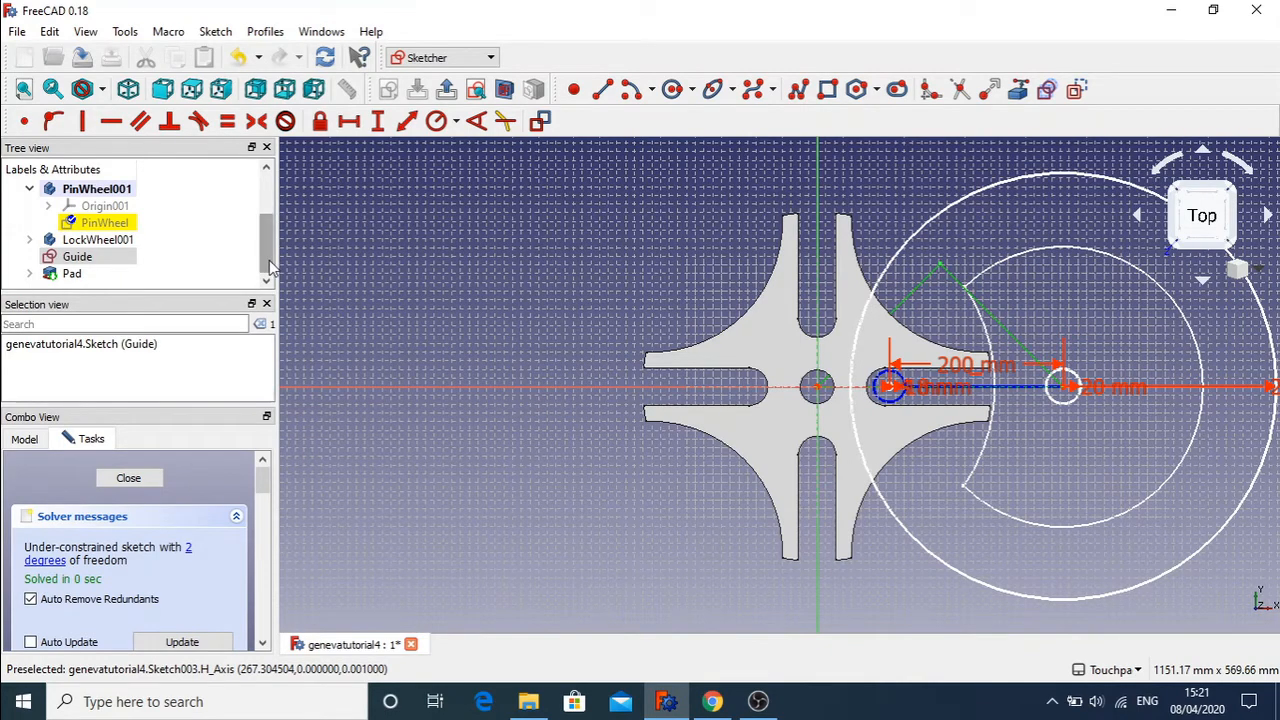
- Move the Pad containing the Geneva wheel sketch from the document's top level back into the GenevaWheel body
{"action": "mouse_move", "coordinate": [270, 265]}
{"action": "left_mouse_down"}
{"action": "mouse_move", "coordinate": [266, 222]}
{"action": "mouse_move", "coordinate": [266, 250]}
{"action": "left_mouse_up"}
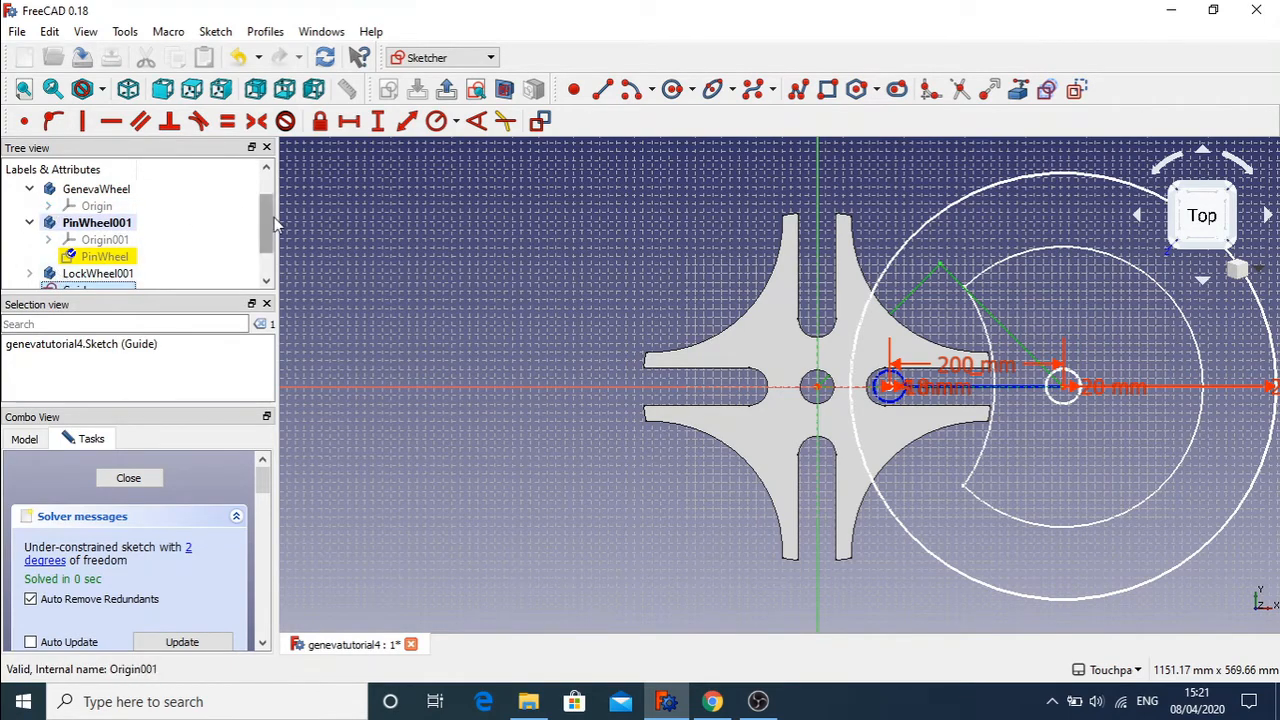
{"action": "left_click_drag", "start_coordinate": [270, 228], "coordinate": [272, 254]}
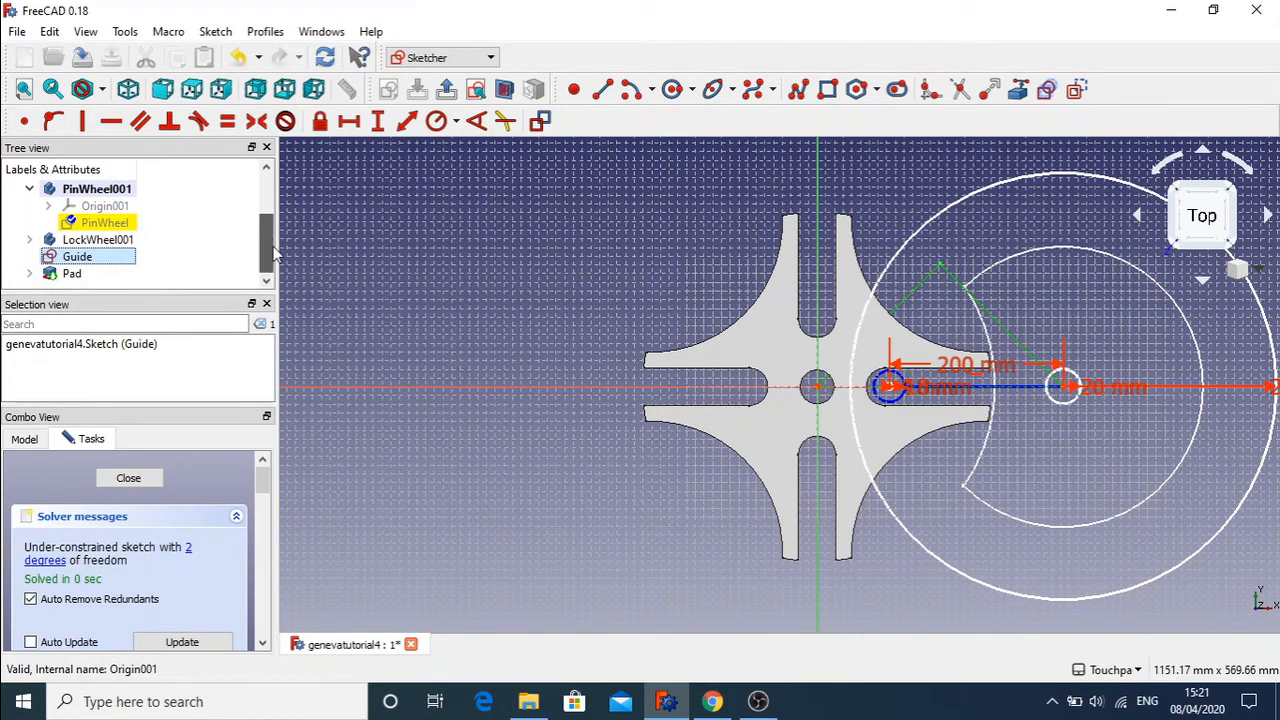
{"action": "left_click", "coordinate": [28, 274]}
{"action": "left_click_drag", "start_coordinate": [271, 240], "coordinate": [272, 256]}
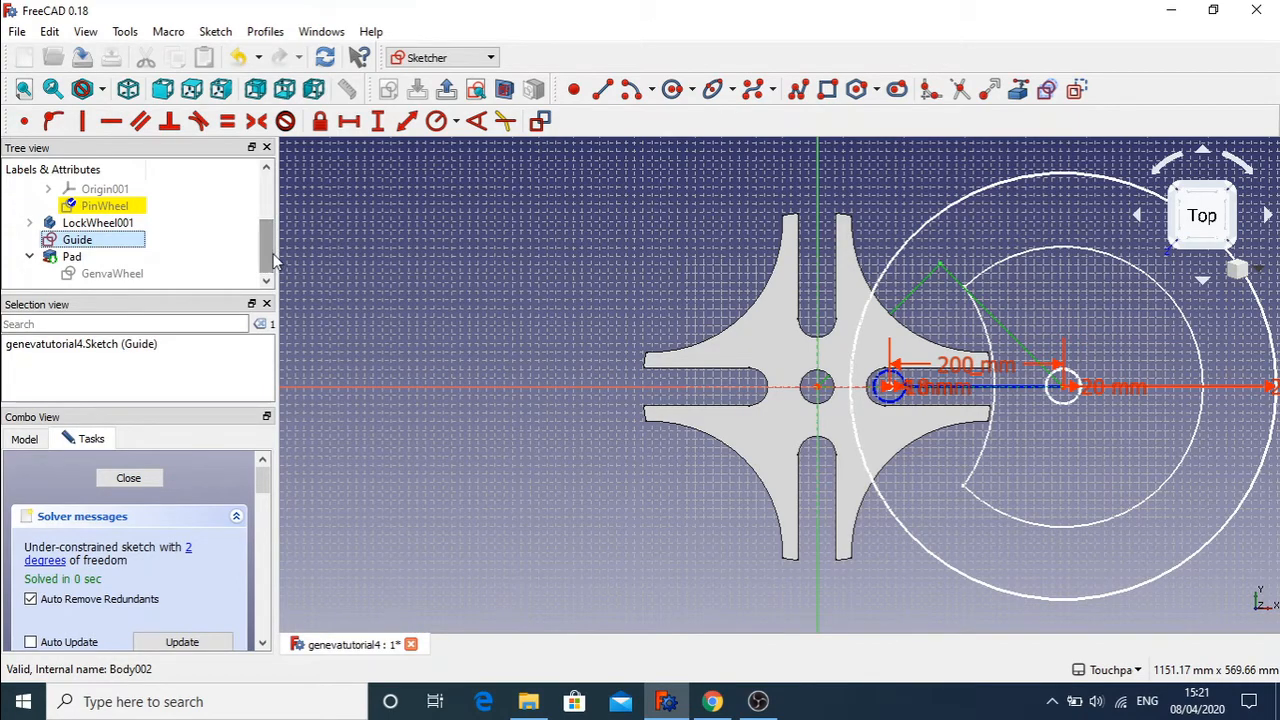
{"action": "left_click_drag", "start_coordinate": [70, 257], "coordinate": [105, 230]}
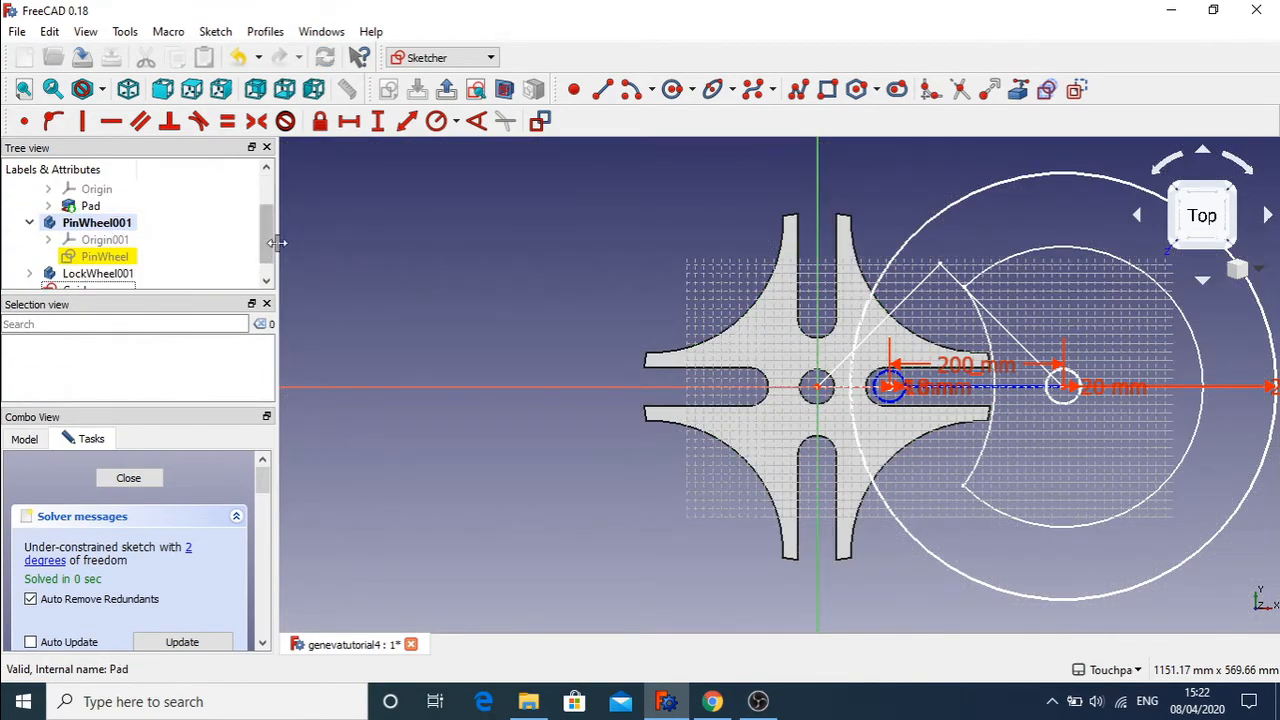
{"action": "left_click", "coordinate": [268, 277]}
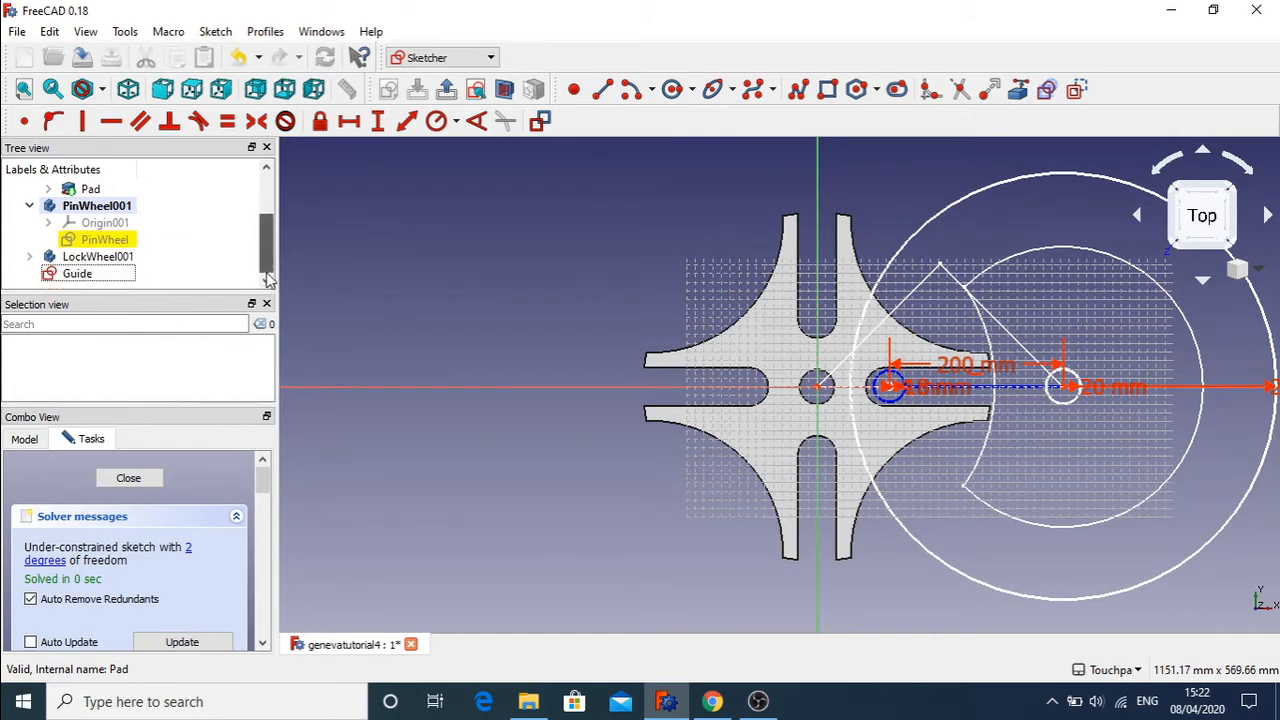
- Expand the LockWheel001 body in the model tree and finish editing the PinWheel sketch
{"action": "mouse_move", "coordinate": [266, 273]}
{"action": "left_mouse_down"}
{"action": "mouse_move", "coordinate": [256, 203]}
{"action": "mouse_move", "coordinate": [256, 262]}
{"action": "left_mouse_up"}
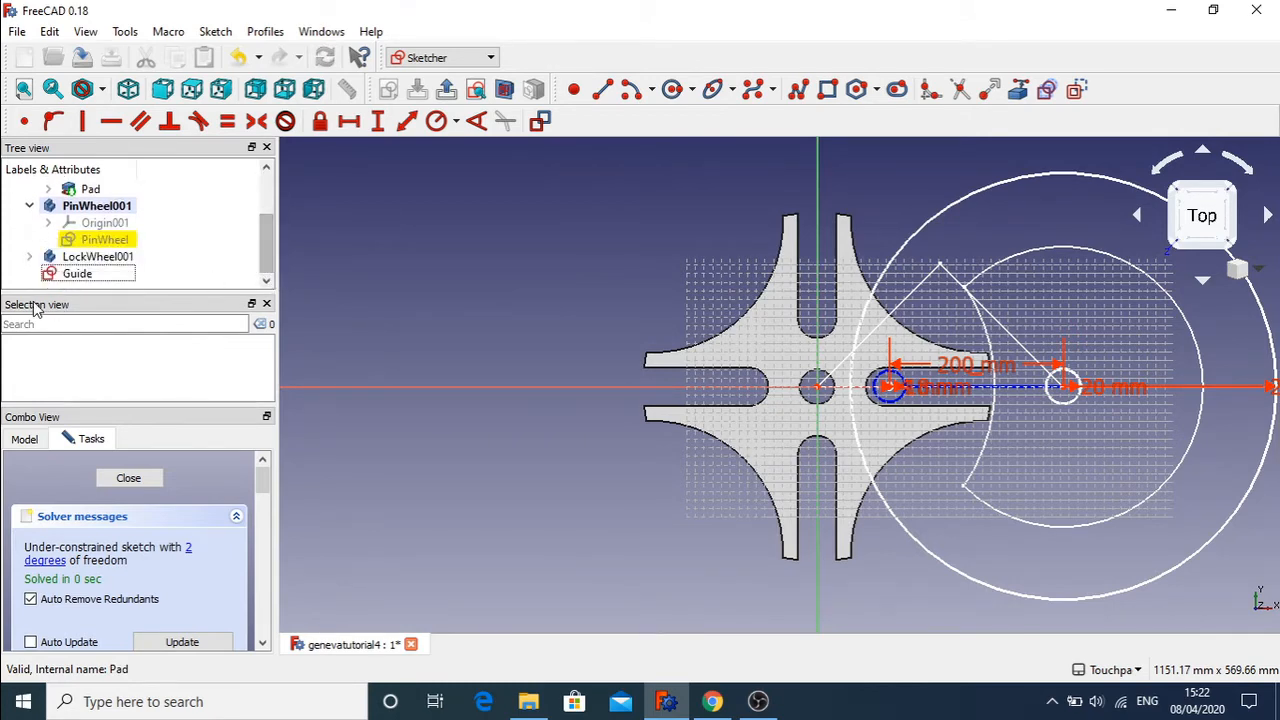
{"action": "left_click", "coordinate": [29, 257]}
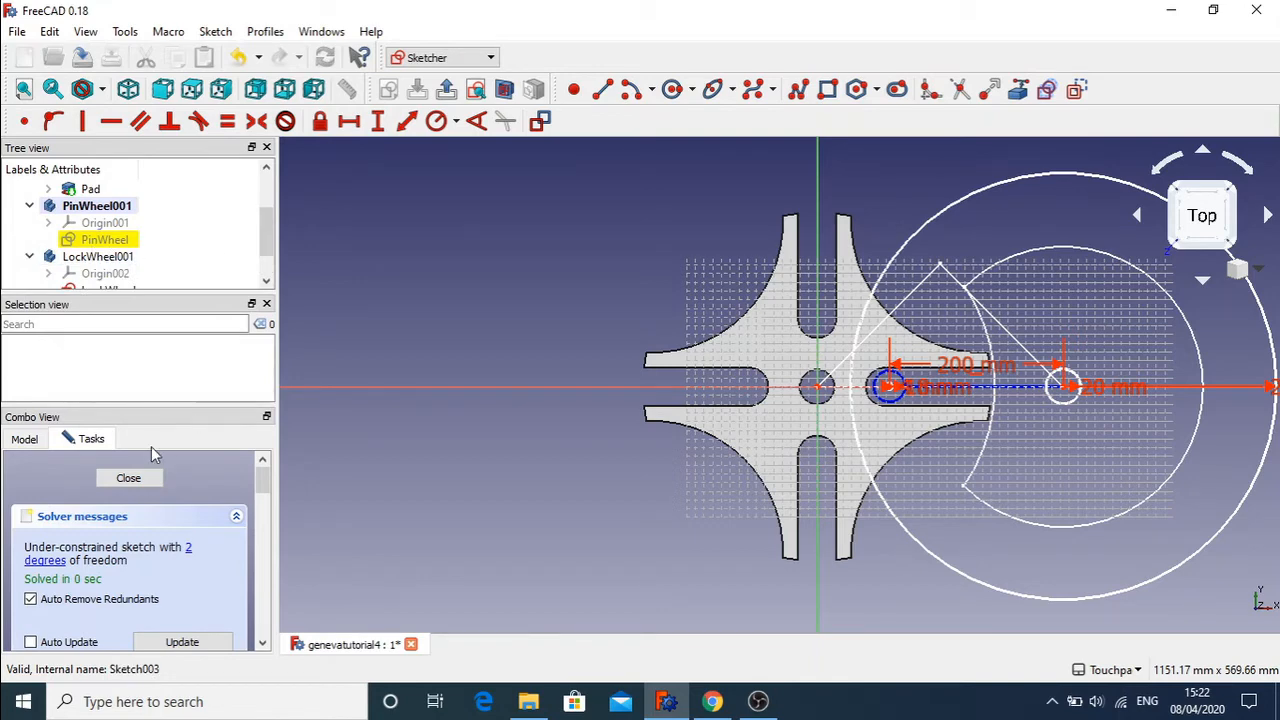
{"action": "left_click", "coordinate": [128, 478]}
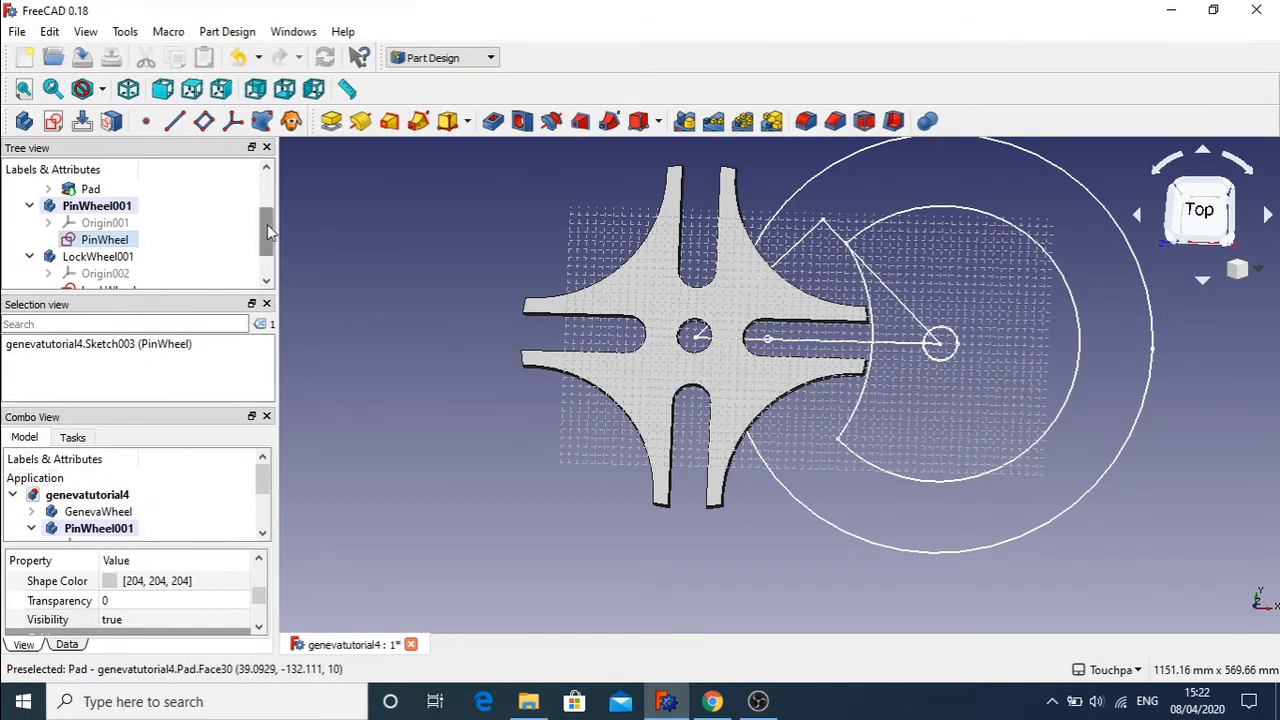
- Hide the Guide sketch by setting its Visibility property to false
{"action": "scroll", "coordinate": [267, 224], "scroll_direction": "down", "scroll_amount": 1}
{"action": "left_click", "coordinate": [100, 282]}
{"action": "right_click", "coordinate": [100, 282]}
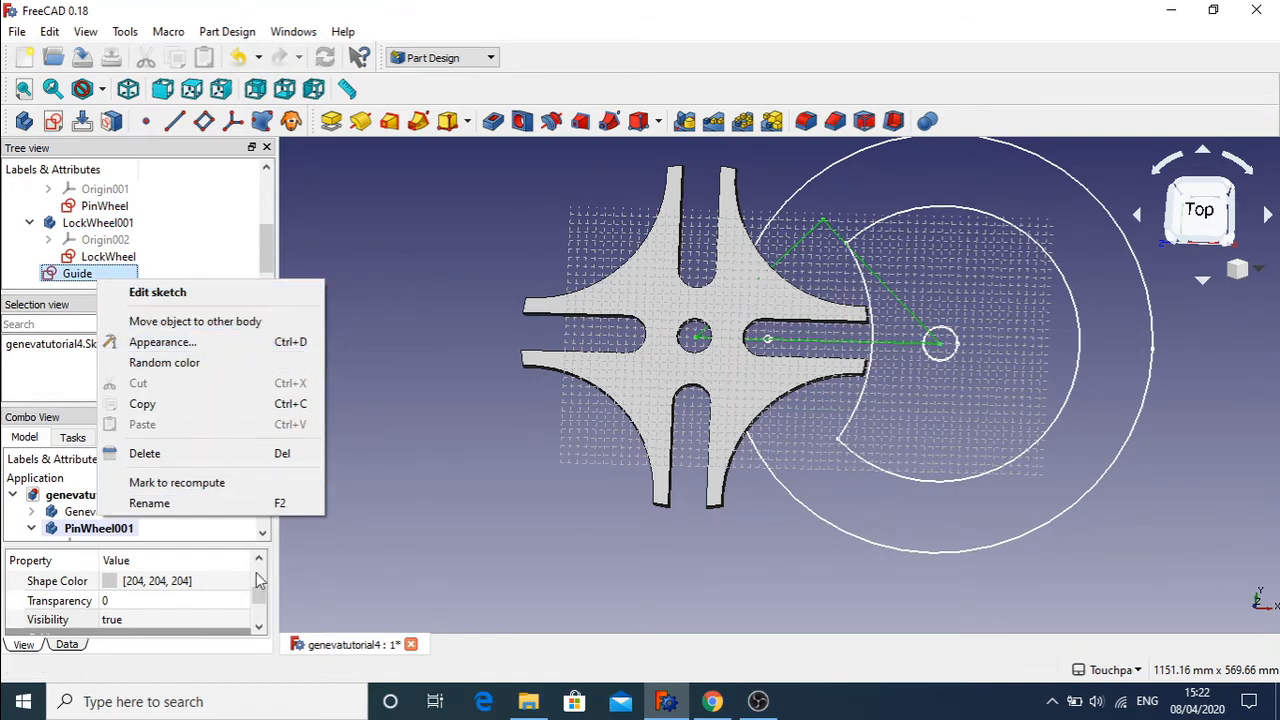
{"action": "left_click", "coordinate": [260, 605]}
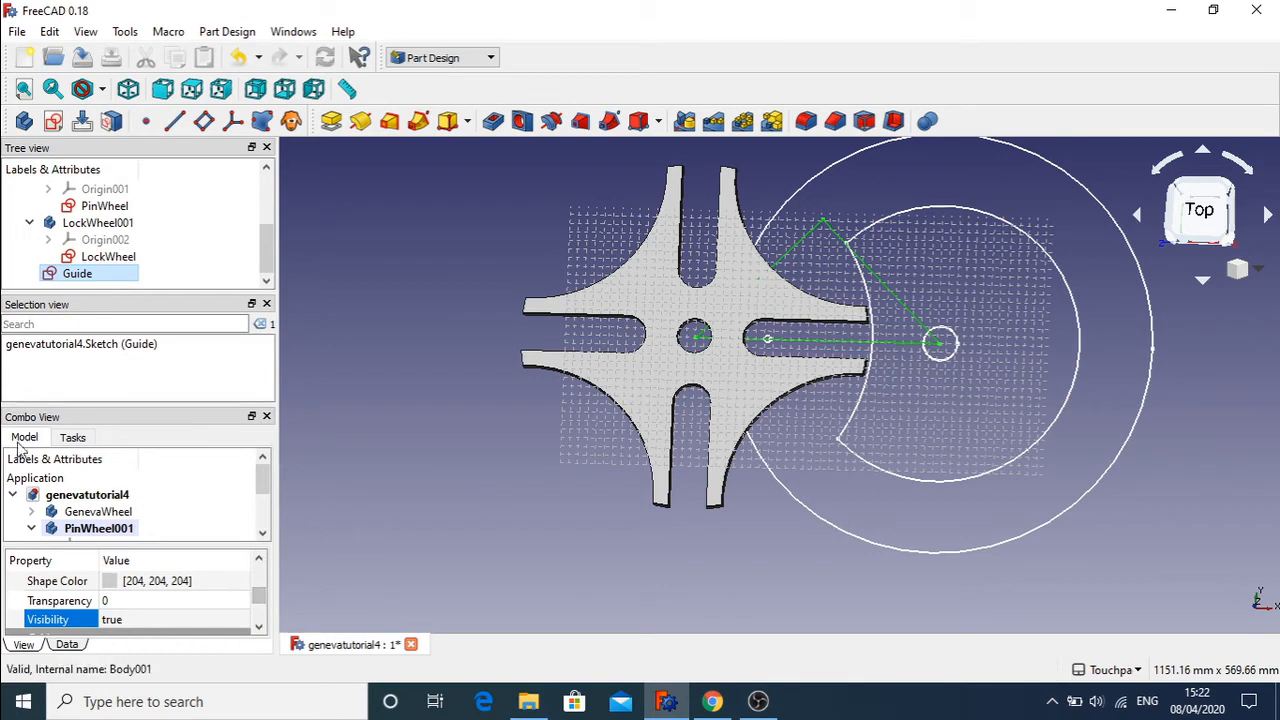
{"action": "left_click", "coordinate": [240, 621]}
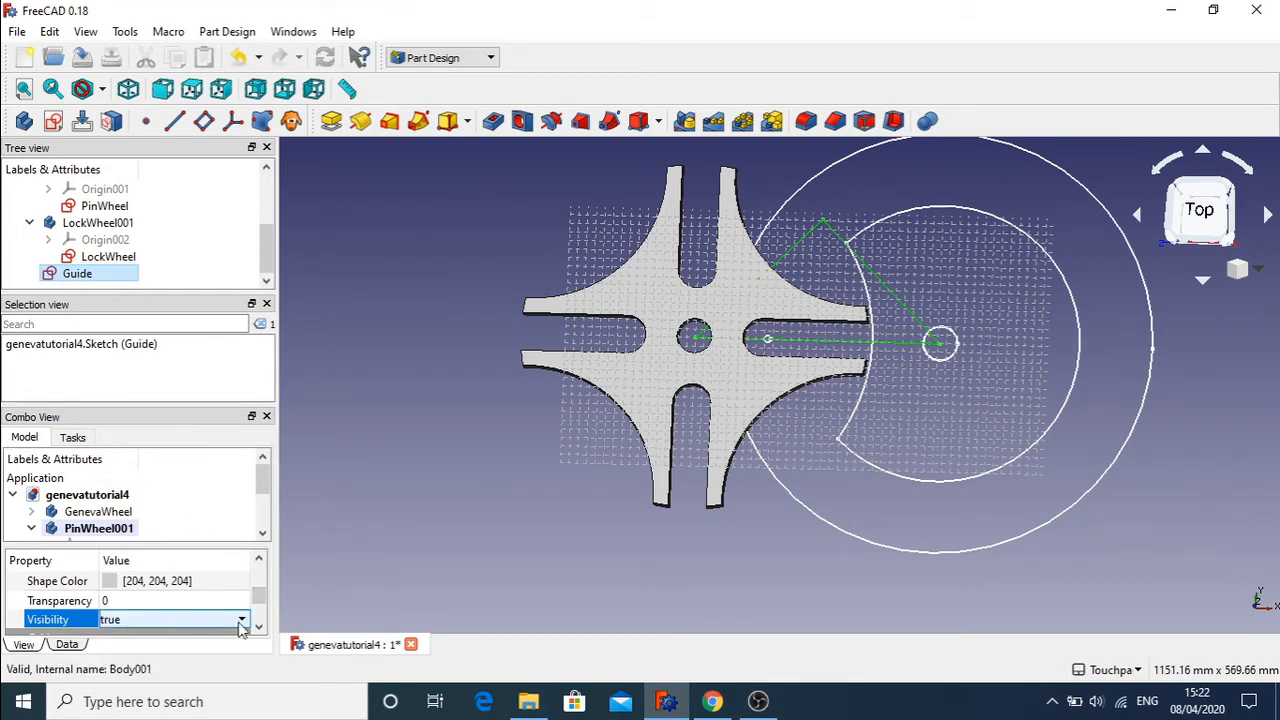
{"action": "left_click", "coordinate": [244, 621]}
{"action": "left_click", "coordinate": [190, 645]}
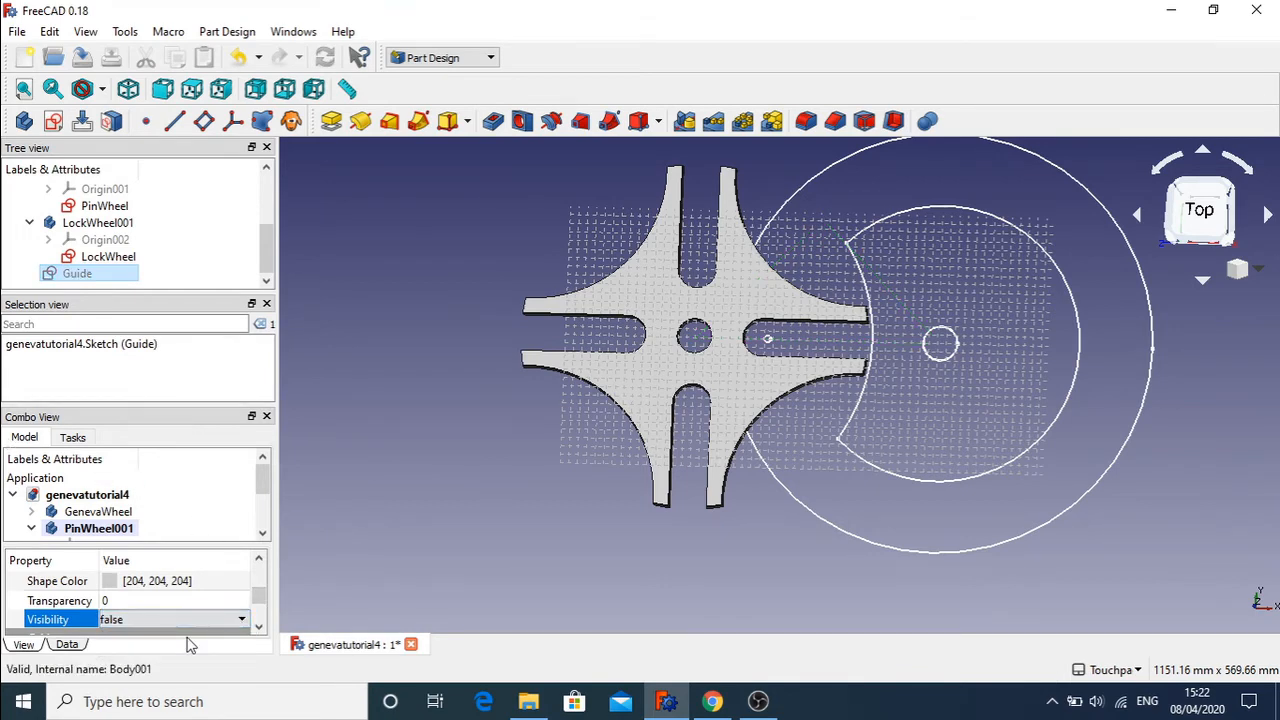
{"action": "scroll", "coordinate": [766, 586], "scroll_direction": "down", "scroll_amount": 4}
{"action": "left_click", "coordinate": [120, 257]}
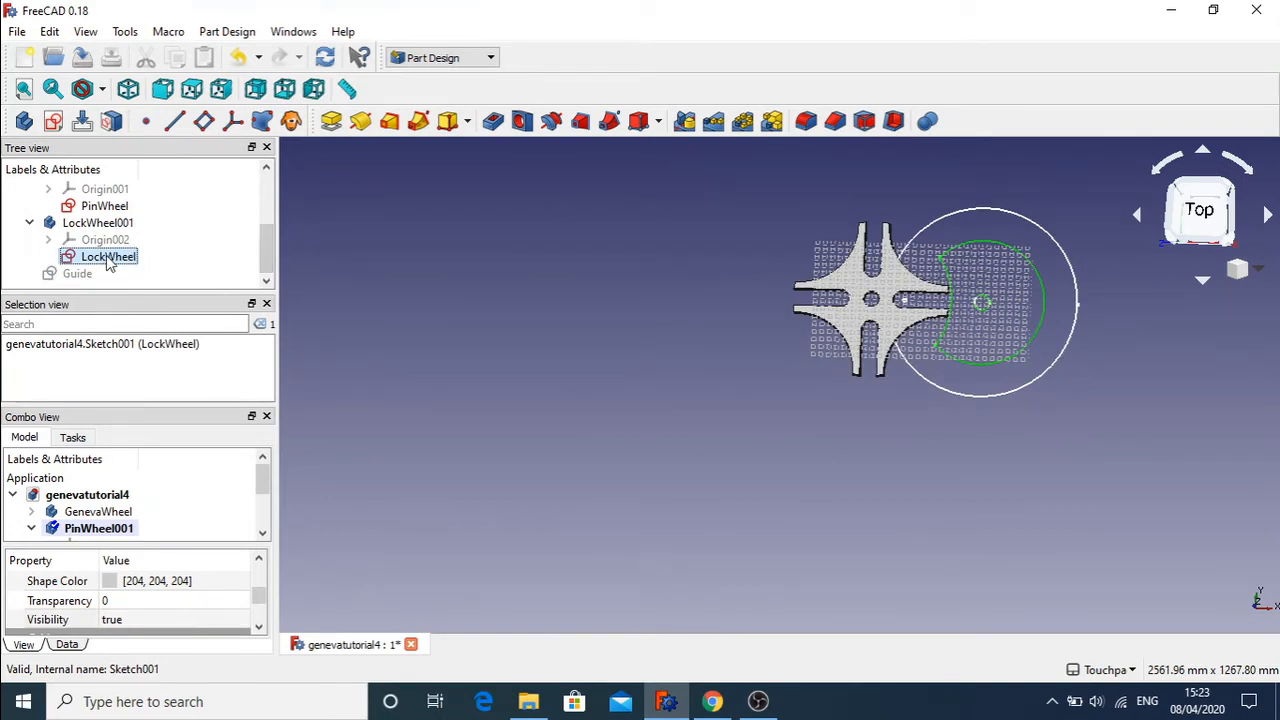
{"action": "left_click", "coordinate": [331, 121]}
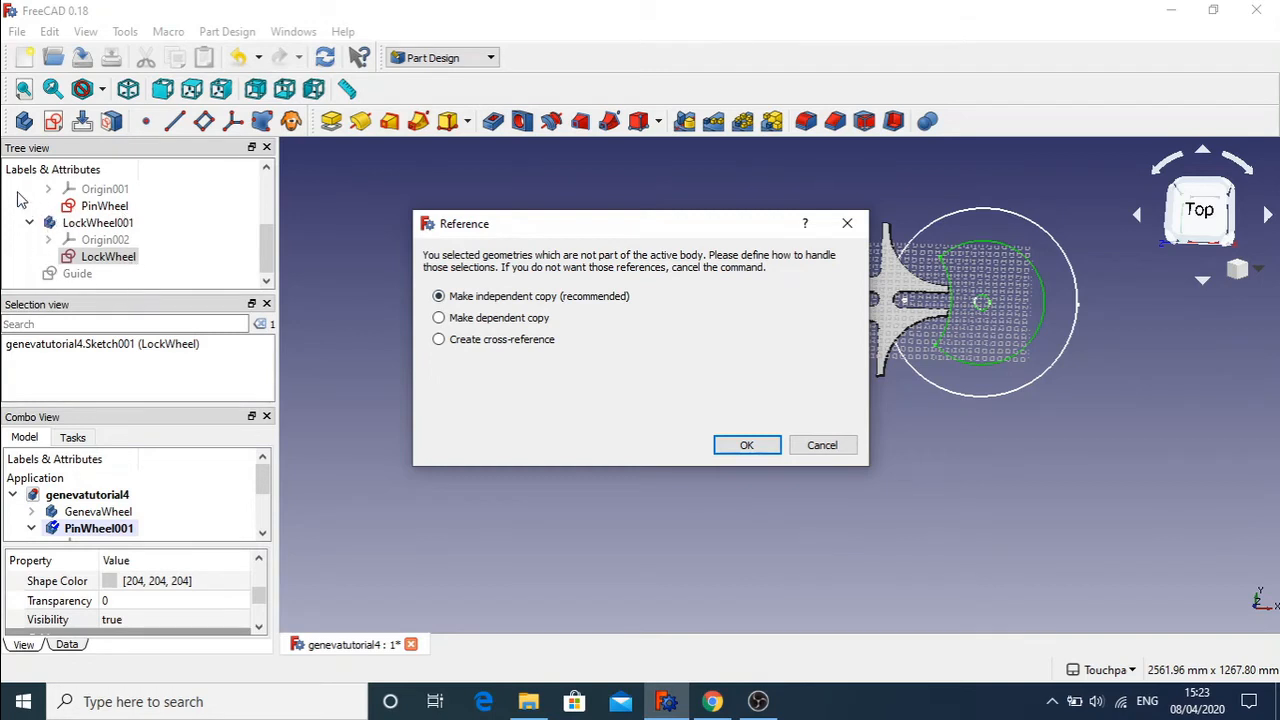
{"action": "left_click", "coordinate": [816, 450]}
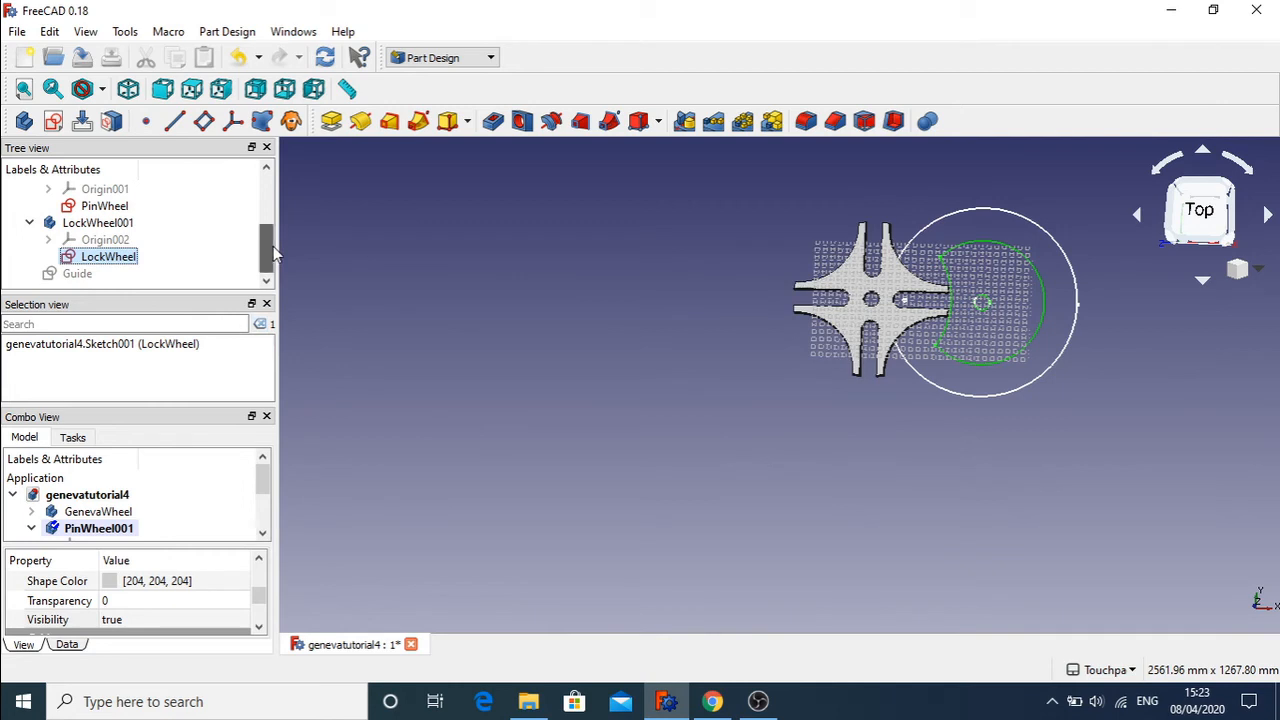
- Make LockWheel001 the active body in place of PinWheel001
{"action": "scroll", "coordinate": [273, 246], "scroll_direction": "up", "scroll_amount": 1}
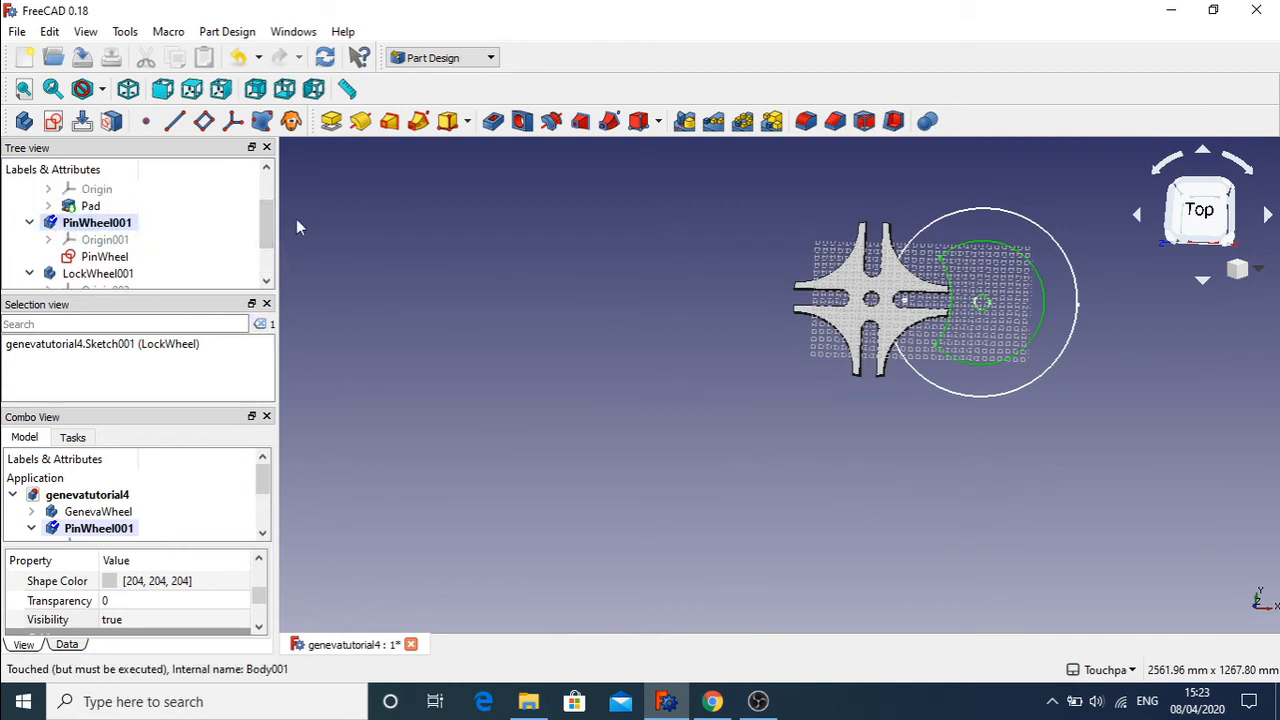
{"action": "scroll", "coordinate": [268, 225], "scroll_direction": "down", "scroll_amount": 1}
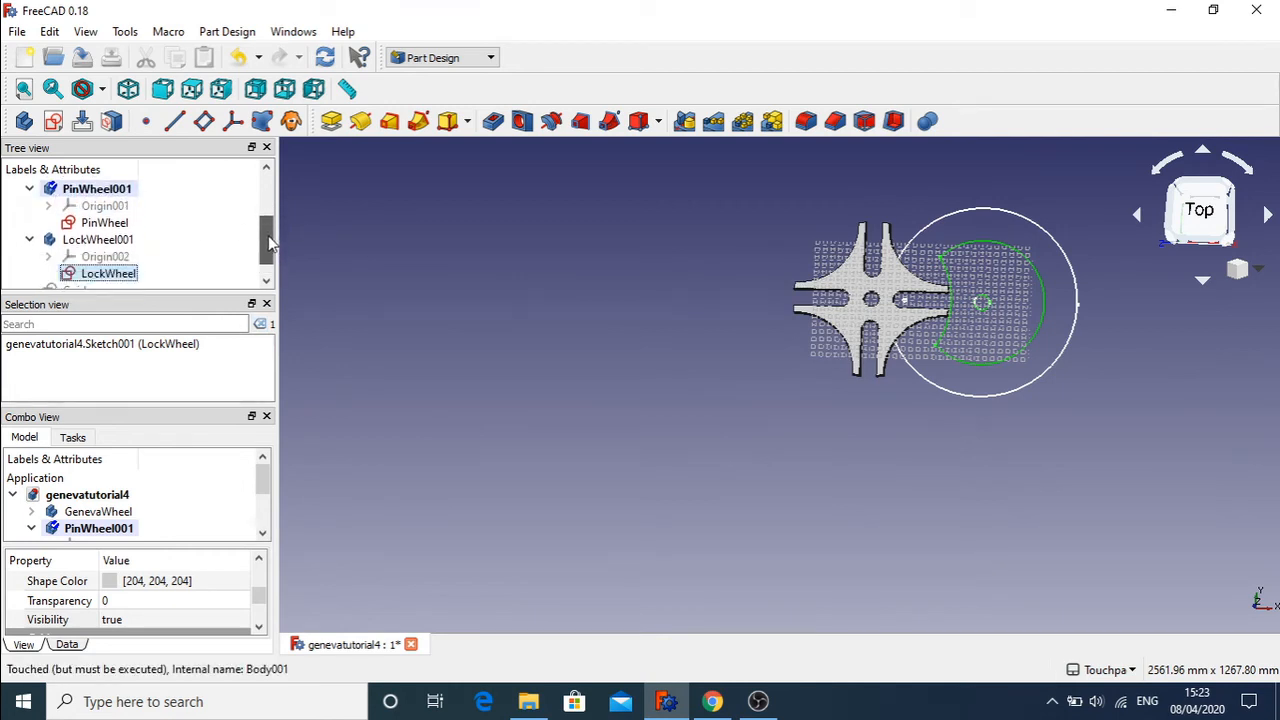
{"action": "left_click", "coordinate": [99, 224]}
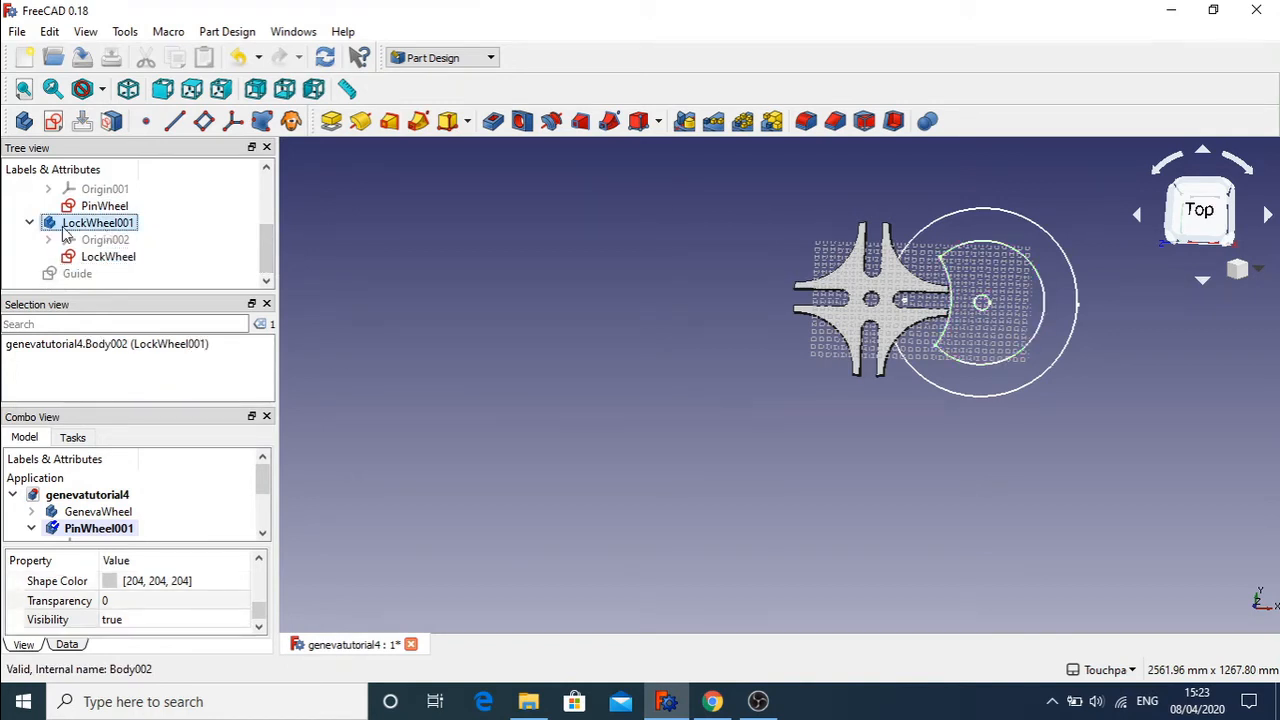
{"action": "right_click", "coordinate": [66, 232]}
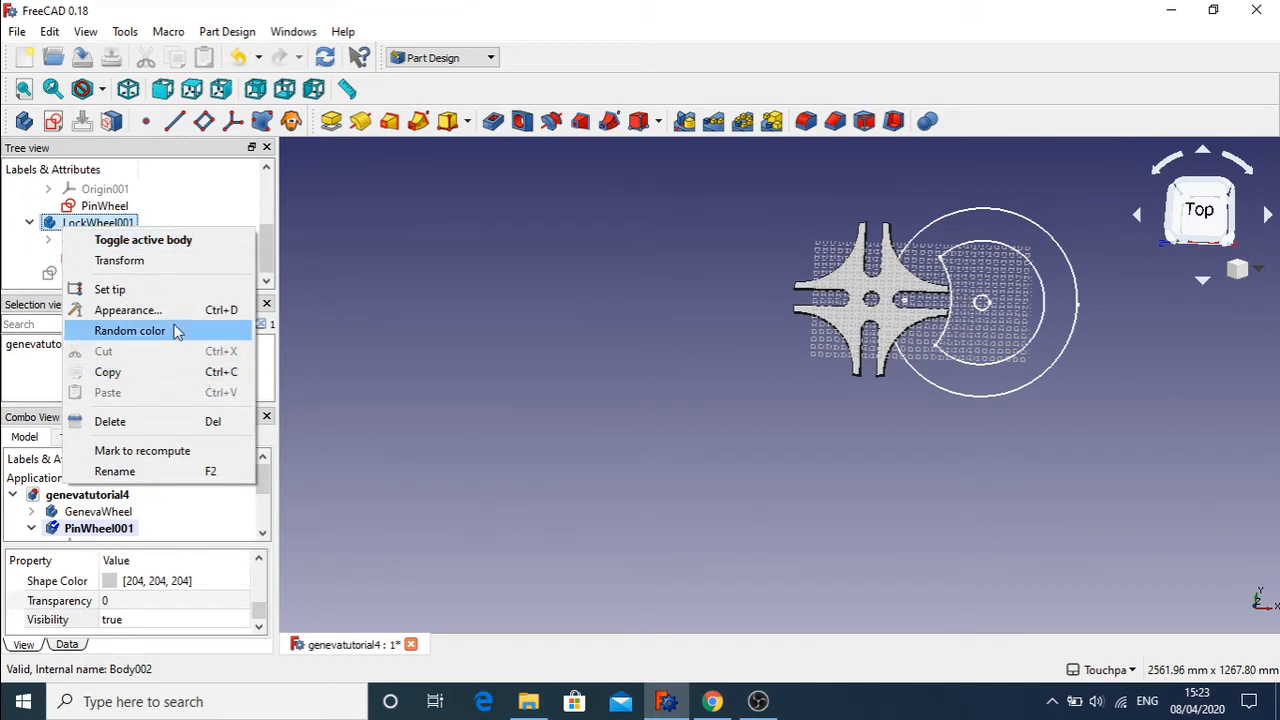
{"action": "left_click", "coordinate": [202, 245]}
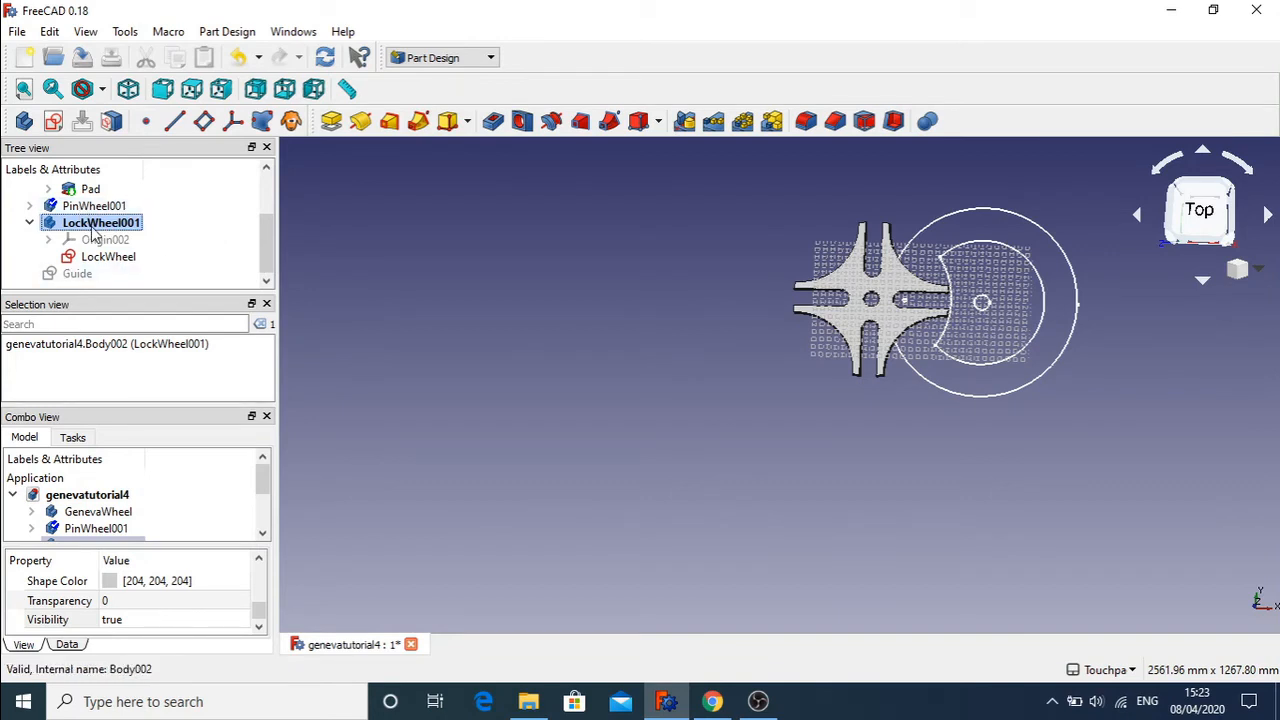
- Pad the LockWheel sketch to a length of 30 mm
{"action": "left_click", "coordinate": [327, 127]}
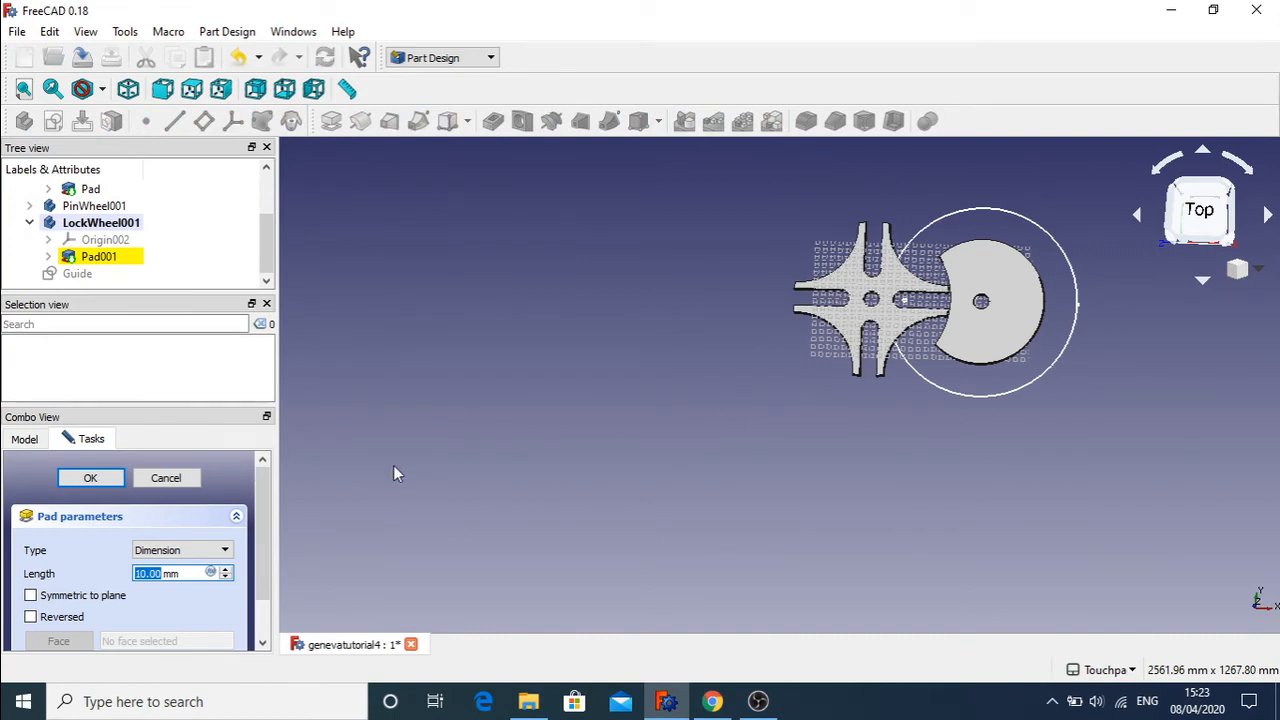
{"action": "type", "text": "30"}
{"action": "key", "text": "Return"}
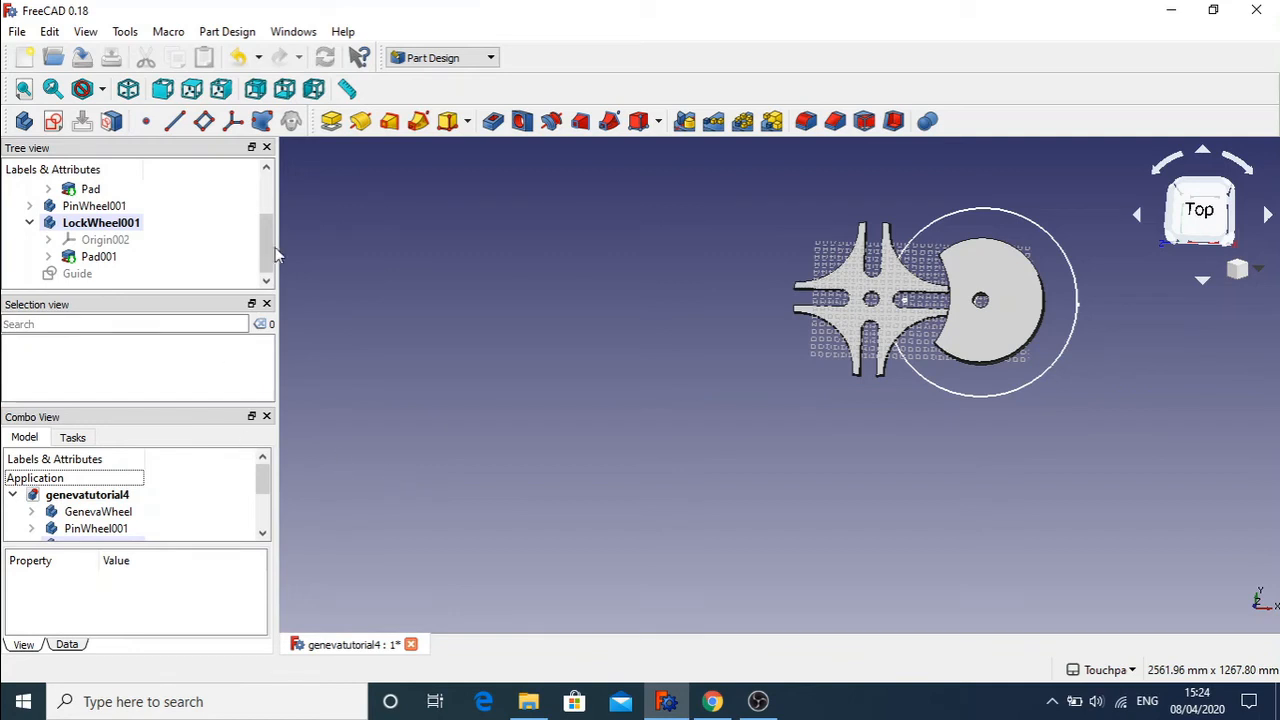
- Make PinWheel001 the active body in place of LockWheel001
{"action": "left_click_drag", "start_coordinate": [265, 258], "coordinate": [266, 234]}
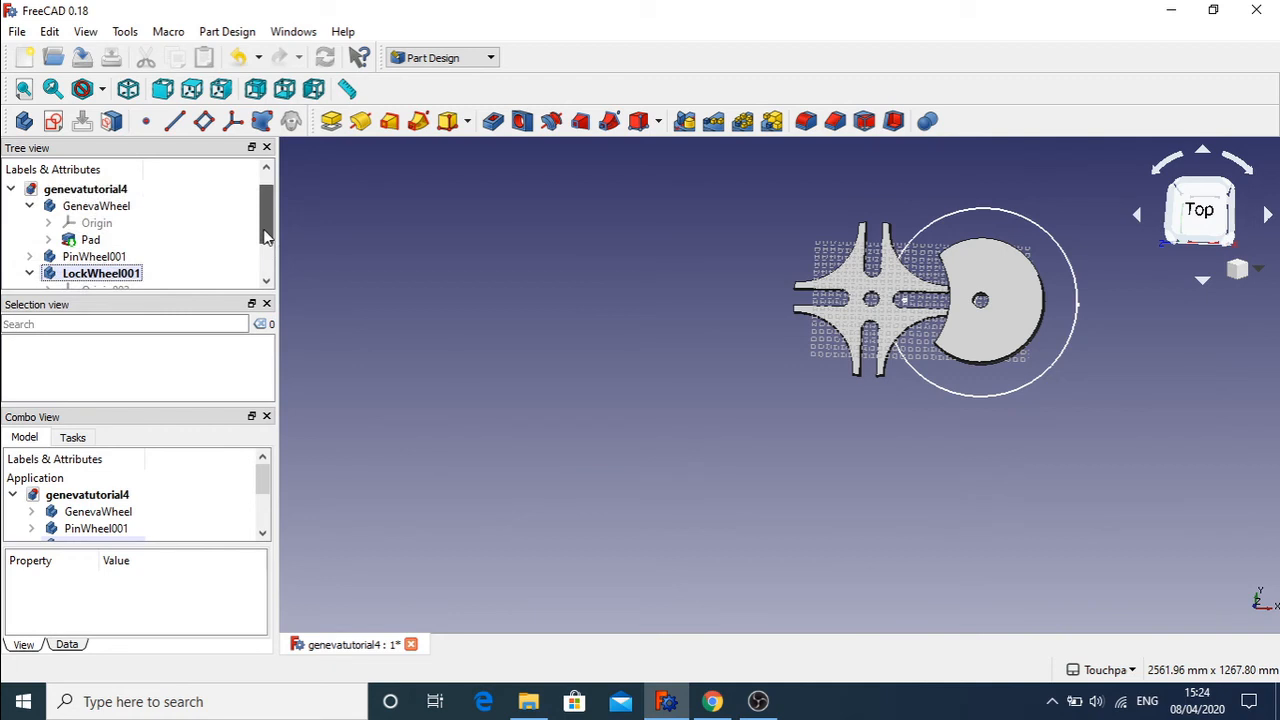
{"action": "left_click", "coordinate": [110, 257]}
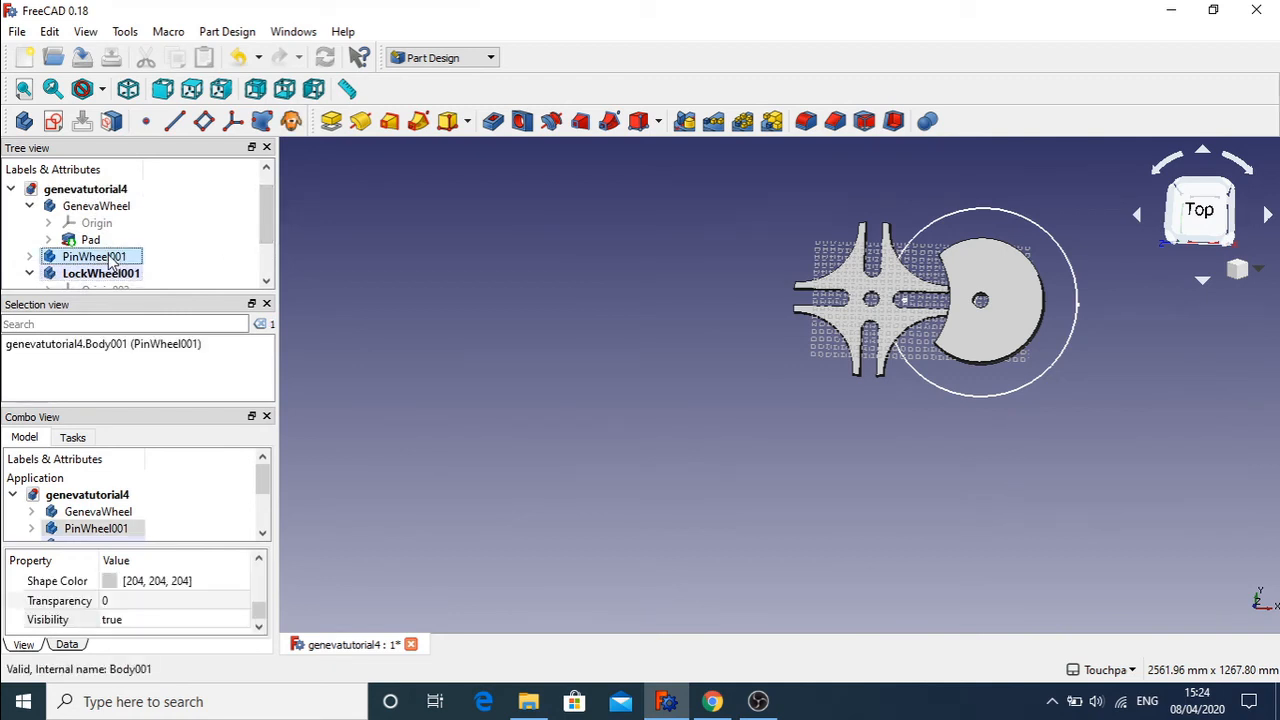
{"action": "right_click", "coordinate": [110, 258]}
{"action": "left_click", "coordinate": [152, 267]}
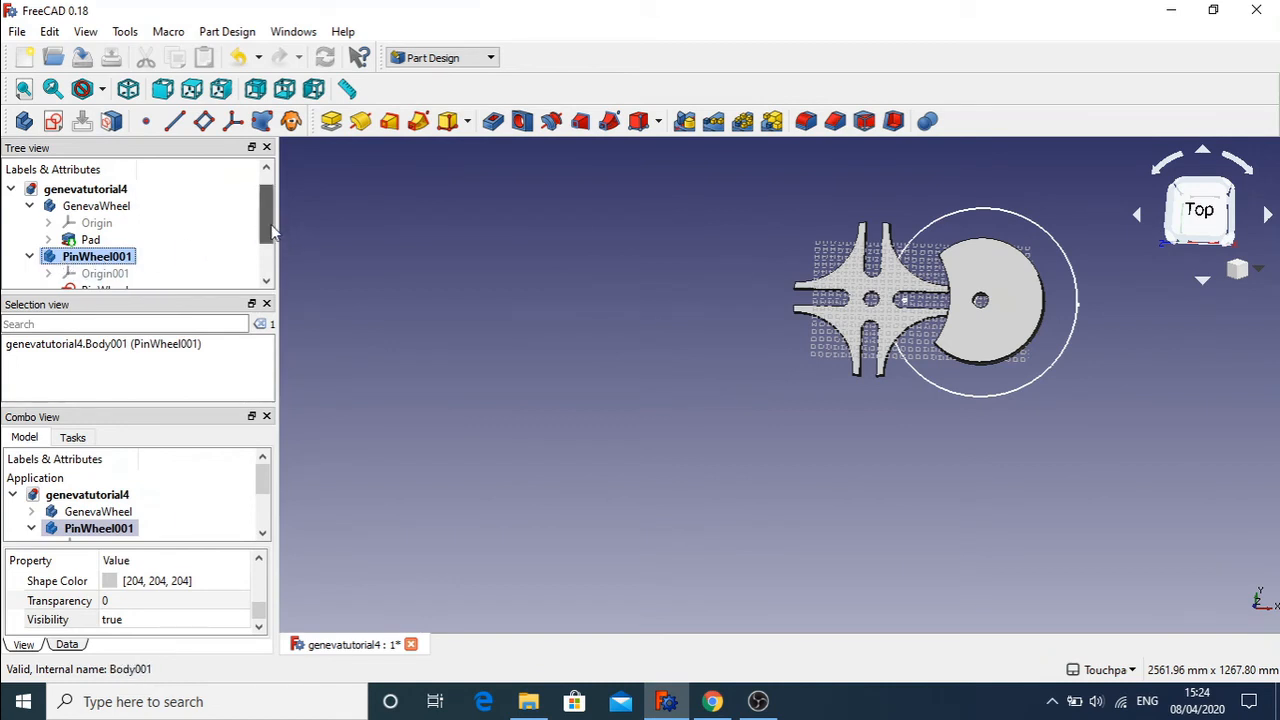
- Pad the PinWheel sketch to a length of 20 mm
{"action": "left_click_drag", "start_coordinate": [271, 230], "coordinate": [269, 248]}
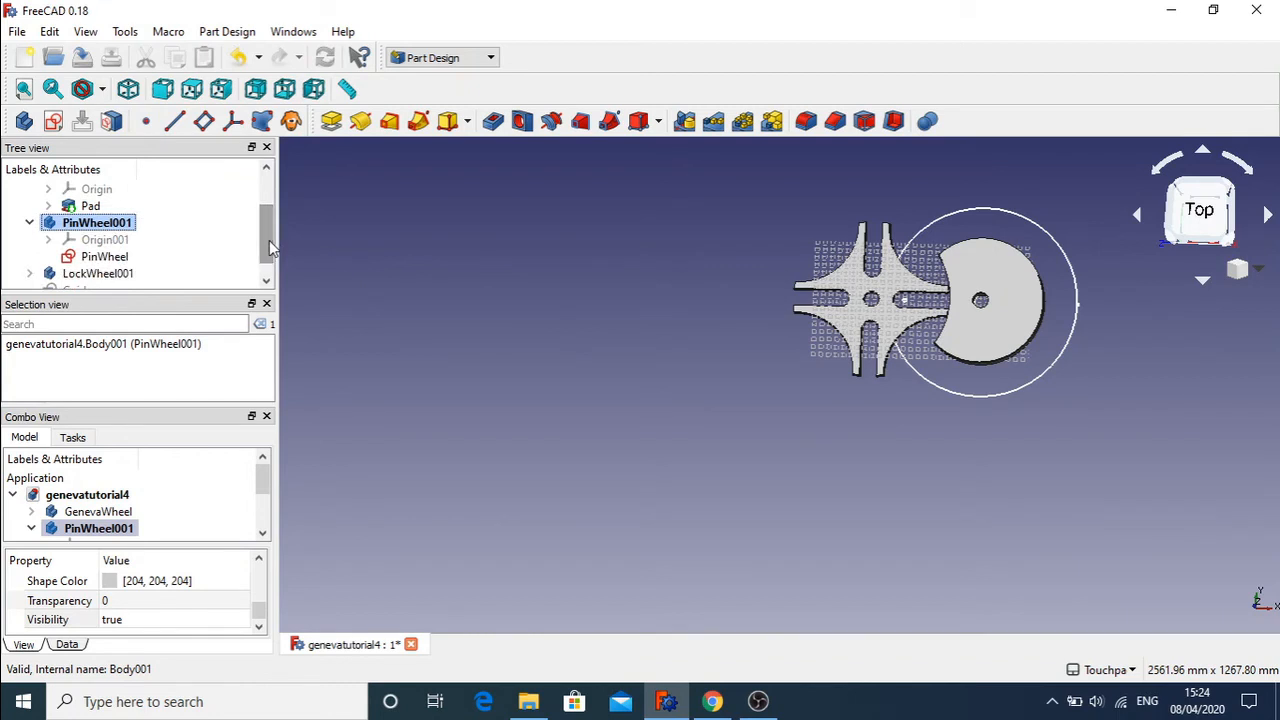
{"action": "left_click", "coordinate": [330, 124]}
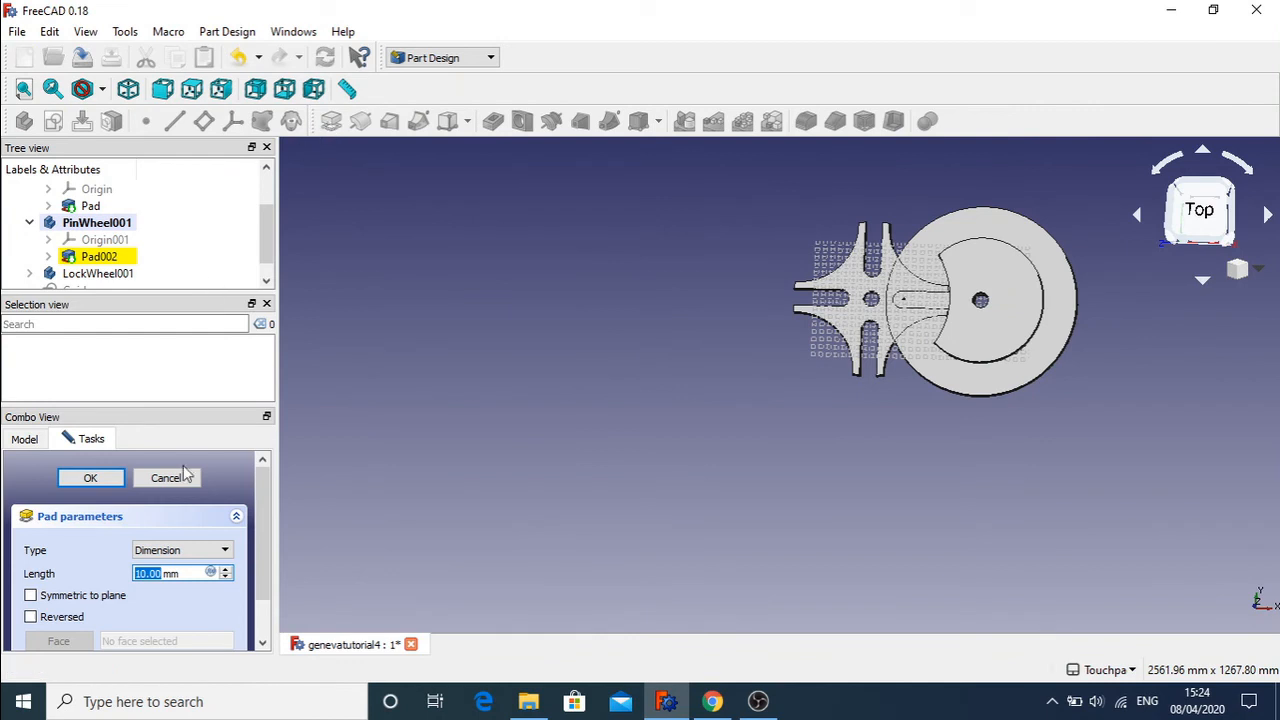
{"action": "left_click", "coordinate": [144, 575]}
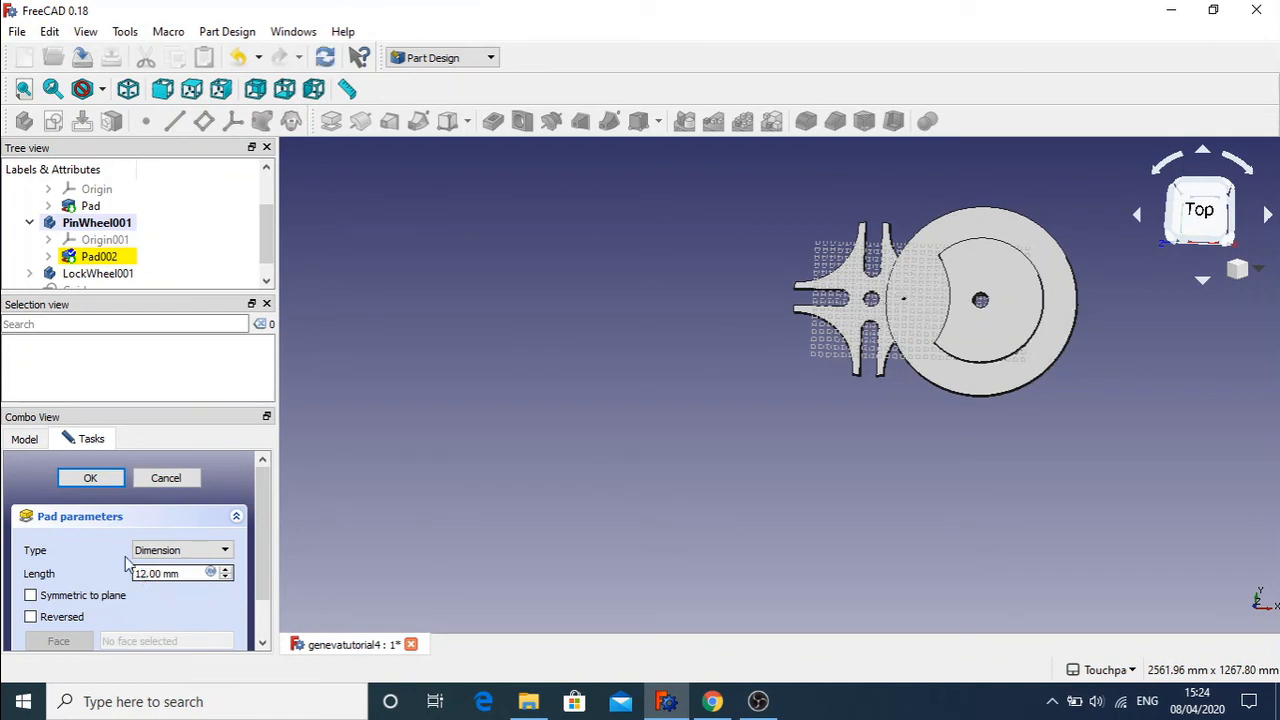
{"action": "key", "text": "Delete"}
{"action": "key", "text": "BackSpace"}
{"action": "type", "text": "20"}
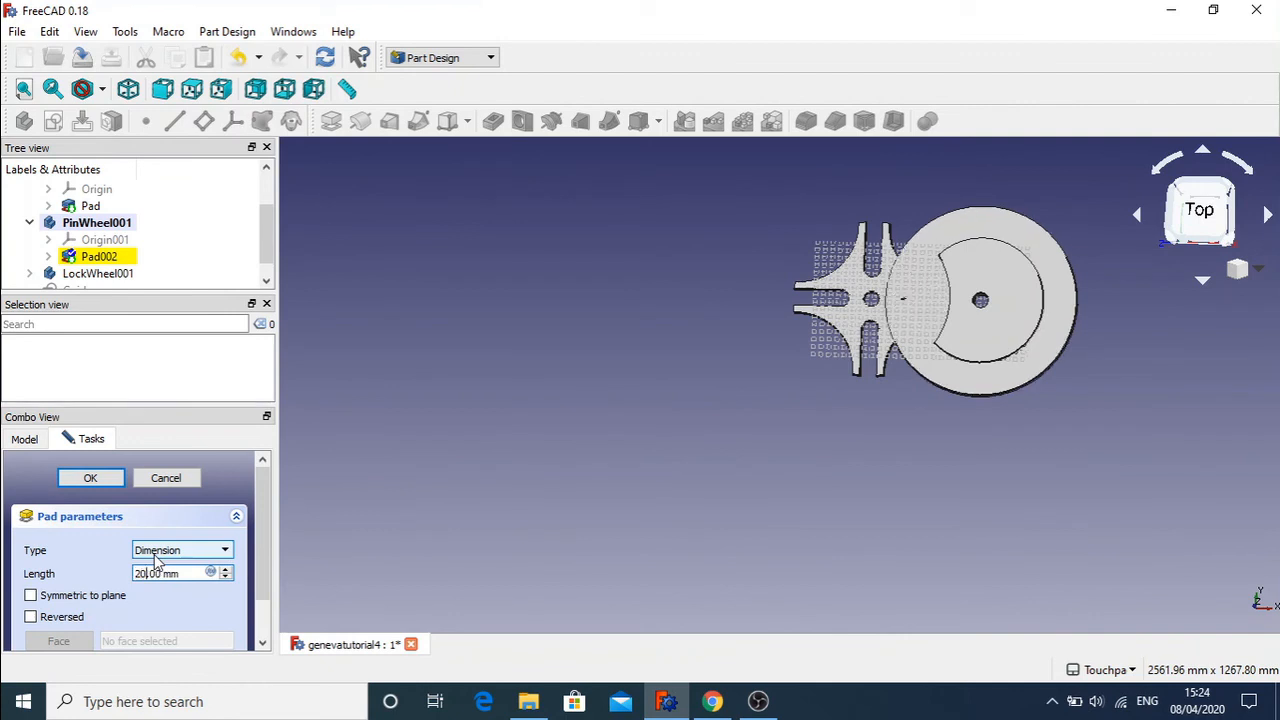
{"action": "key", "text": "Return"}
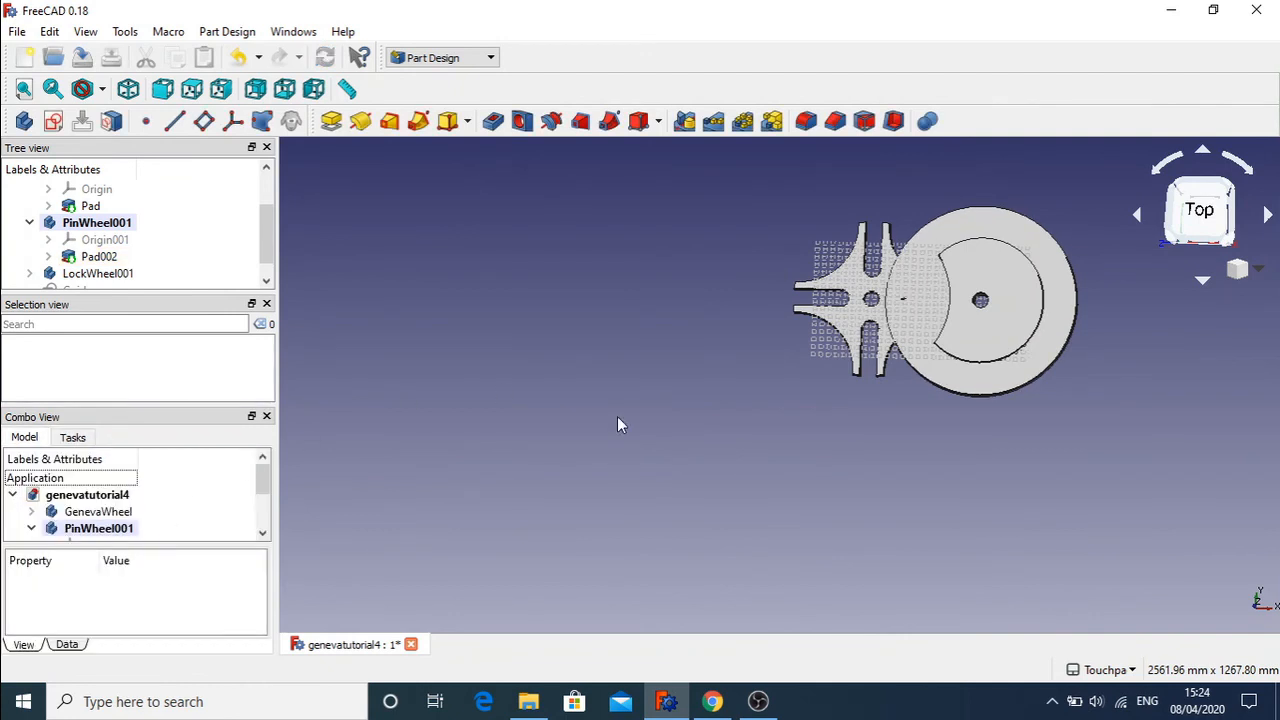